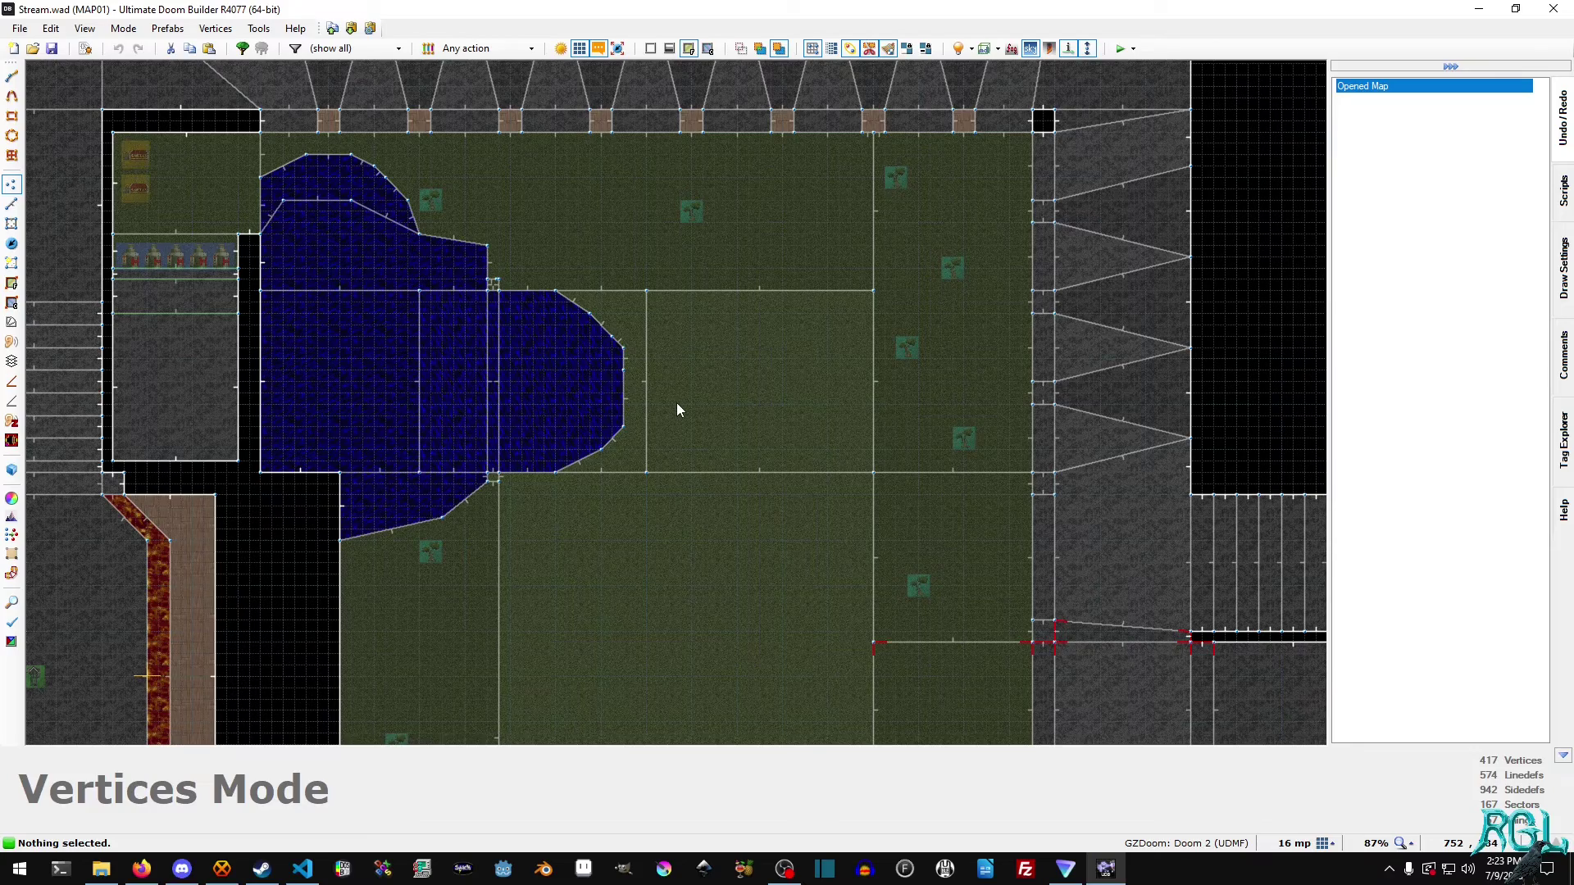
- Examine in 3D the see-through windows and metal pillars between the grassy courtyard and the surrounding corridors
{"action": "key", "text": "w"}
{"action": "key", "text": "w"}
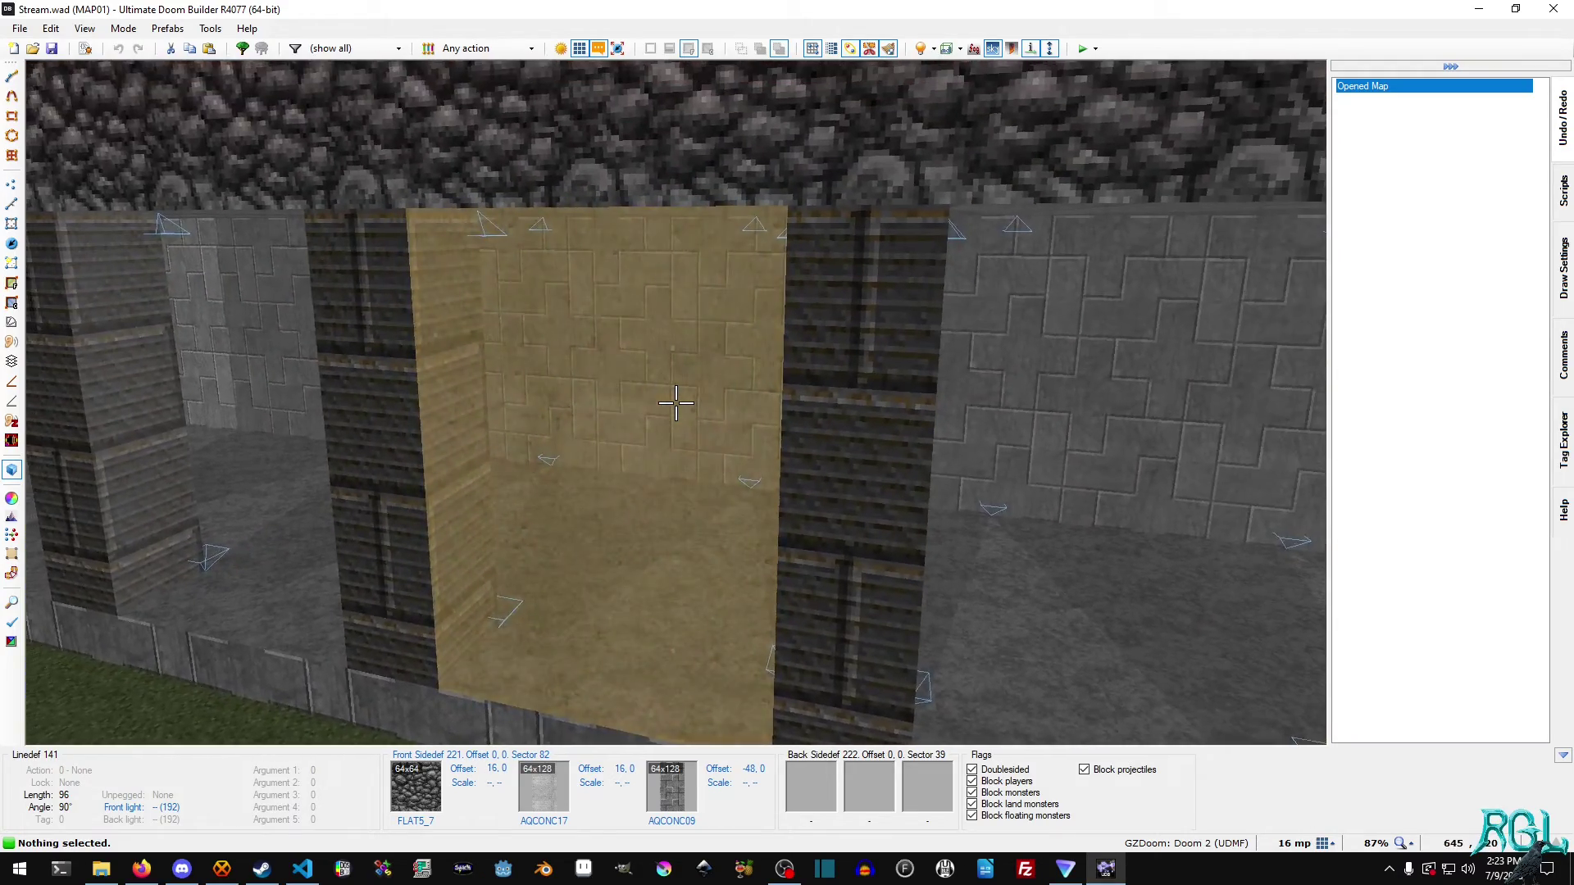
{"action": "key", "text": "s"}
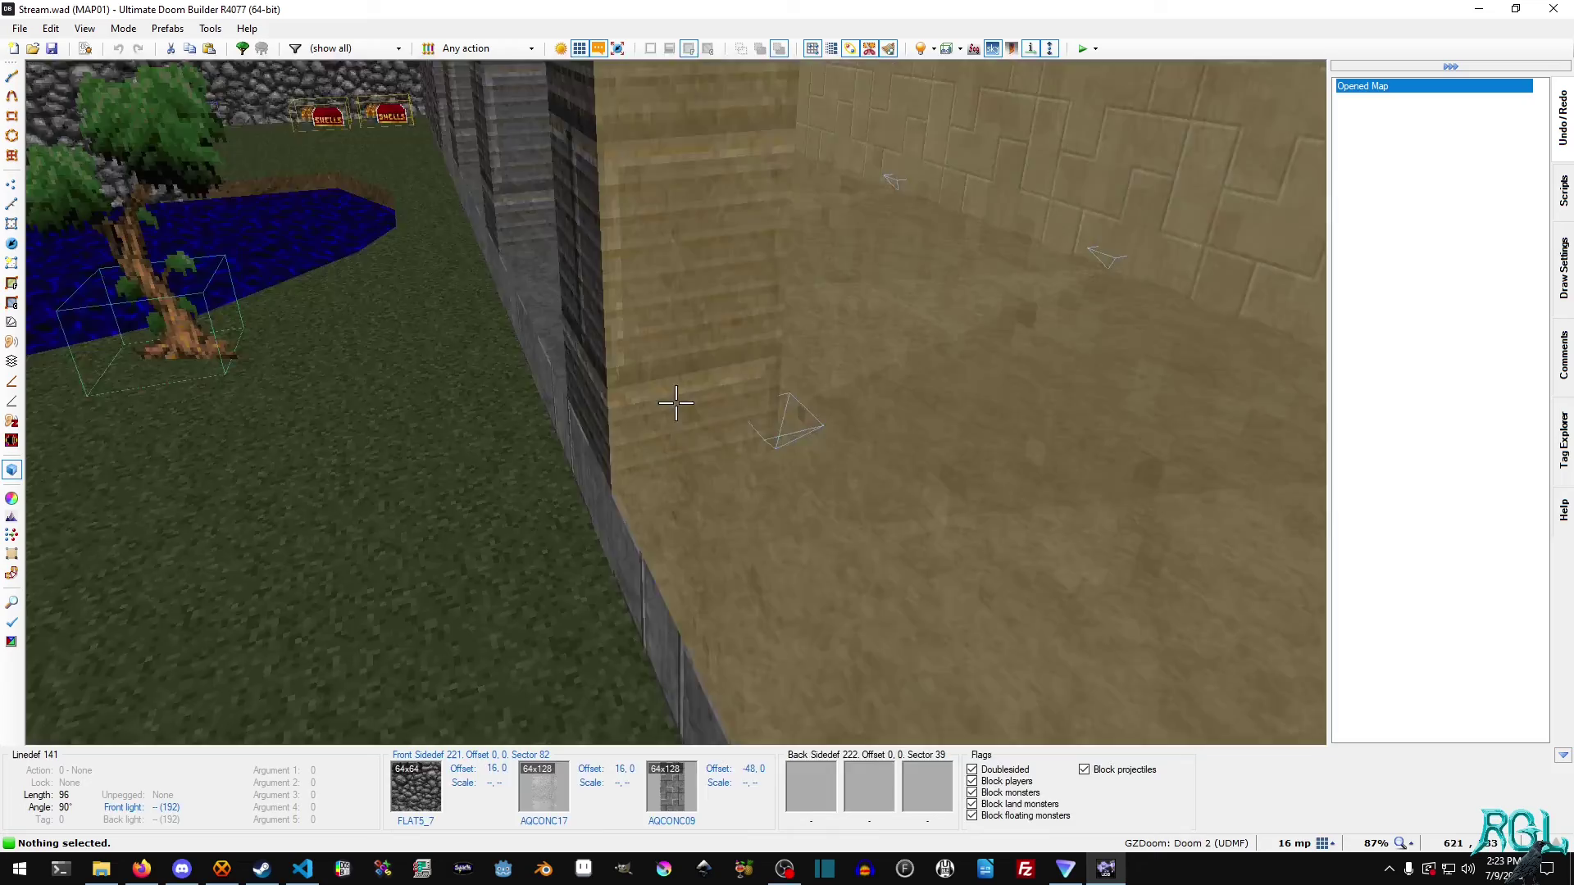
{"action": "key", "text": "w"}
{"action": "key", "text": "w"}
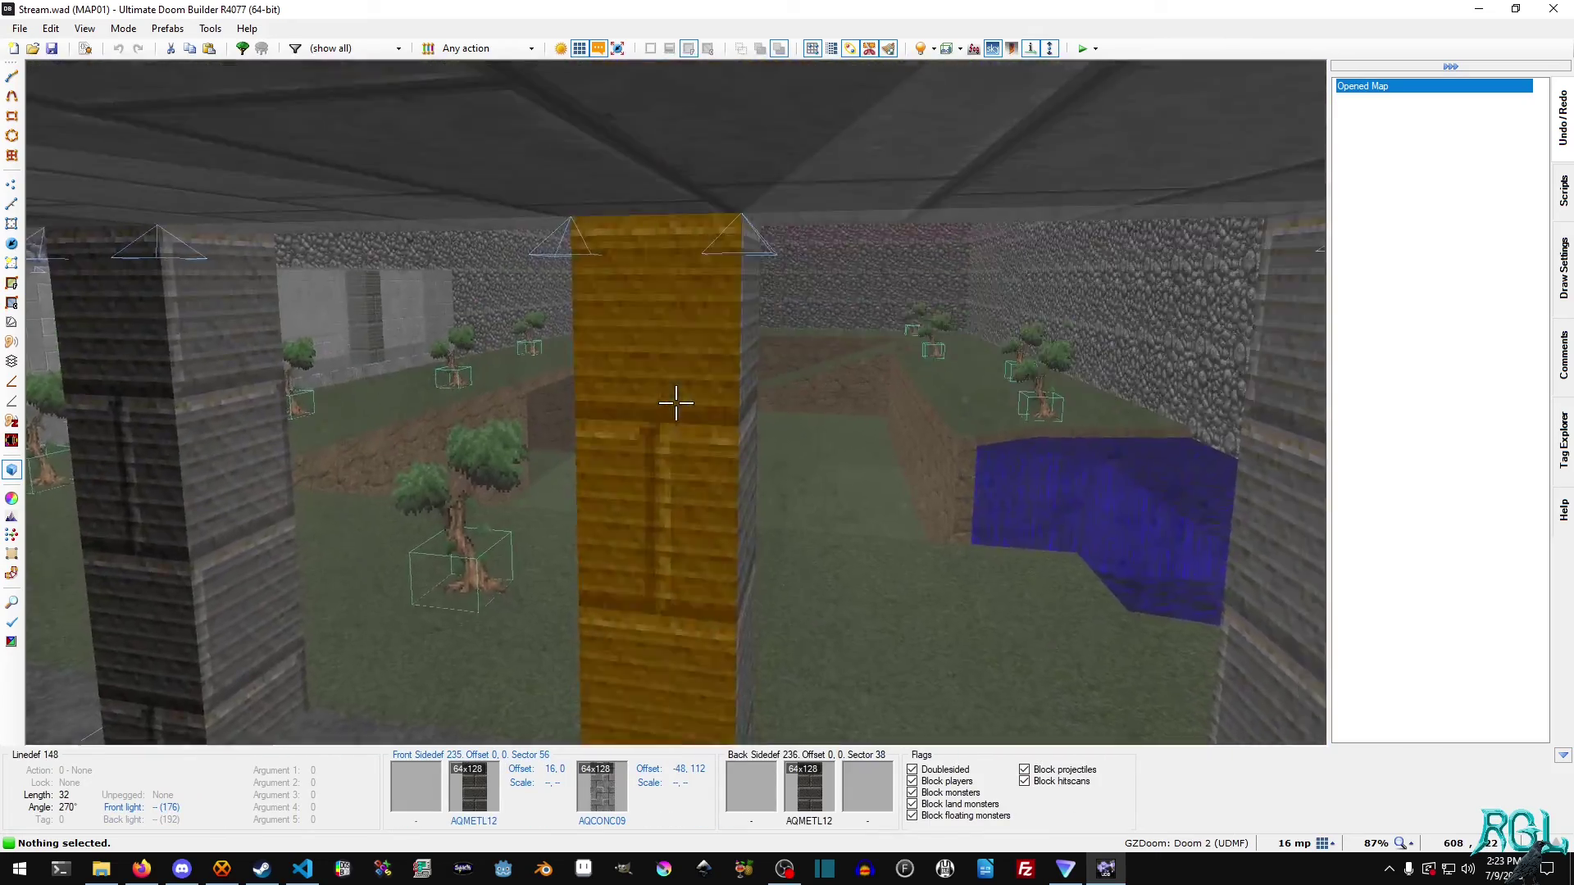
{"action": "key", "text": "w"}
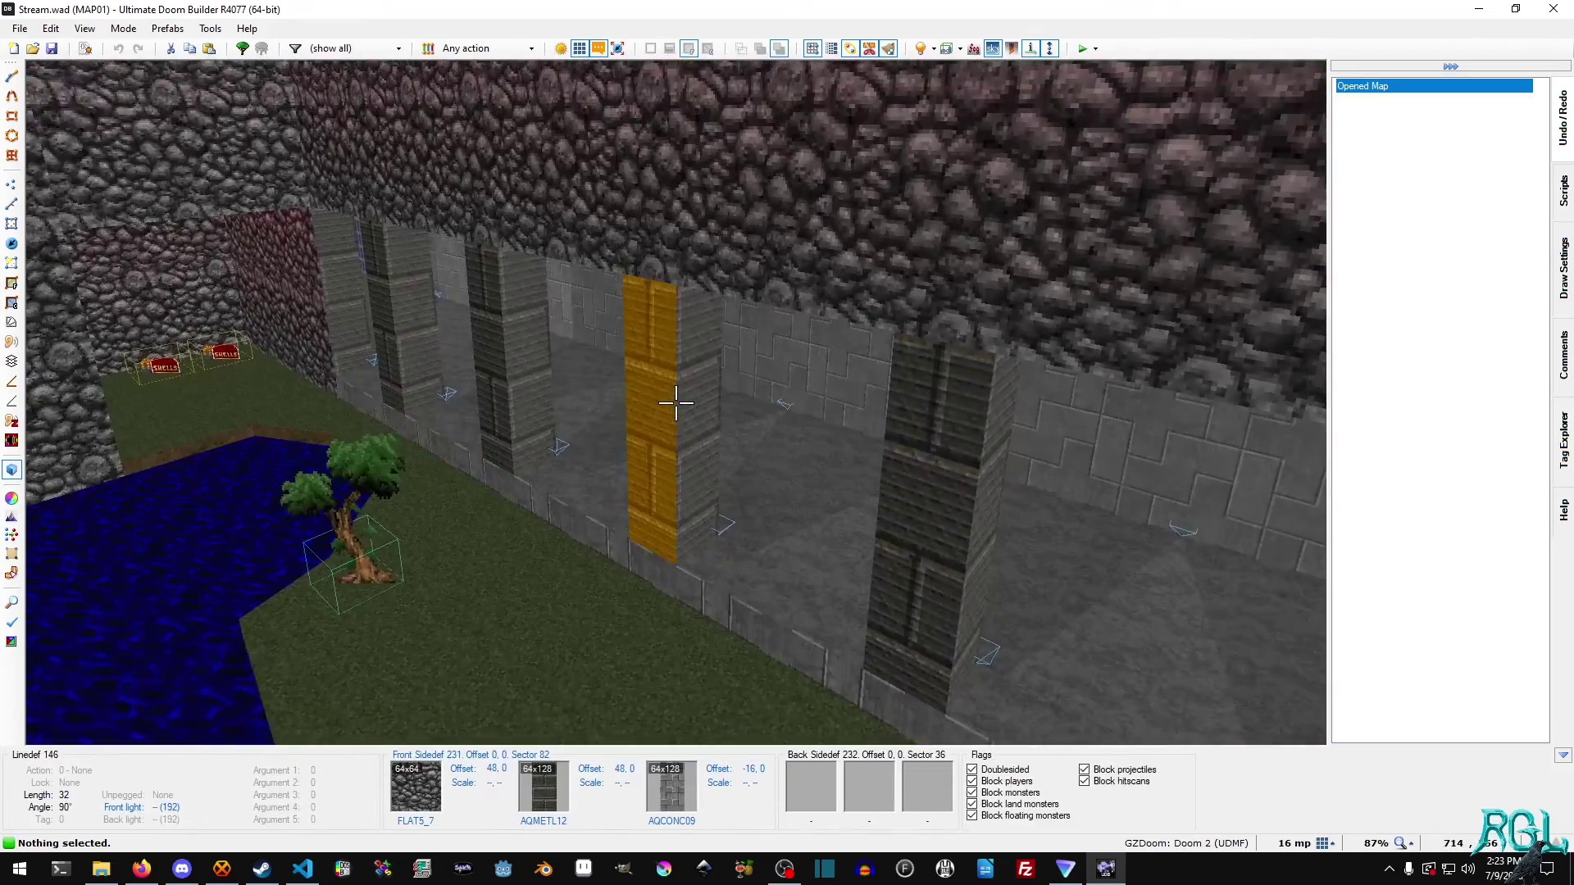
{"action": "key", "text": "w"}
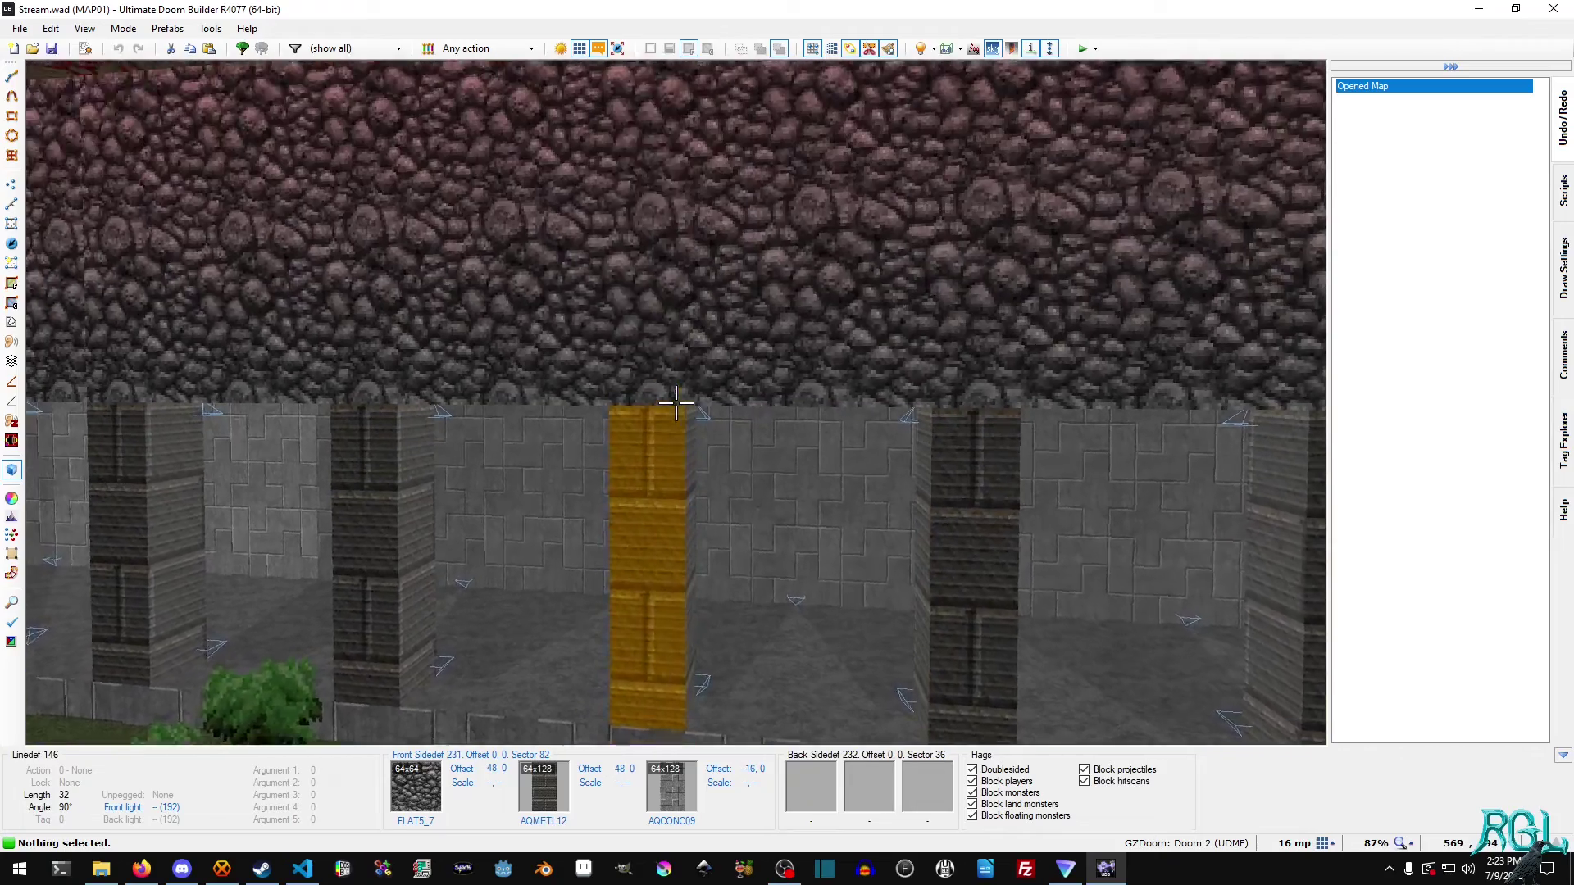
{"action": "key", "text": "s"}
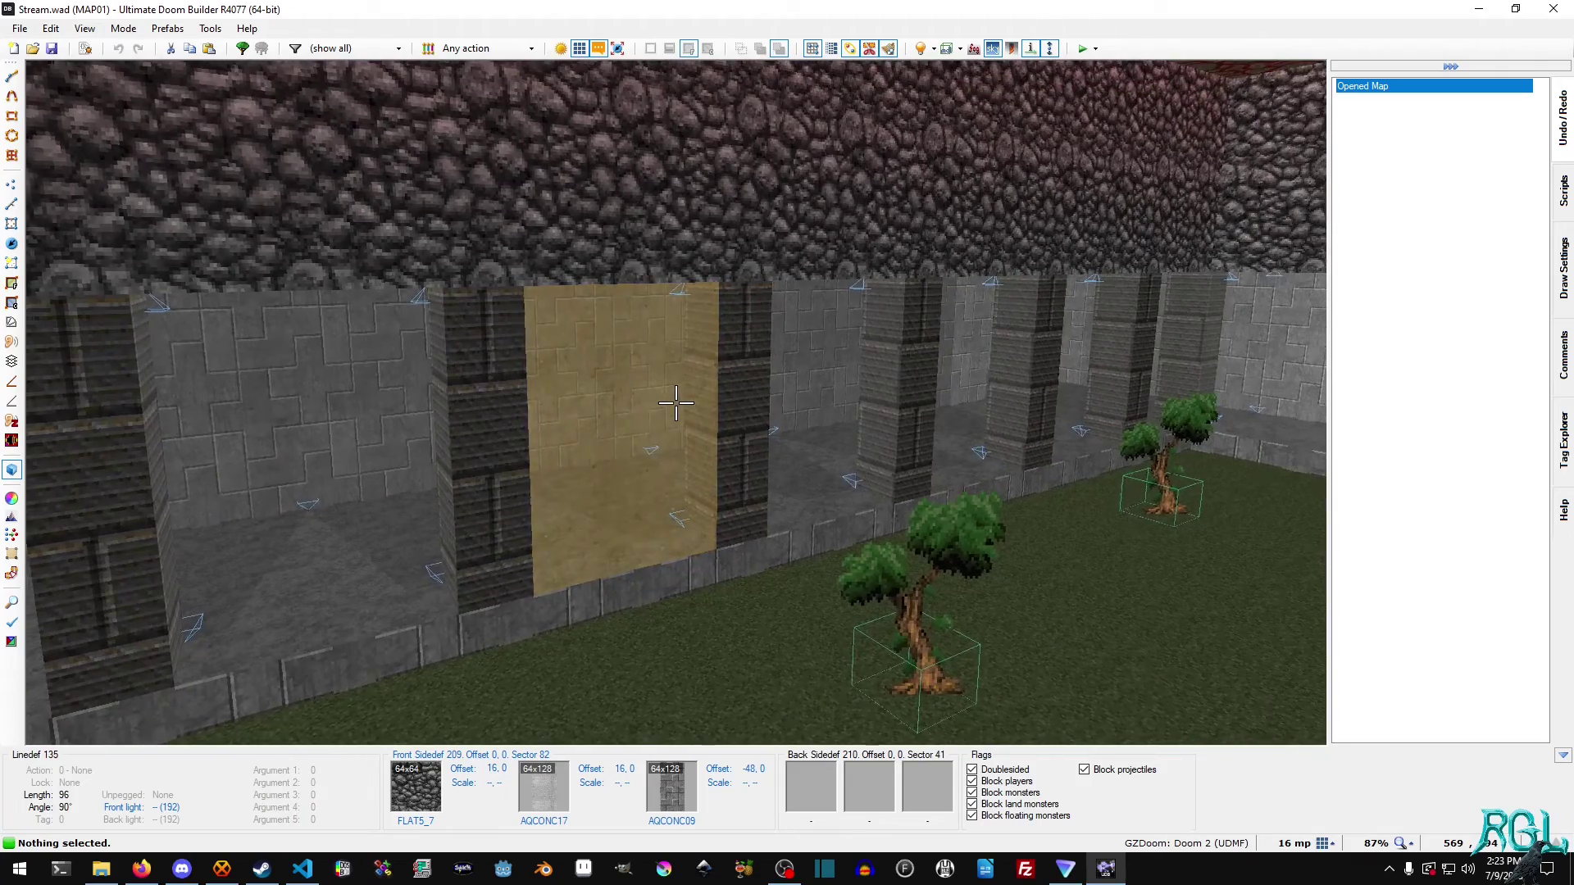
{"action": "key", "text": "w"}
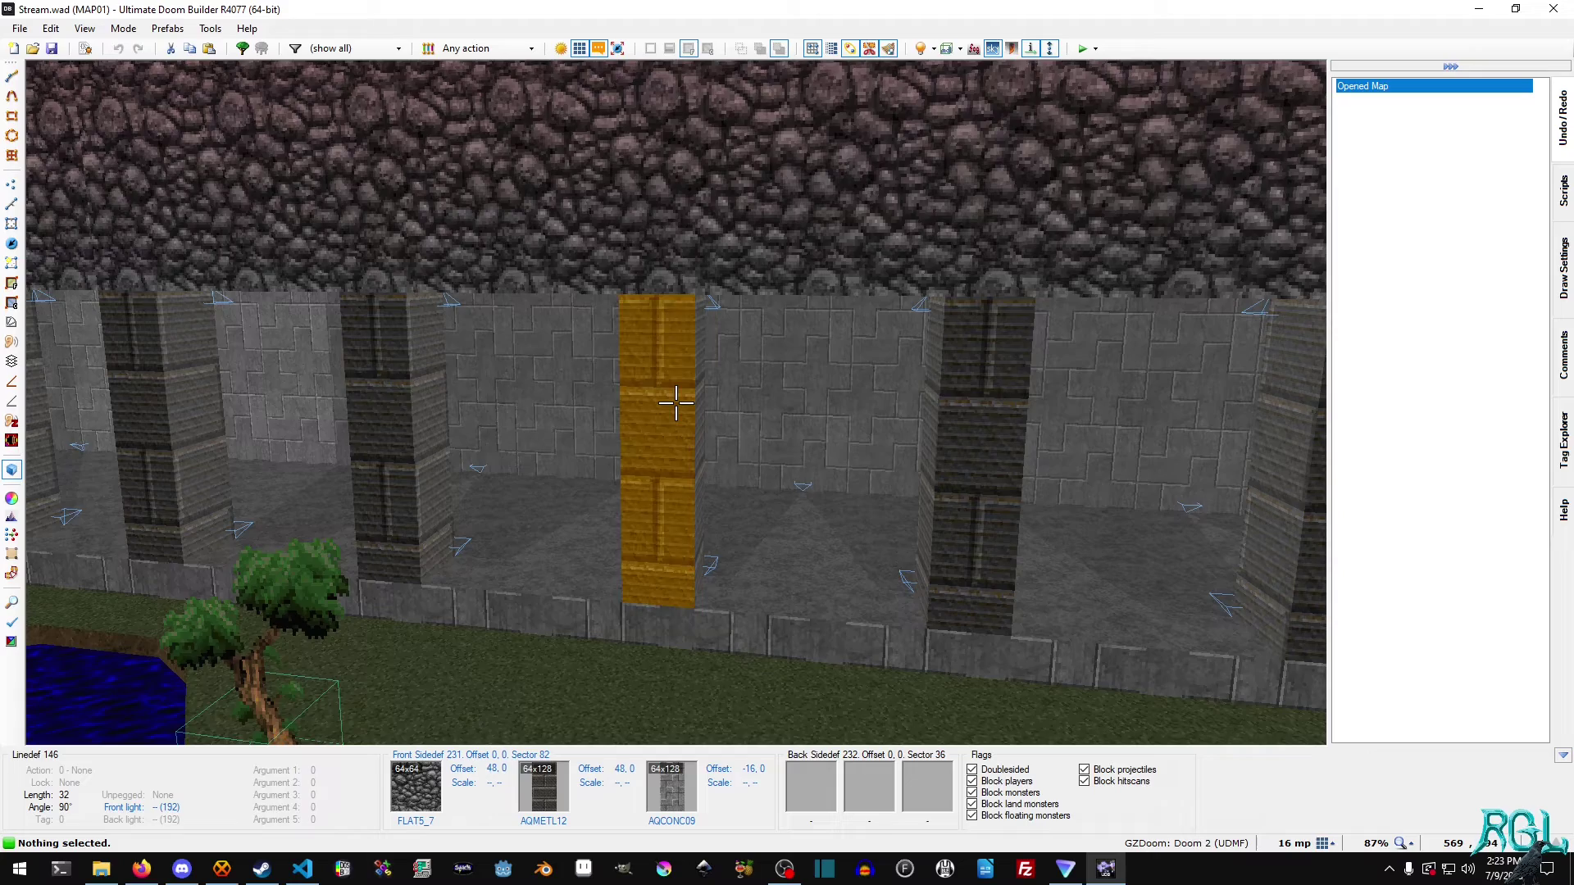
{"action": "key", "text": "s"}
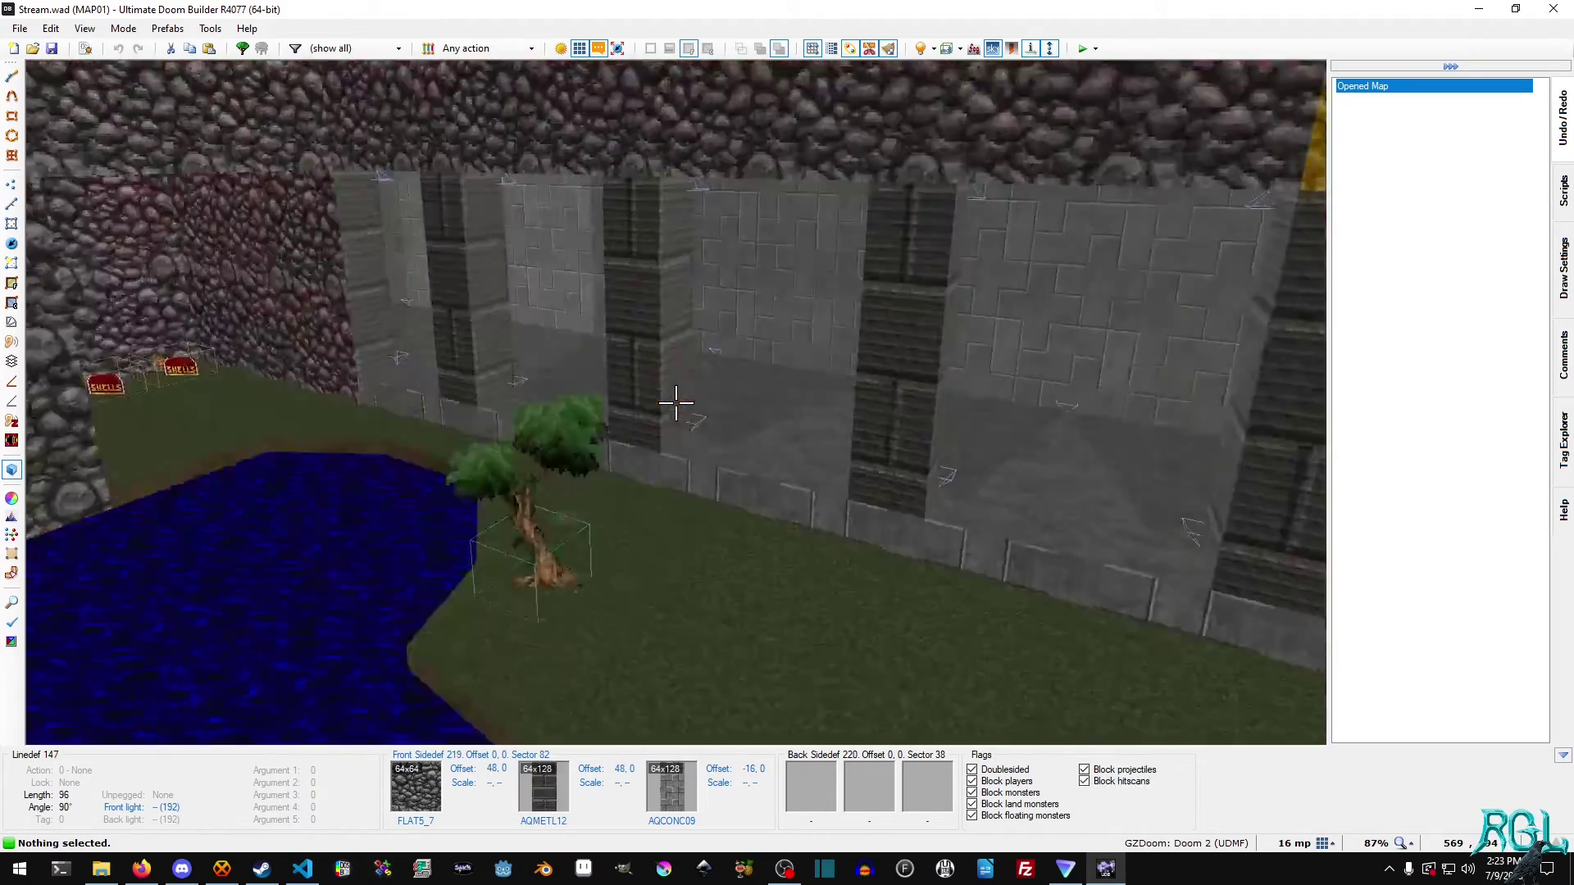
{"action": "key", "text": "w"}
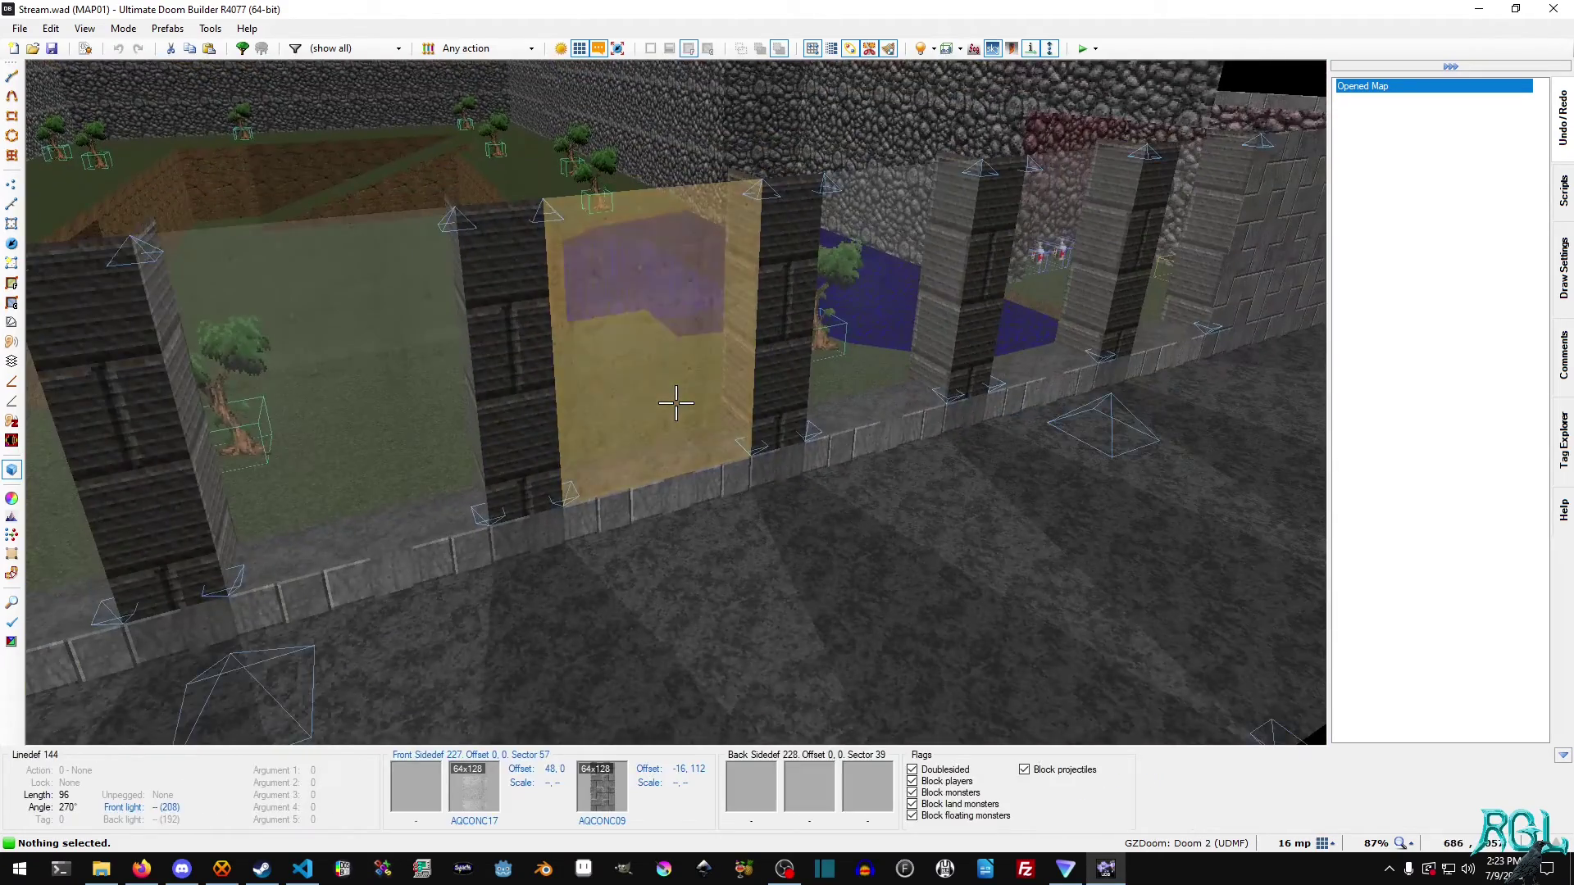
{"action": "key", "text": "w"}
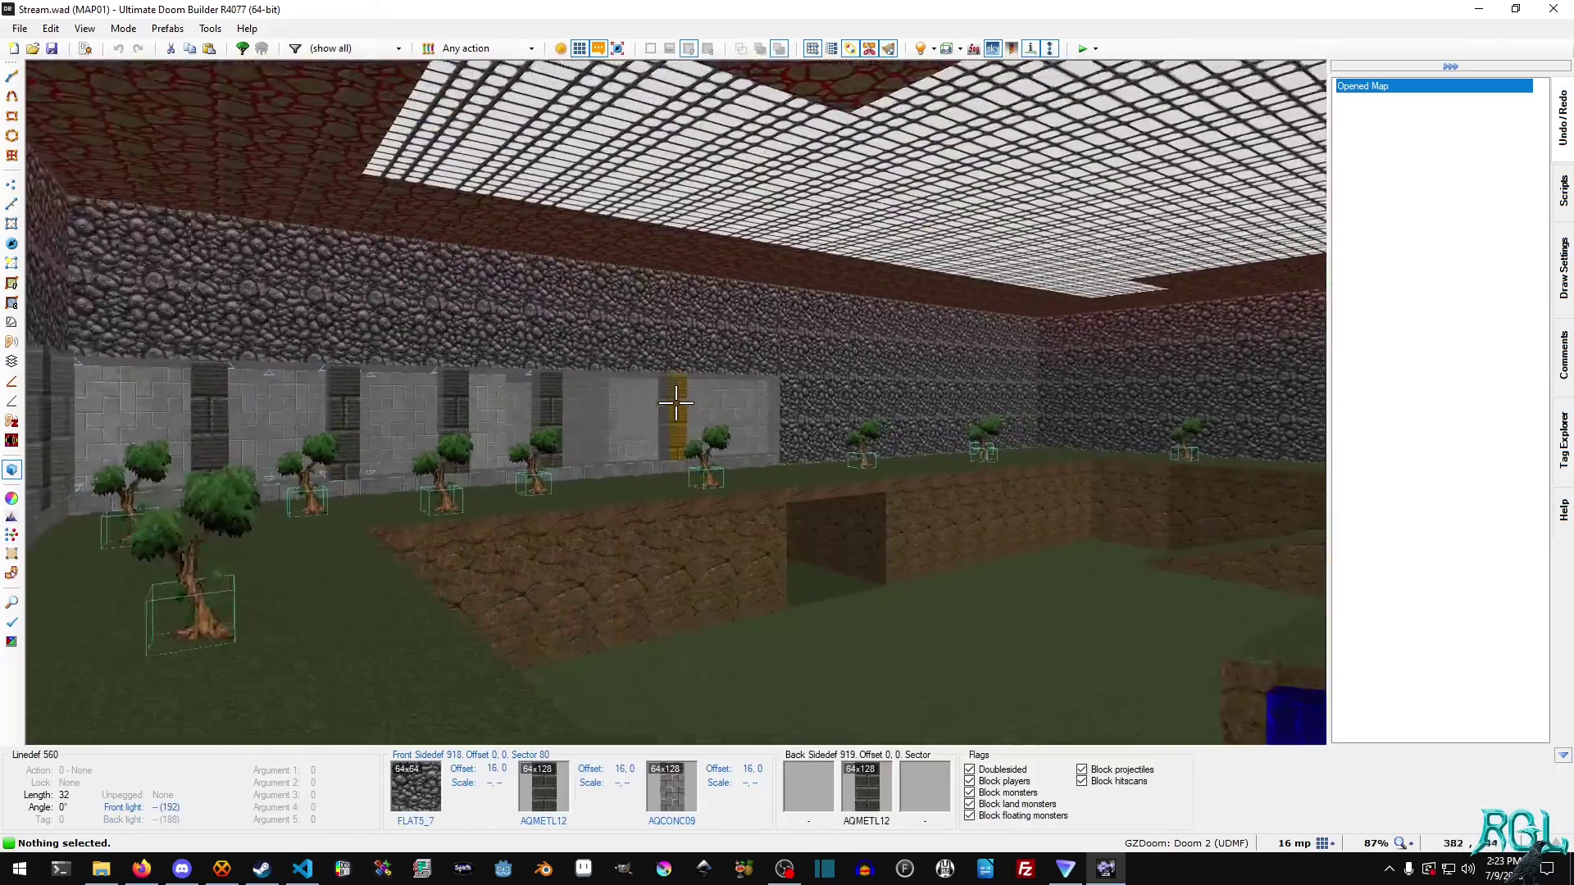
{"action": "key", "text": "w"}
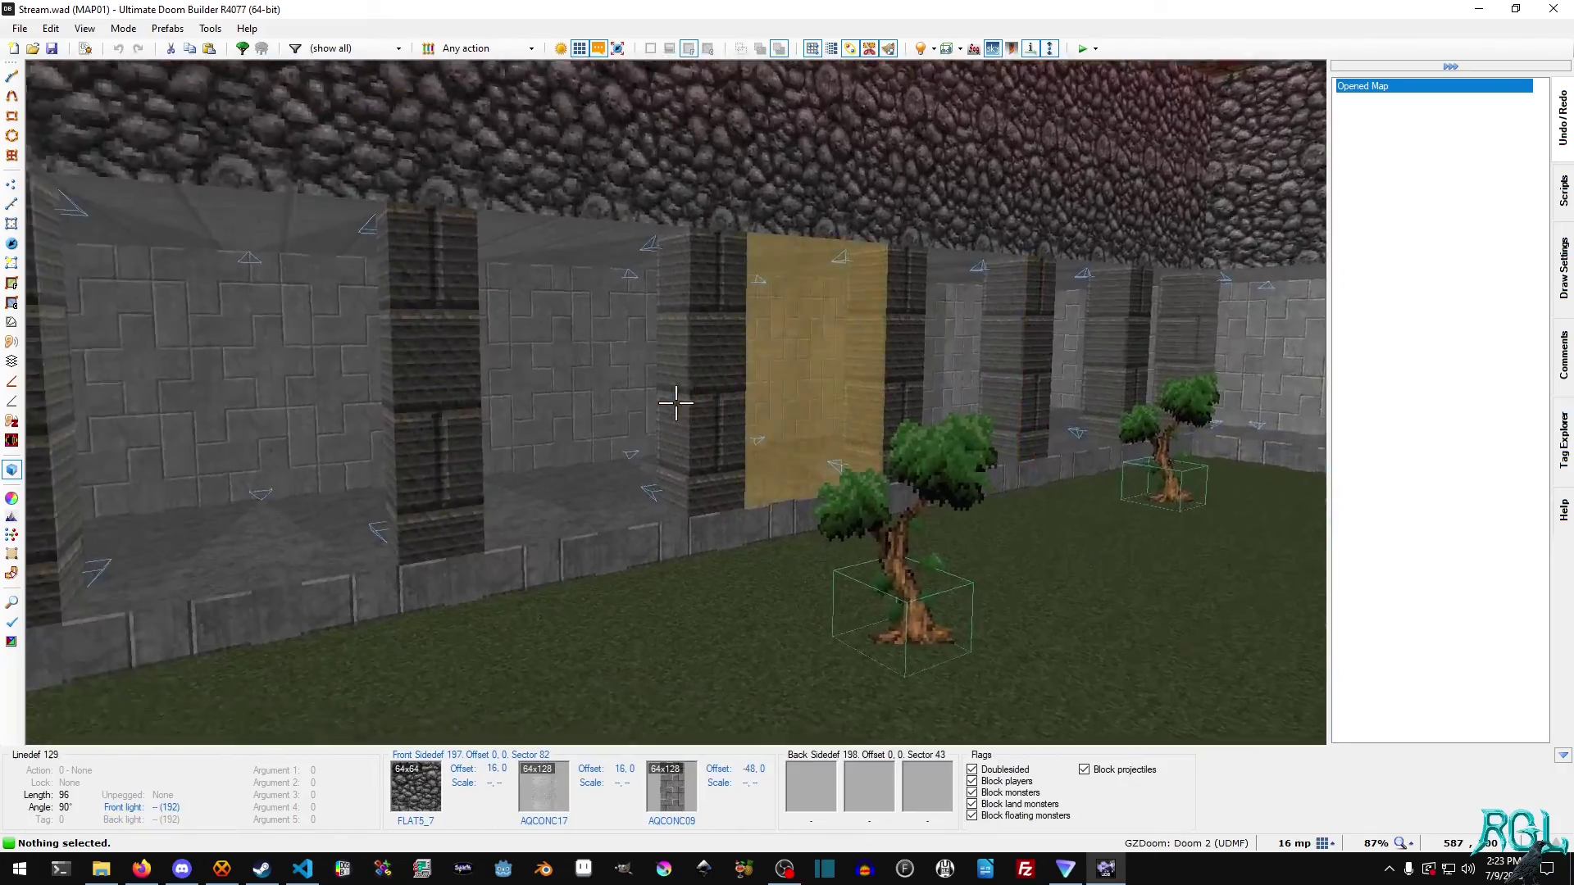
{"action": "key", "text": "w"}
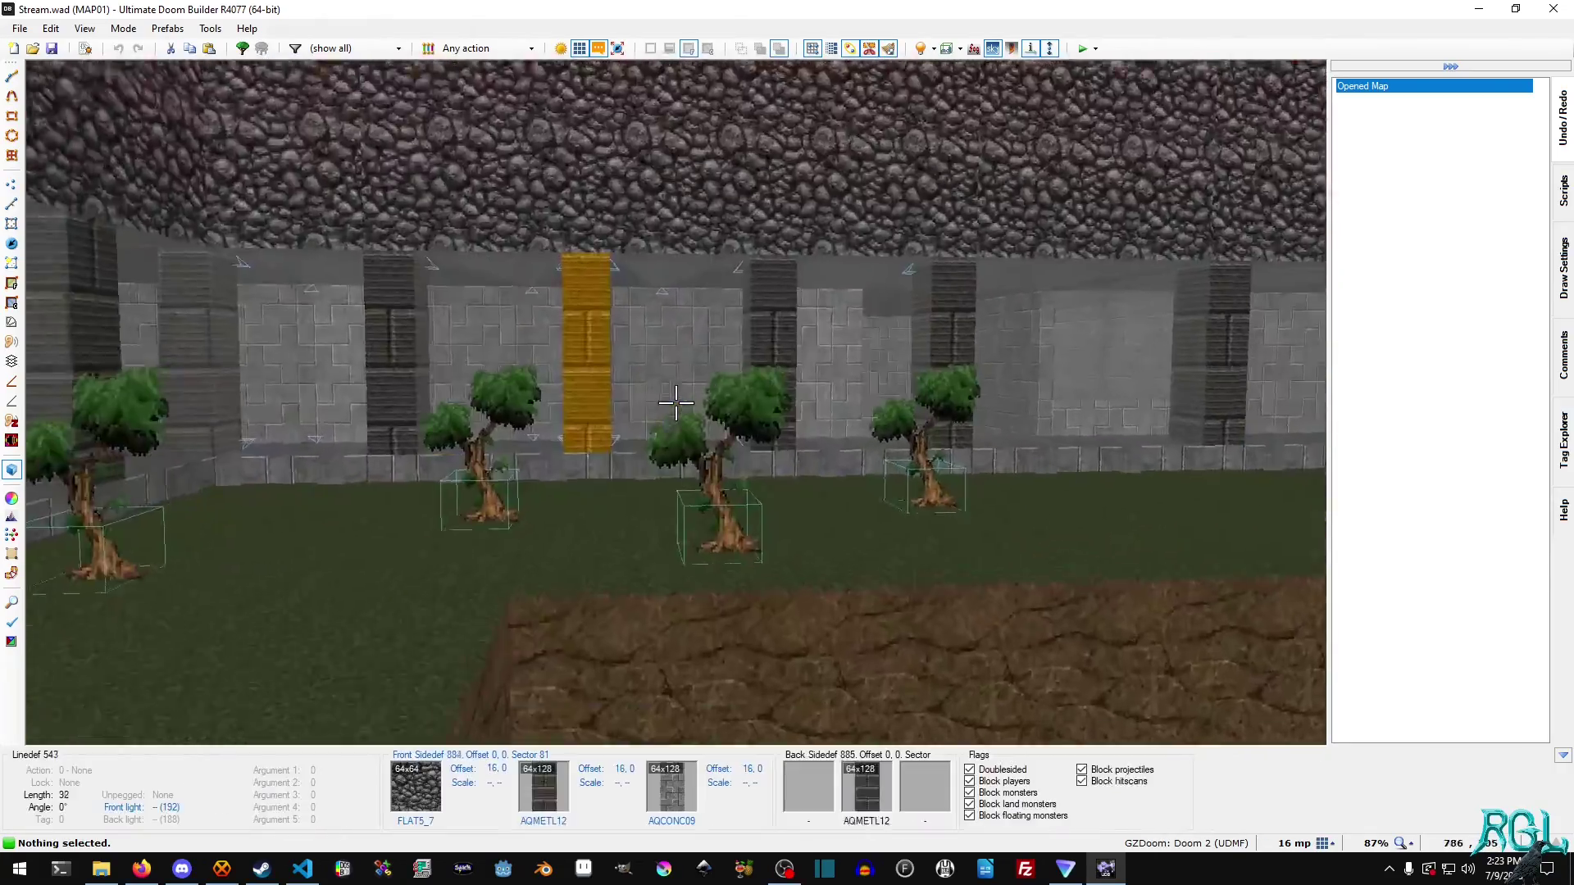
- Examine in 3D the windows made with Sector Set 3D Floor, from both the stone corridor and the courtyard
{"action": "key", "text": "w"}
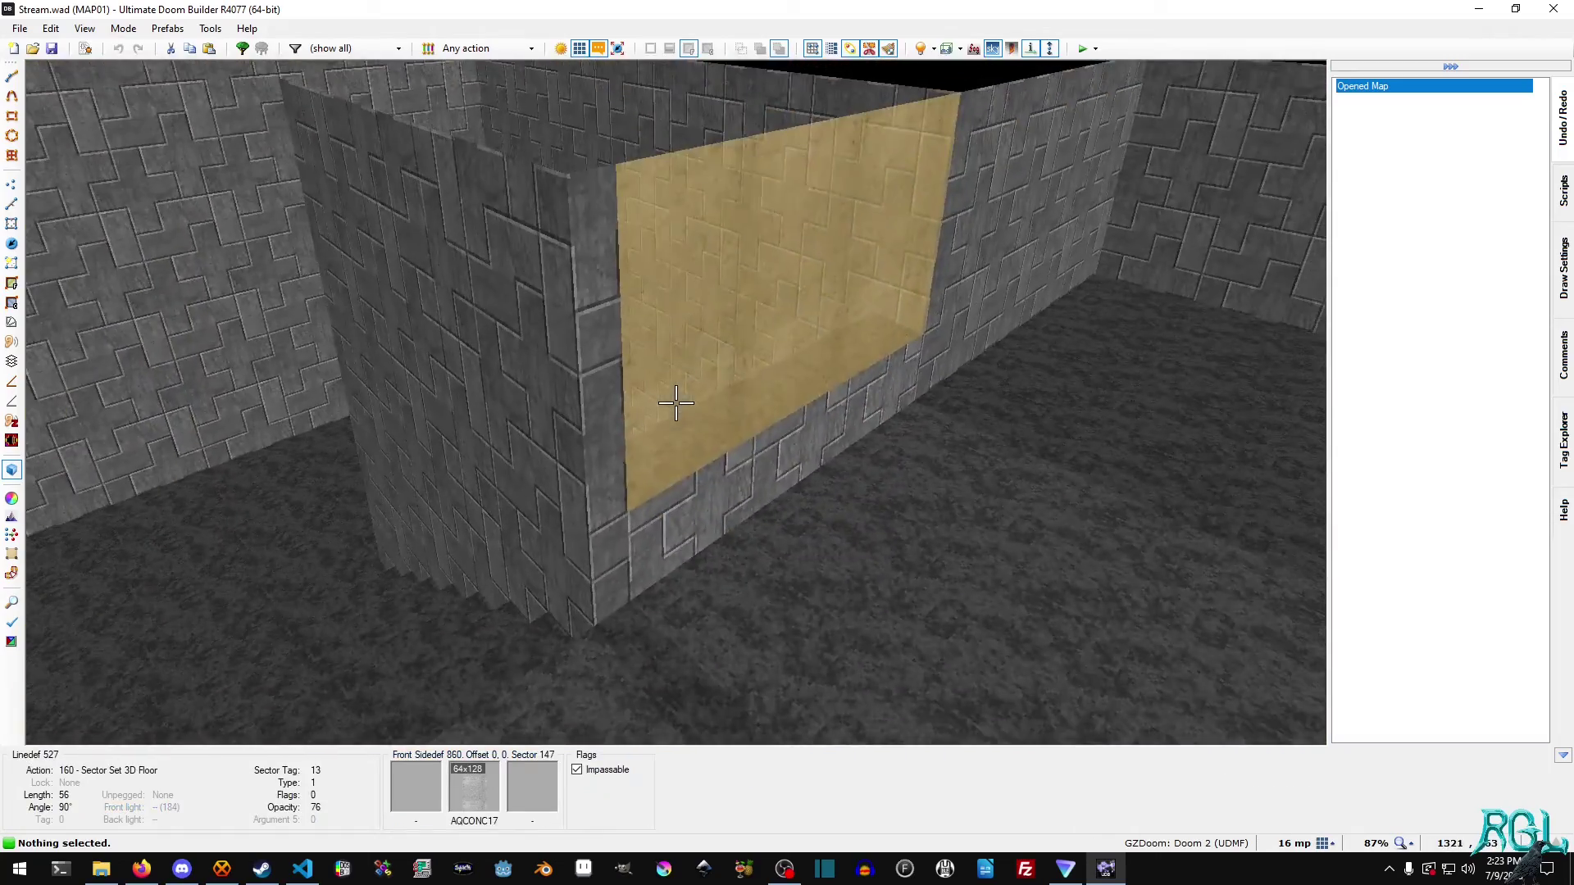
{"action": "key", "text": "w"}
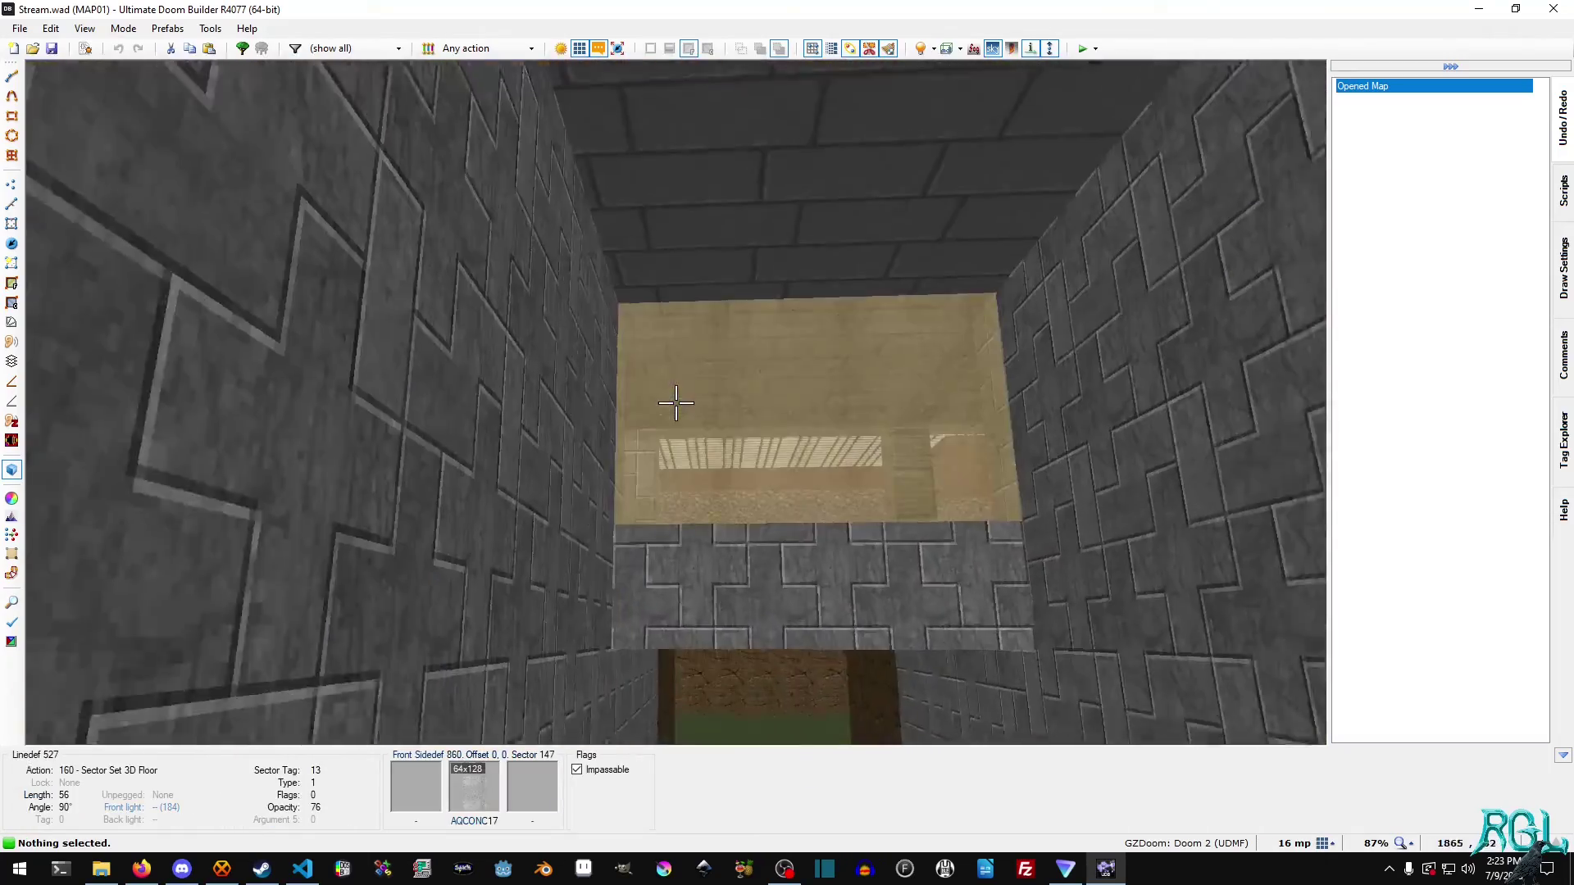
{"action": "key", "text": "w"}
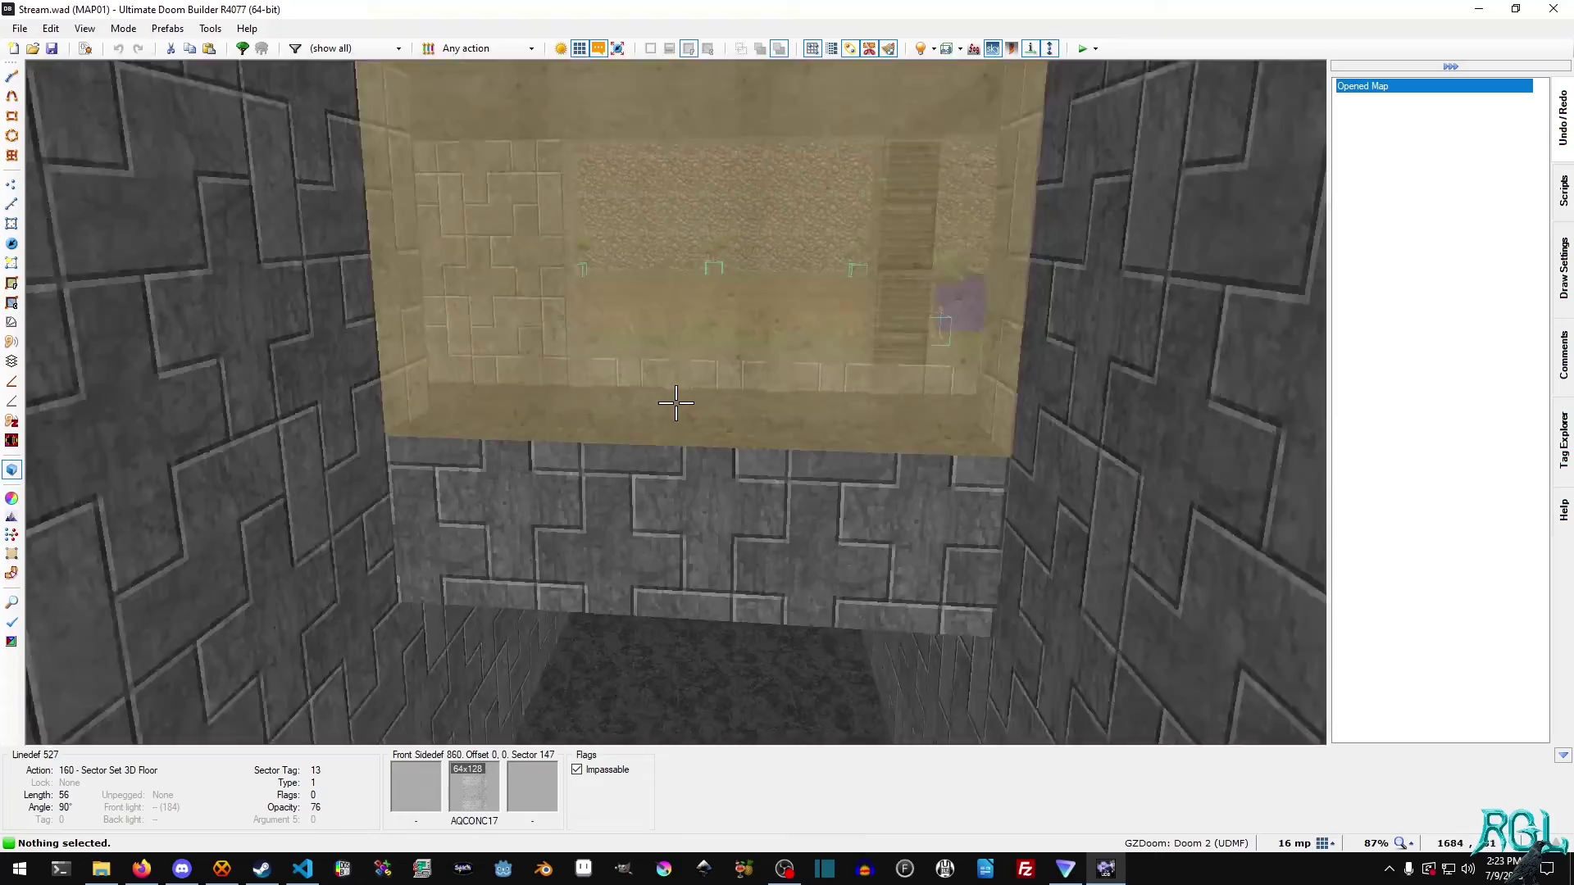
{"action": "key", "text": "w"}
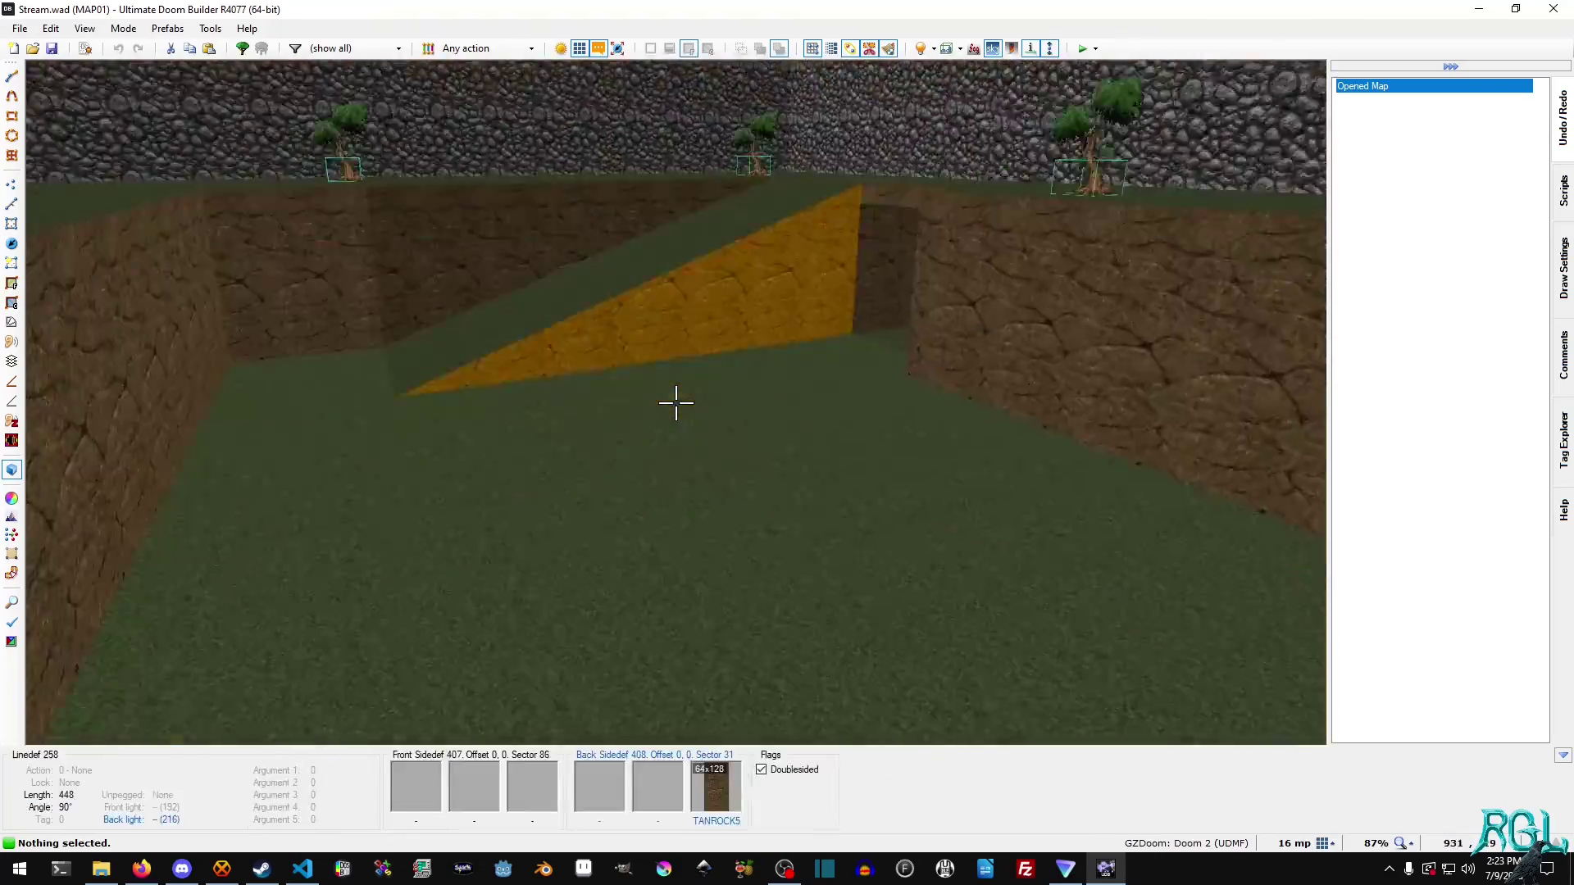
{"action": "key", "text": "w"}
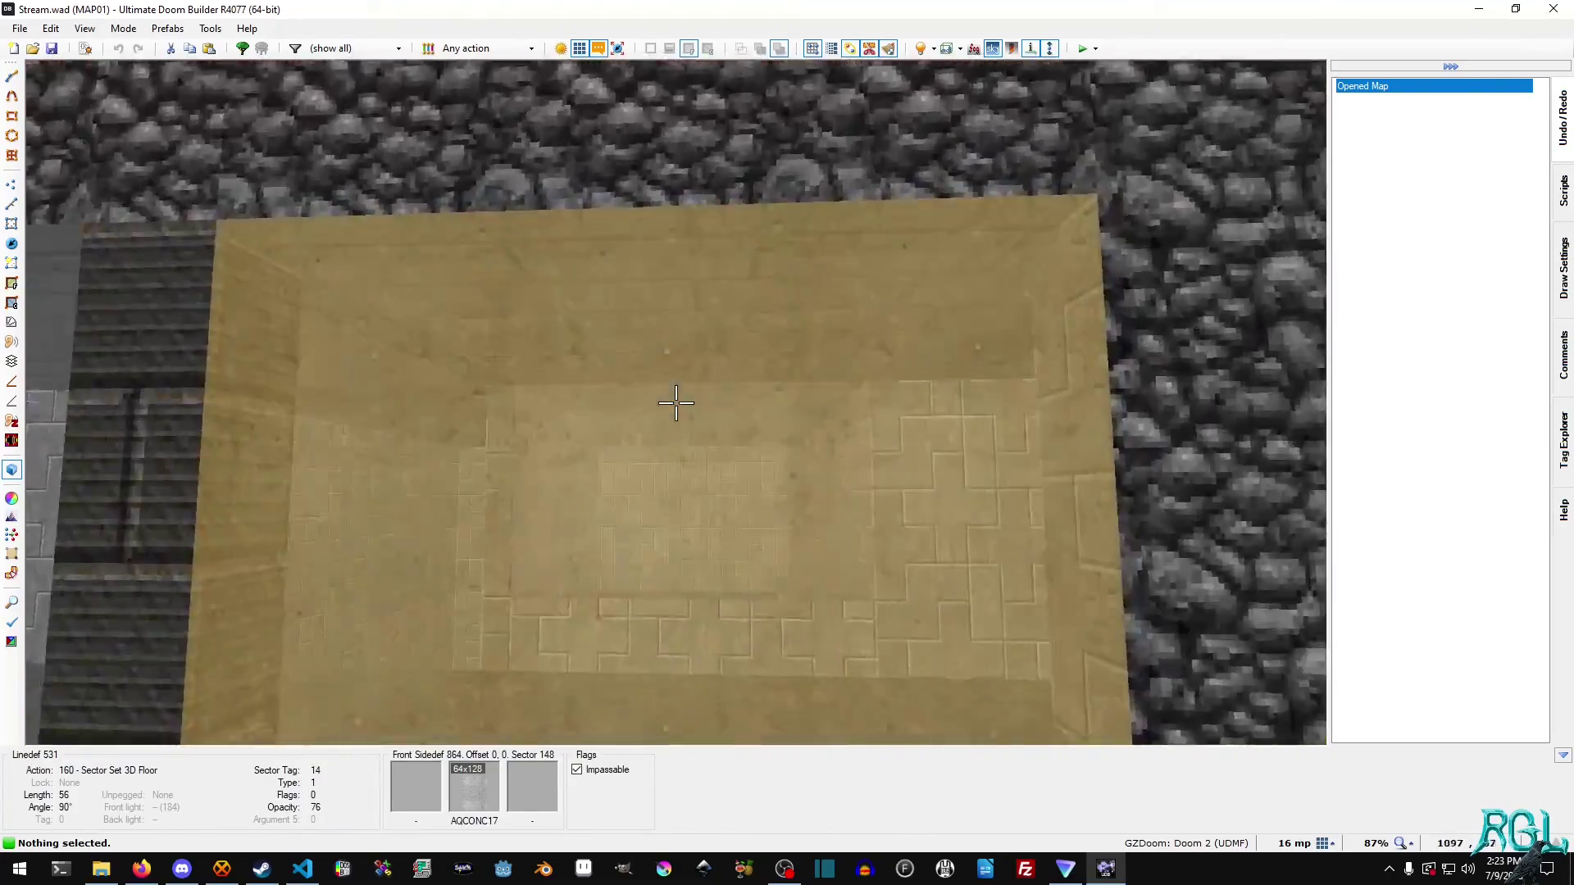
{"action": "key", "text": "w"}
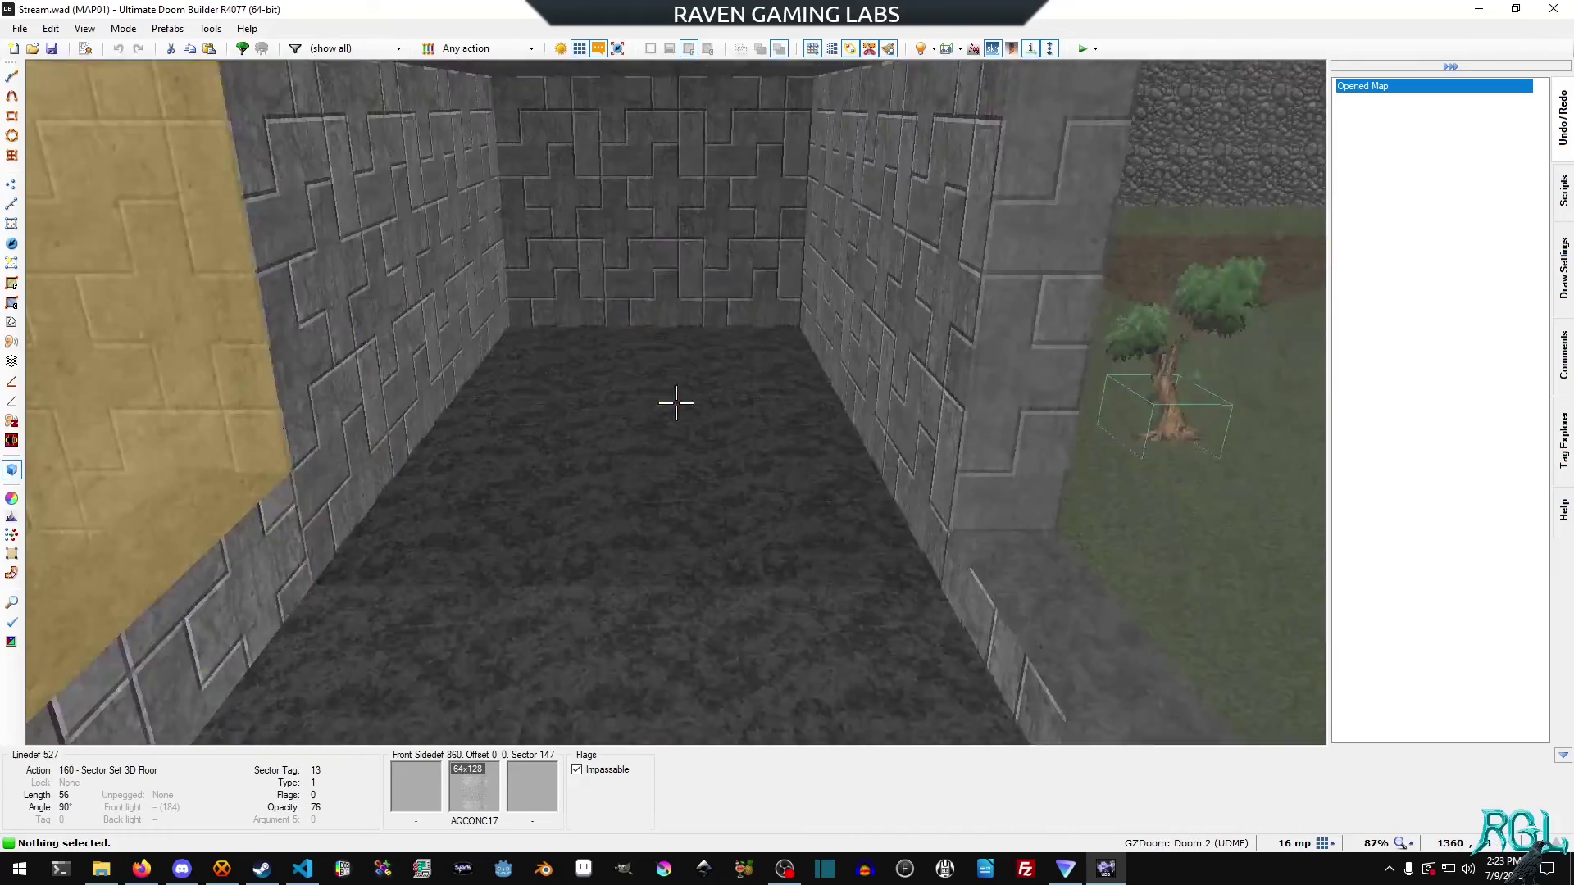
{"action": "key", "text": "w"}
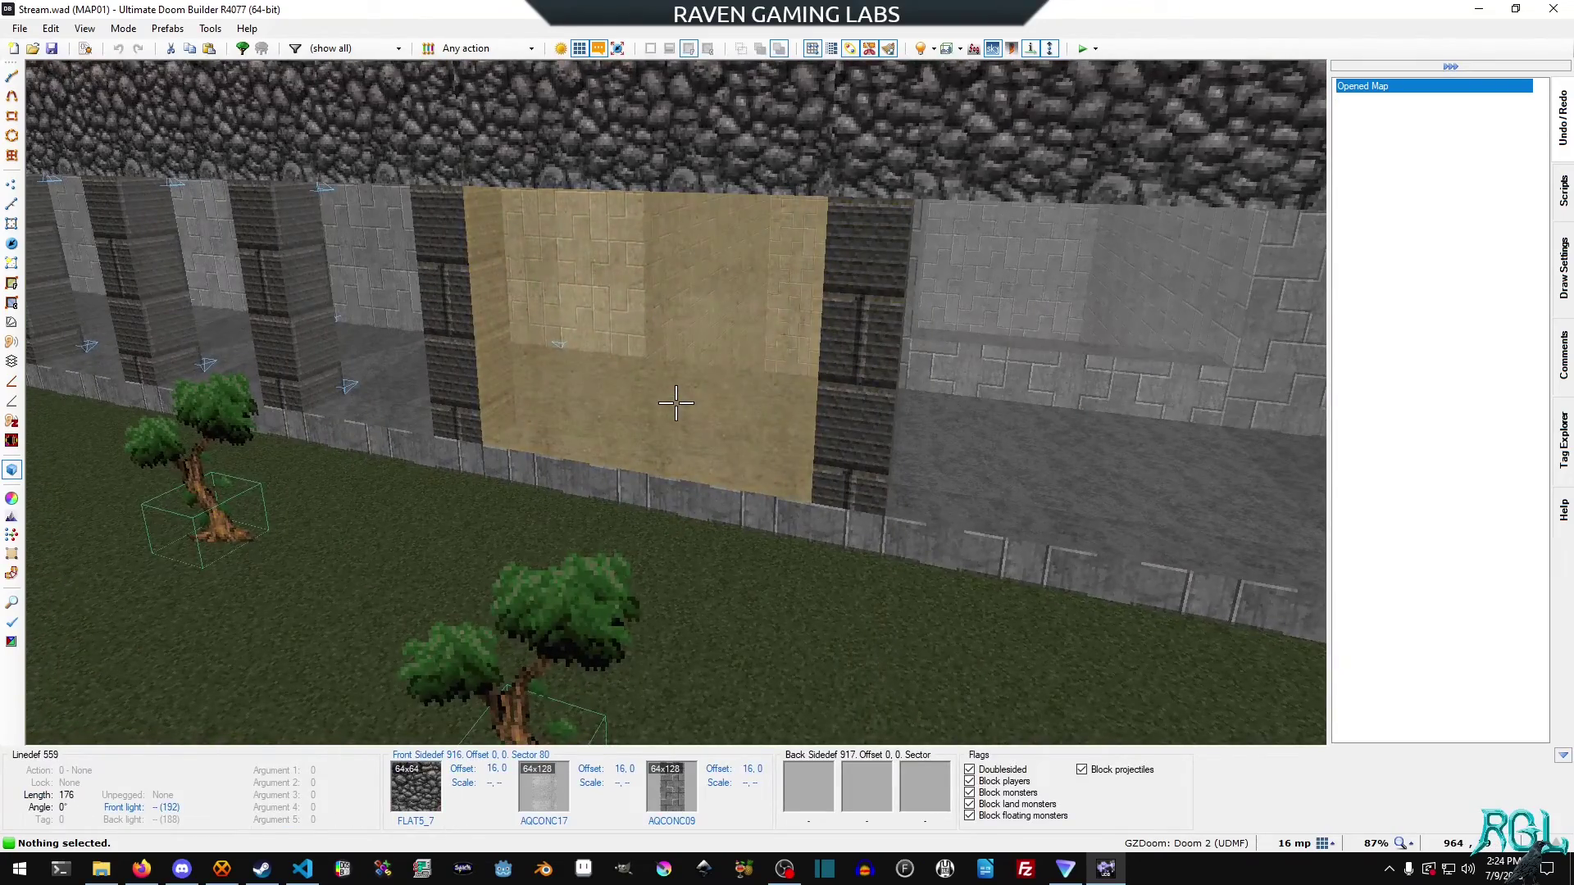
- Open MAP01 from MAP01.wad with the GZDoom: Doom 2 (UDMF) configuration and ZDoom ACS scripts
{"action": "key", "text": "v"}
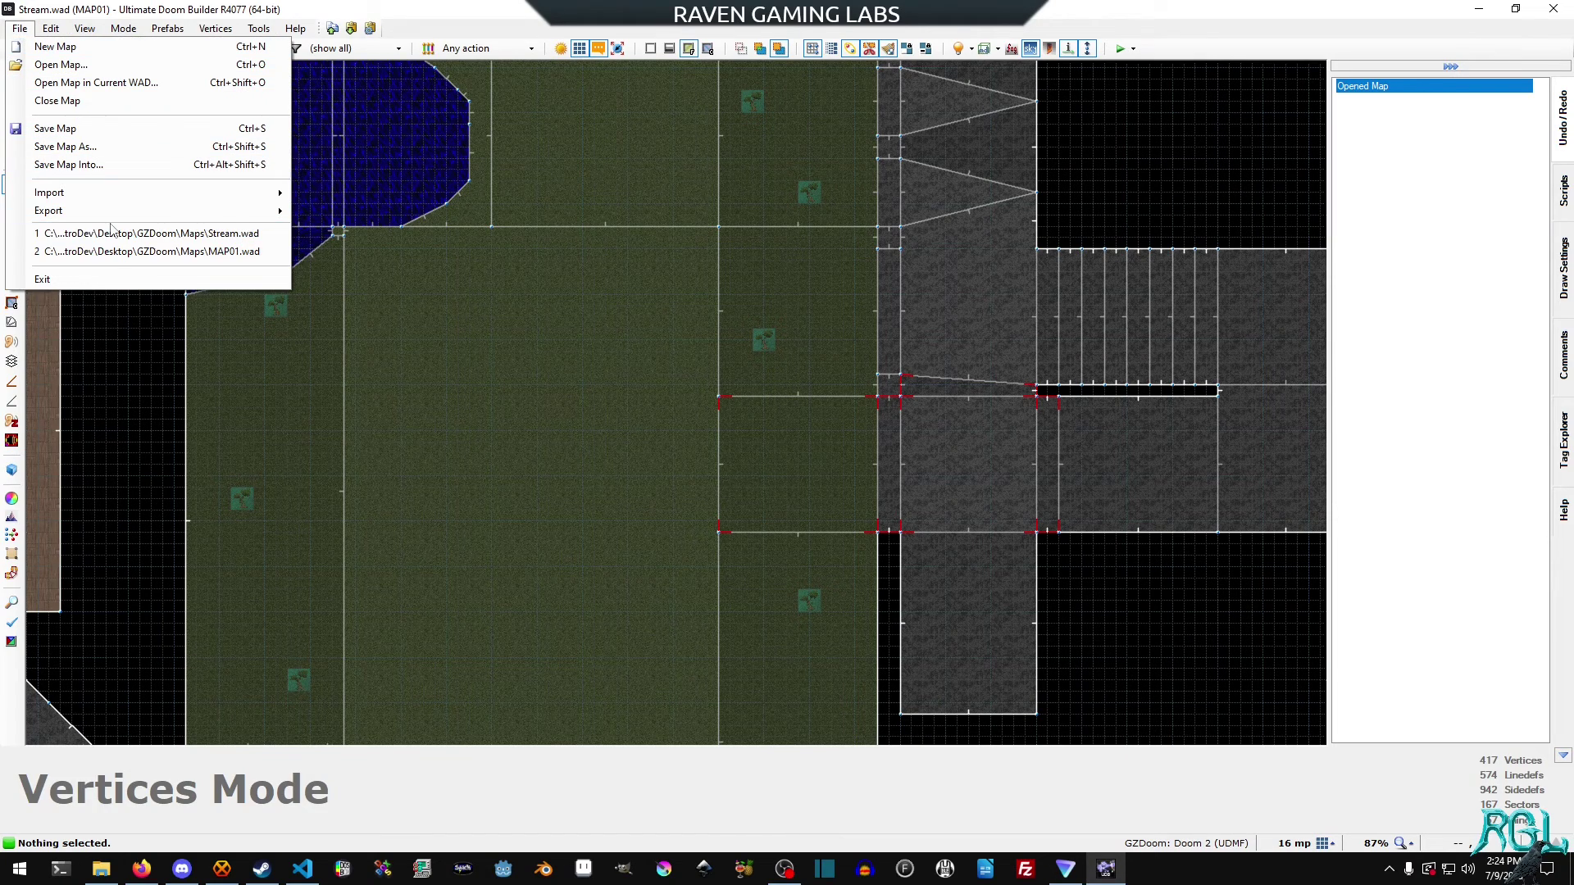
{"action": "key", "text": "ctrl+shift+o"}
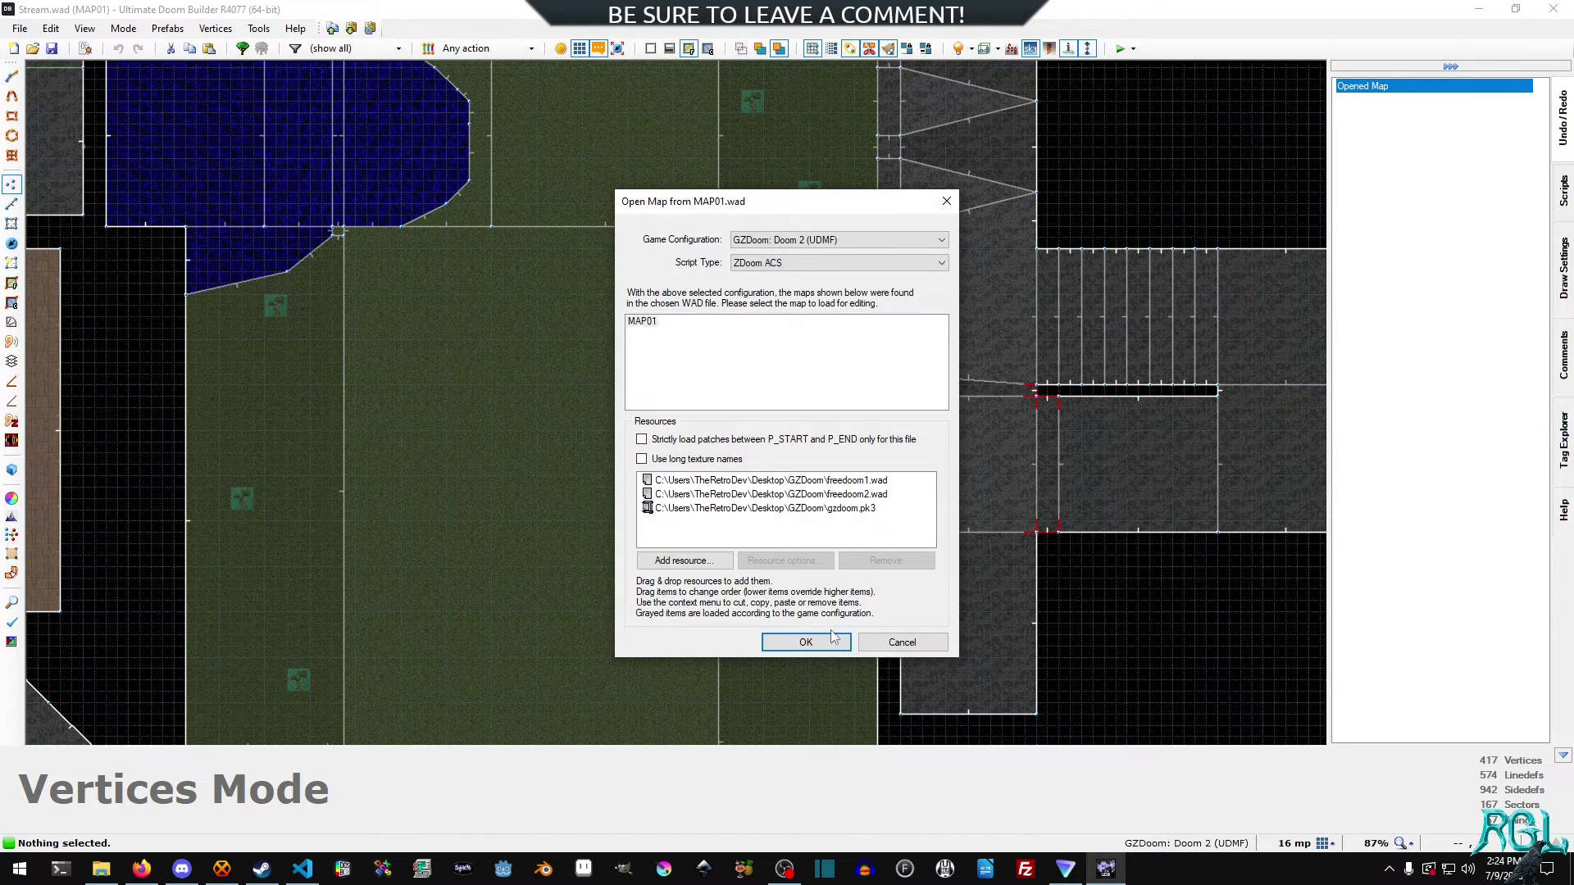
{"action": "left_click", "coordinate": [806, 639]}
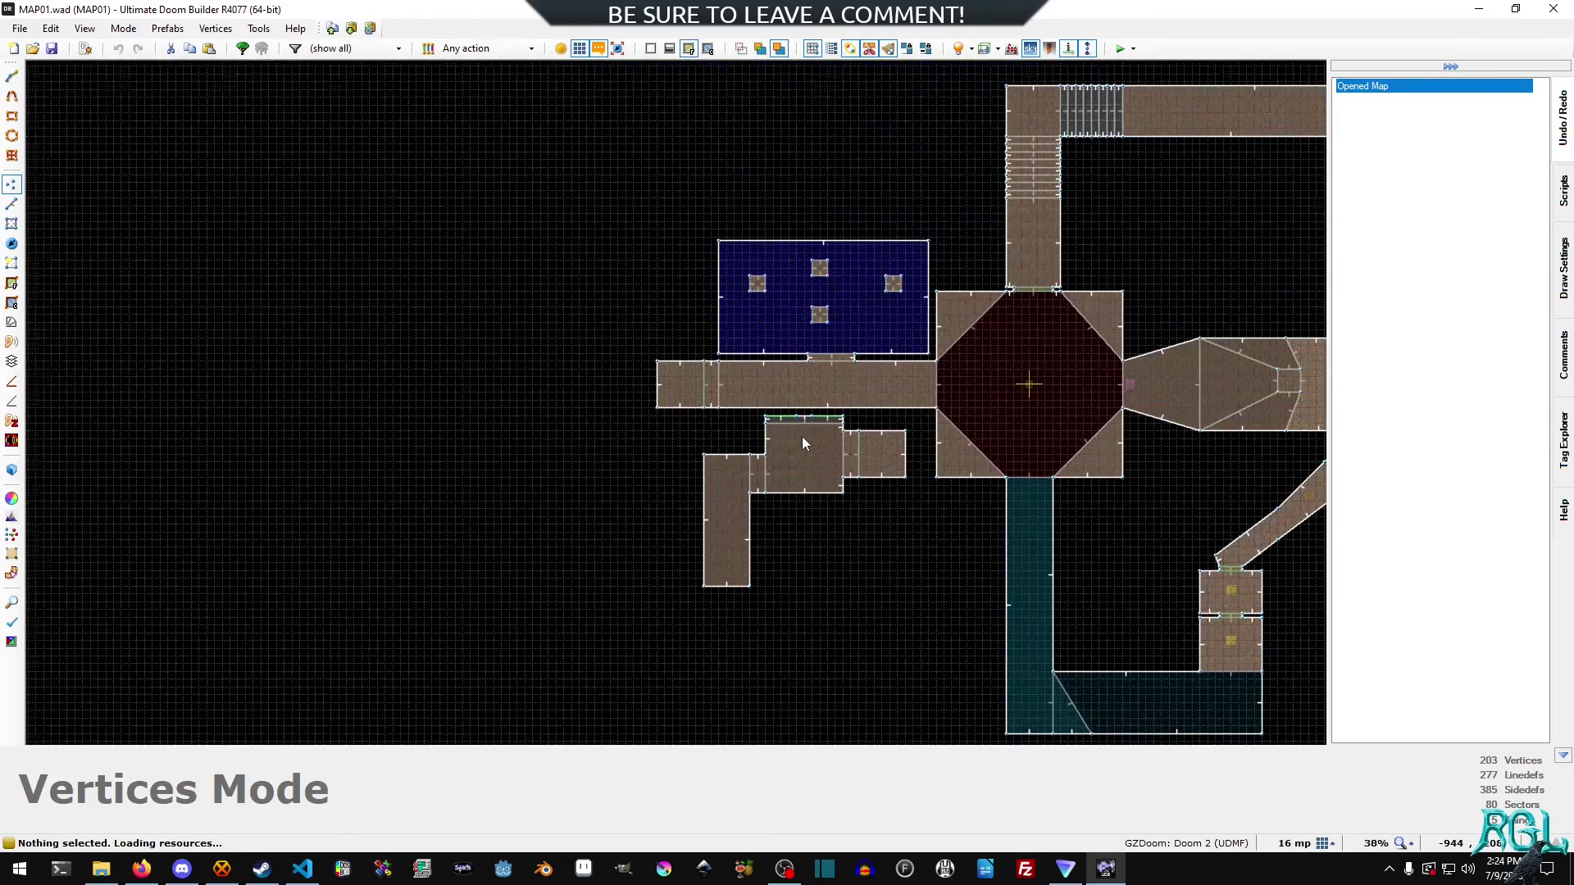
- Inspect in 3D the small room and L-shaped corridor south of the map's west hallway
{"action": "middle_click_drag", "start_coordinate": [844, 508], "coordinate": [686, 451]}
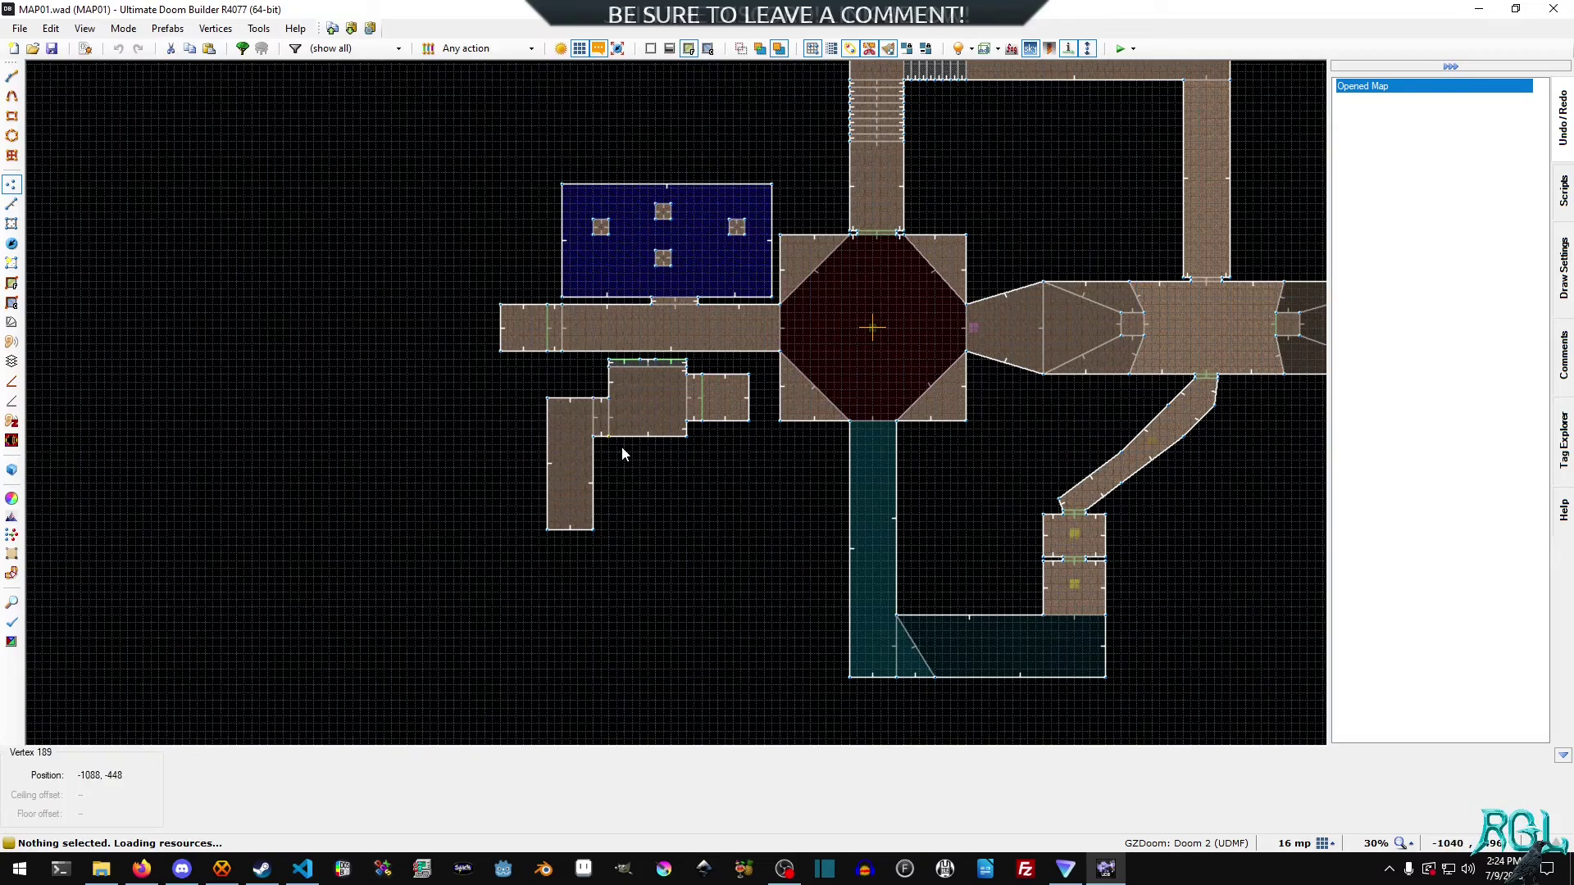
{"action": "key", "text": "q"}
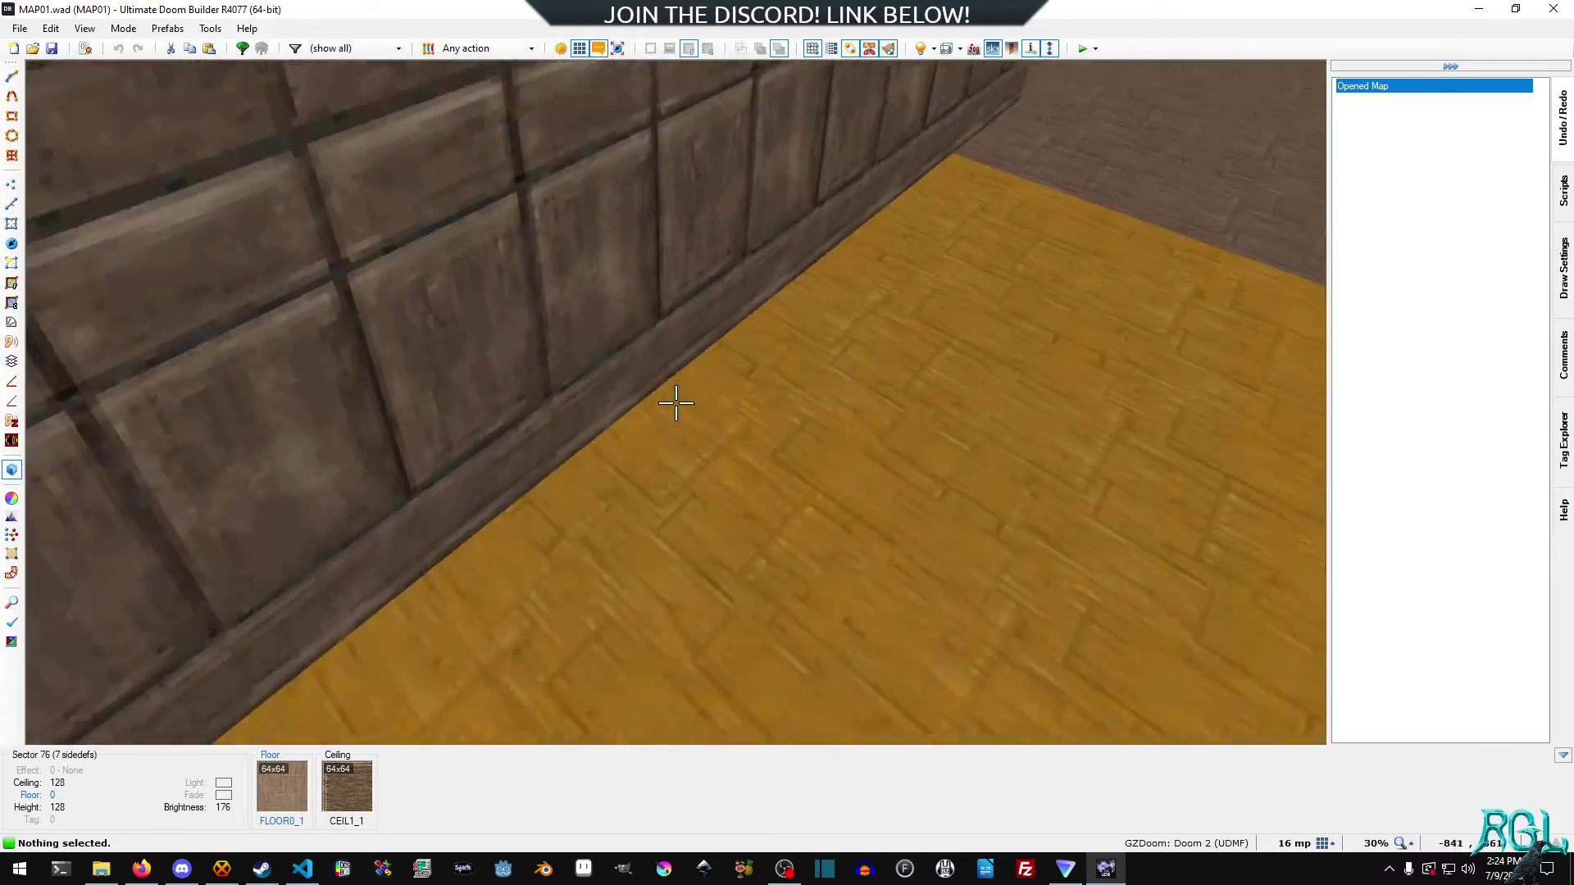
{"action": "key", "text": "w"}
{"action": "key", "text": "s"}
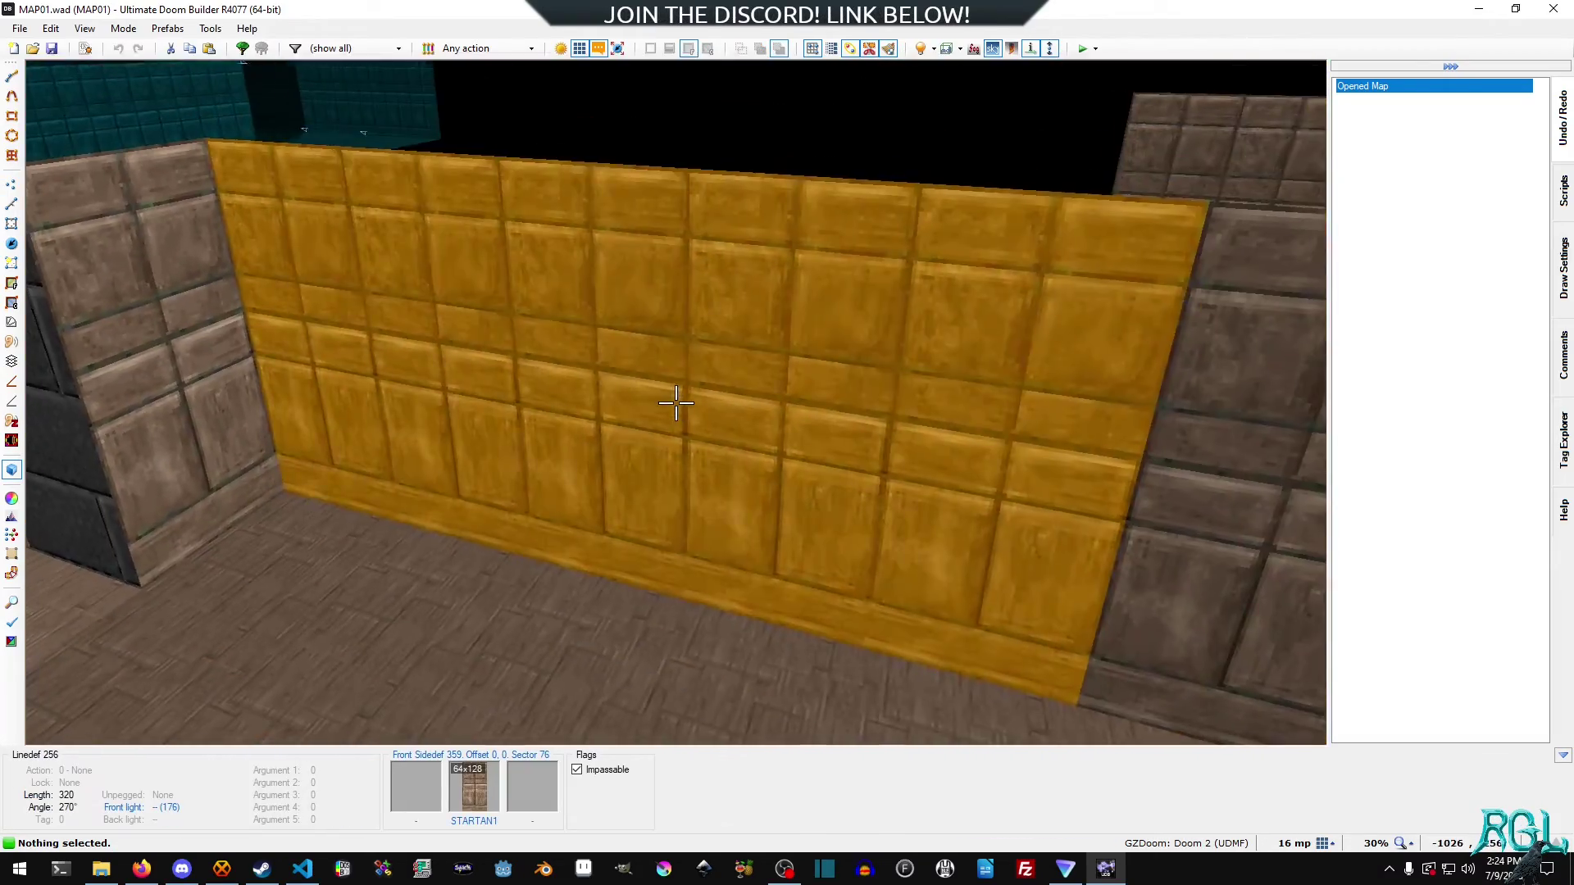
{"action": "key", "text": "w"}
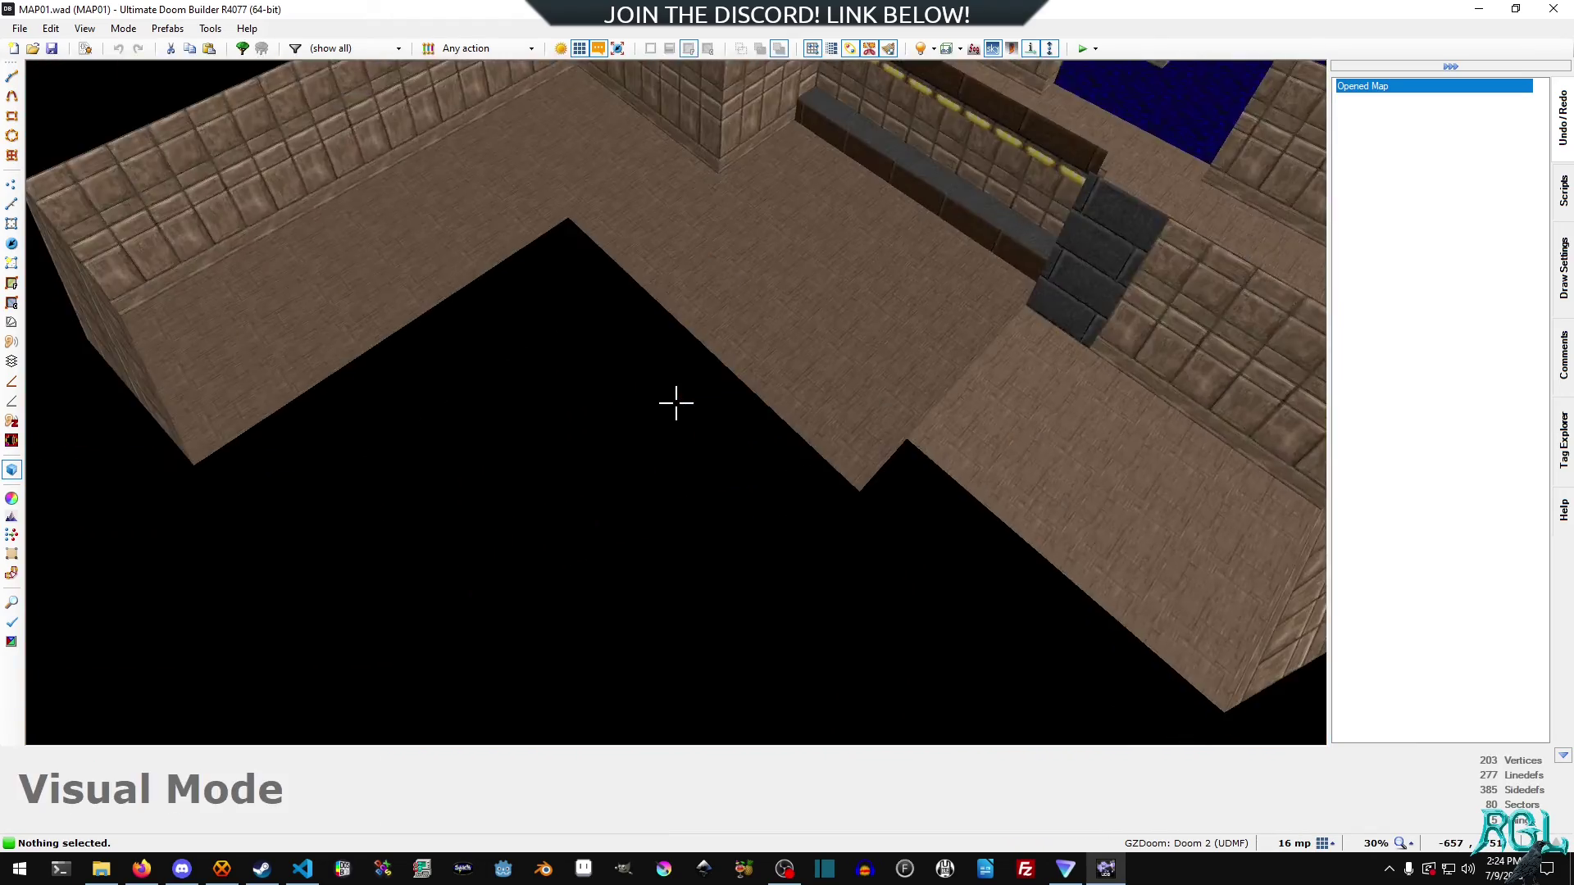
{"action": "key", "text": "q"}
- Lengthen the southwest corridor by moving its south end linedef about 192 units further south
{"action": "scroll", "coordinate": [619, 336], "scroll_direction": "up", "scroll_amount": 3}
{"action": "scroll", "coordinate": [544, 317], "scroll_direction": "up", "scroll_amount": 3}
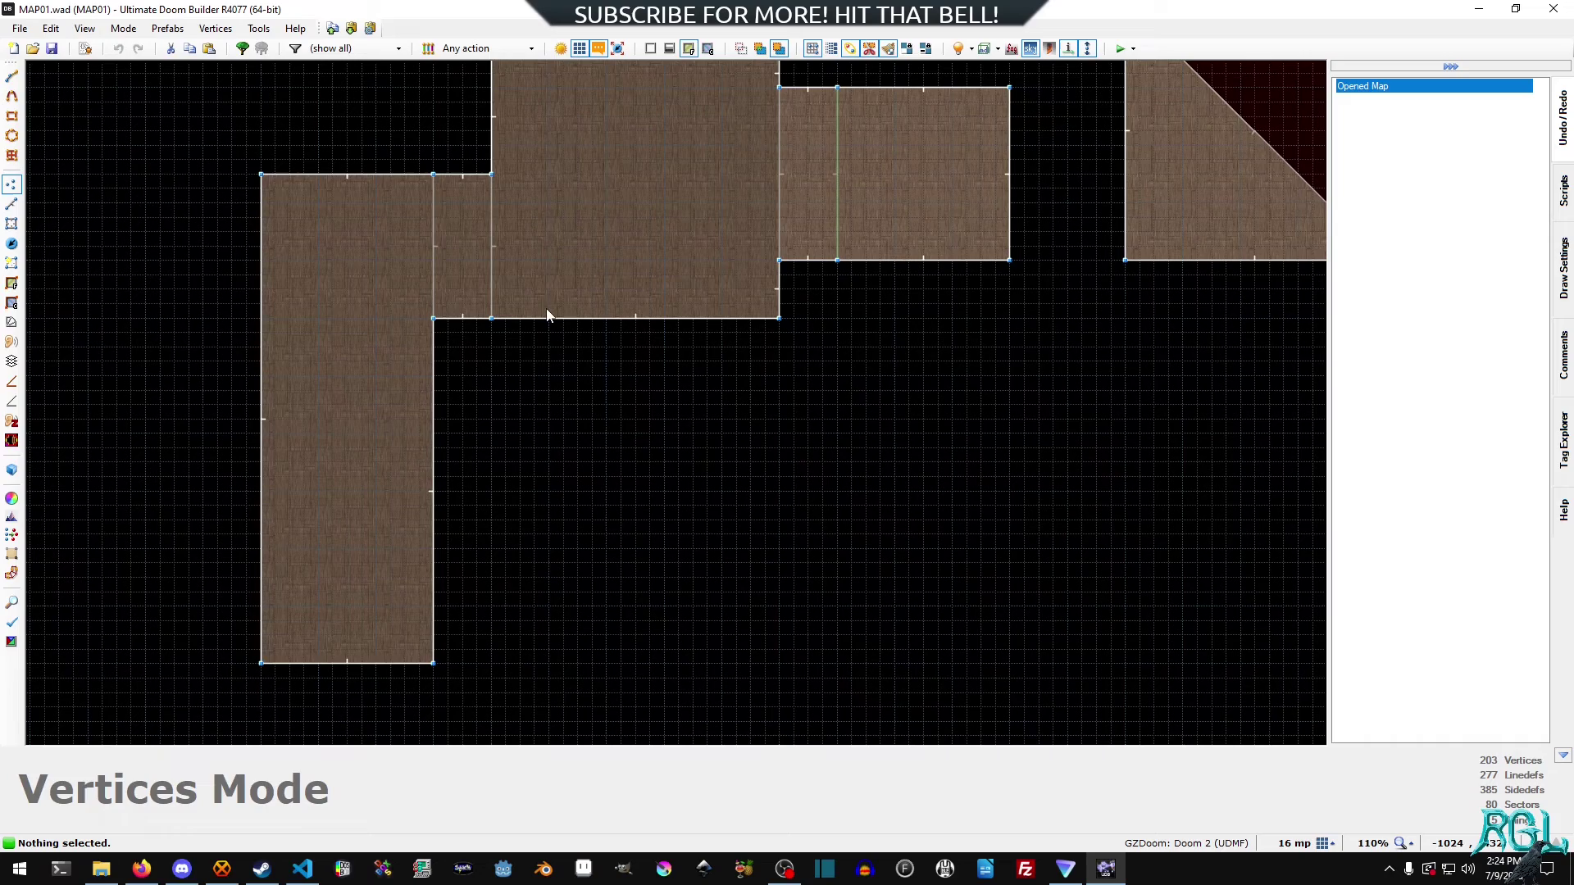
{"action": "middle_click_drag", "start_coordinate": [643, 503], "coordinate": [780, 270]}
{"action": "key", "text": "l"}
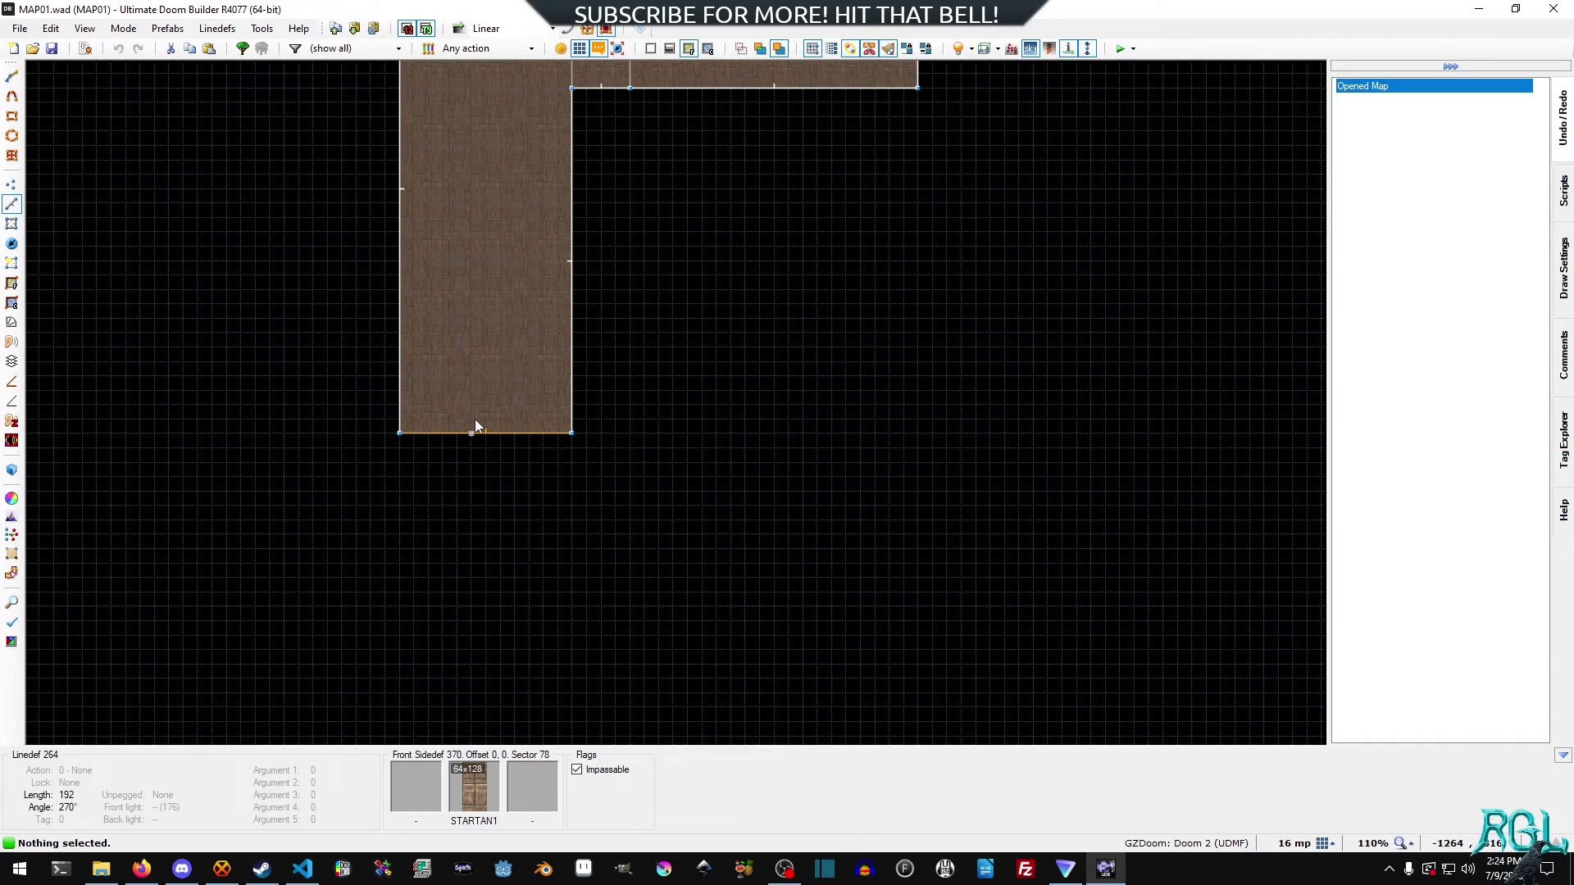
{"action": "left_click_drag", "start_coordinate": [483, 434], "coordinate": [478, 606]}
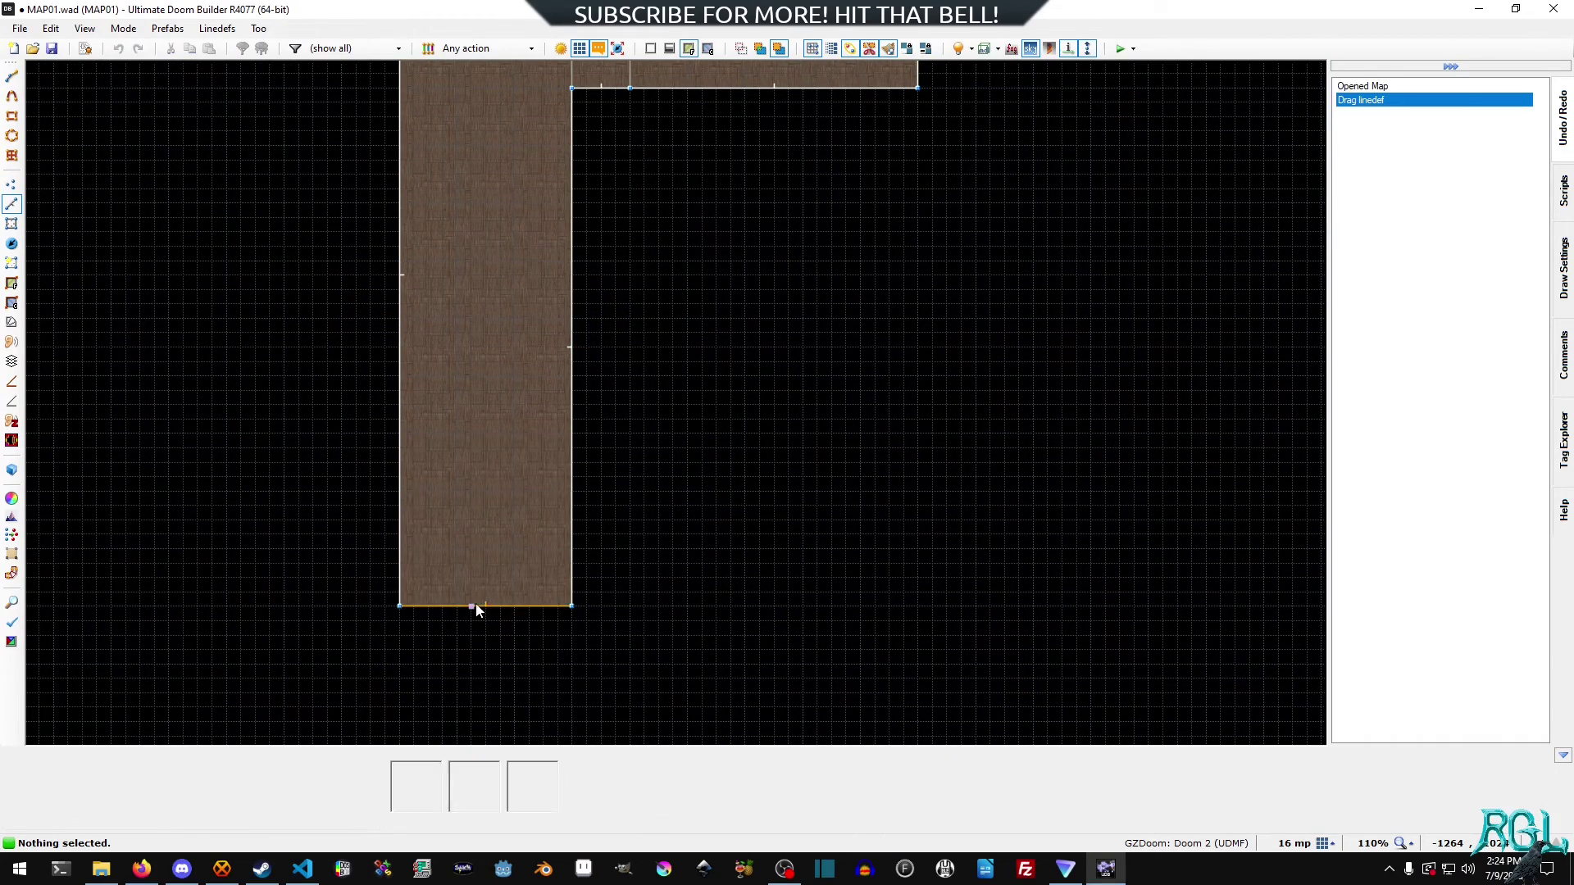
- Draw a rectangular sector about 320 by 32 units along the outside of the small room's south wall and check it in 3D
{"action": "middle_click_drag", "start_coordinate": [835, 321], "coordinate": [694, 523]}
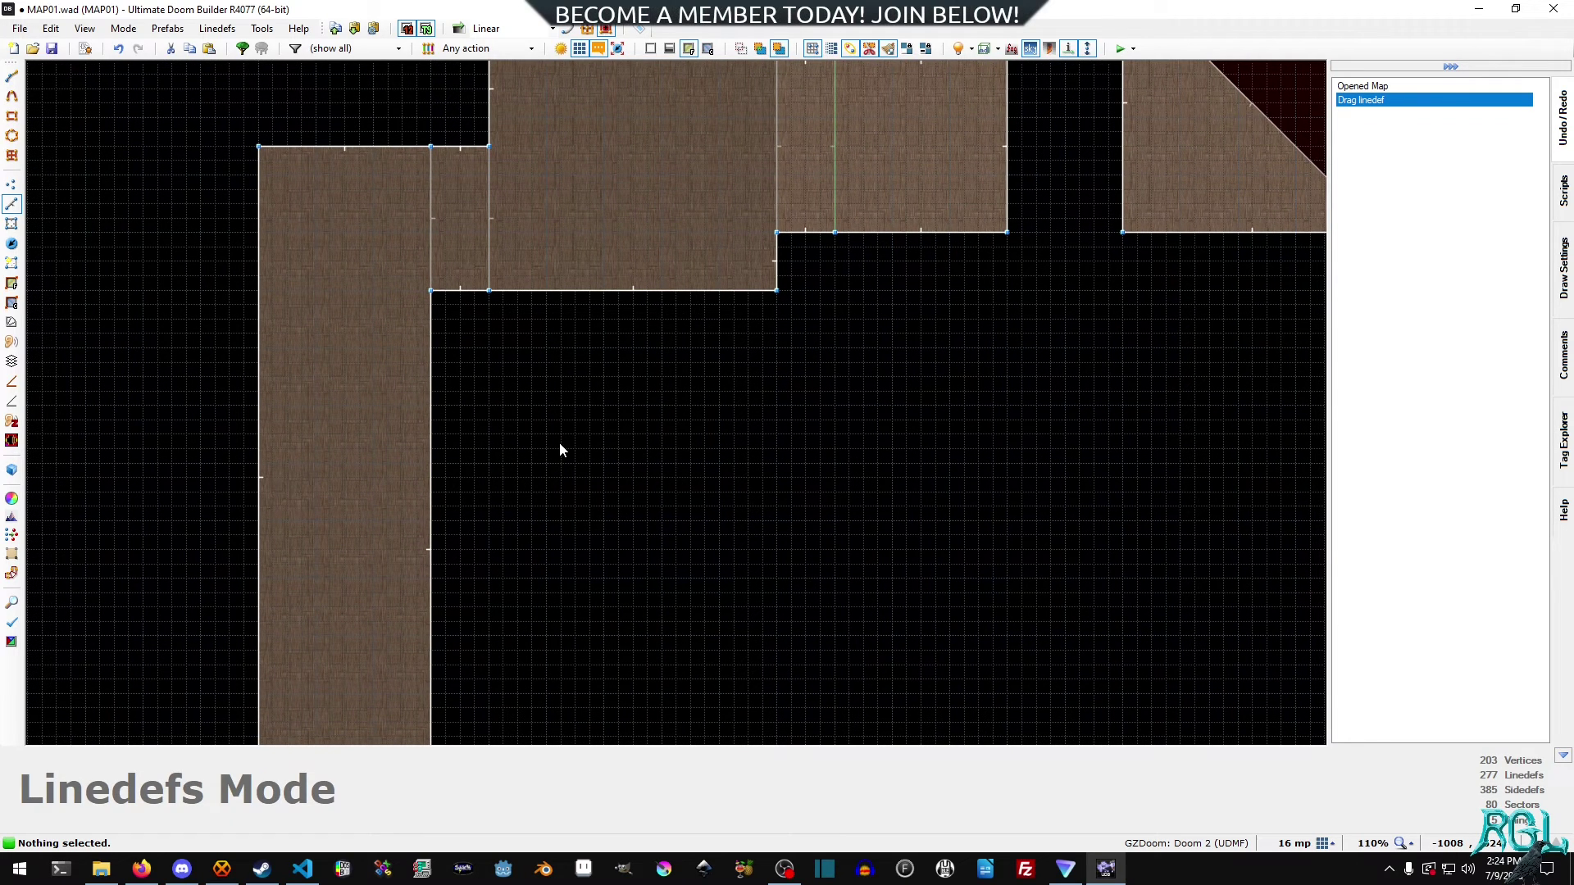
{"action": "key", "text": "ctrl+shift+d"}
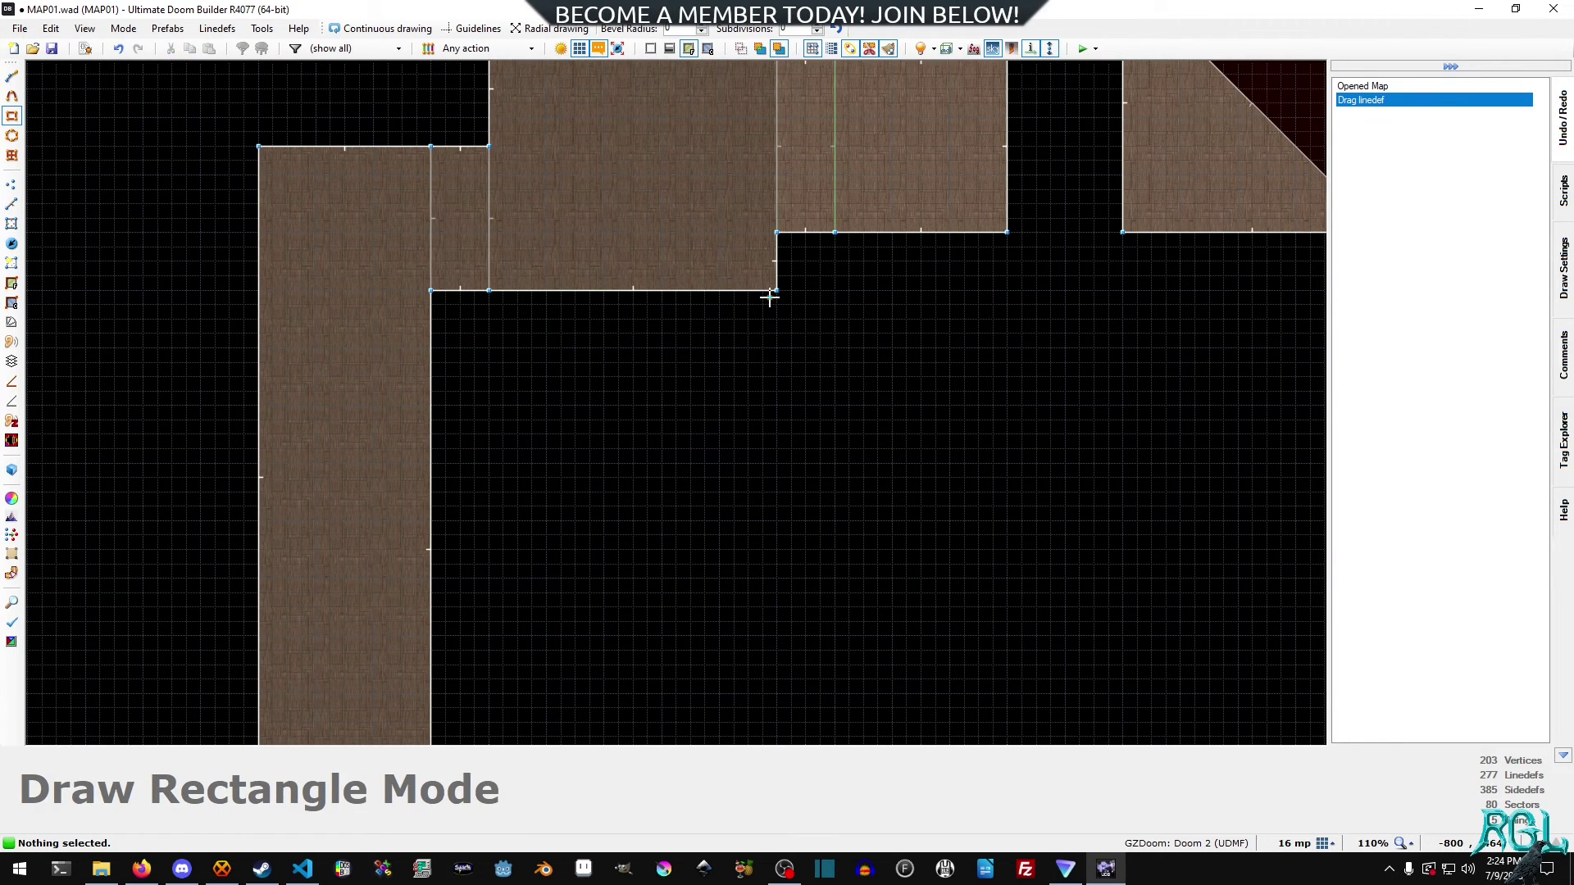
{"action": "left_click", "coordinate": [771, 294]}
{"action": "left_click_drag", "start_coordinate": [457, 318], "coordinate": [490, 319]}
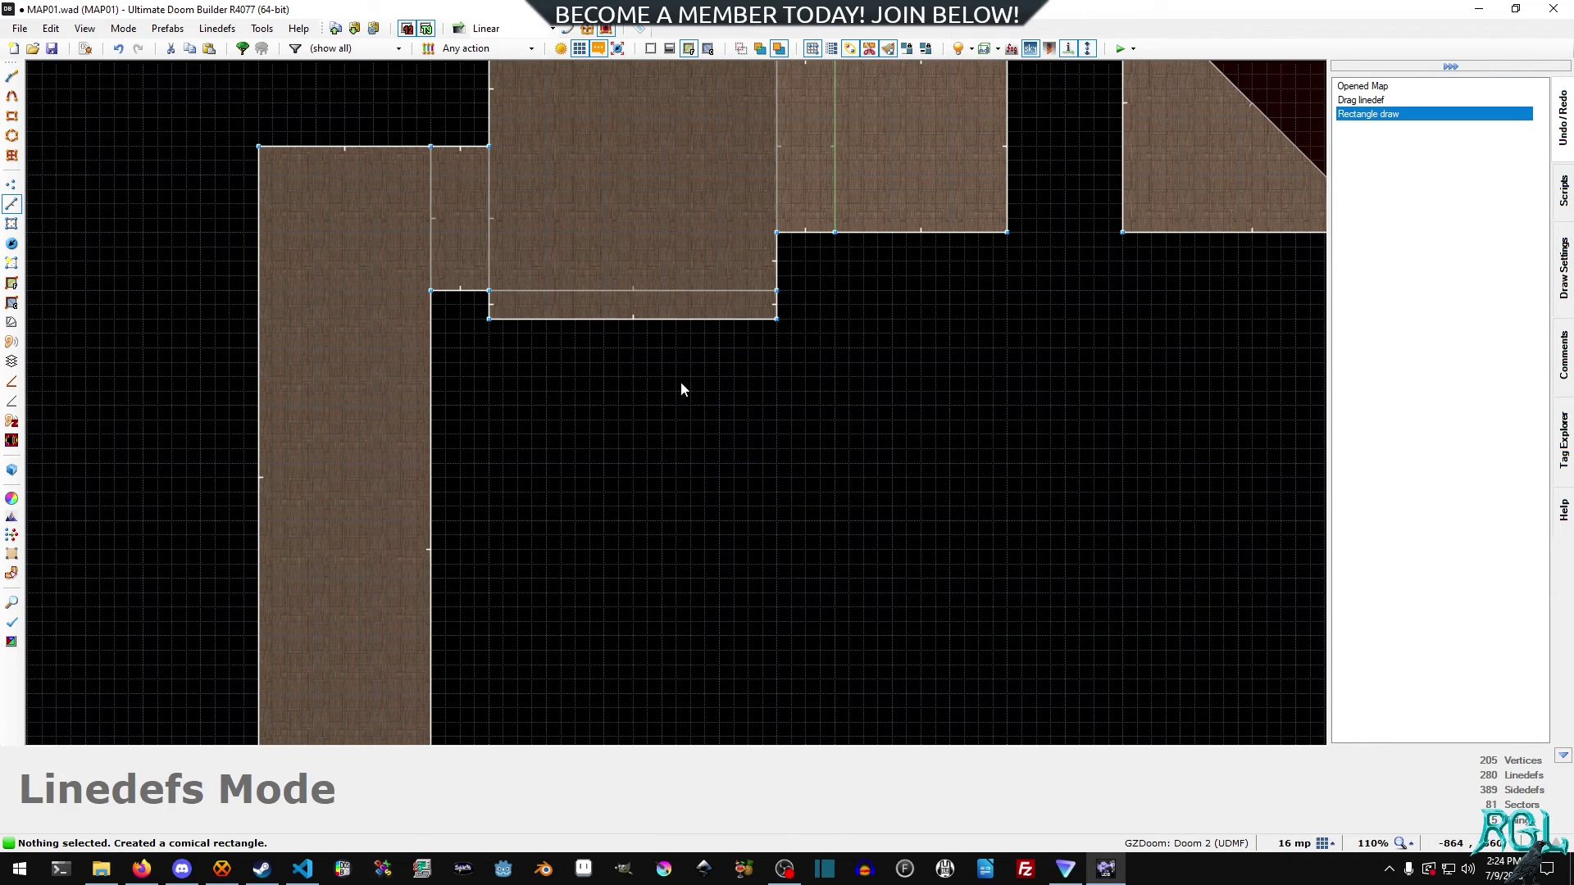
{"action": "key", "text": "w"}
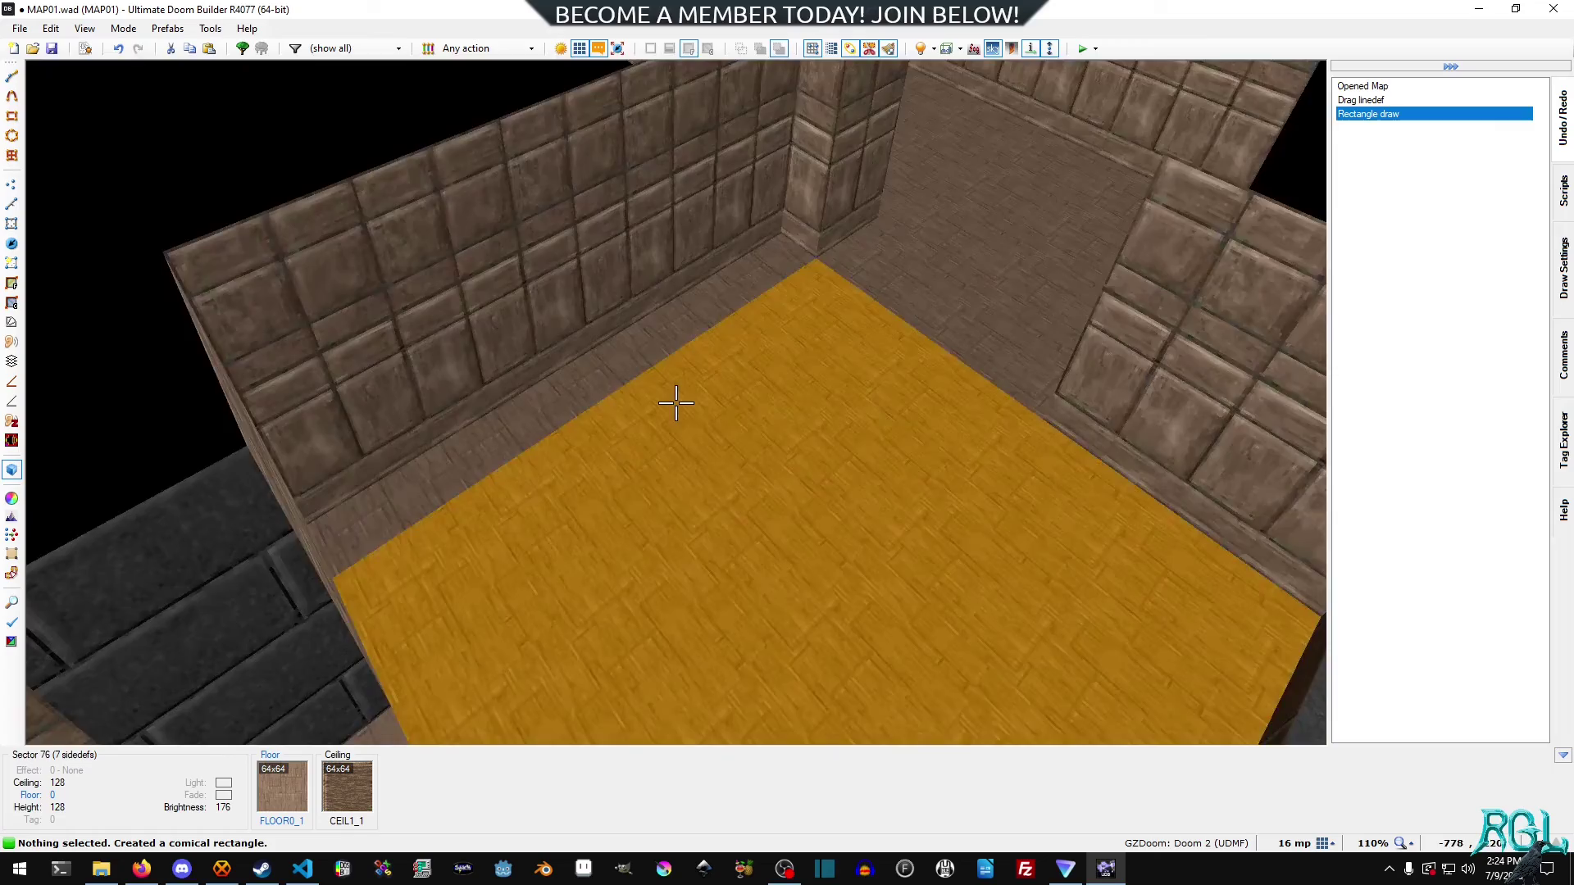
{"action": "key", "text": "w"}
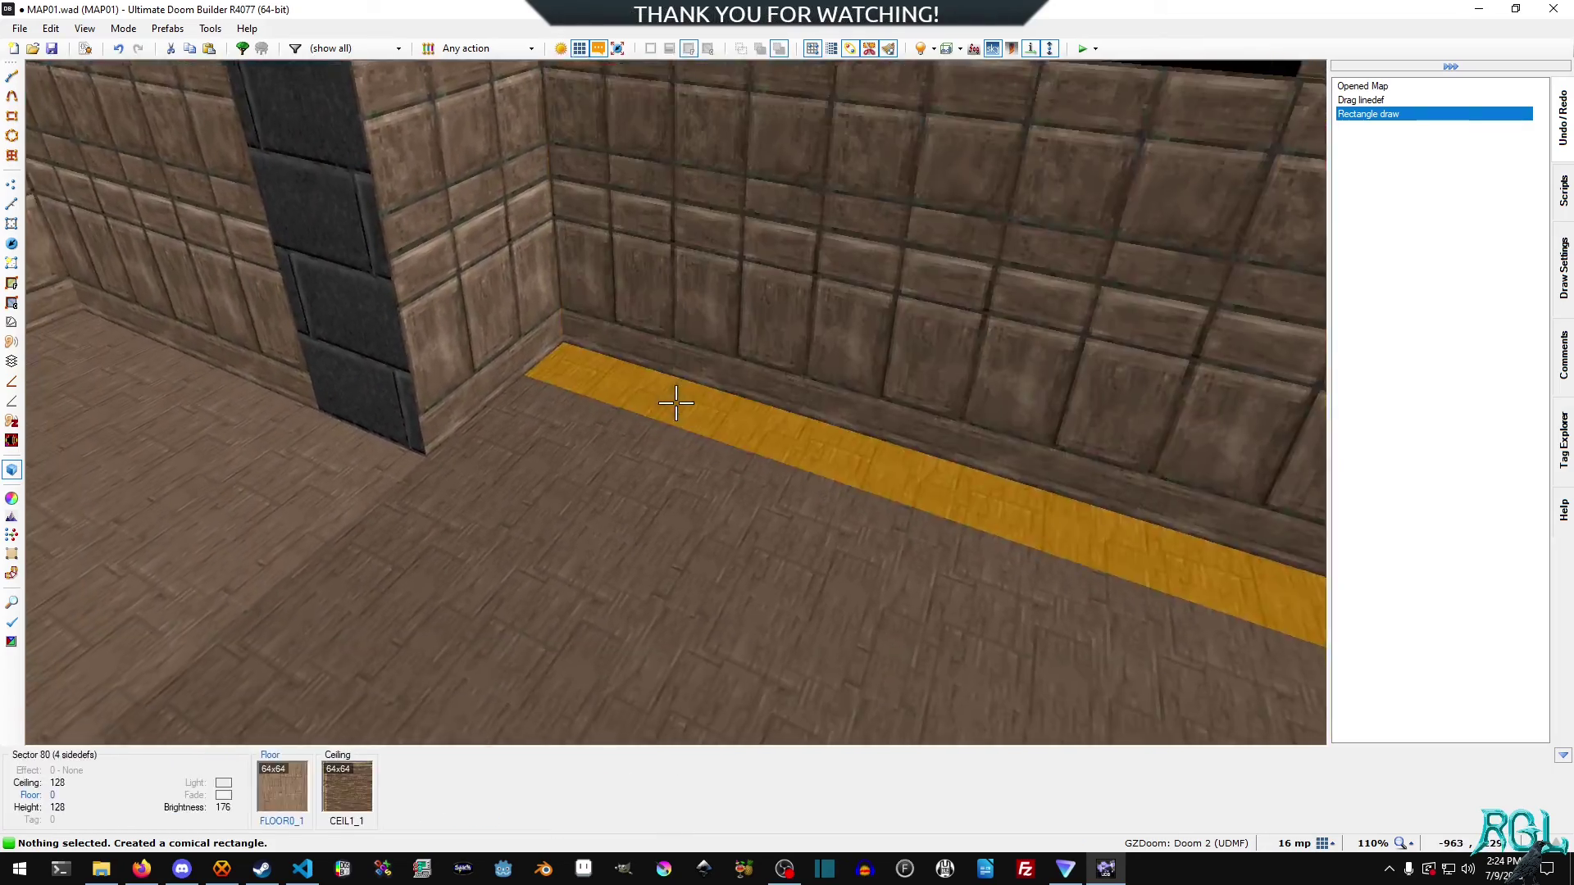
{"action": "key", "text": "w"}
{"action": "middle_click_drag", "start_coordinate": [699, 514], "coordinate": [746, 182]}
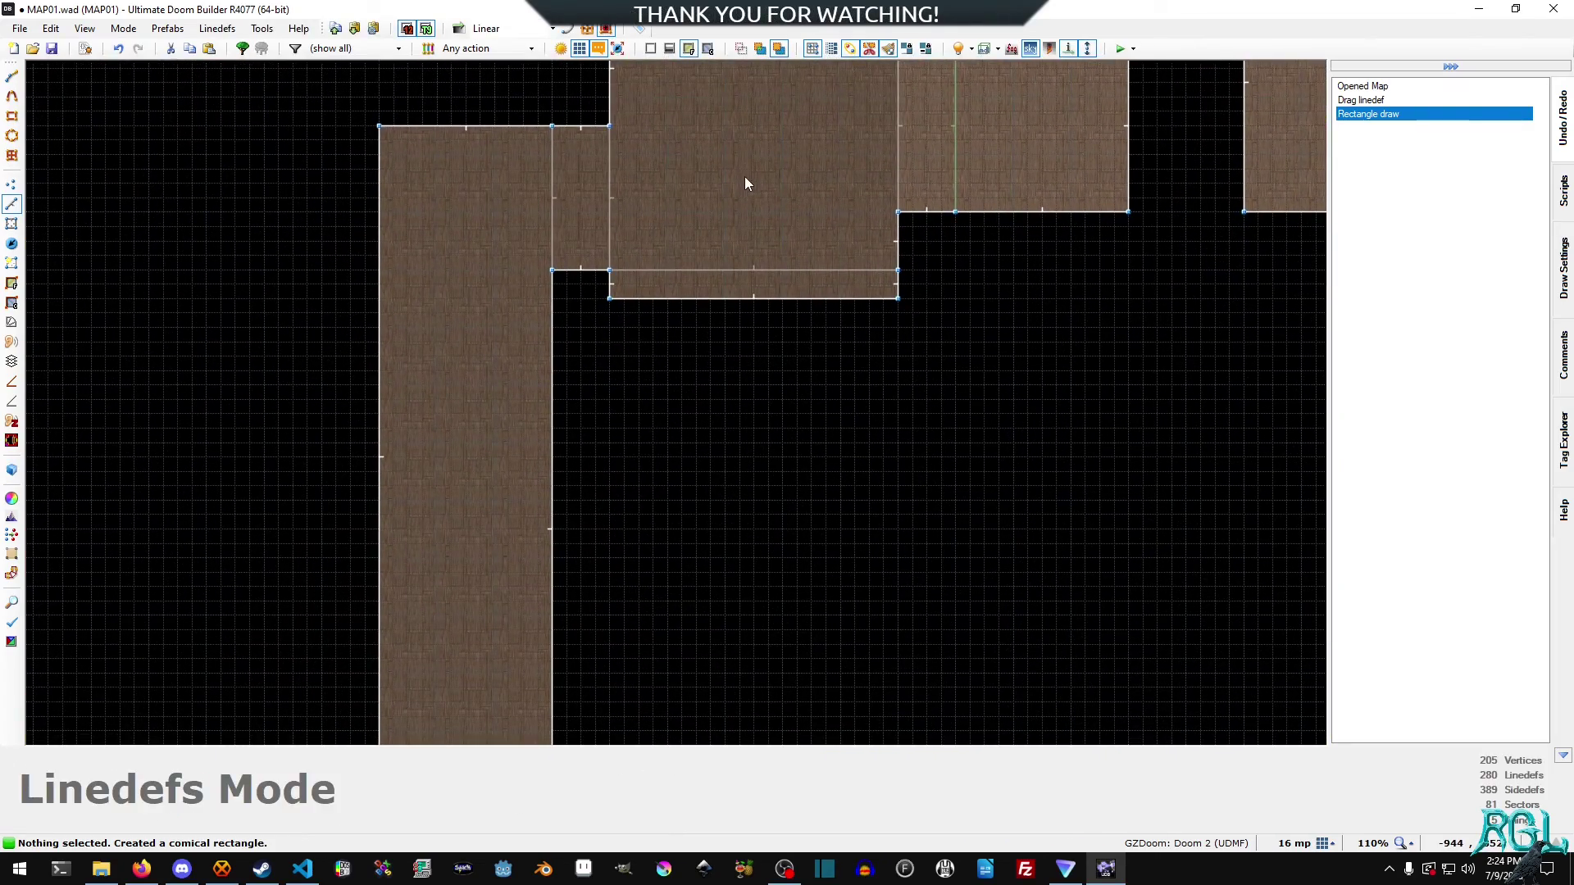
{"action": "key", "text": "ctrl+shift+d"}
{"action": "left_click", "coordinate": [613, 302]}
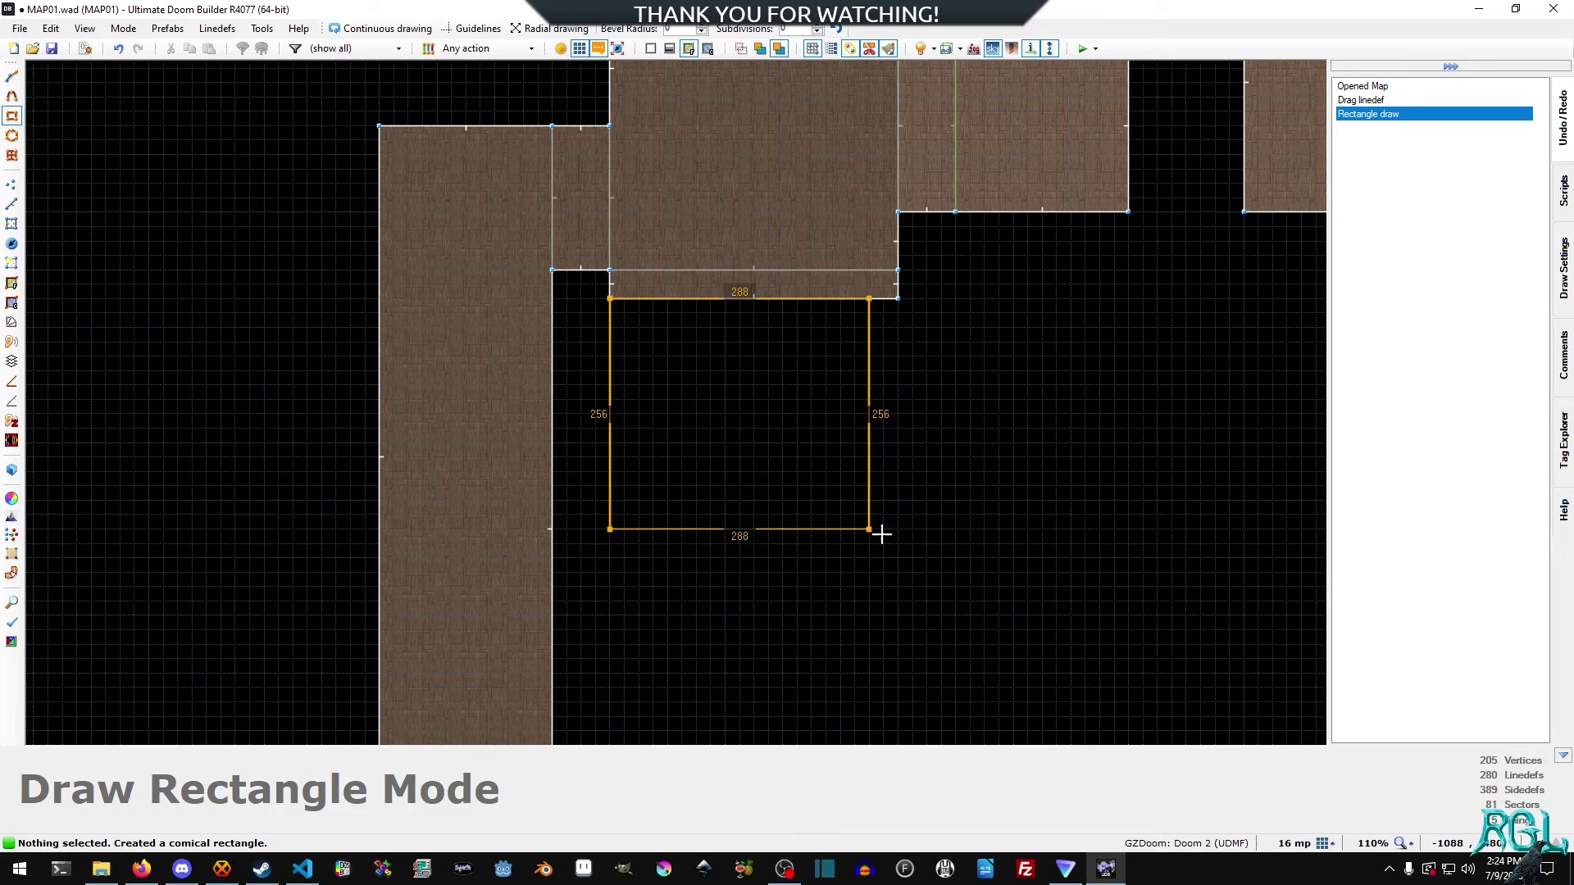
{"action": "key", "text": "Escape"}
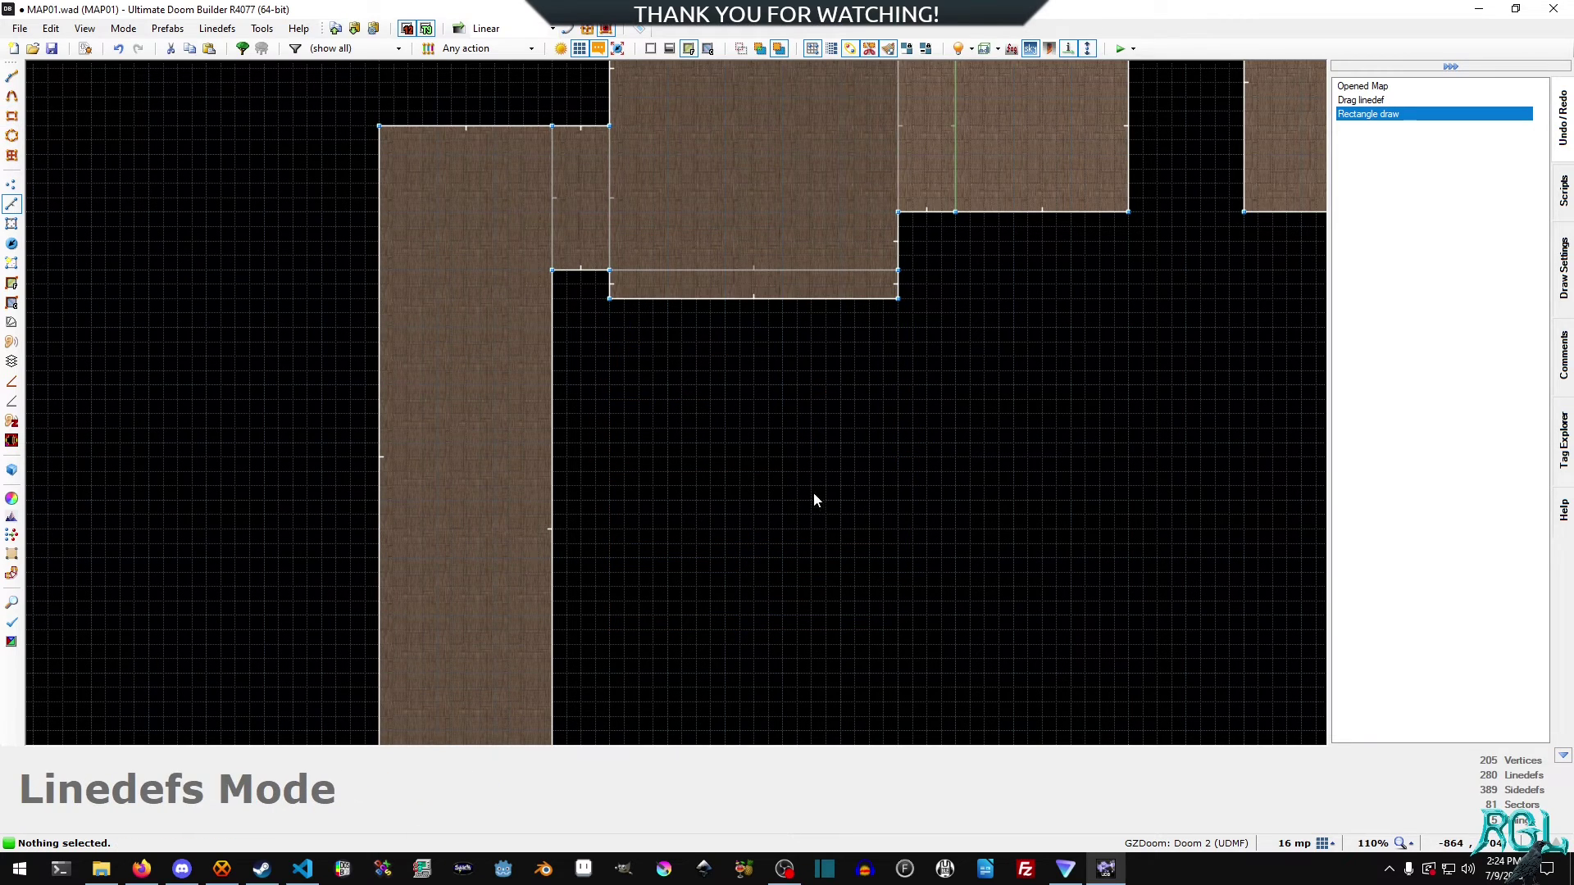
- Draw a square room about 544 by 544 units against the south side of the window sector, leaving a gap beside the southwest corridor
{"action": "key", "text": "shift+d"}
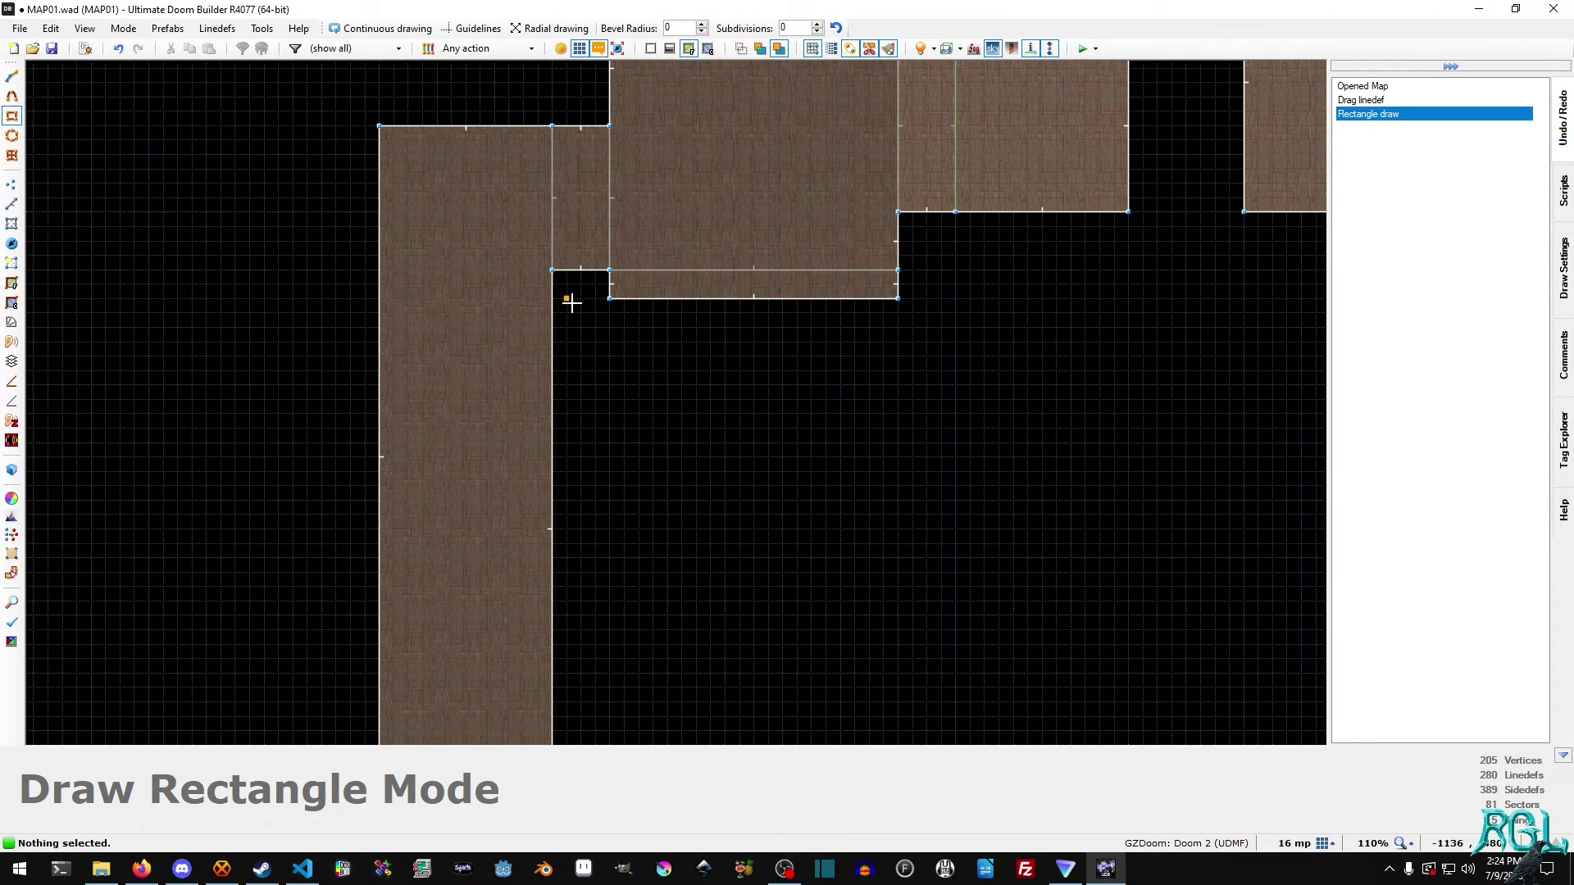
{"action": "left_click", "coordinate": [580, 300]}
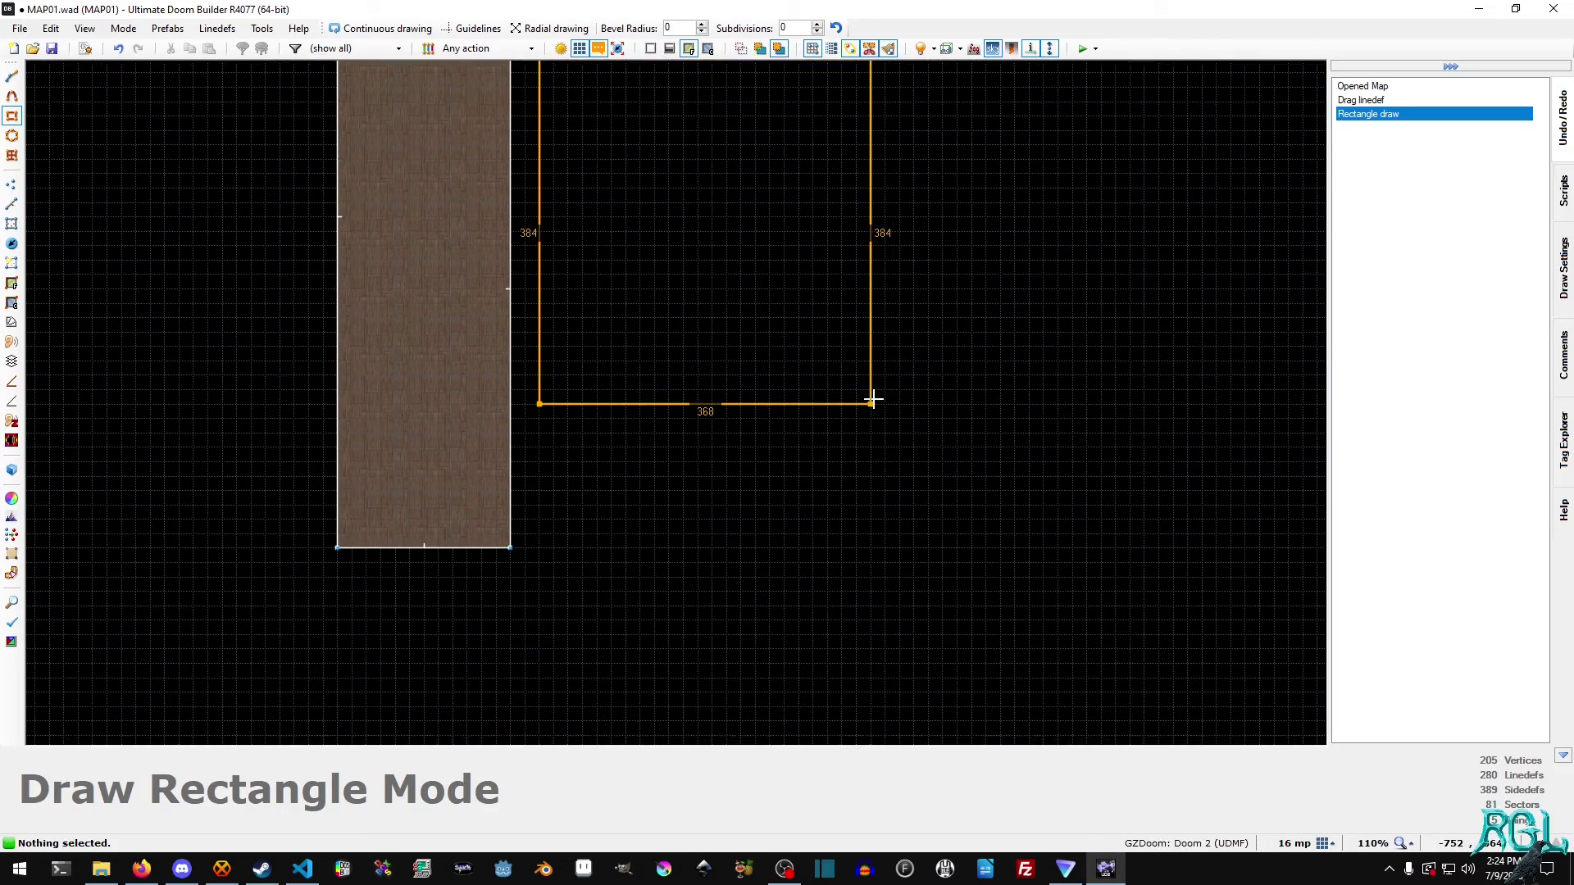
{"action": "middle_click_drag", "start_coordinate": [872, 401], "coordinate": [876, 473]}
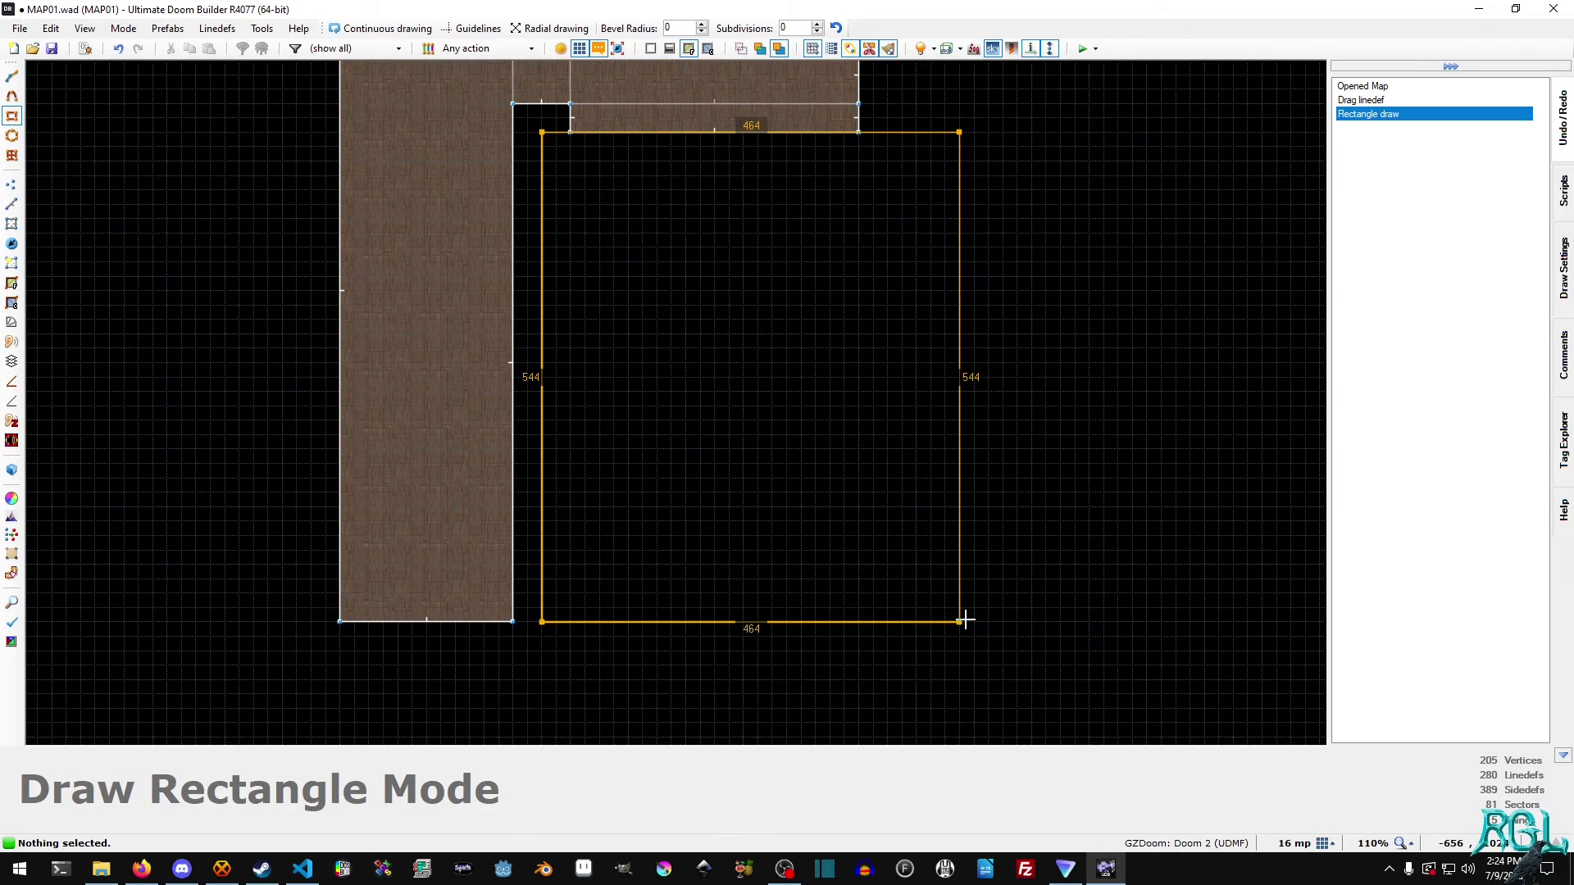
{"action": "left_click", "coordinate": [1031, 622]}
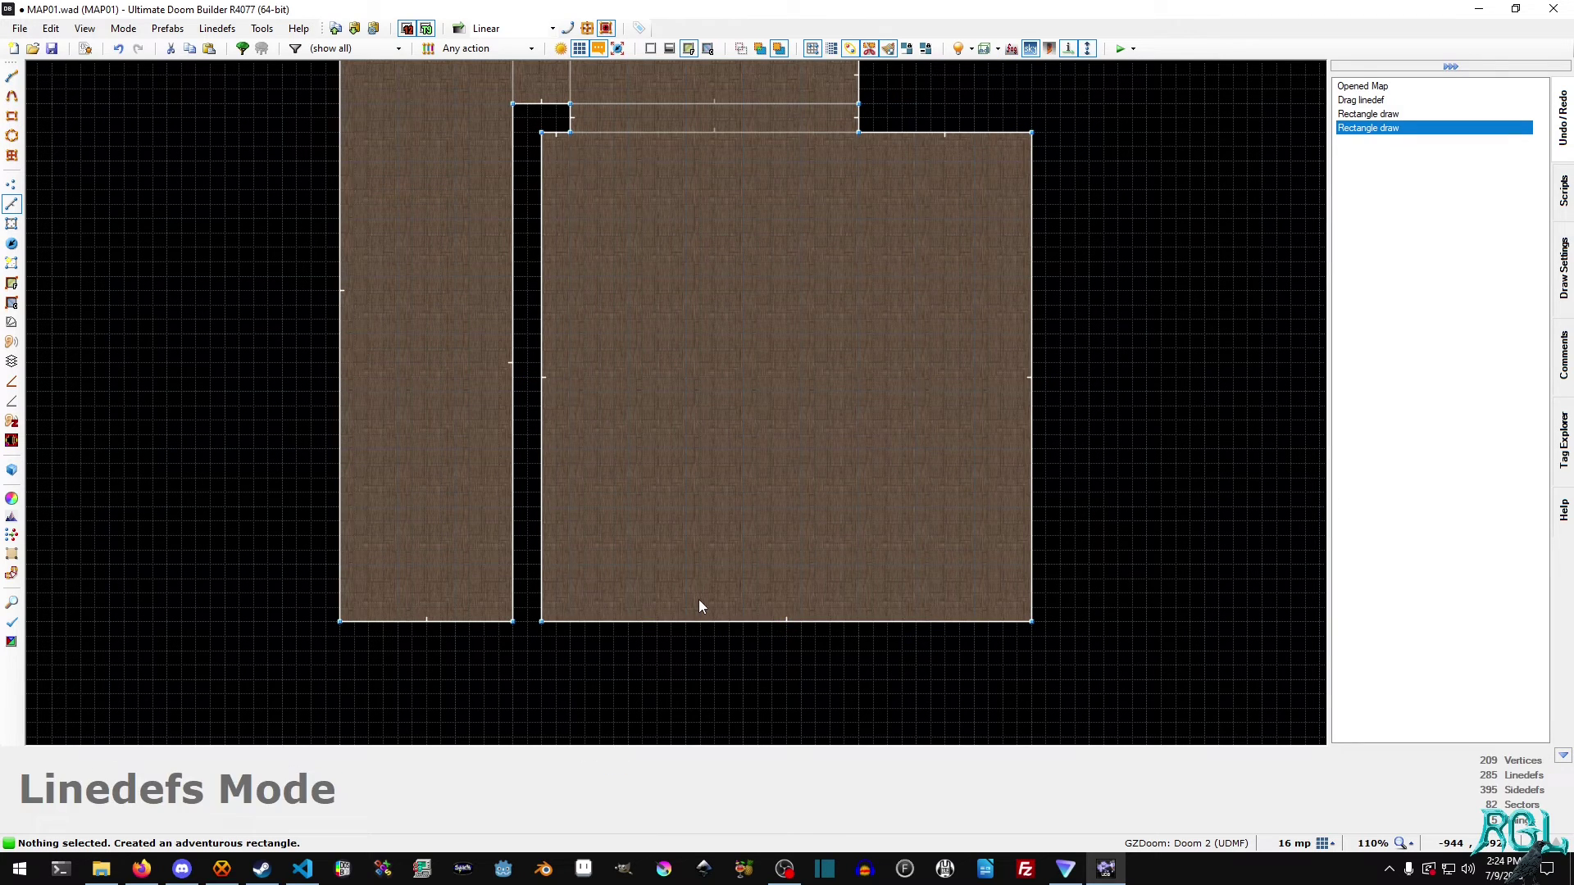
- Draw a doorway sector about 32 by 192 units joining the corridor's south end to the large room and check it in 3D
{"action": "key", "text": "shift+d"}
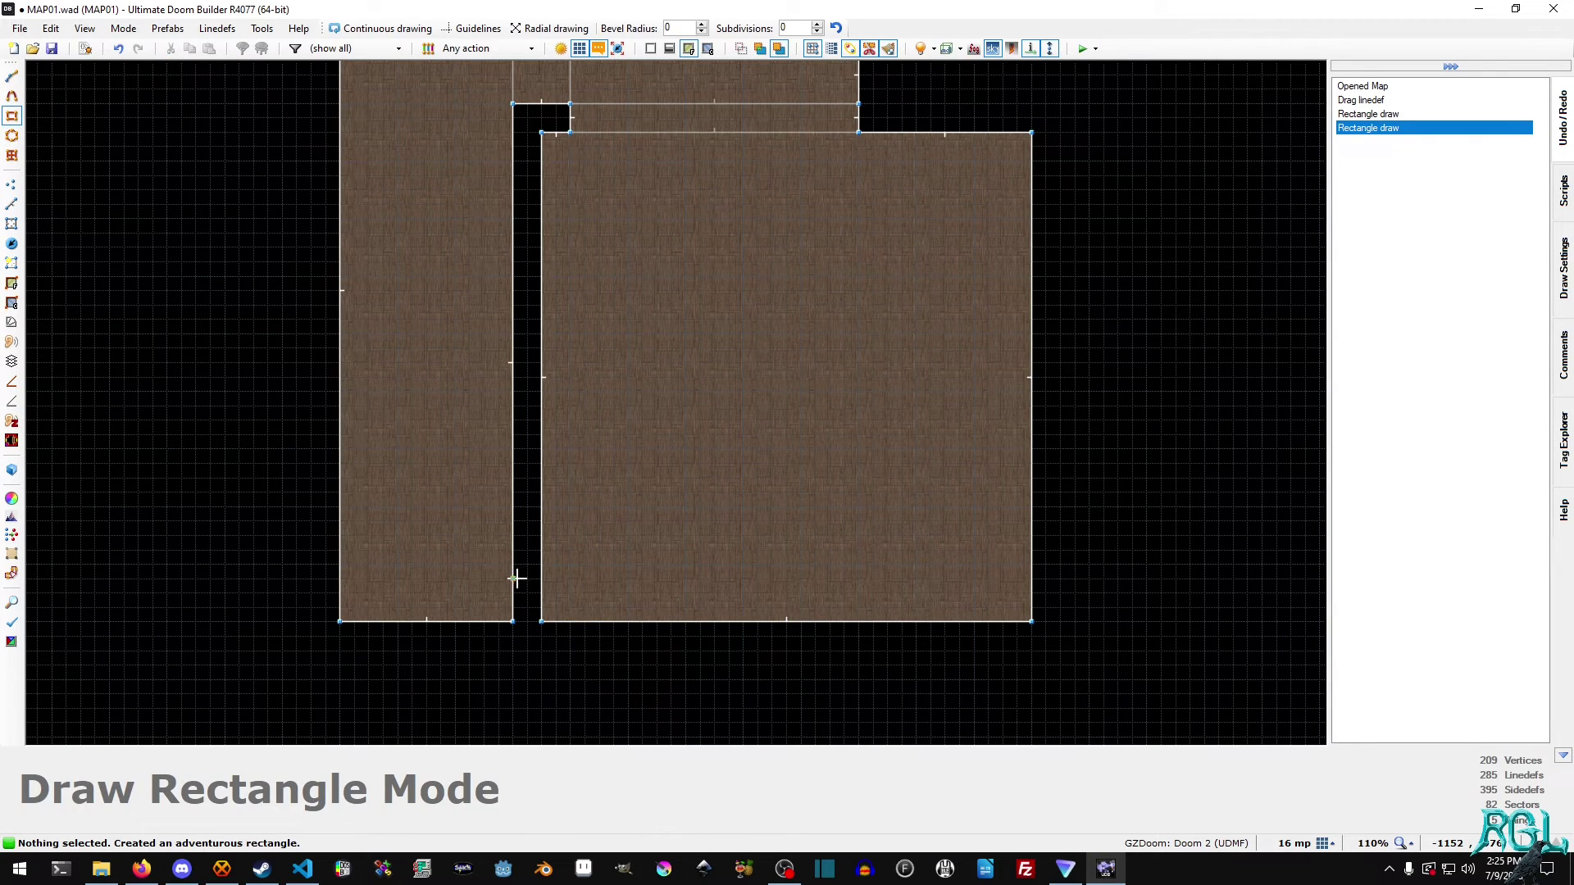
{"action": "left_click", "coordinate": [514, 591]}
{"action": "left_click", "coordinate": [545, 418]}
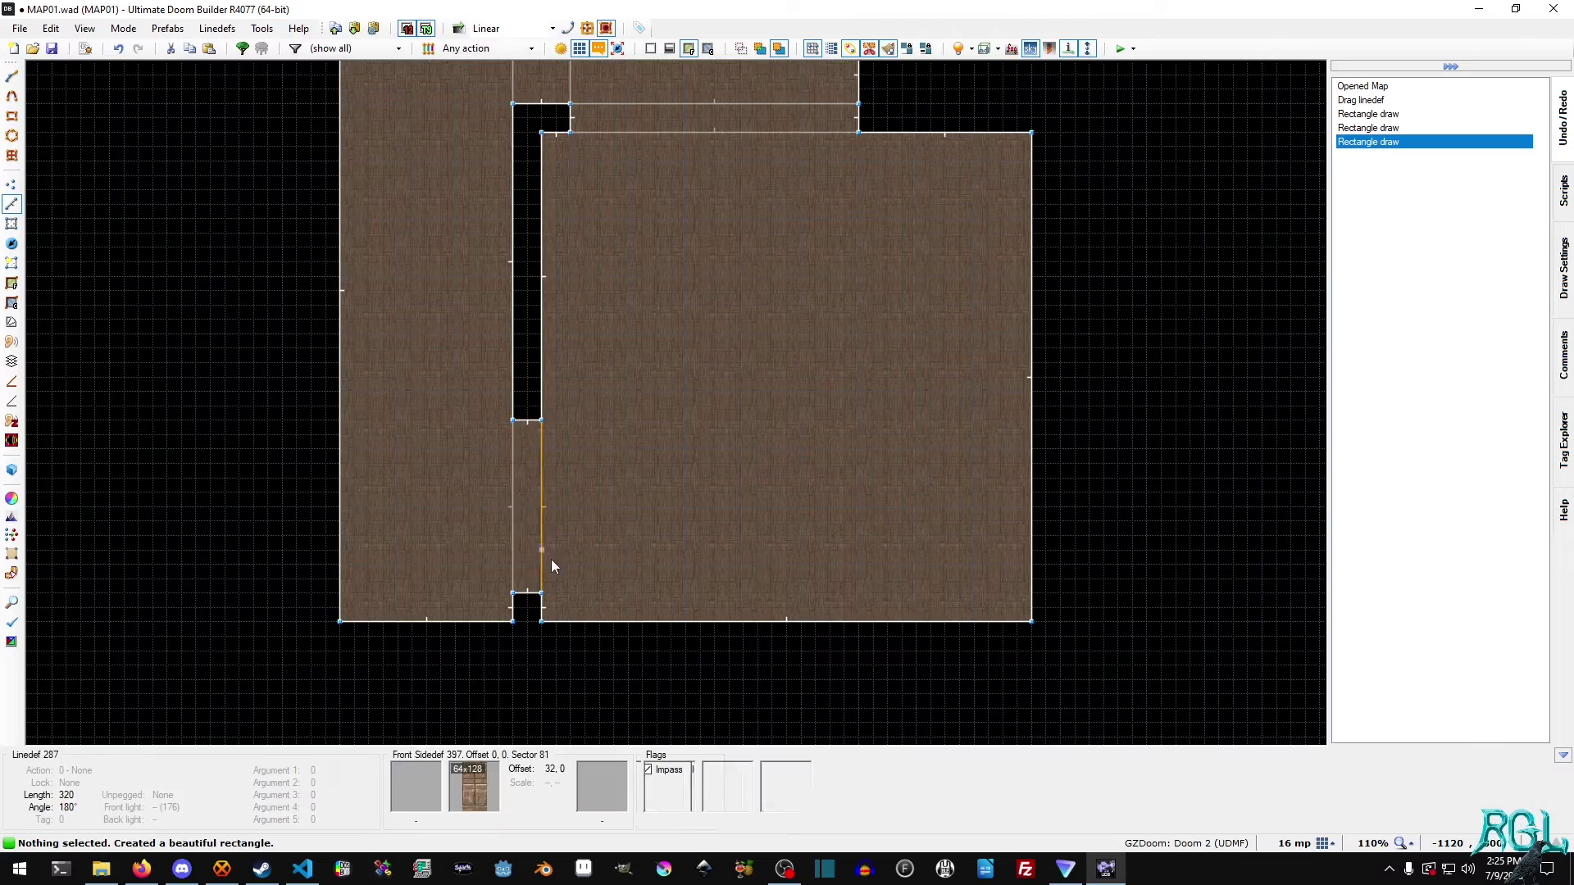
{"action": "key", "text": "q"}
{"action": "key", "text": "w"}
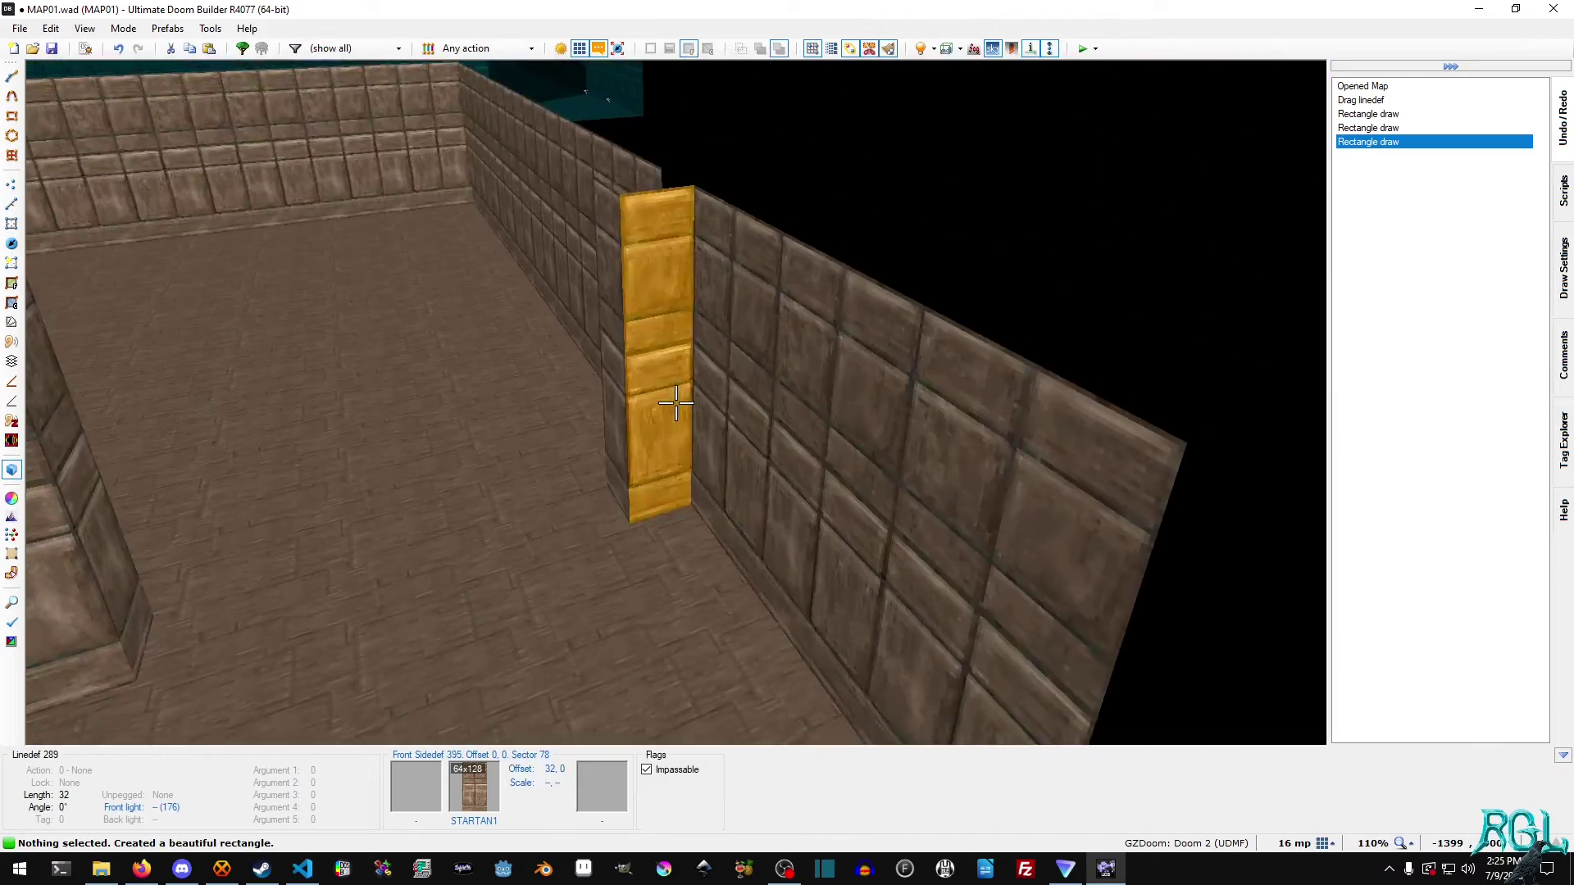
{"action": "key", "text": "s"}
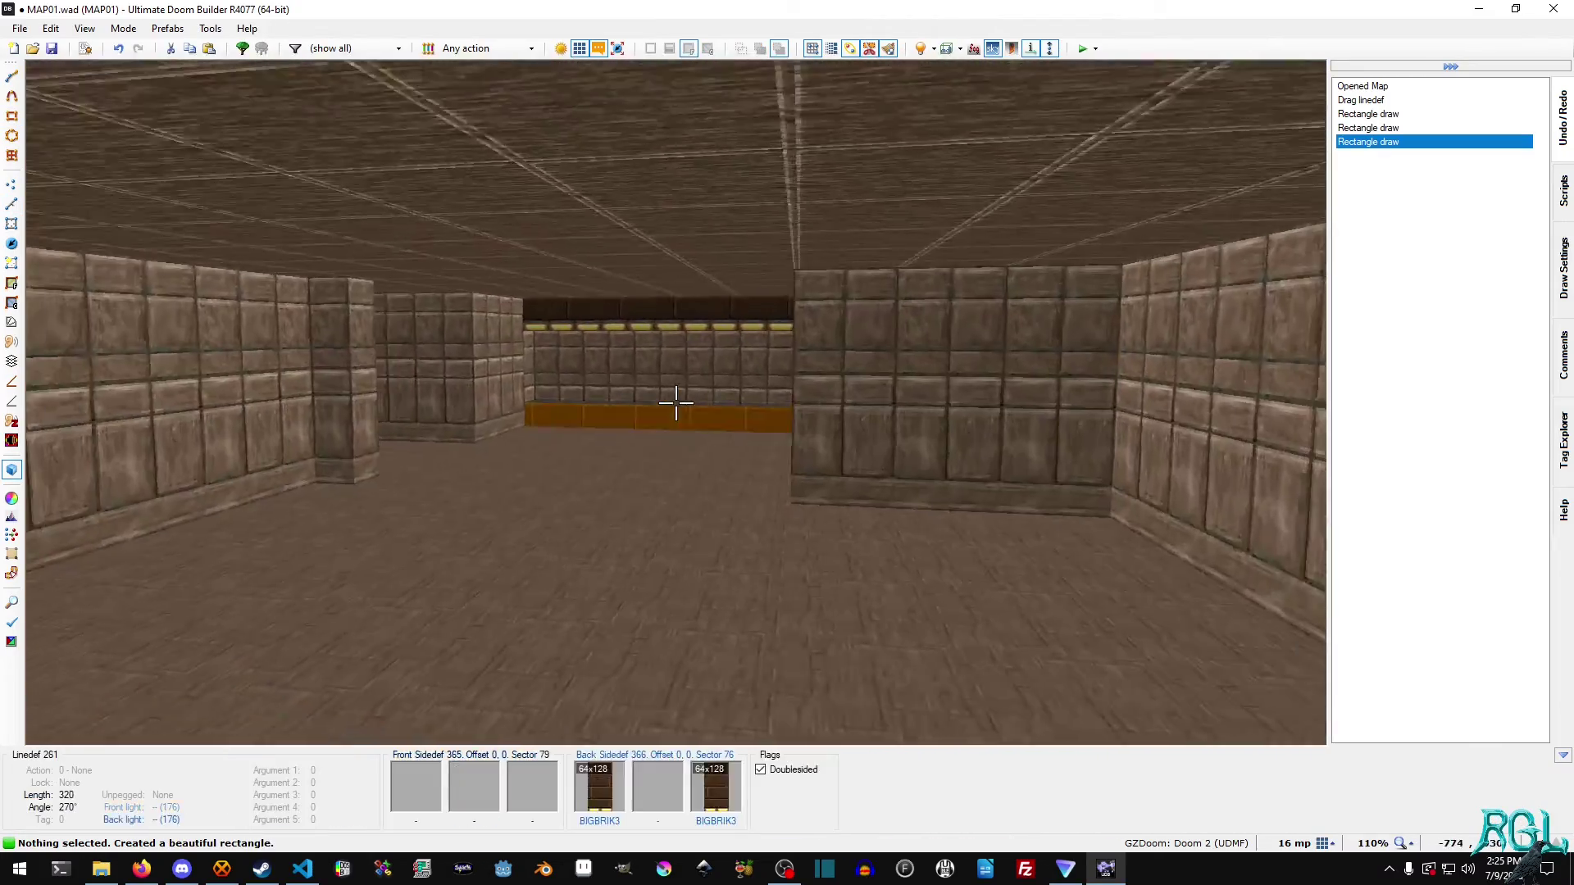
- Raise the ceiling of the small room north of the window sector to 192
{"action": "key", "text": "w"}
{"action": "key", "text": "w"}
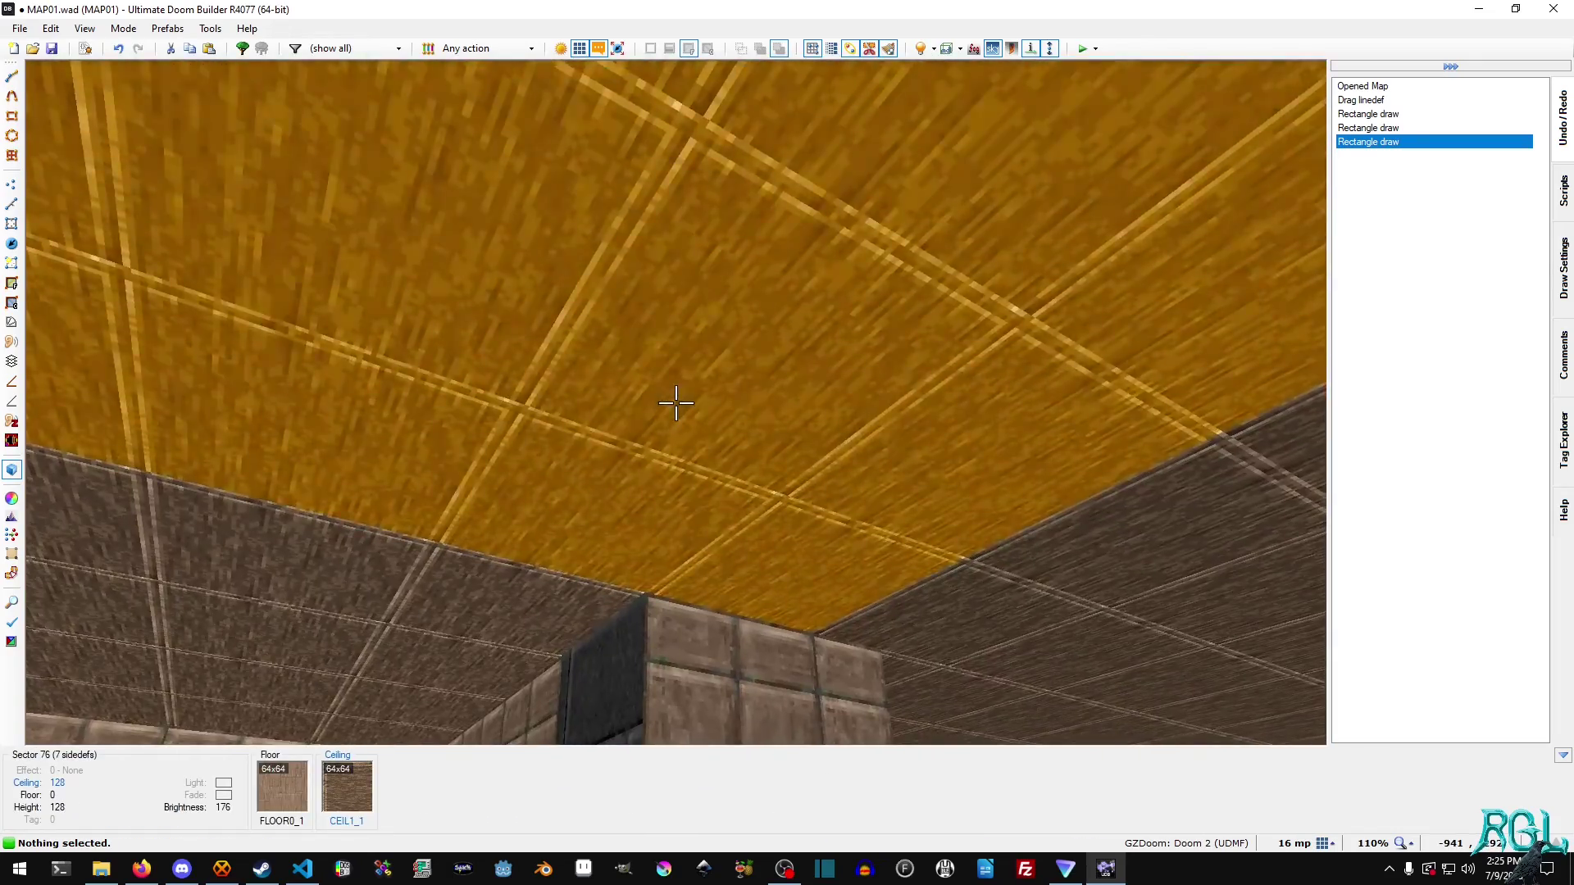
{"action": "left_click", "coordinate": [677, 404]}
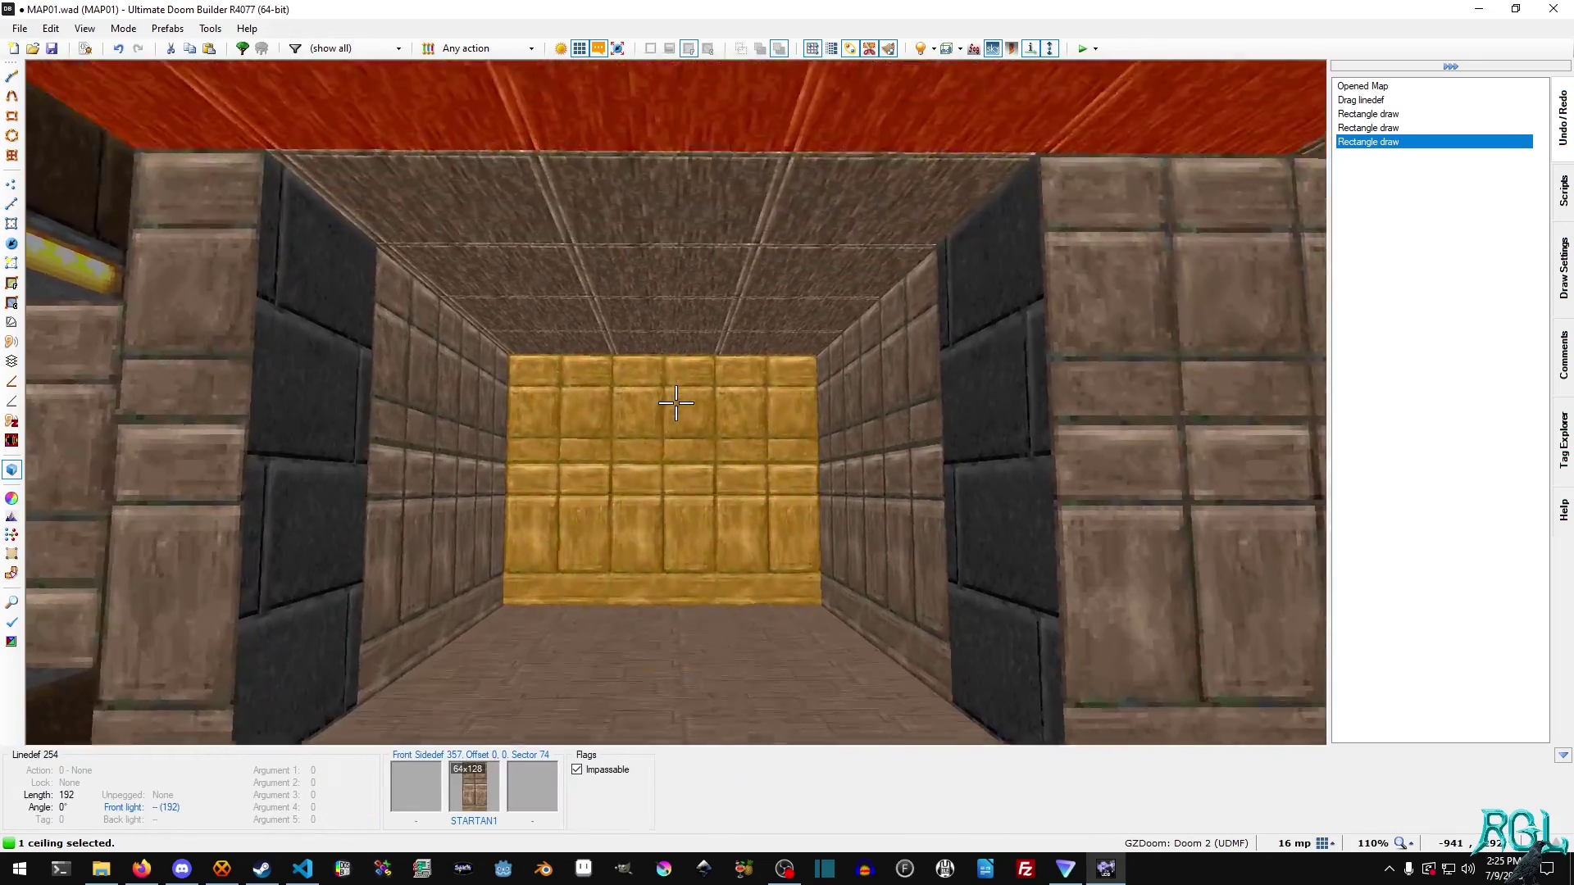
{"action": "key", "text": "s"}
{"action": "scroll", "coordinate": [676, 403], "scroll_direction": "up", "scroll_amount": 1}
{"action": "scroll", "coordinate": [676, 403], "scroll_direction": "up", "scroll_amount": 6}
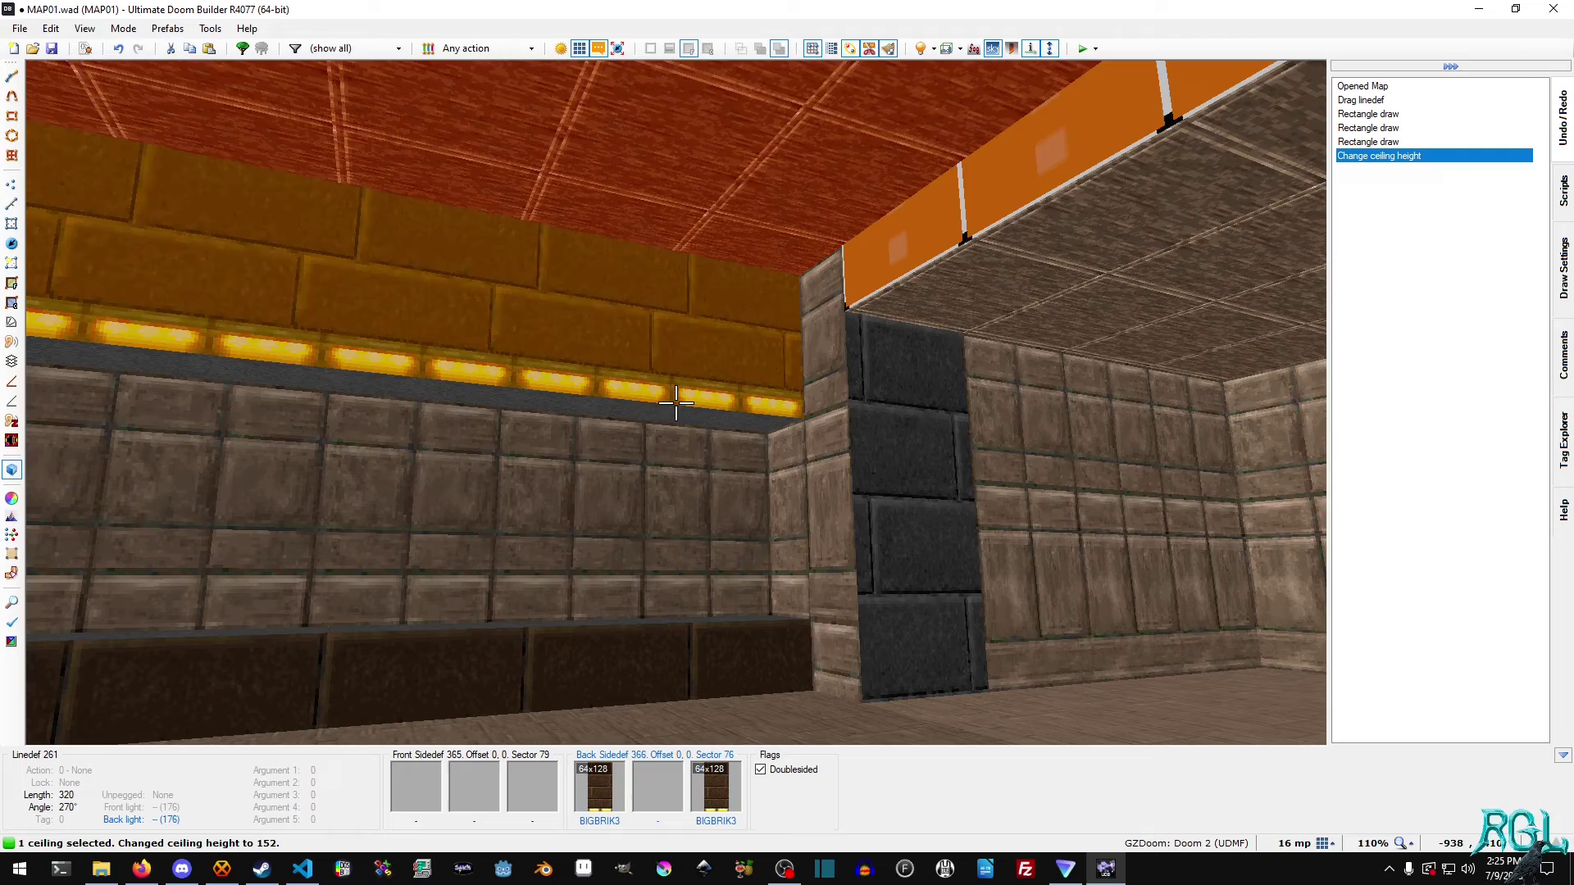
{"action": "scroll", "coordinate": [676, 403], "scroll_direction": "up", "scroll_amount": 1}
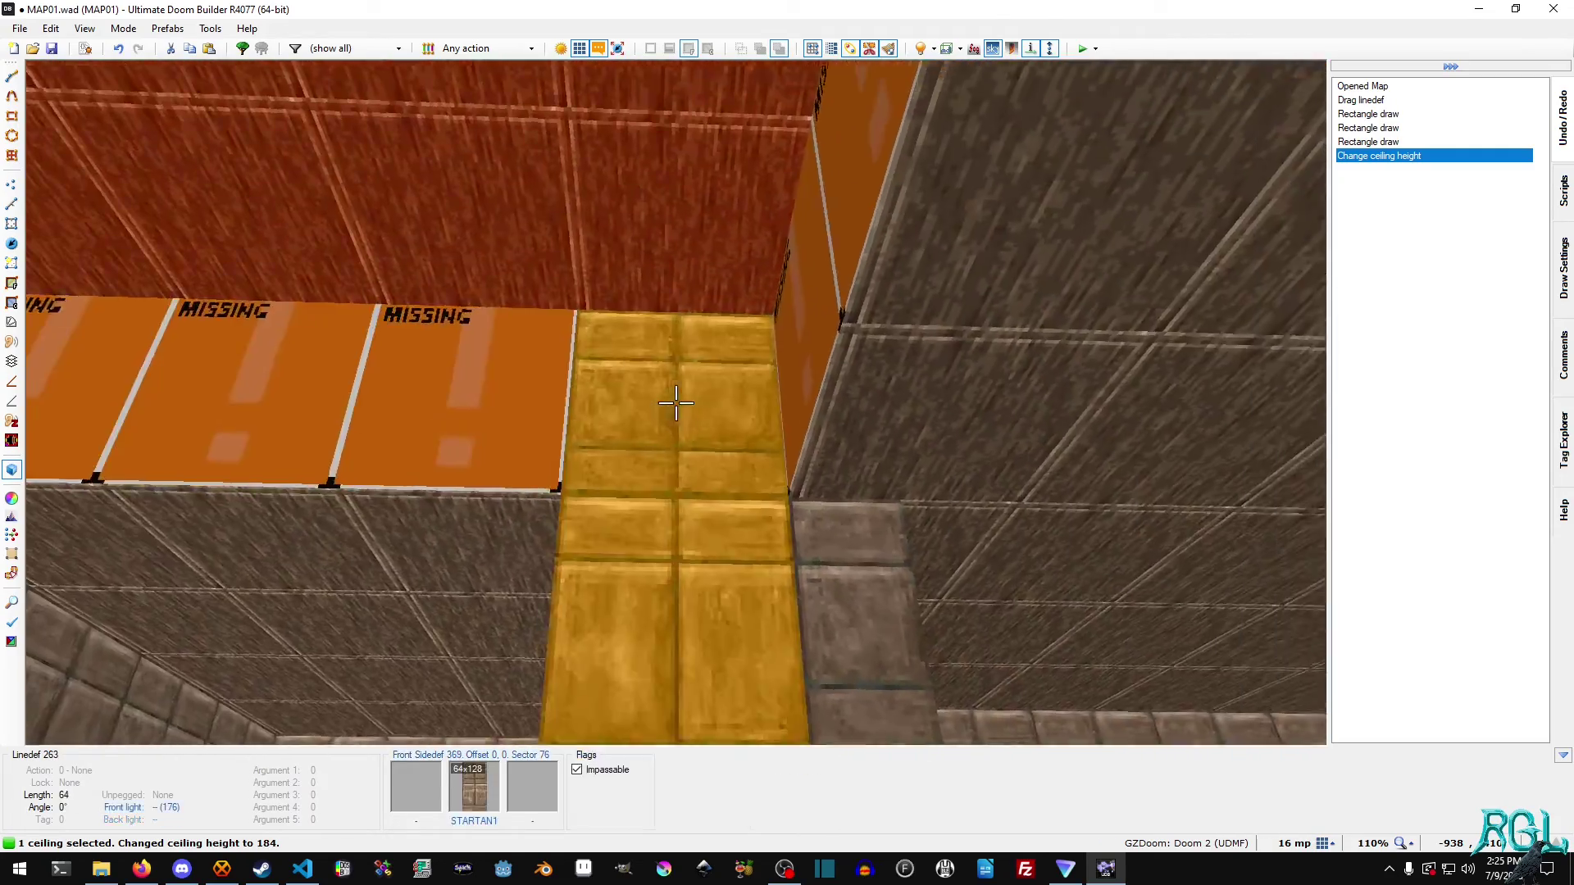
{"action": "key", "text": "w"}
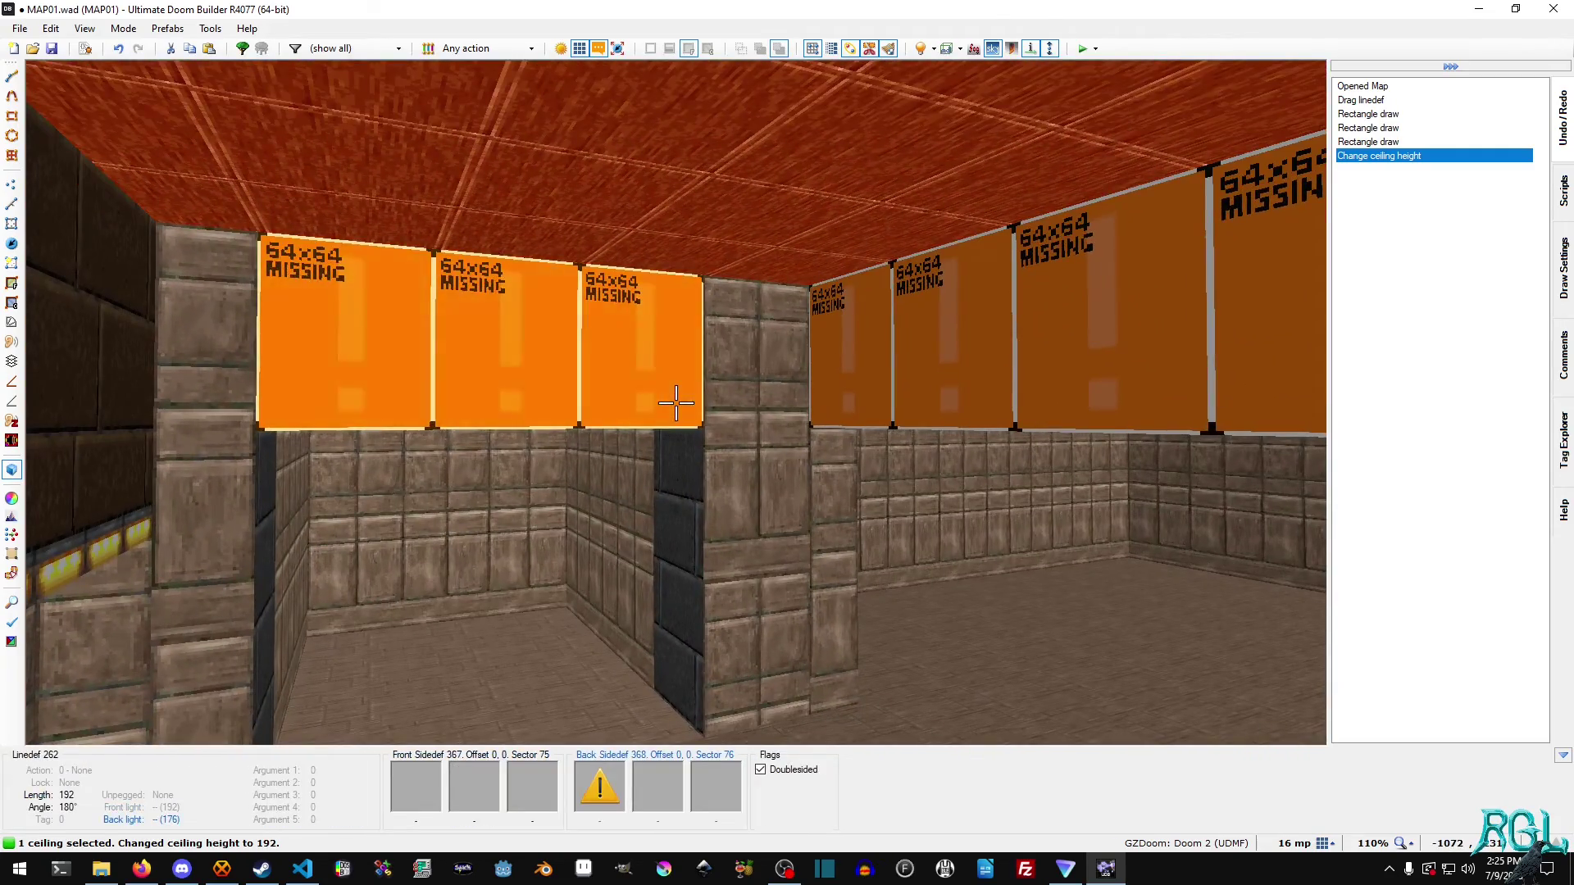
{"action": "key", "text": "w"}
{"action": "key", "text": "q"}
{"action": "key", "text": "q"}
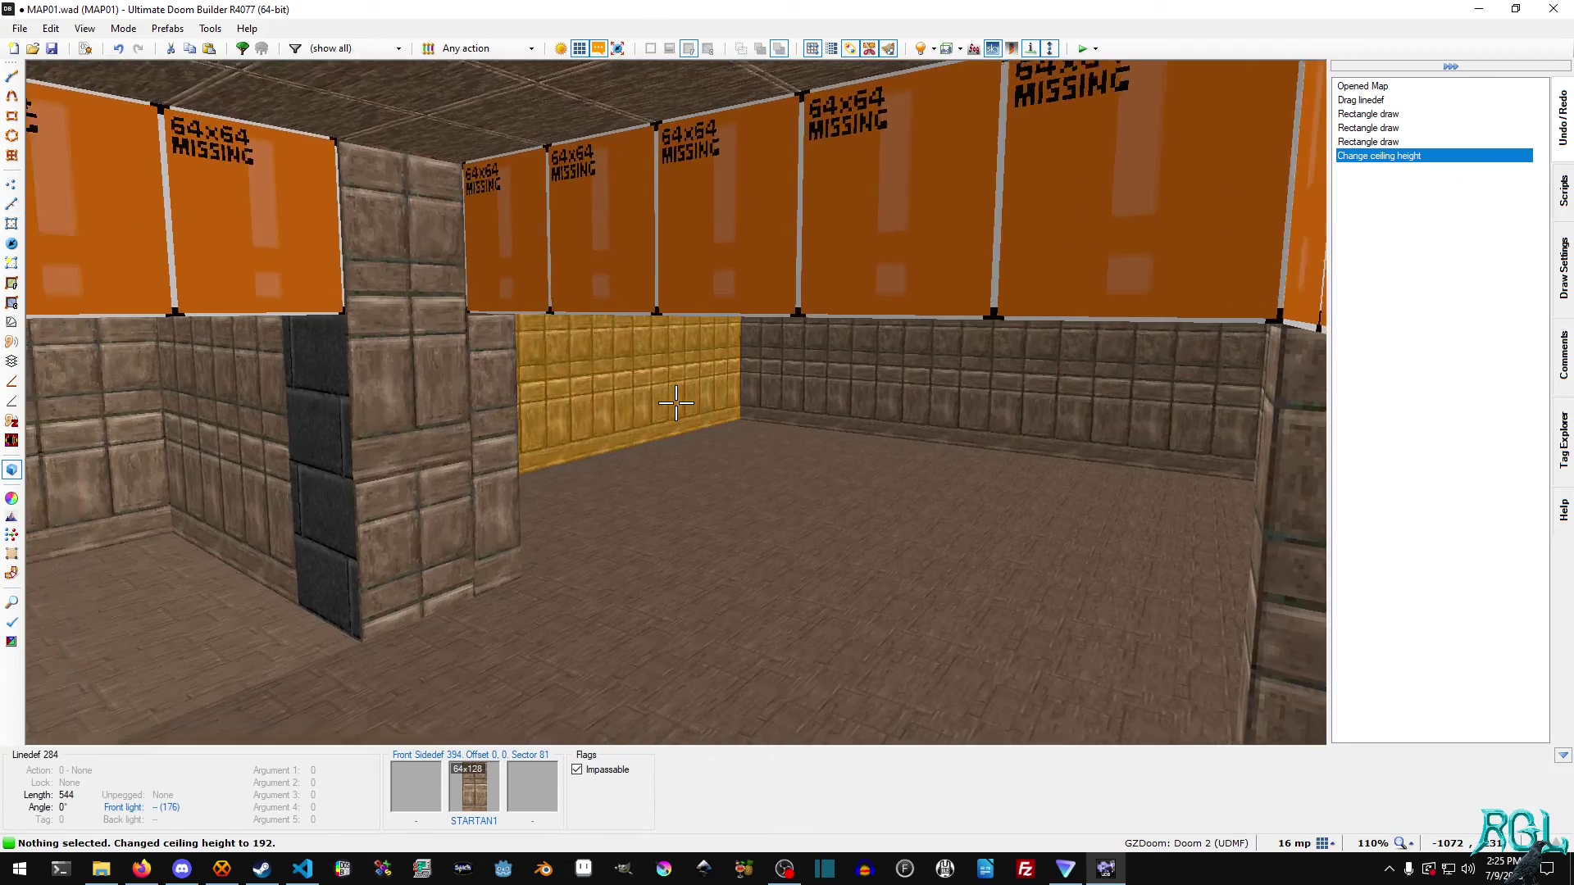
- Cover the small room's missing upper walls with the STARTAN1 texture and auto-align it on X and Y
{"action": "key", "text": "ctrl+c"}
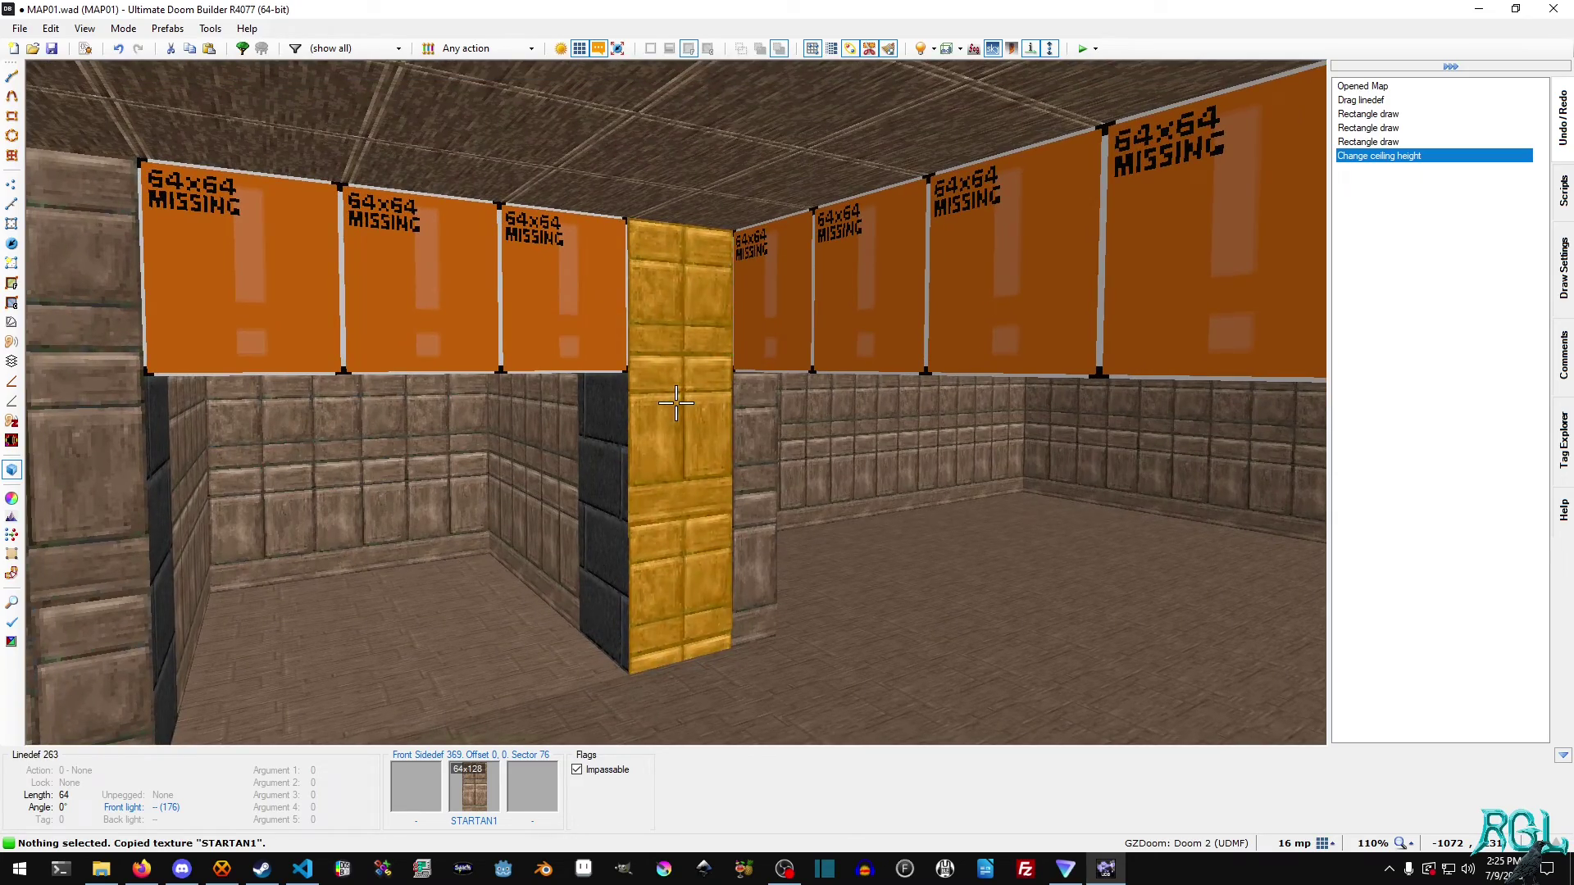
{"action": "key", "text": "ctrl+v"}
{"action": "key", "text": "ctrl+v"}
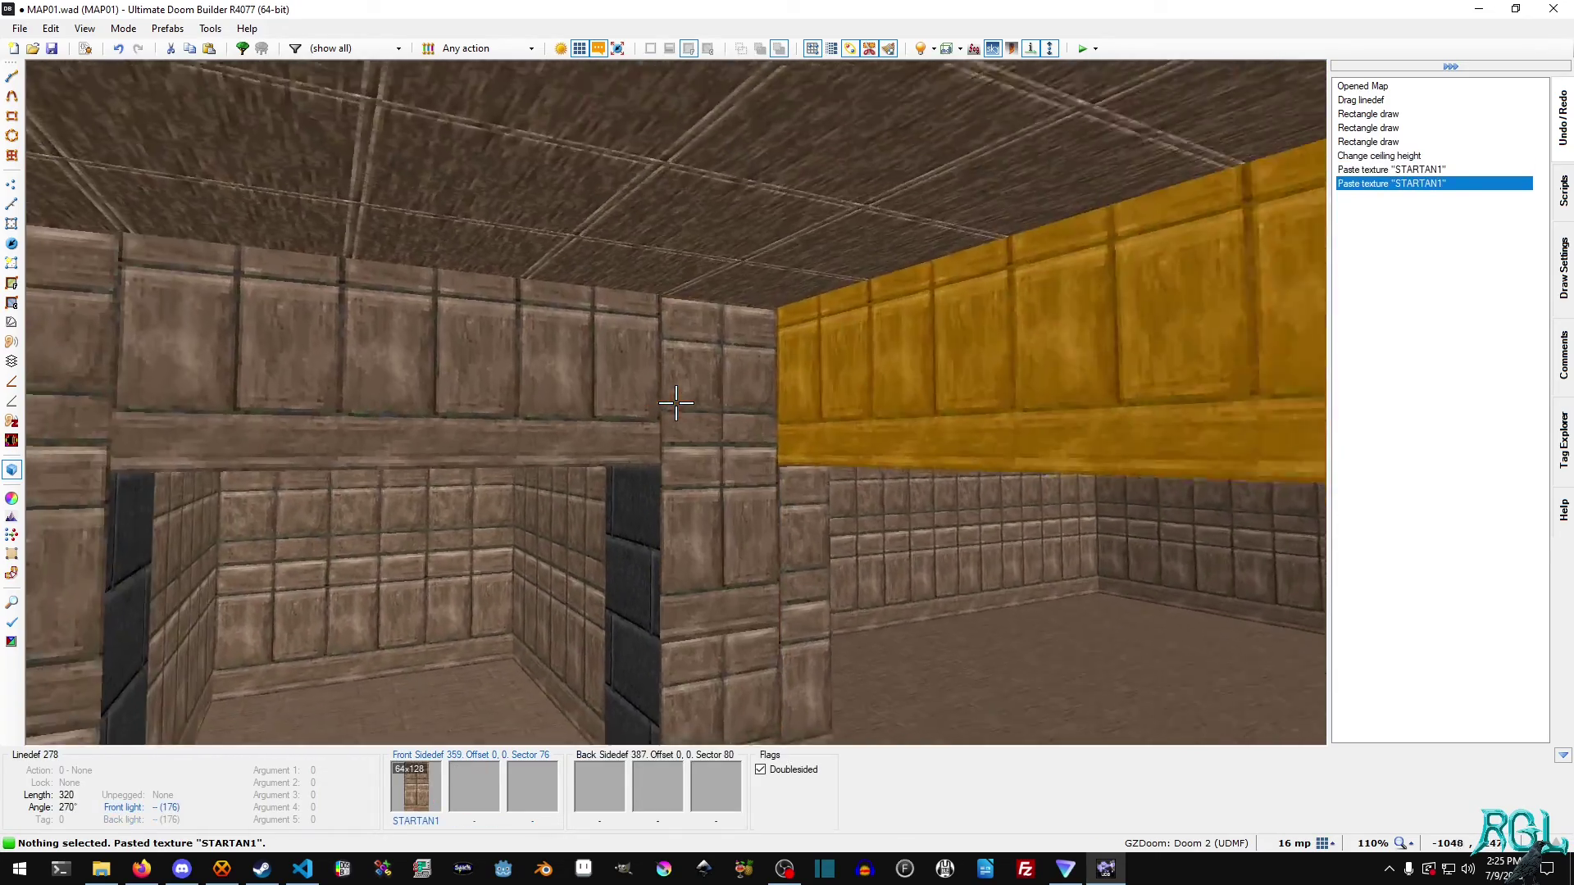
{"action": "key", "text": "ctrl+v"}
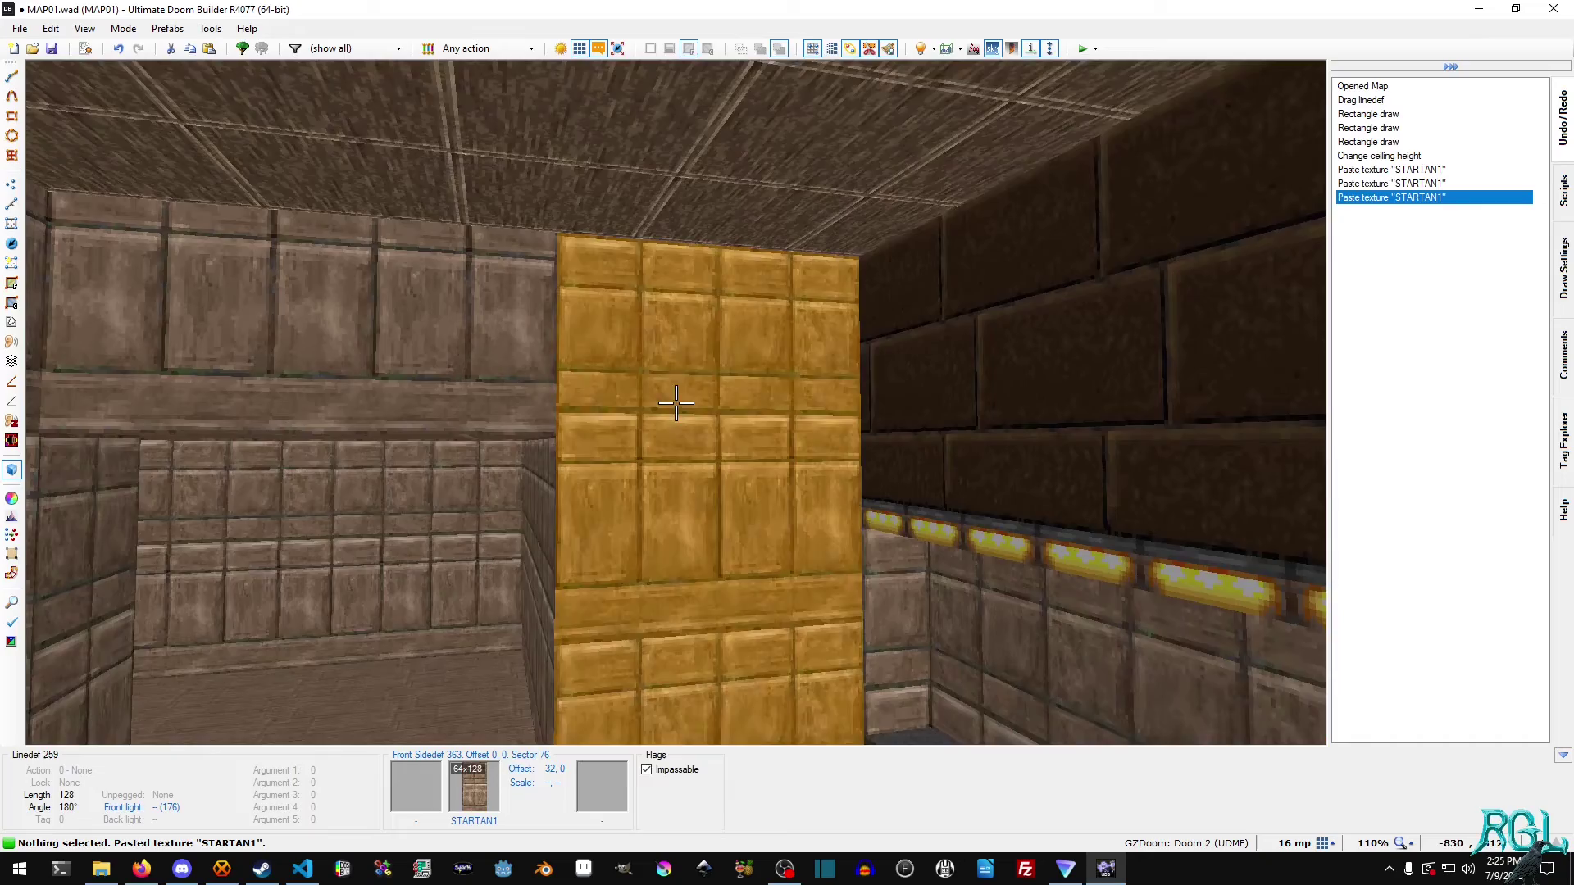
{"action": "key", "text": "ctrl+v"}
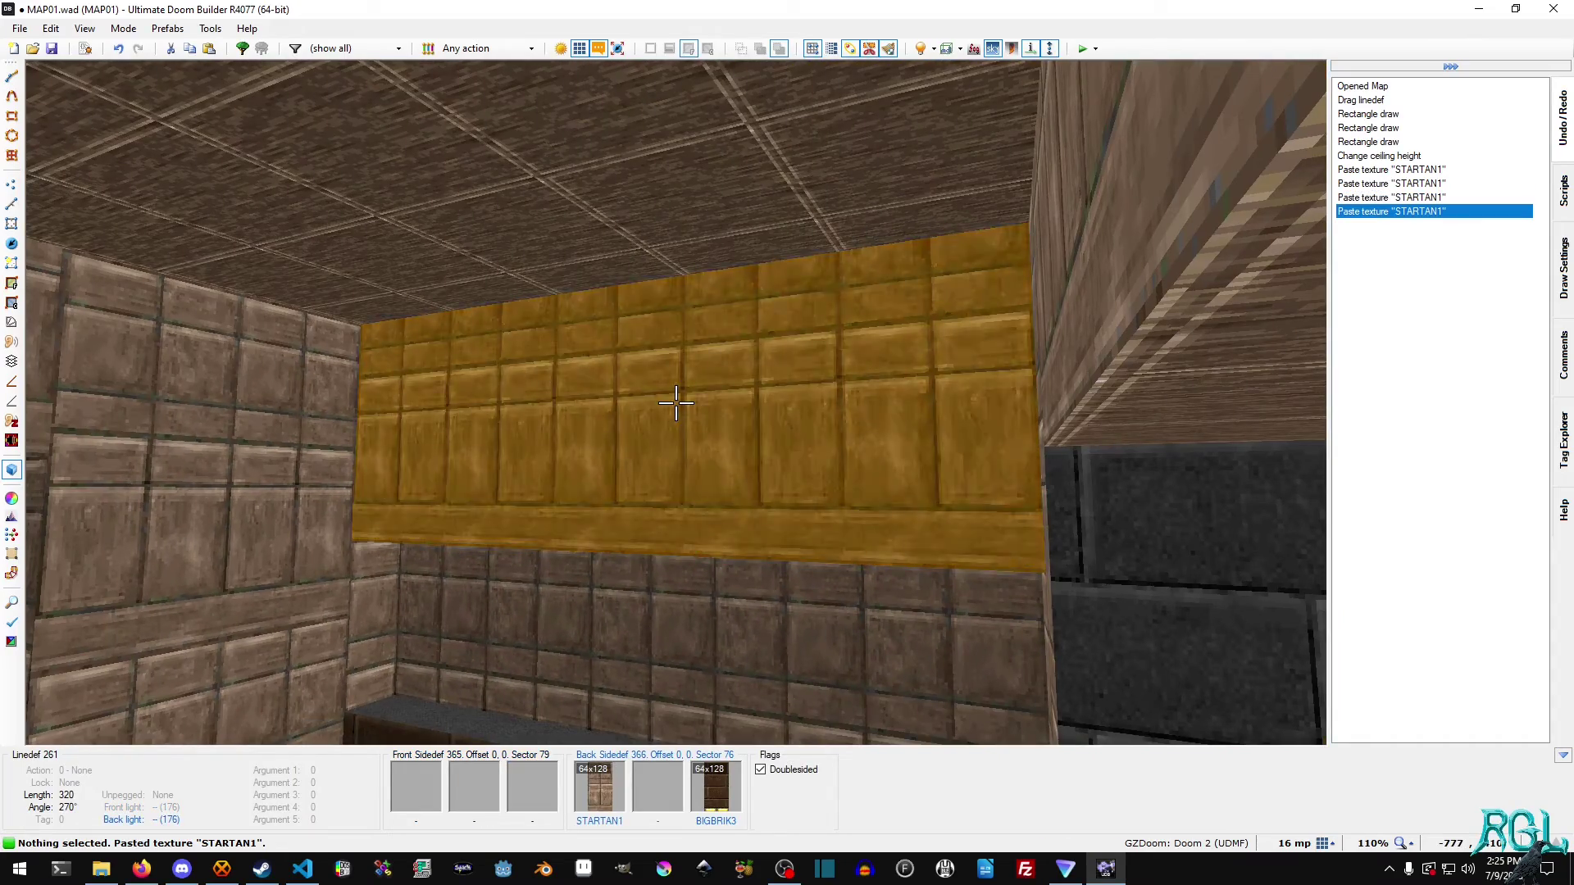
{"action": "key", "text": "ctrl+z"}
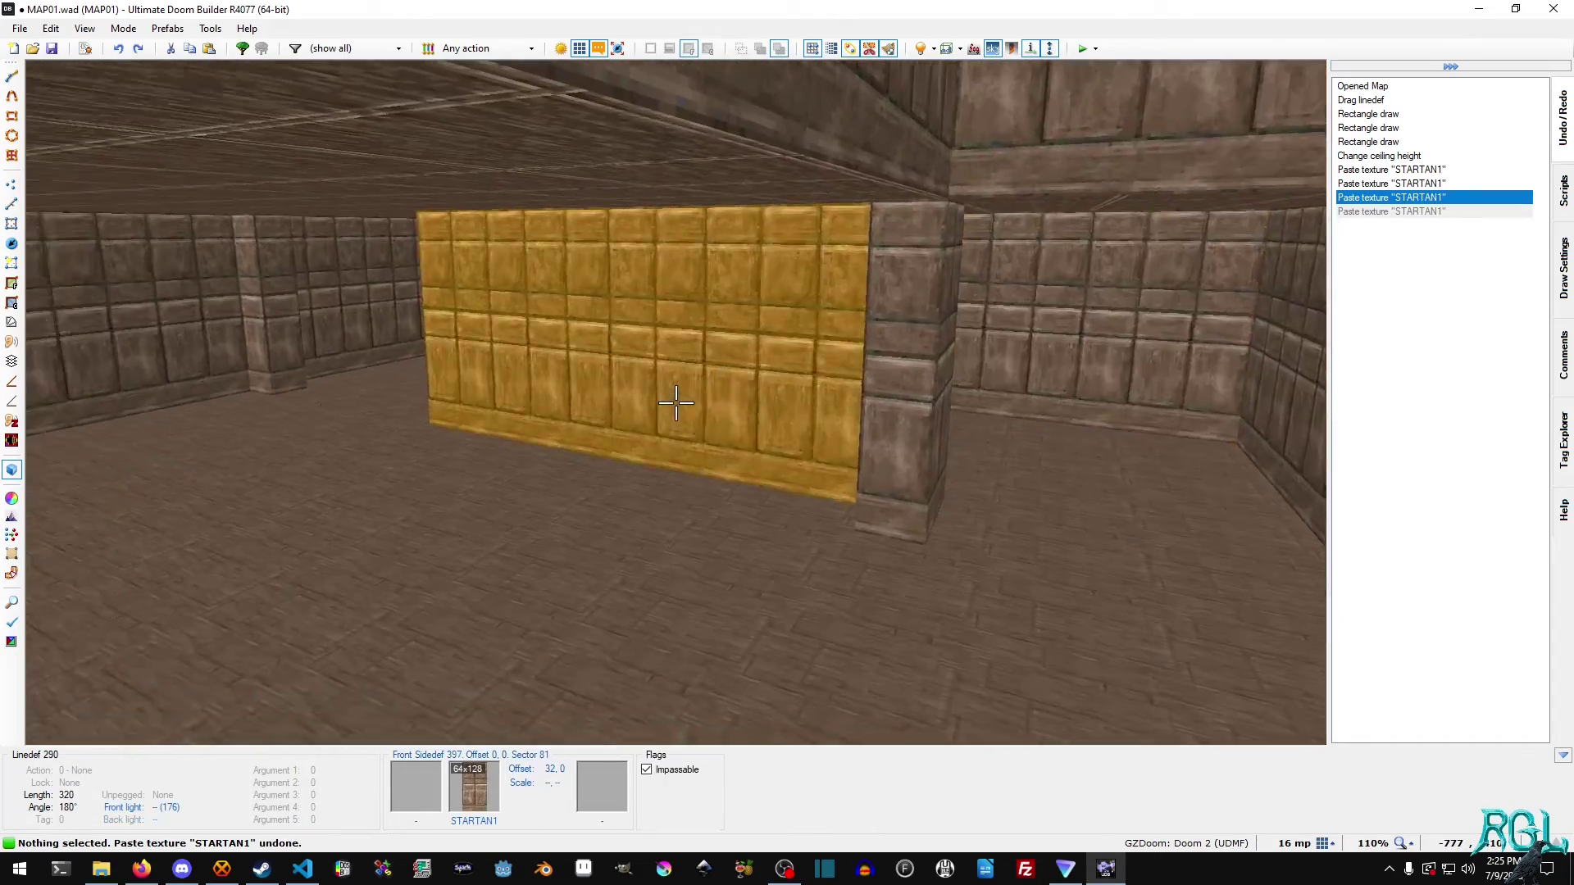
{"action": "key", "text": "w"}
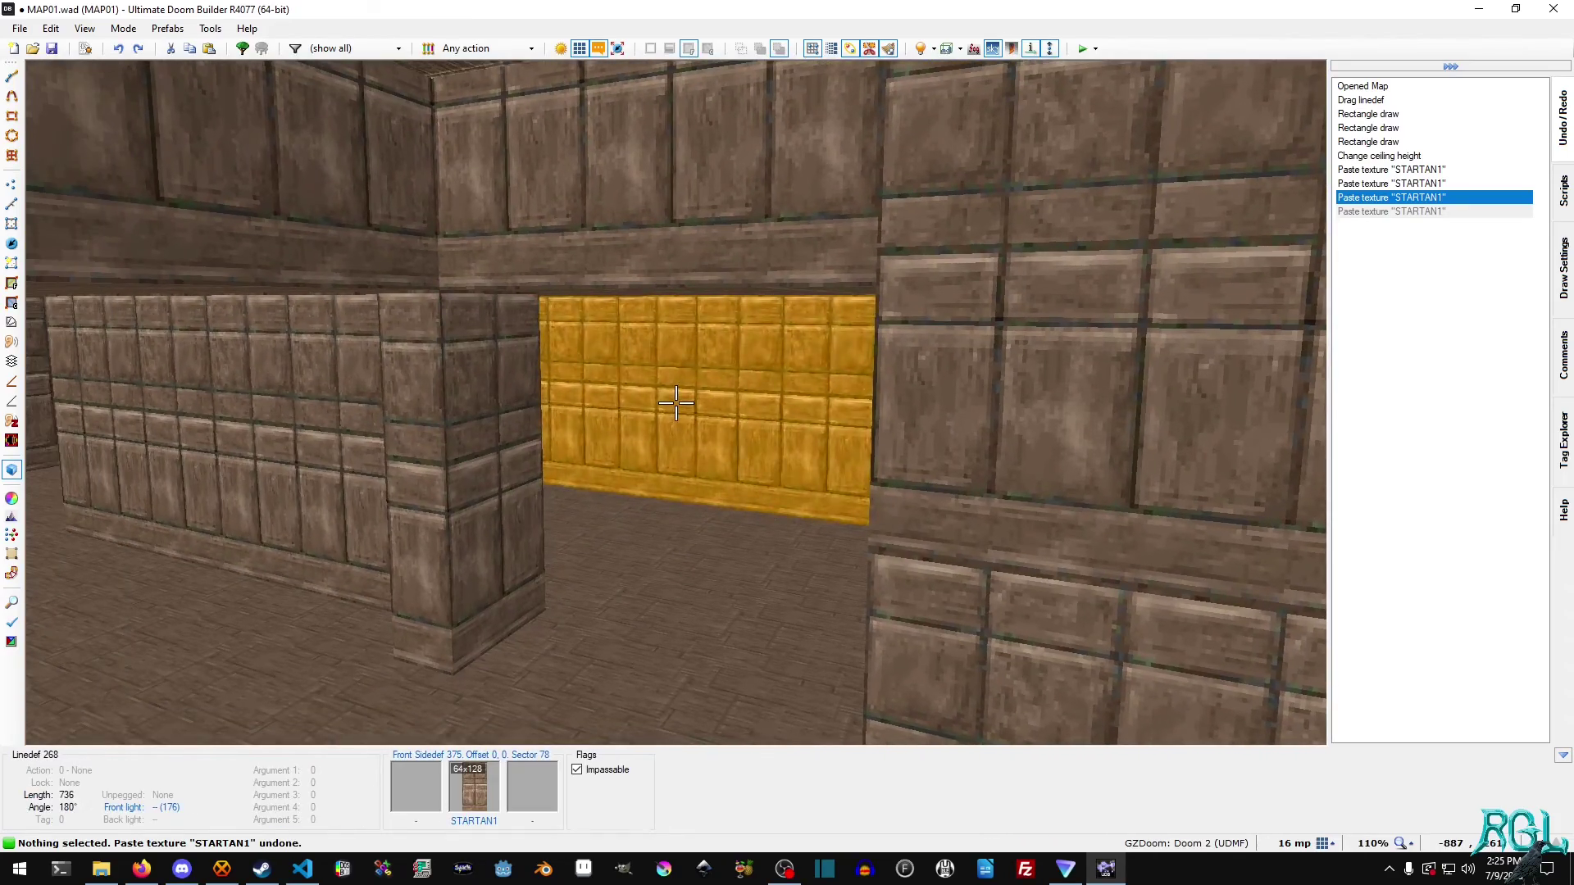
{"action": "key", "text": "a"}
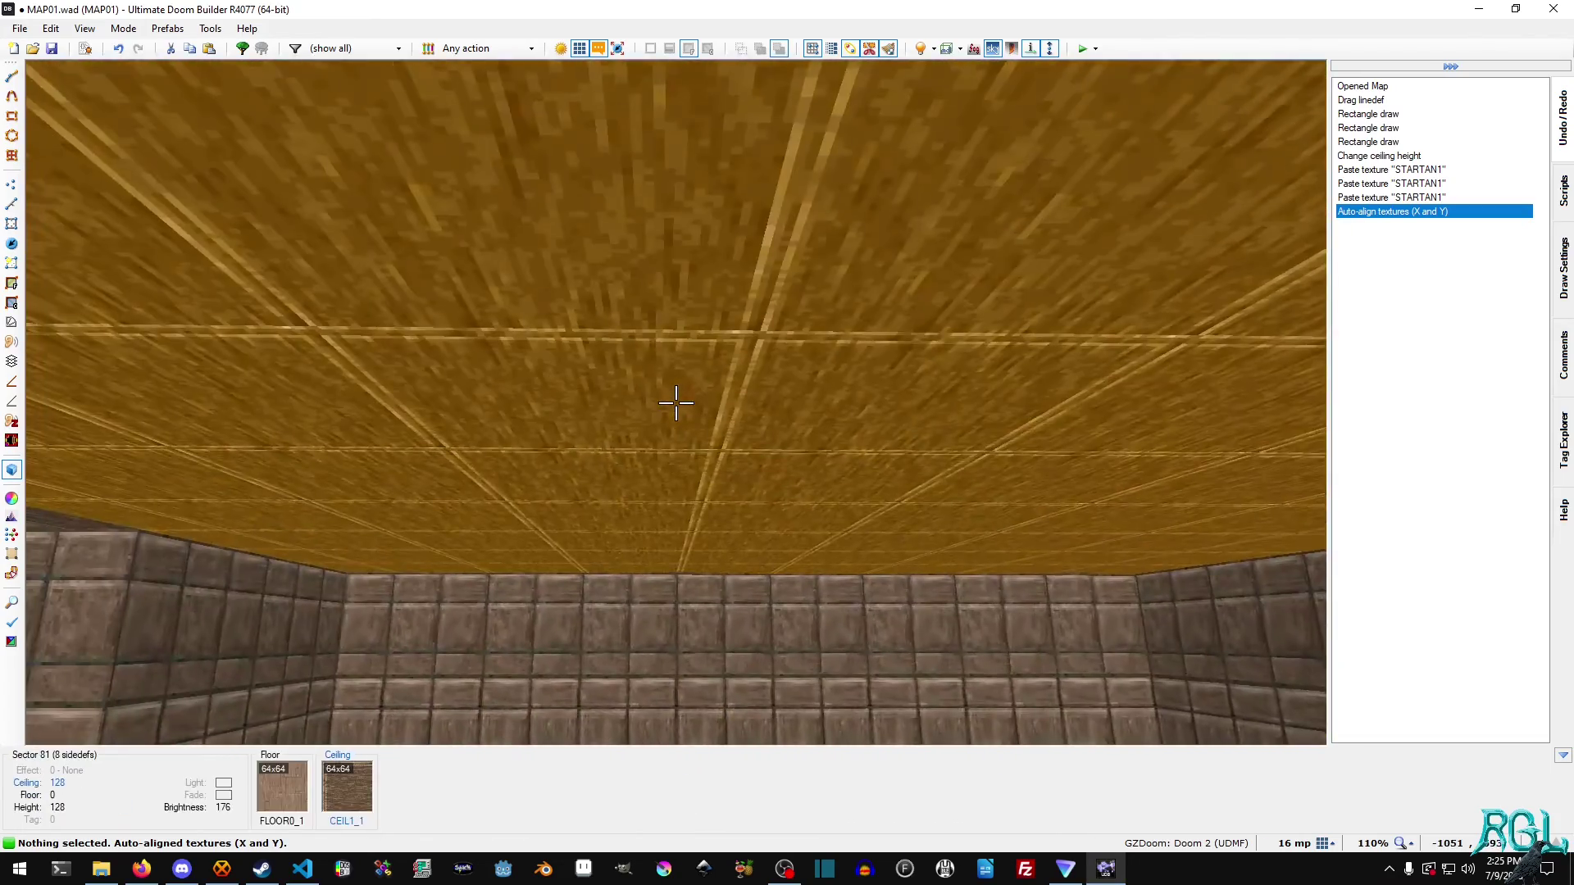
- Raise the large room's ceiling to 192 and cover its missing upper walls with STARTAN1, auto-aligned on X and Y
{"action": "scroll", "coordinate": [677, 403], "scroll_direction": "up", "scroll_amount": 1}
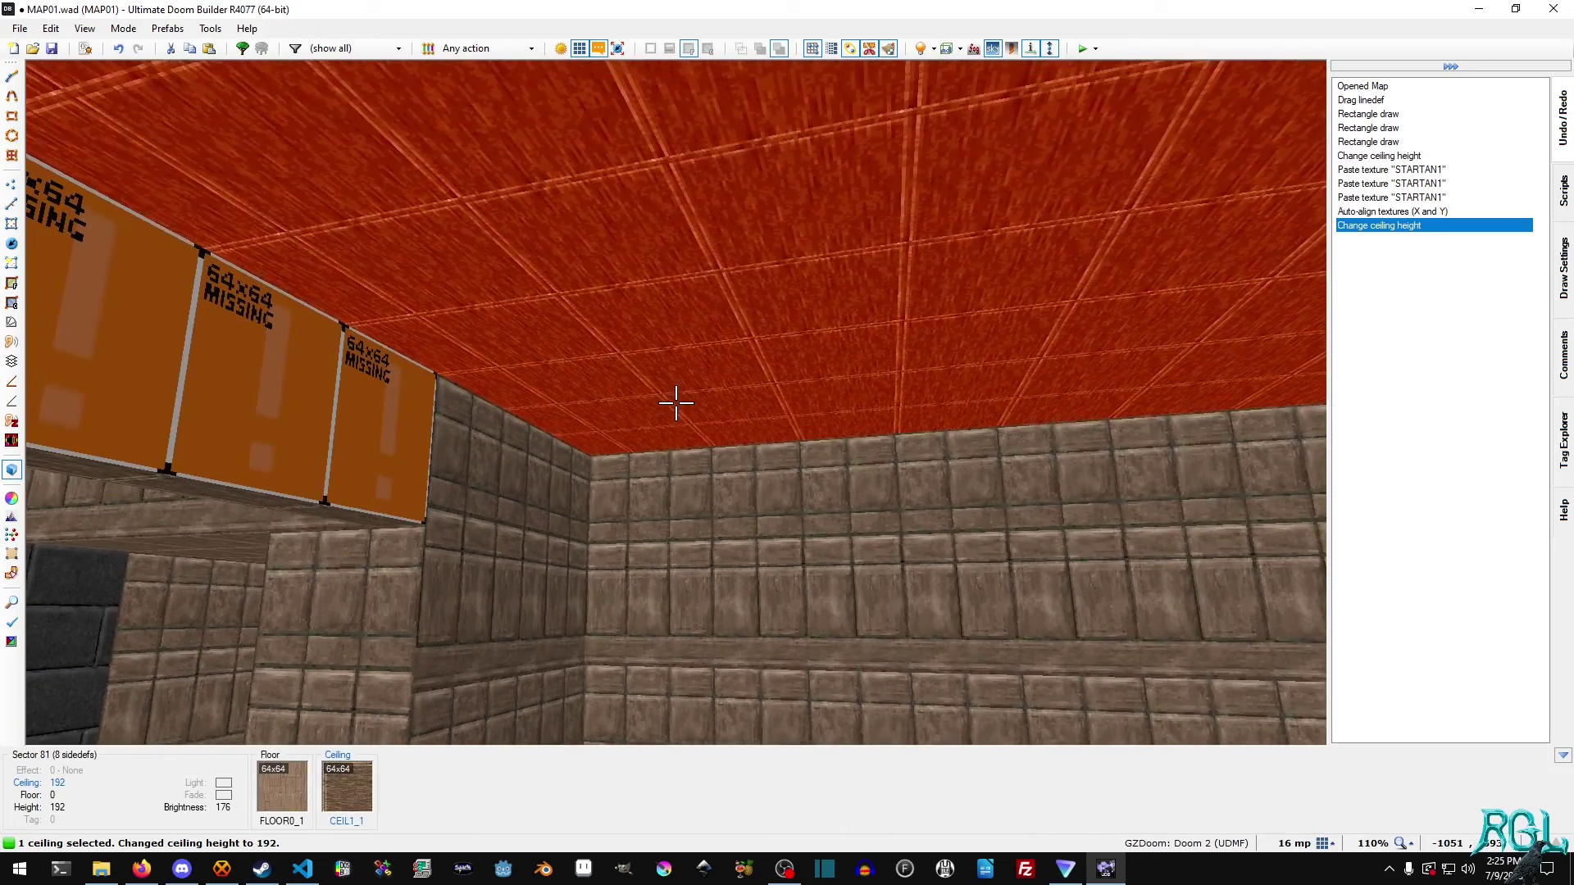
{"action": "key", "text": "ctrl+v"}
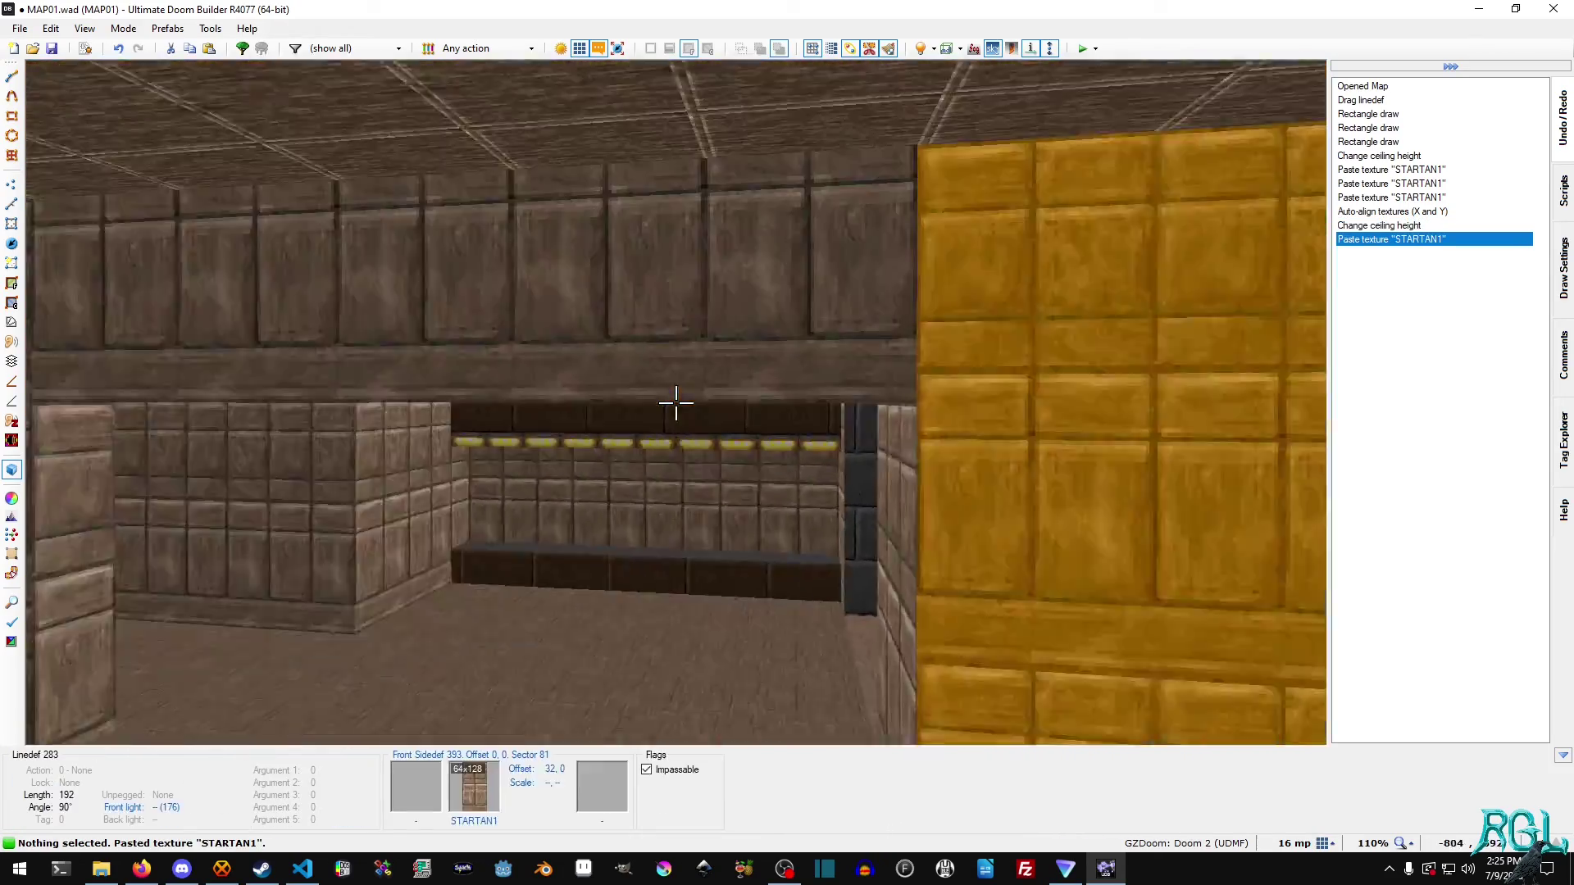
{"action": "key", "text": "ctrl+v"}
{"action": "key", "text": "ctrl+a"}
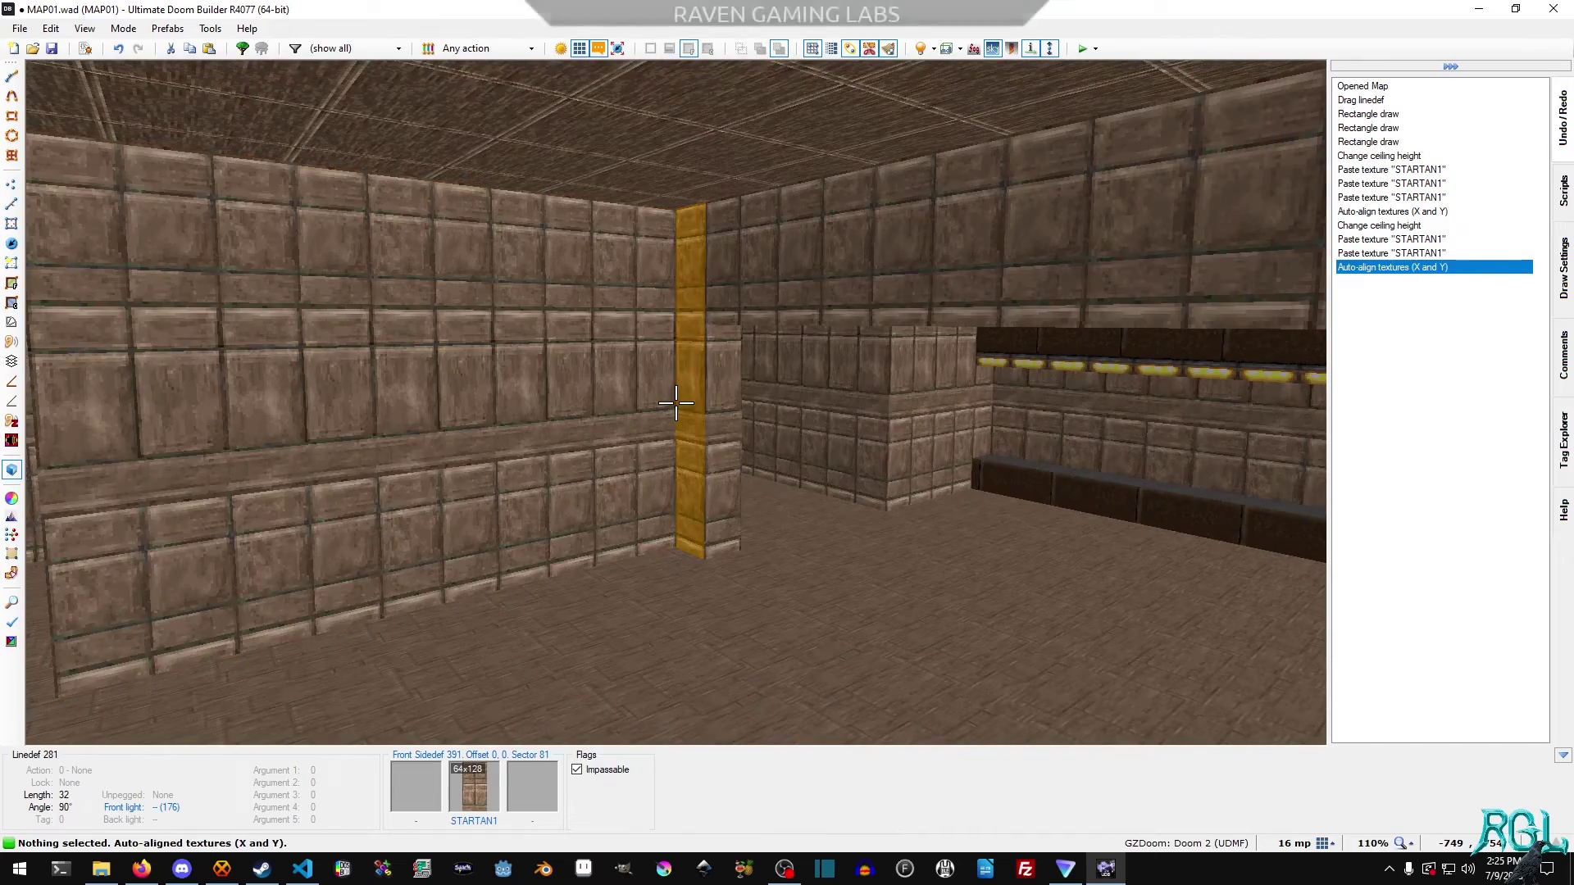
- Raise the floor of the window sector between the small and large rooms to 16
{"action": "key", "text": "e"}
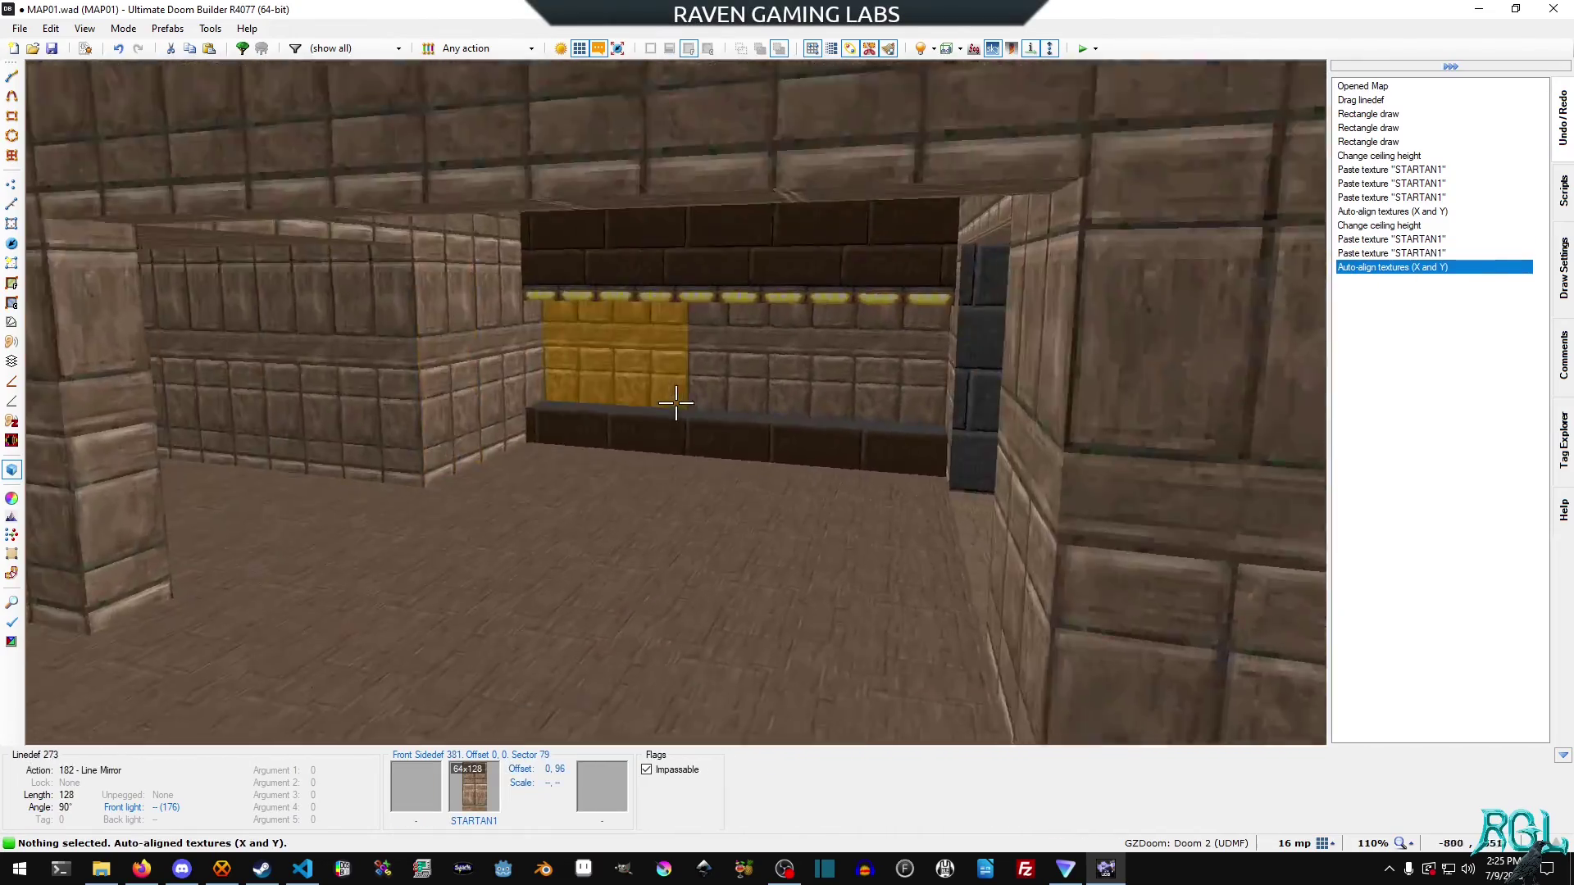
{"action": "key", "text": "e"}
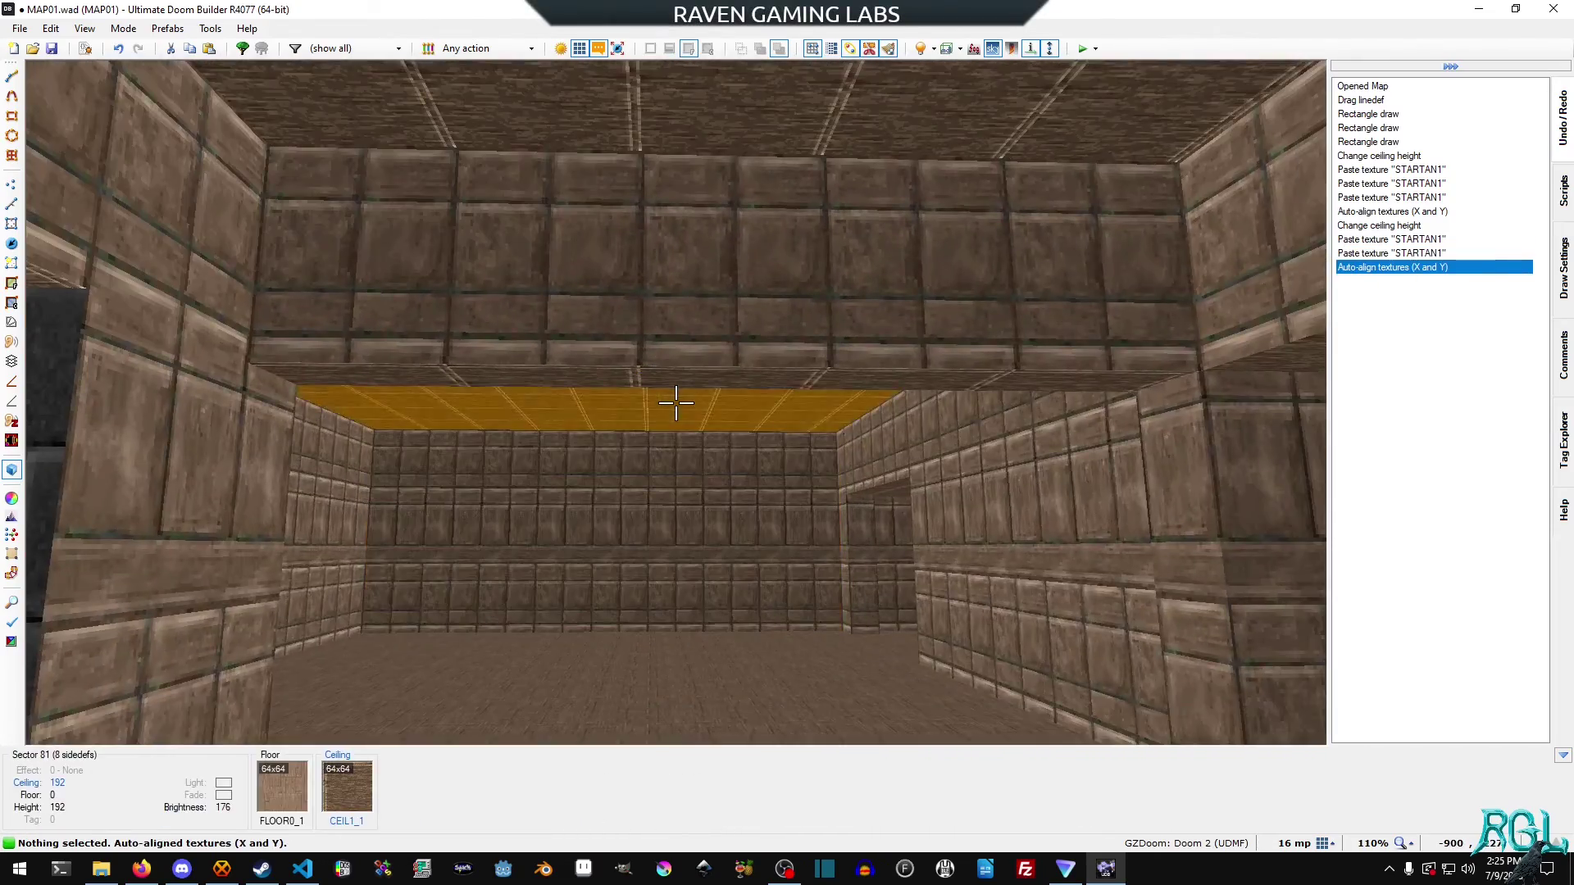
{"action": "key", "text": "e"}
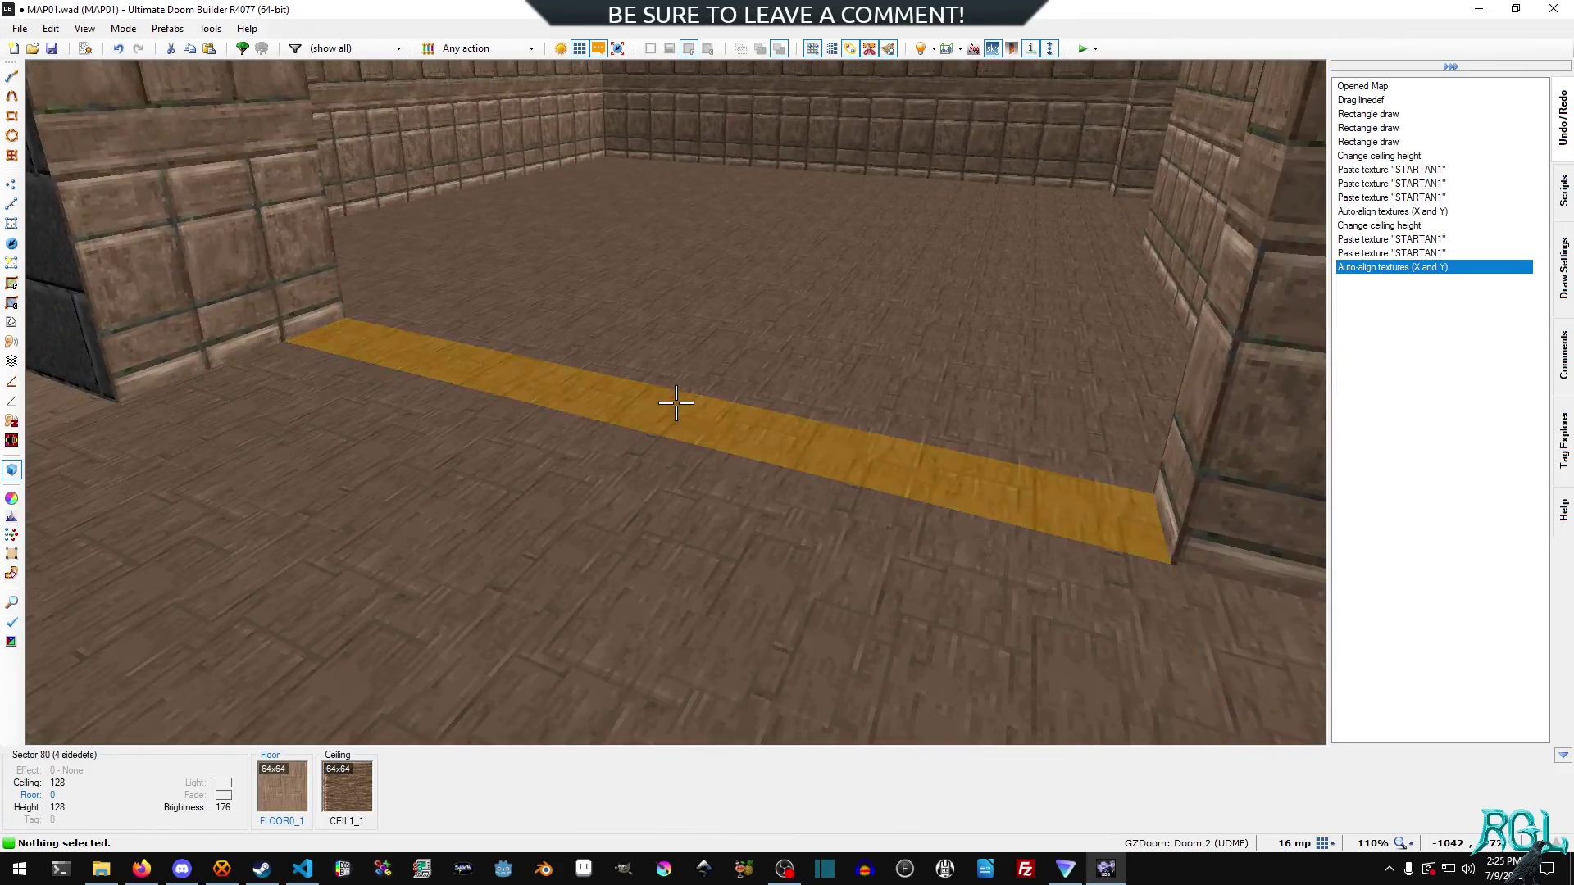
{"action": "left_click", "coordinate": [675, 403]}
{"action": "left_click", "coordinate": [677, 402]}
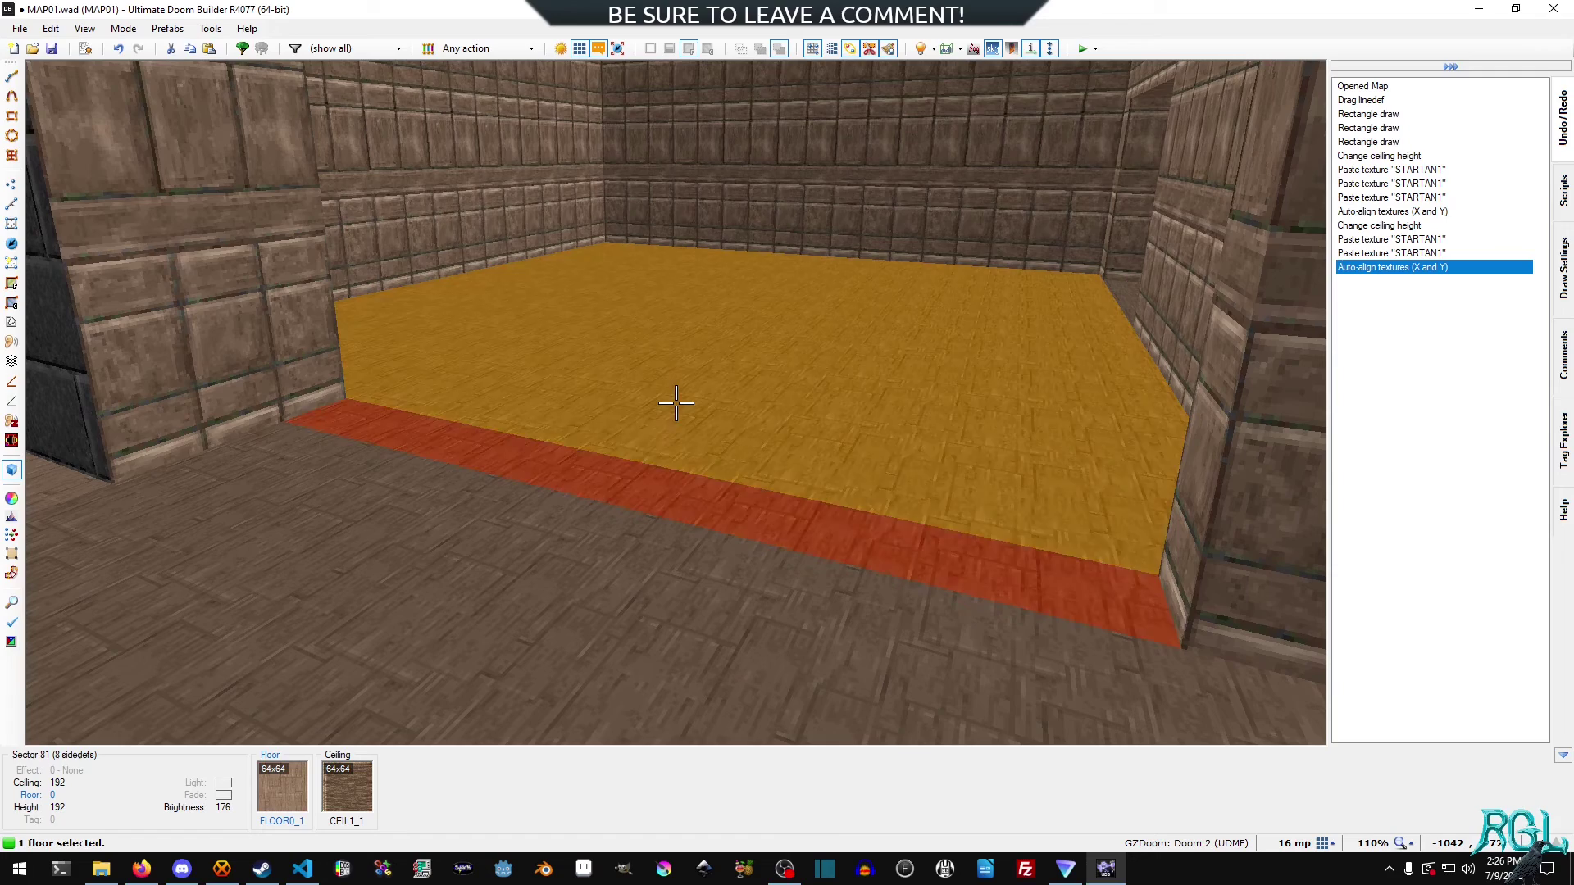
{"action": "scroll", "coordinate": [676, 403], "scroll_direction": "up", "scroll_amount": 2}
{"action": "scroll", "coordinate": [676, 402], "scroll_direction": "down", "scroll_amount": 2}
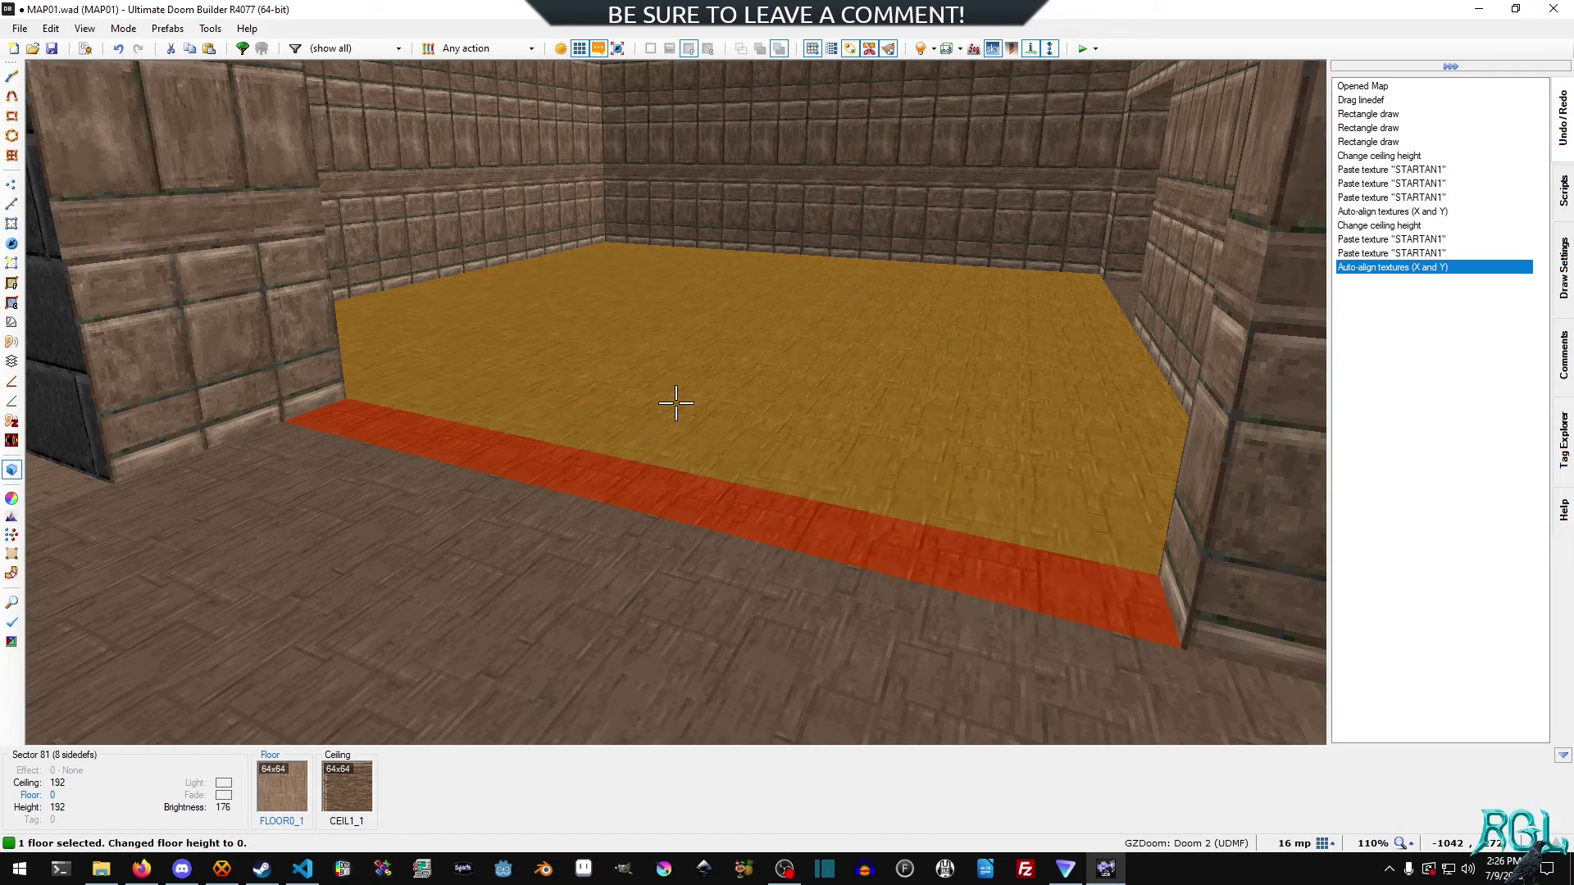
{"action": "scroll", "coordinate": [676, 402], "scroll_direction": "up", "scroll_amount": 2}
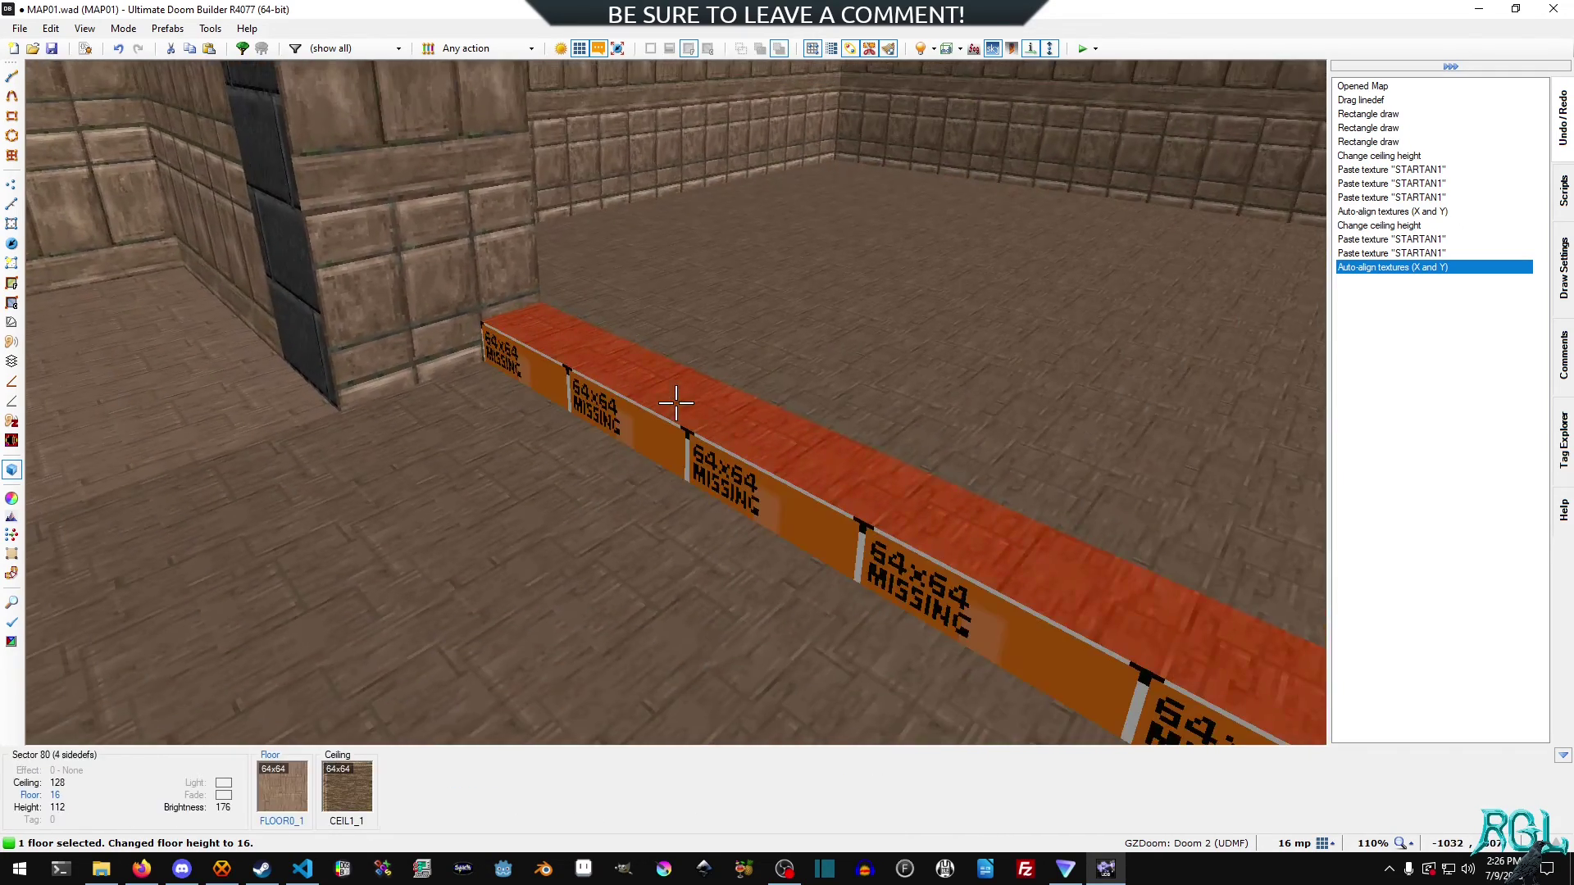
{"action": "left_click", "coordinate": [676, 402]}
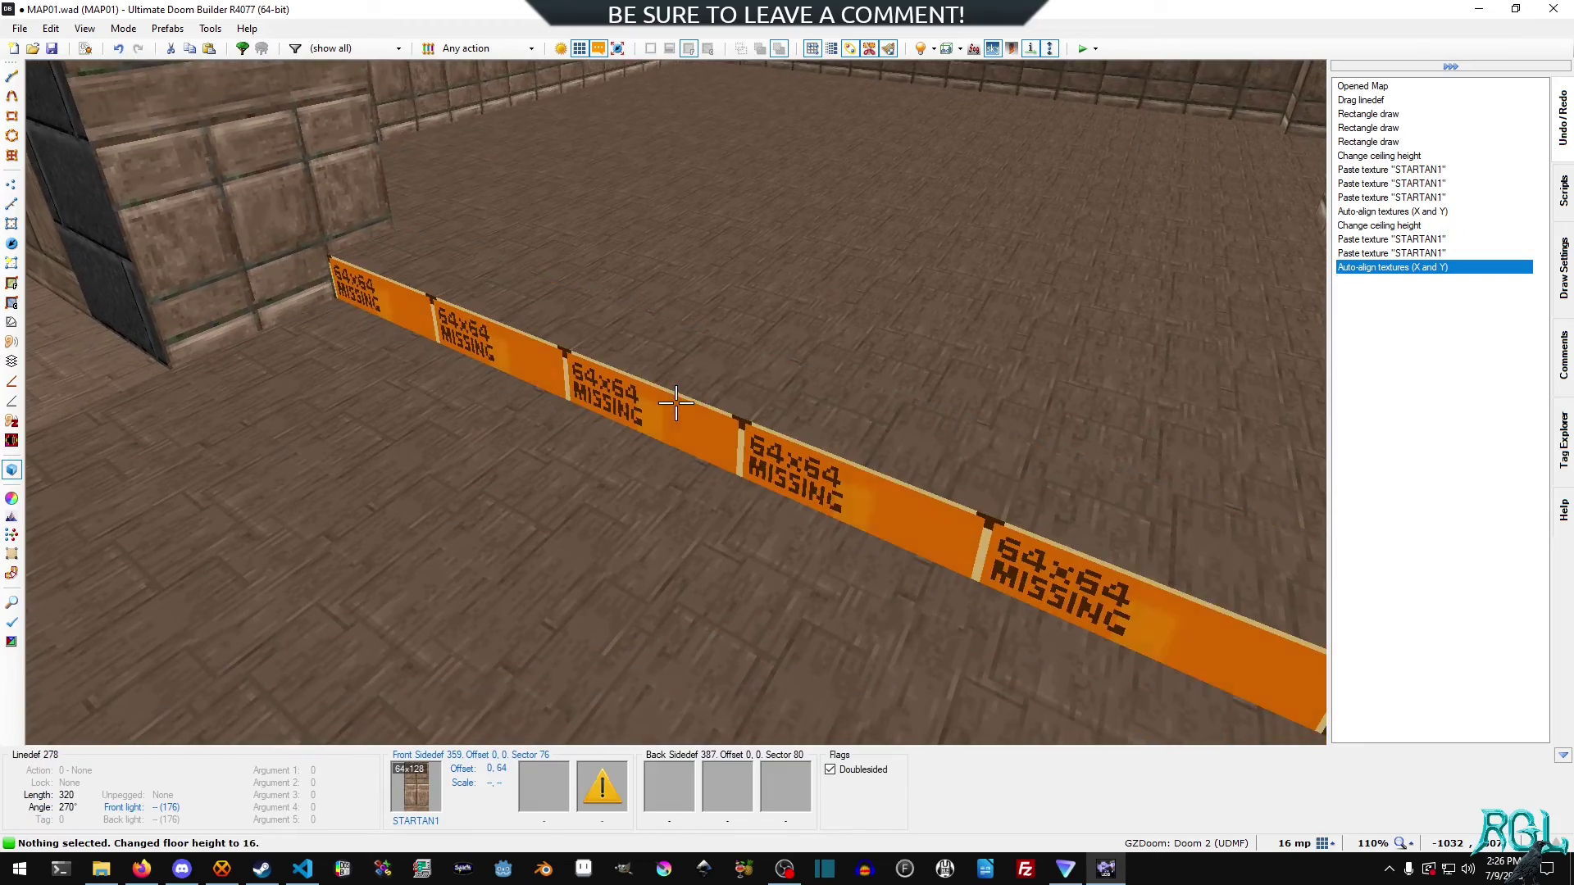
- Give the floor of the window sector between the small and large rooms the AQF028 flat
{"action": "key", "text": "w"}
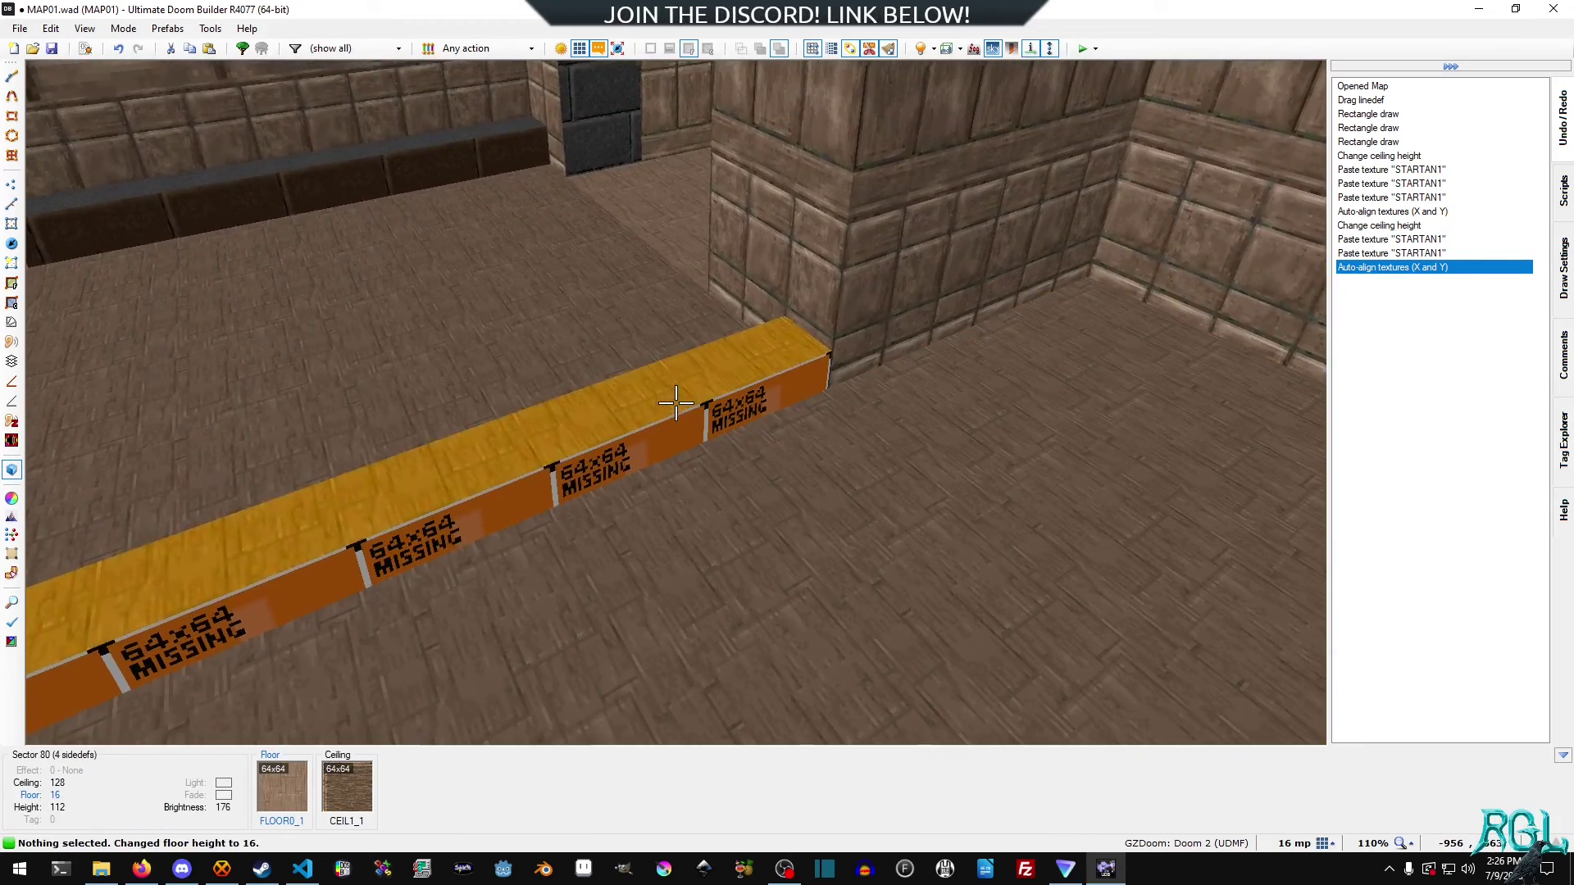
{"action": "left_click", "coordinate": [677, 402]}
{"action": "right_click", "coordinate": [677, 402]}
{"action": "left_click", "coordinate": [949, 178]}
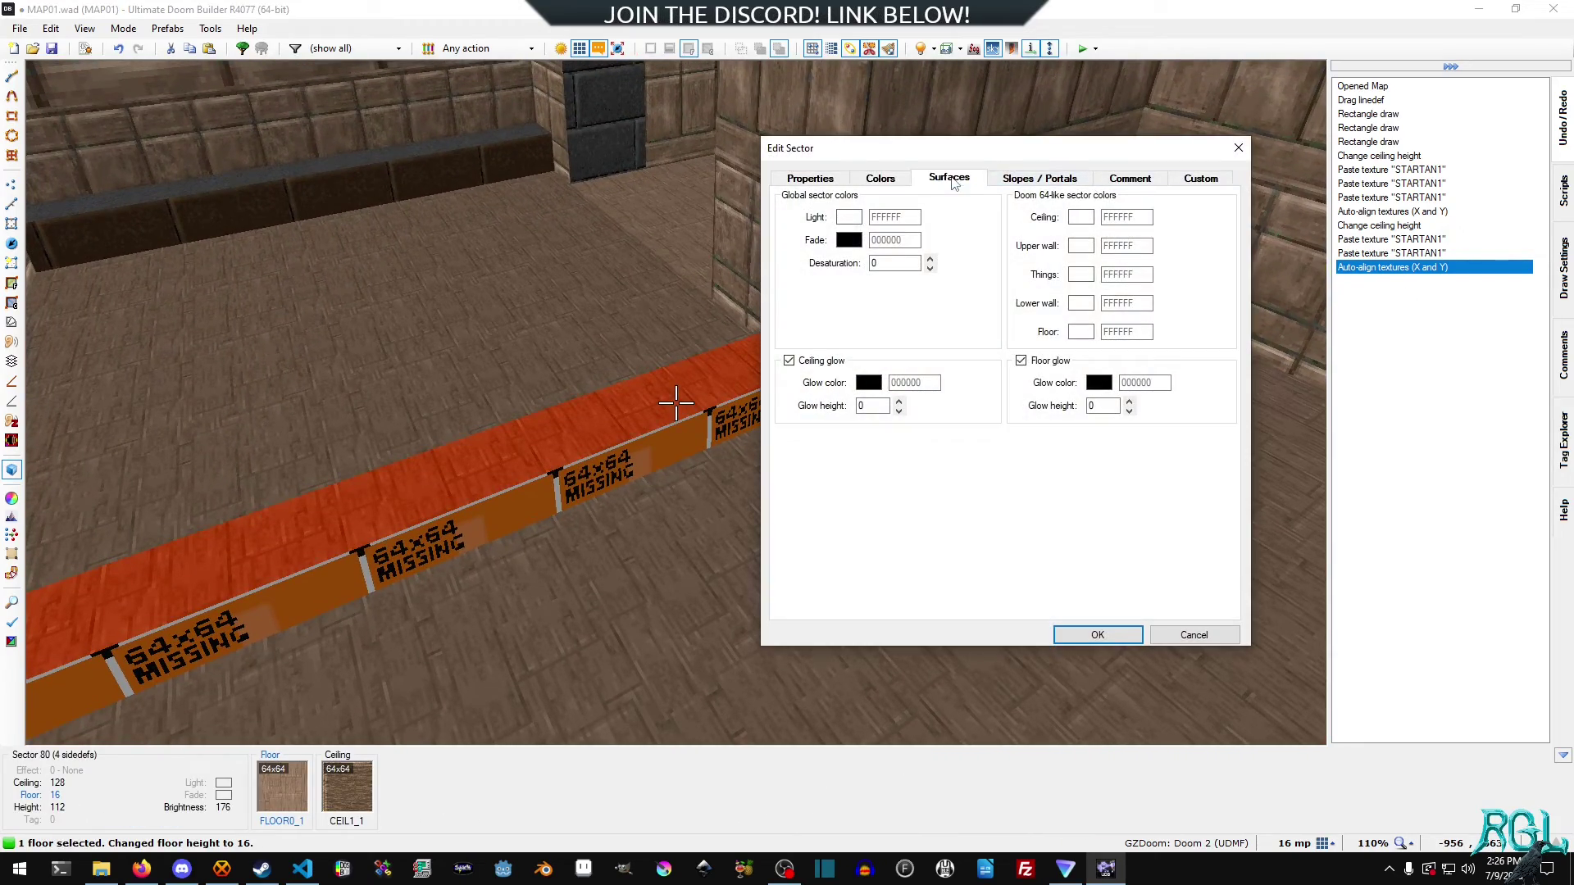
{"action": "left_click", "coordinate": [1245, 482]}
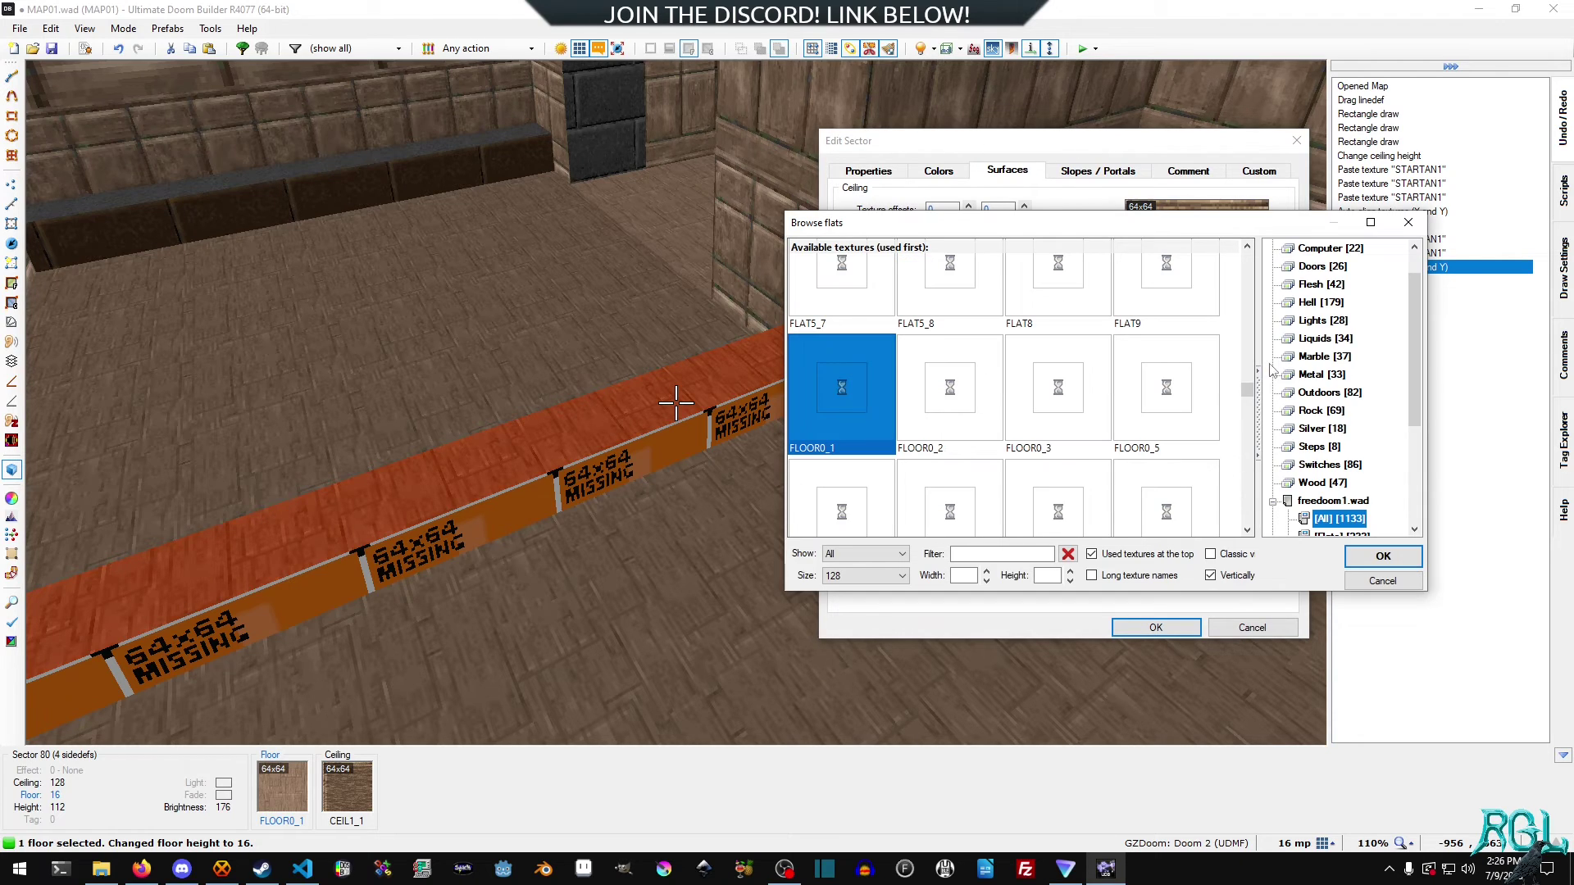
{"action": "scroll", "coordinate": [1315, 432], "scroll_direction": "down", "scroll_amount": 3}
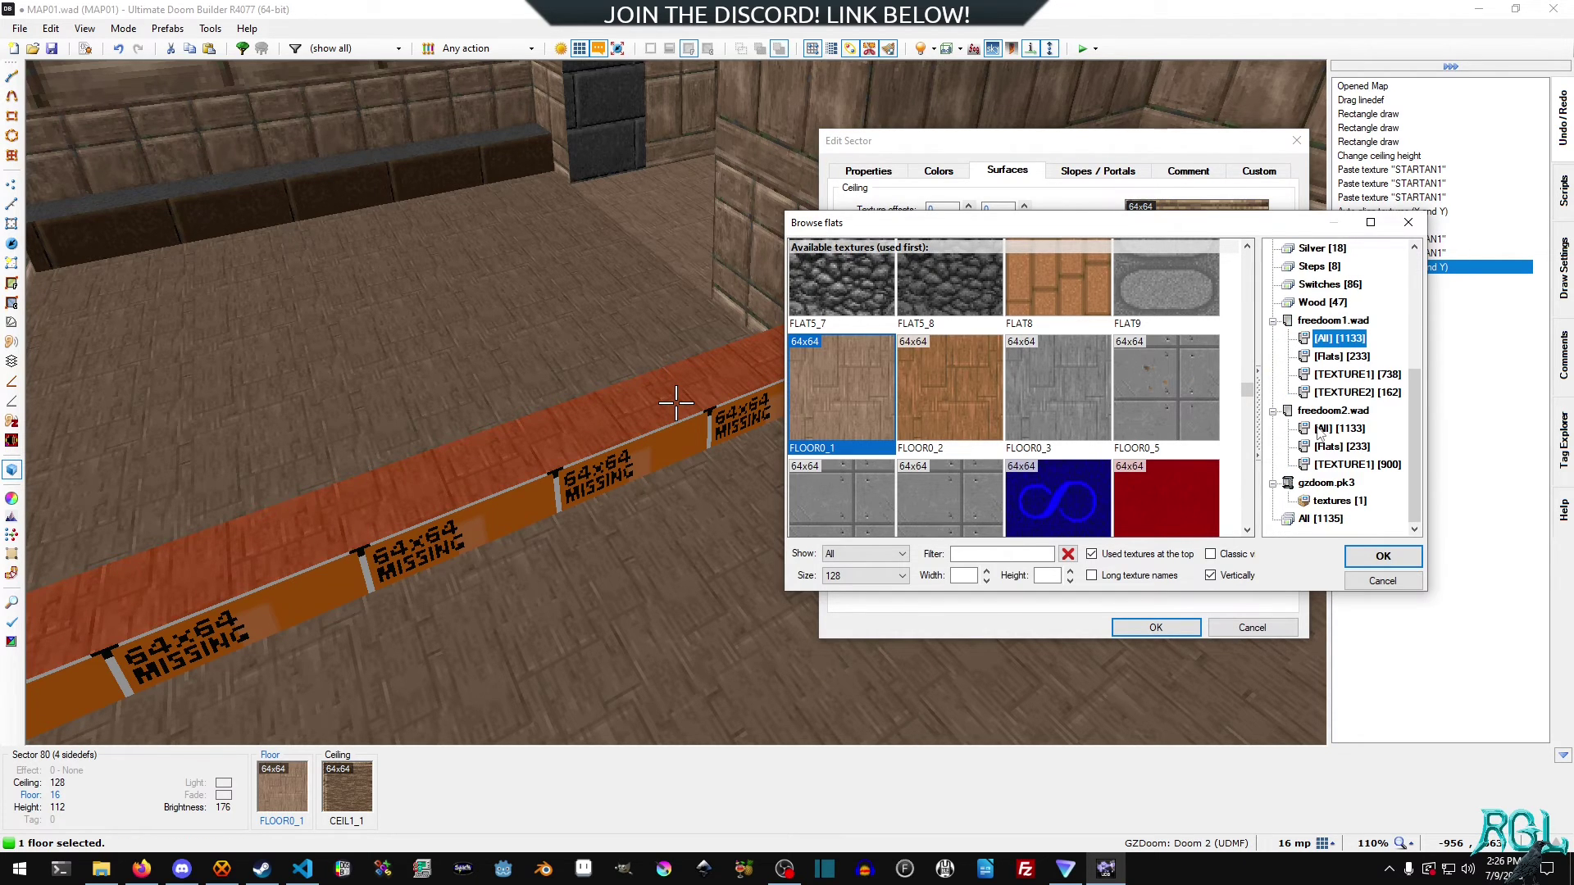
{"action": "left_click", "coordinate": [980, 552]}
{"action": "type", "text": "AQ"}
{"action": "scroll", "coordinate": [1113, 401], "scroll_direction": "down", "scroll_amount": 5}
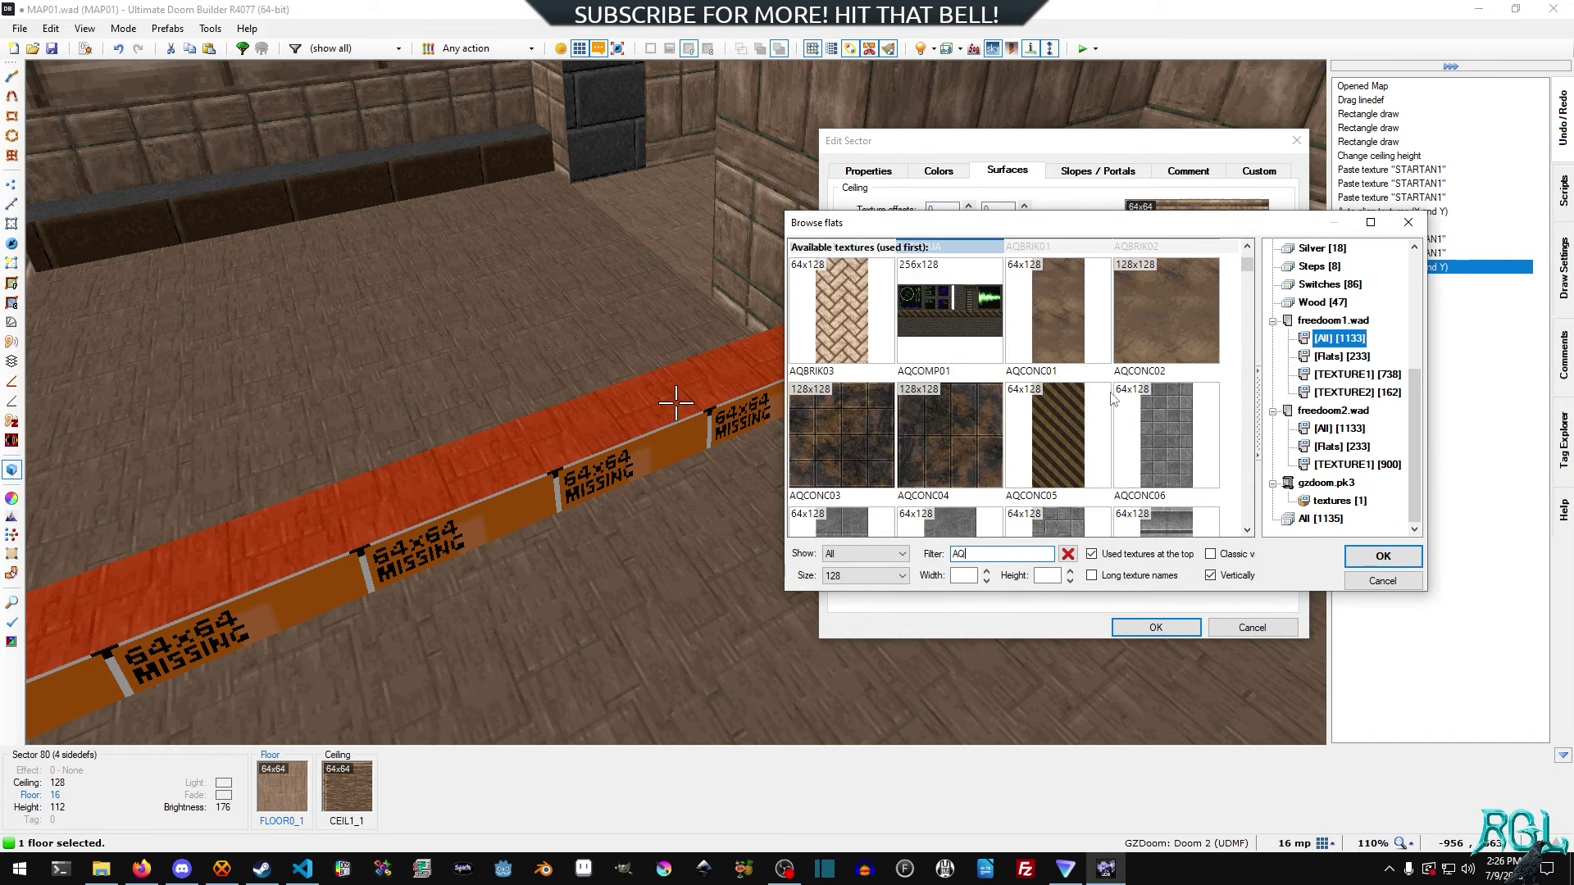
{"action": "scroll", "coordinate": [1112, 396], "scroll_direction": "down", "scroll_amount": 6}
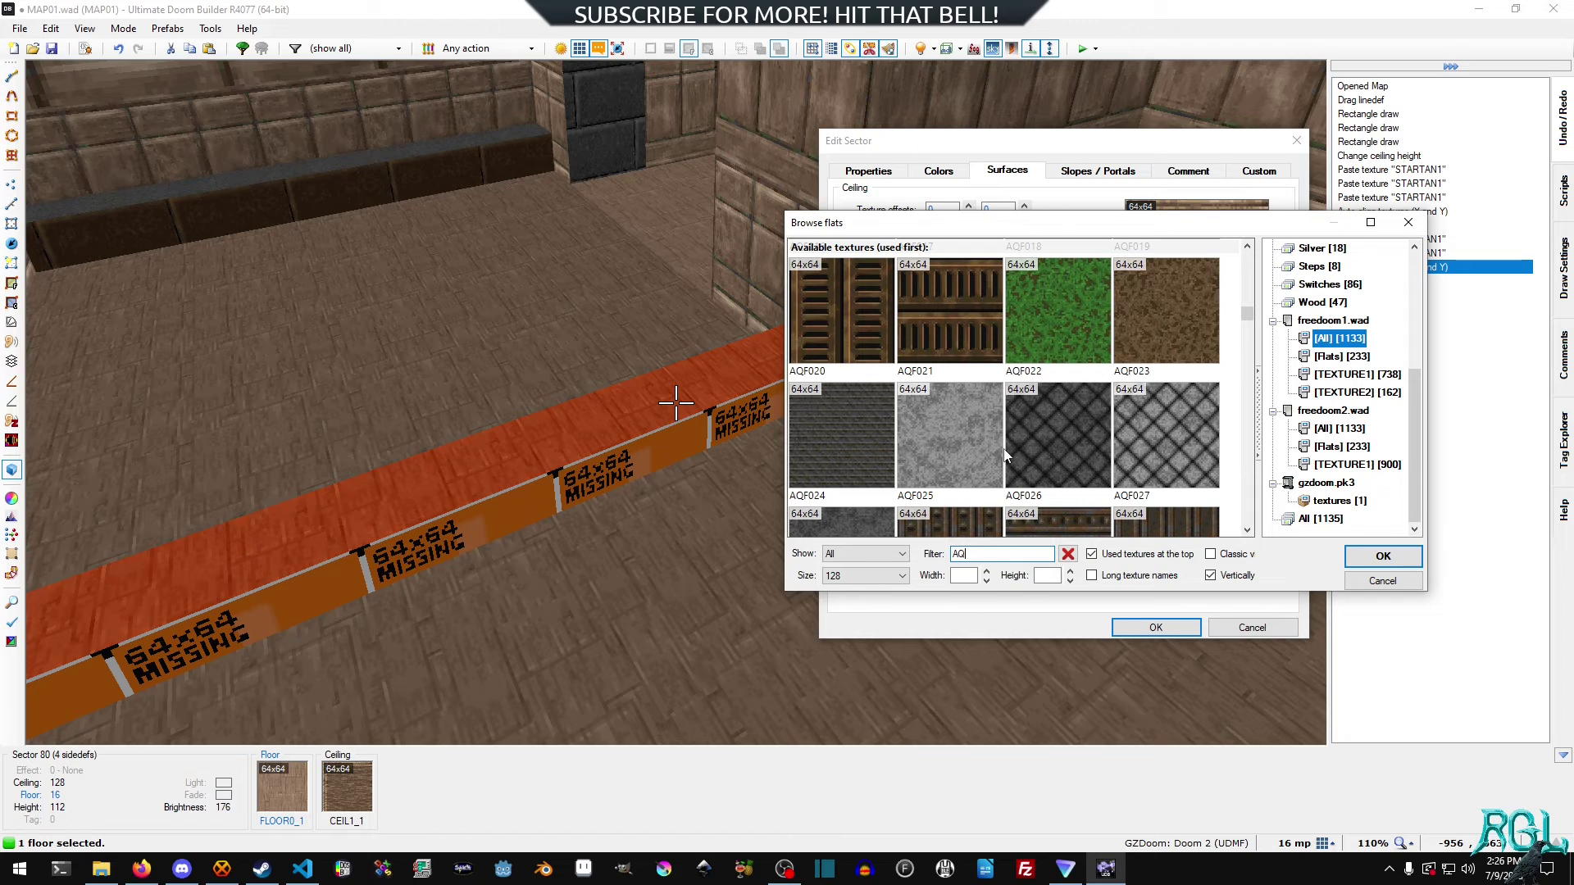
{"action": "scroll", "coordinate": [971, 450], "scroll_direction": "down", "scroll_amount": 1}
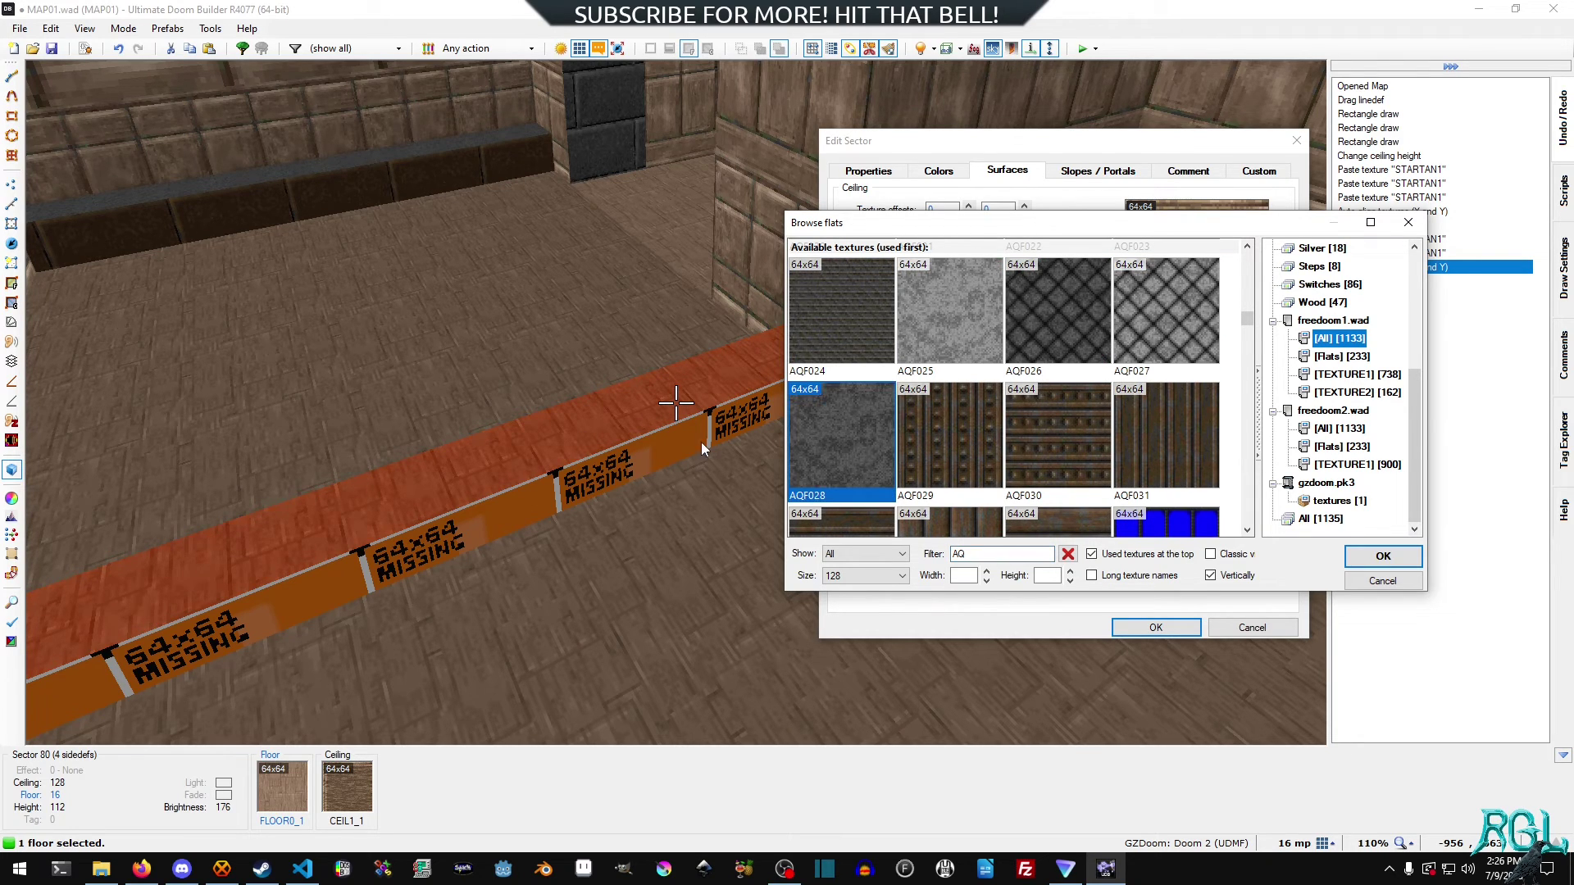
{"action": "left_click", "coordinate": [1383, 557]}
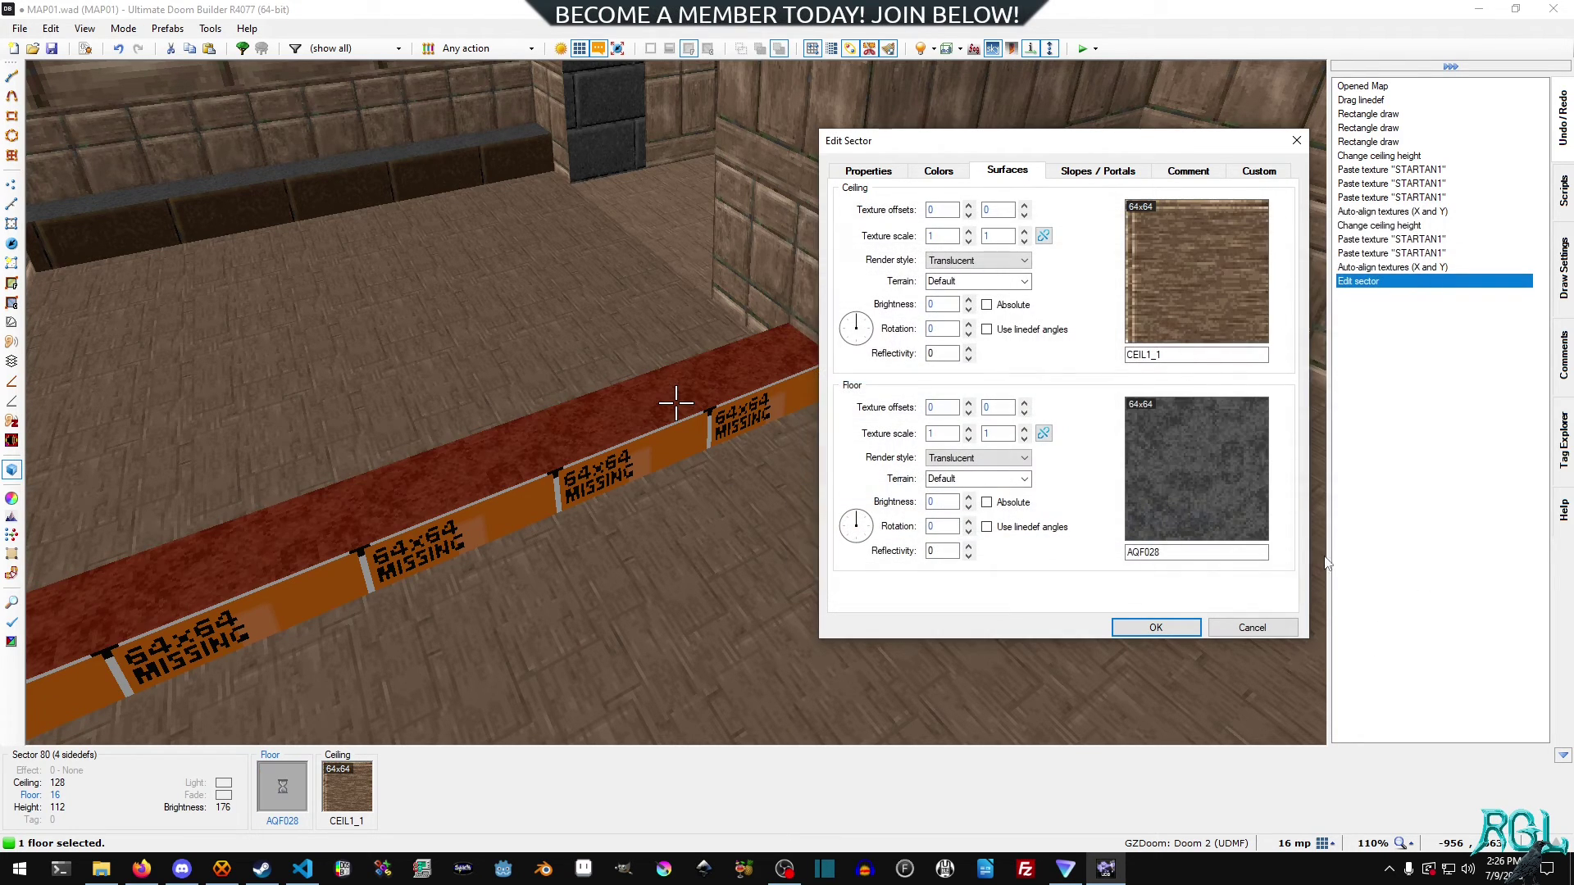
{"action": "left_click", "coordinate": [1151, 628]}
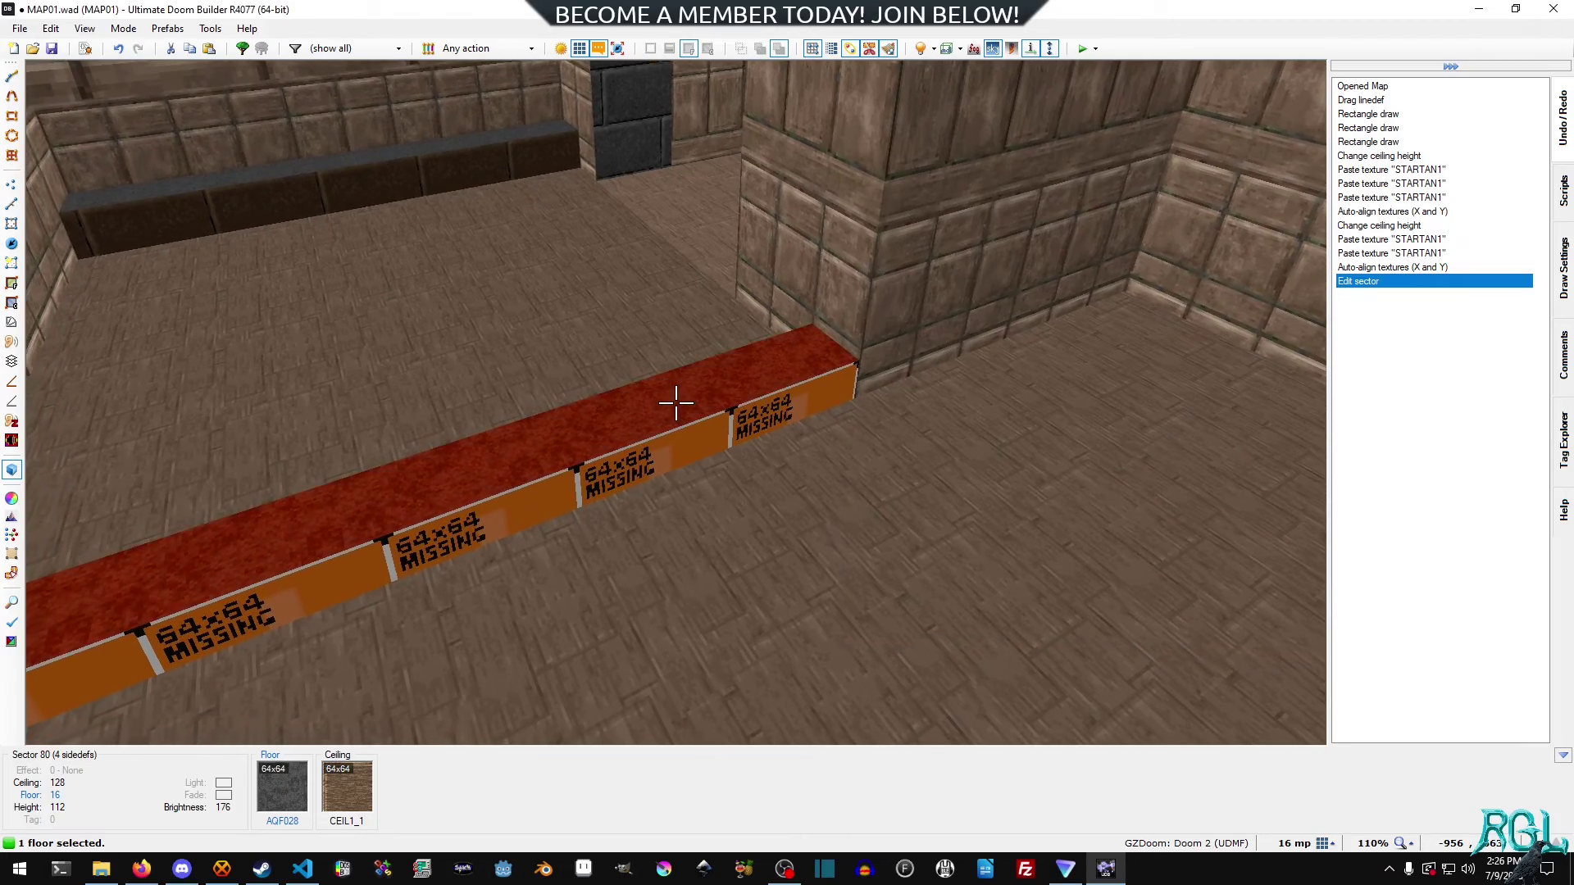
- Paste the AQF028 flat onto the large room's floor and the window sector's ceiling
{"action": "key", "text": "ctrl+v"}
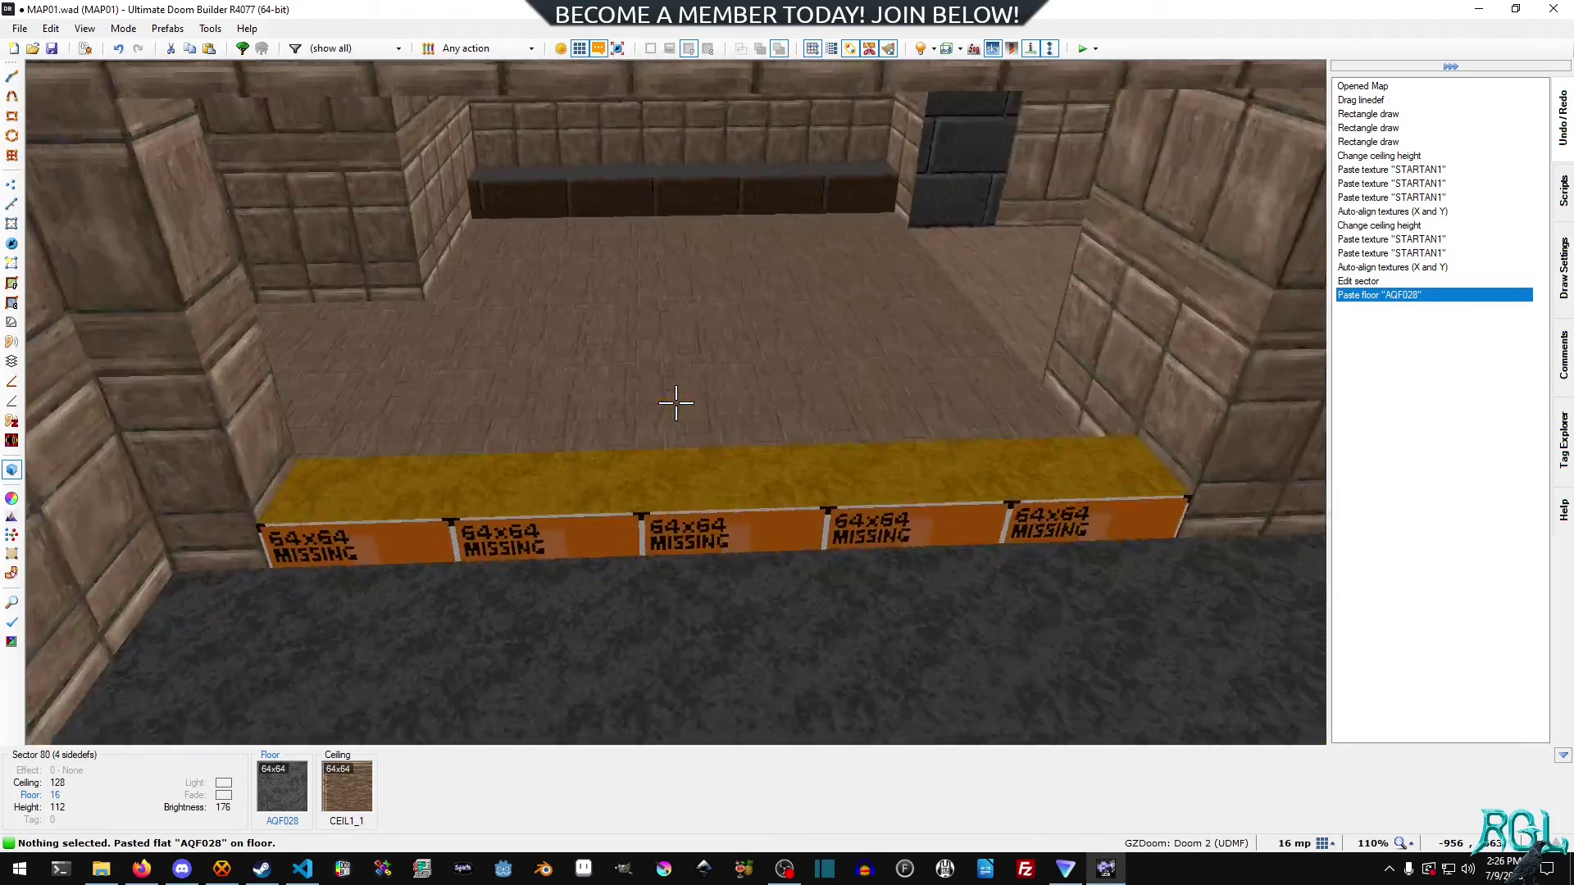
{"action": "key", "text": "w"}
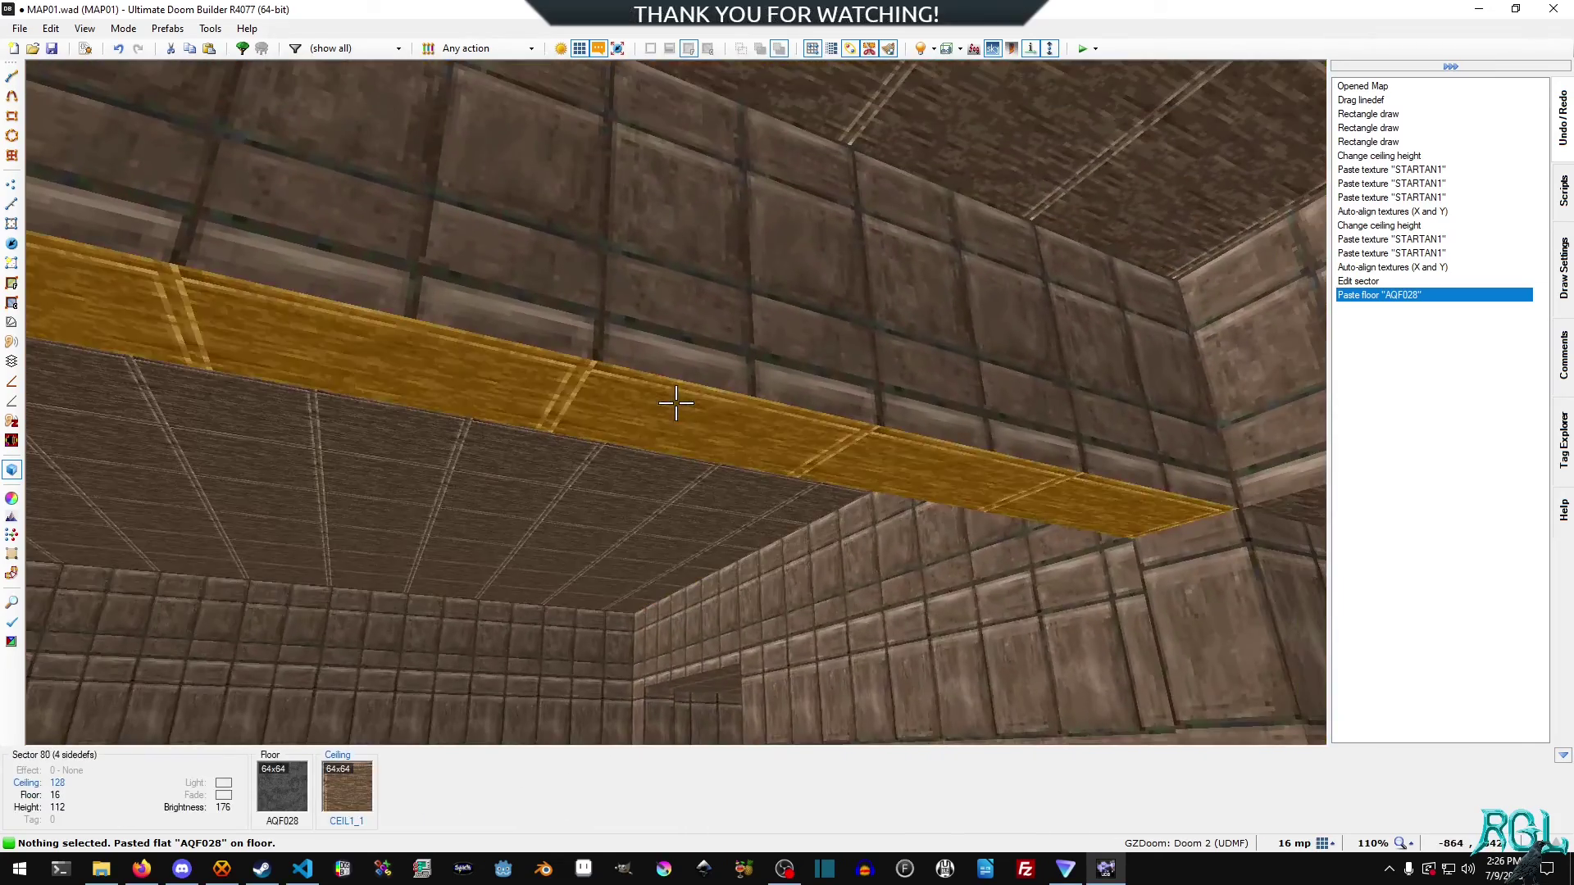
{"action": "key", "text": "ctrl+v"}
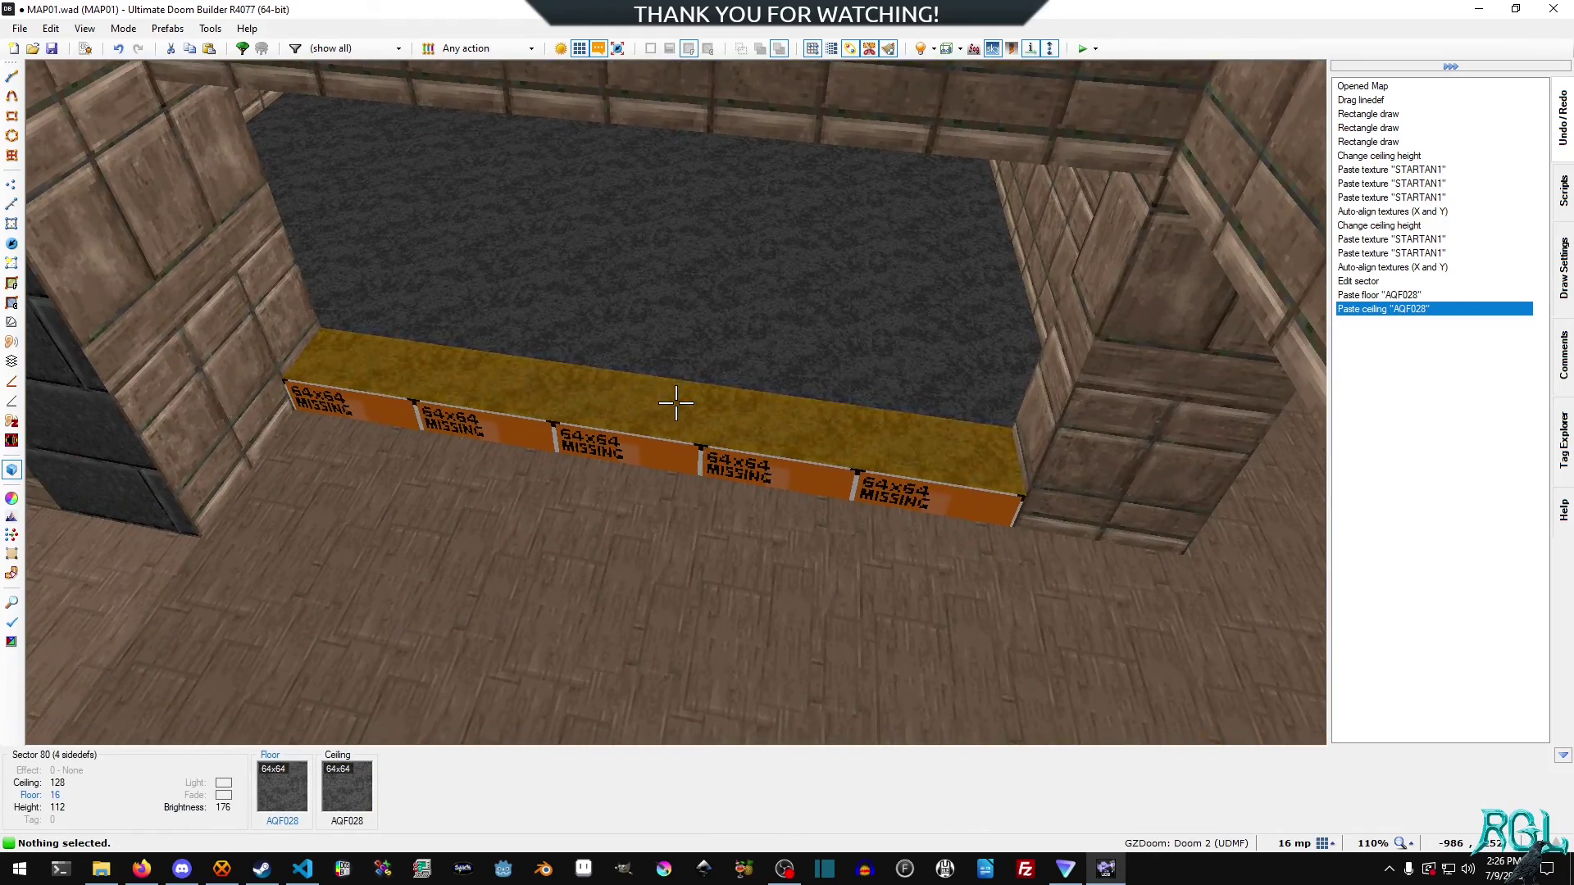
{"action": "left_click", "coordinate": [676, 403]}
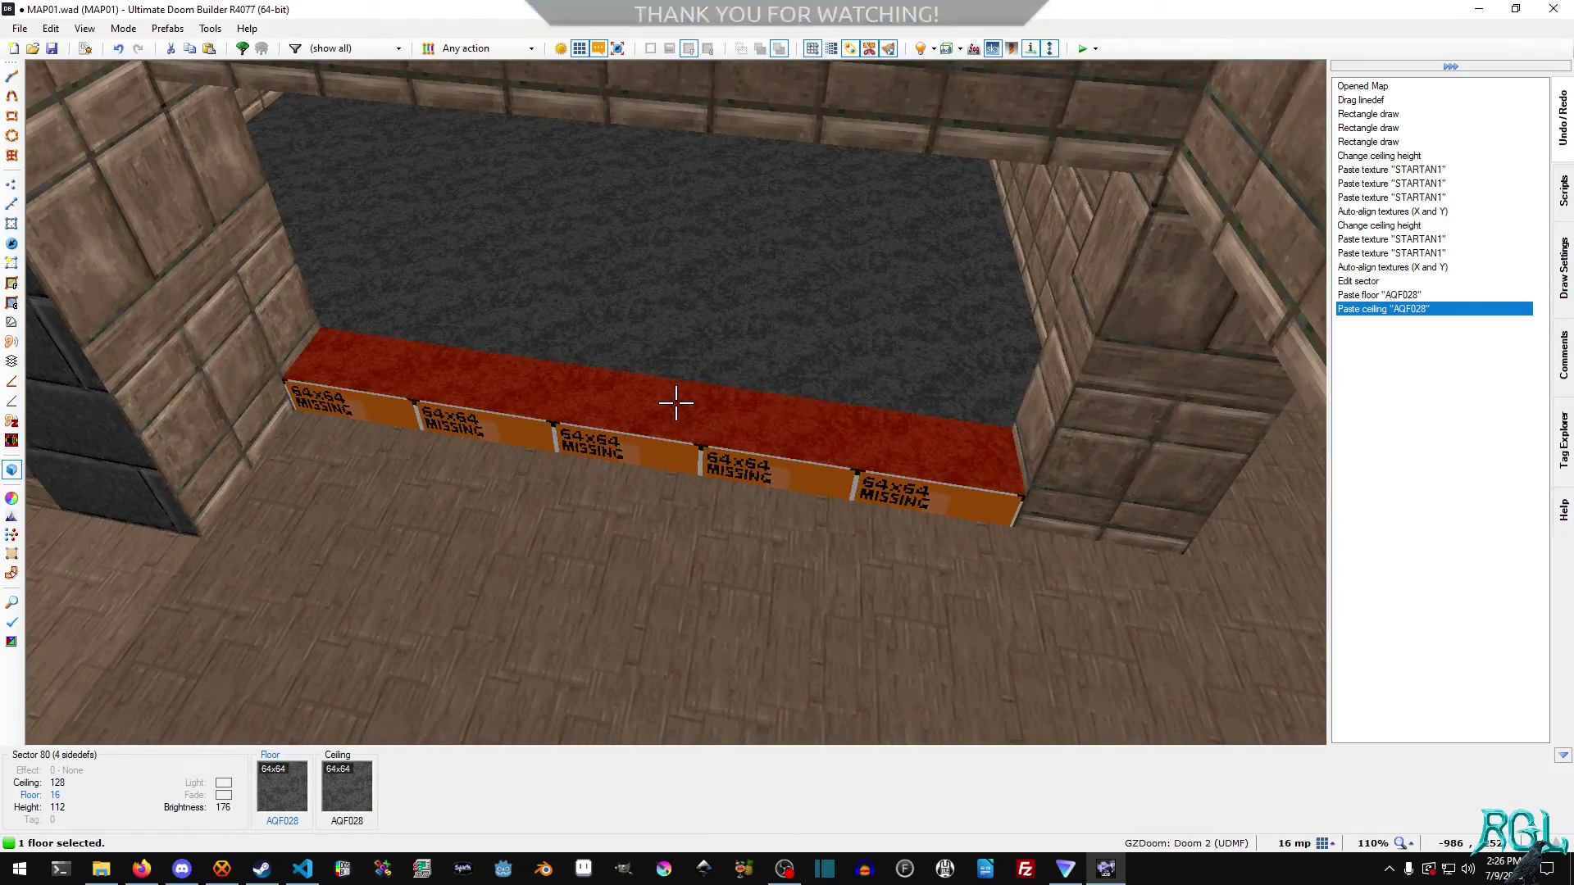
{"action": "left_click", "coordinate": [676, 404]}
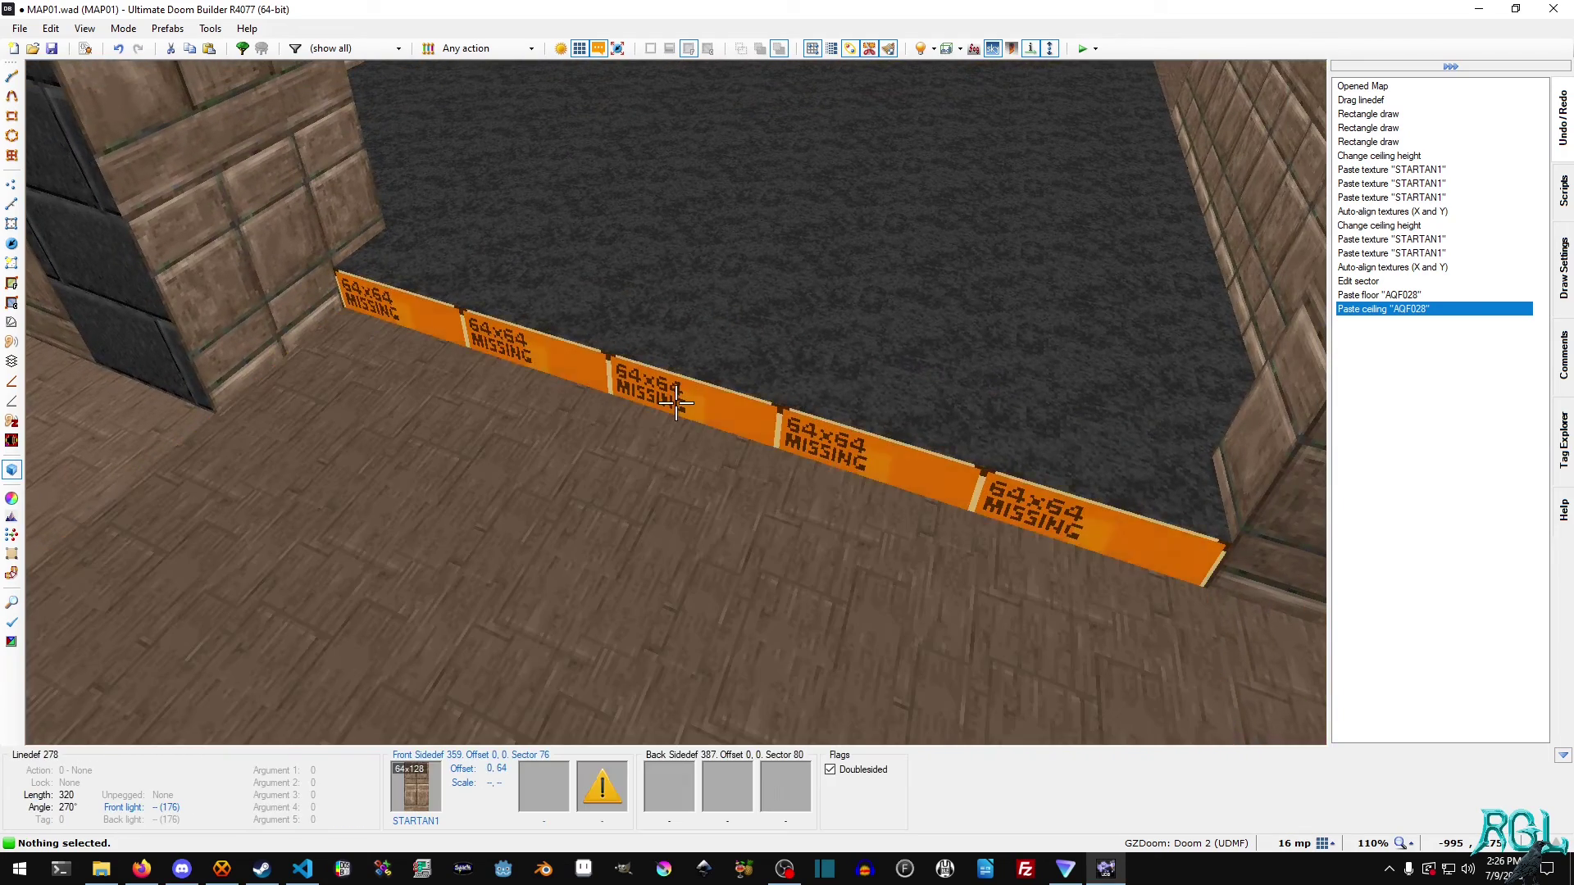
- Set the missing lower texture of the window ledge's side facing the small room to AQCONC09
{"action": "left_click", "coordinate": [674, 402]}
{"action": "right_click", "coordinate": [675, 401]}
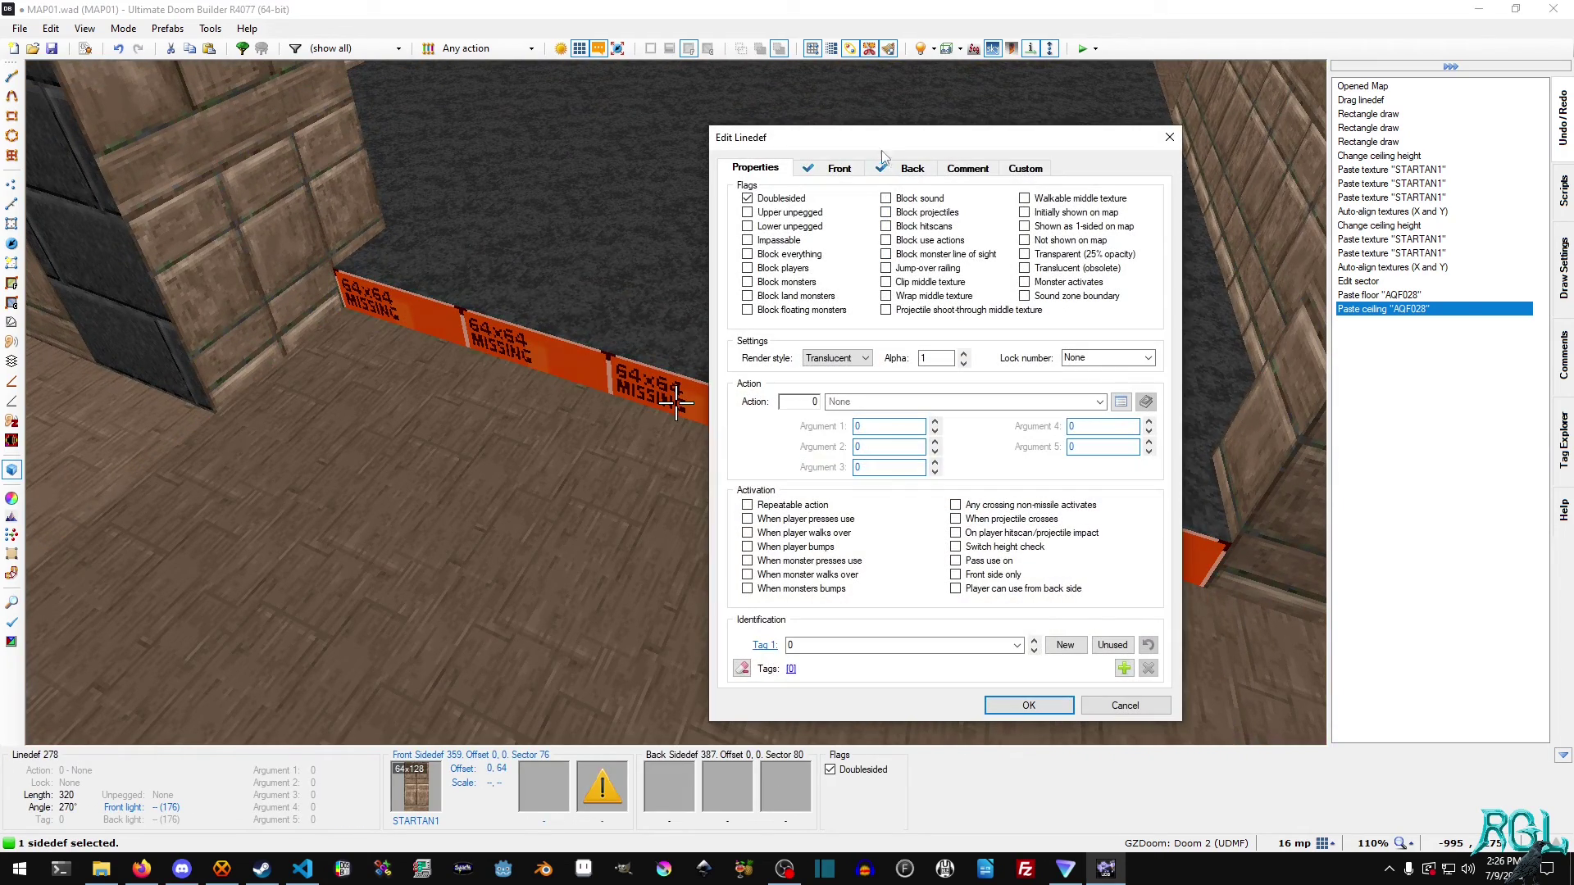
{"action": "left_click", "coordinate": [839, 169]}
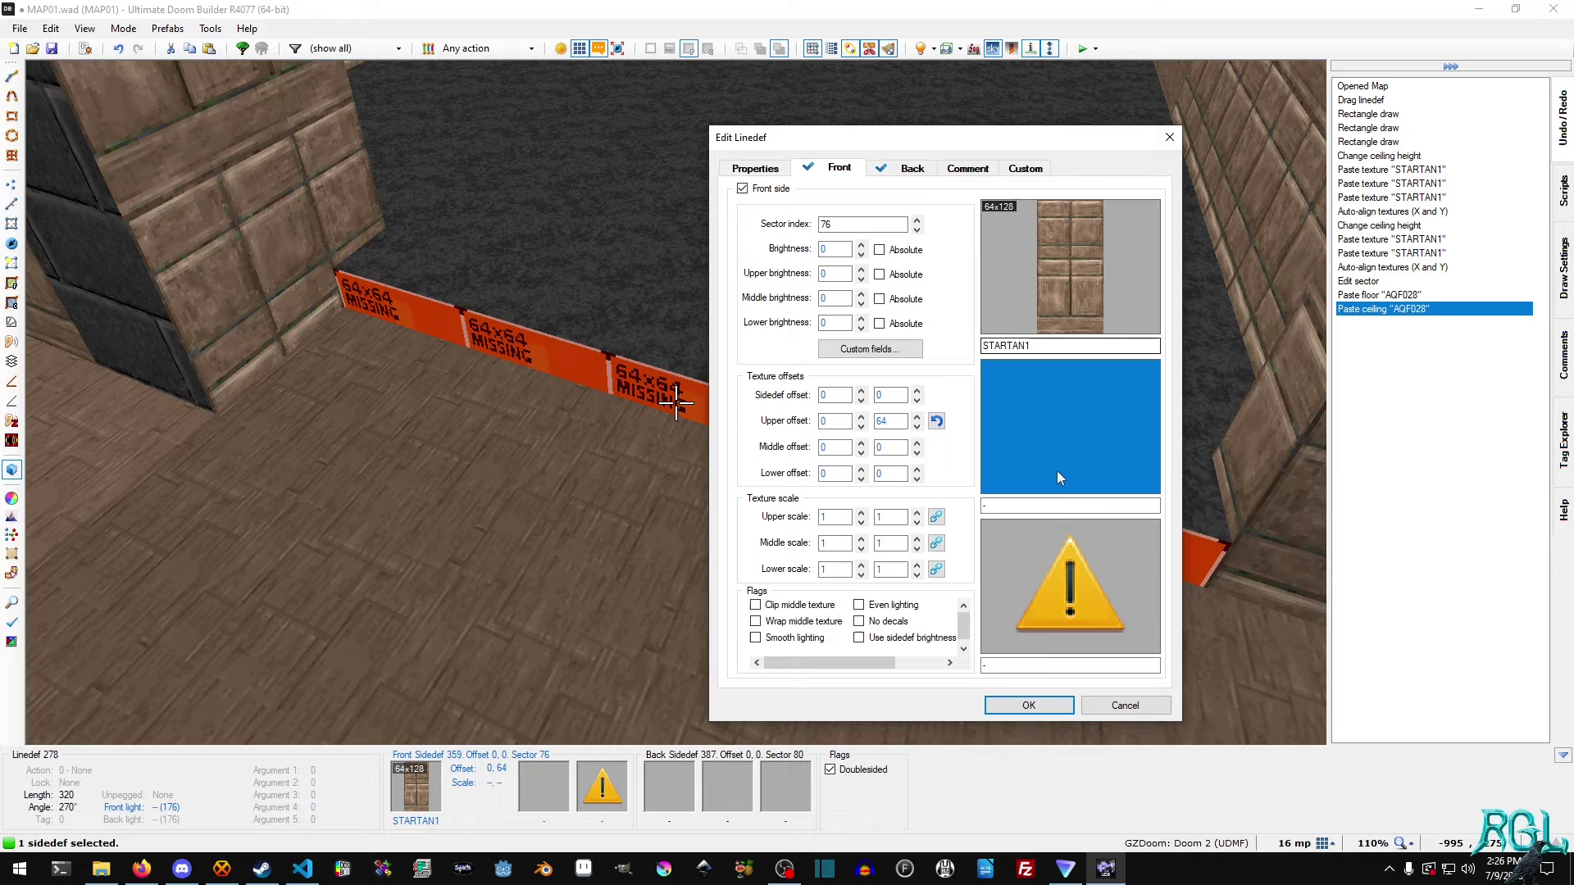
{"action": "left_click", "coordinate": [1062, 541]}
{"action": "type", "text": "A"}
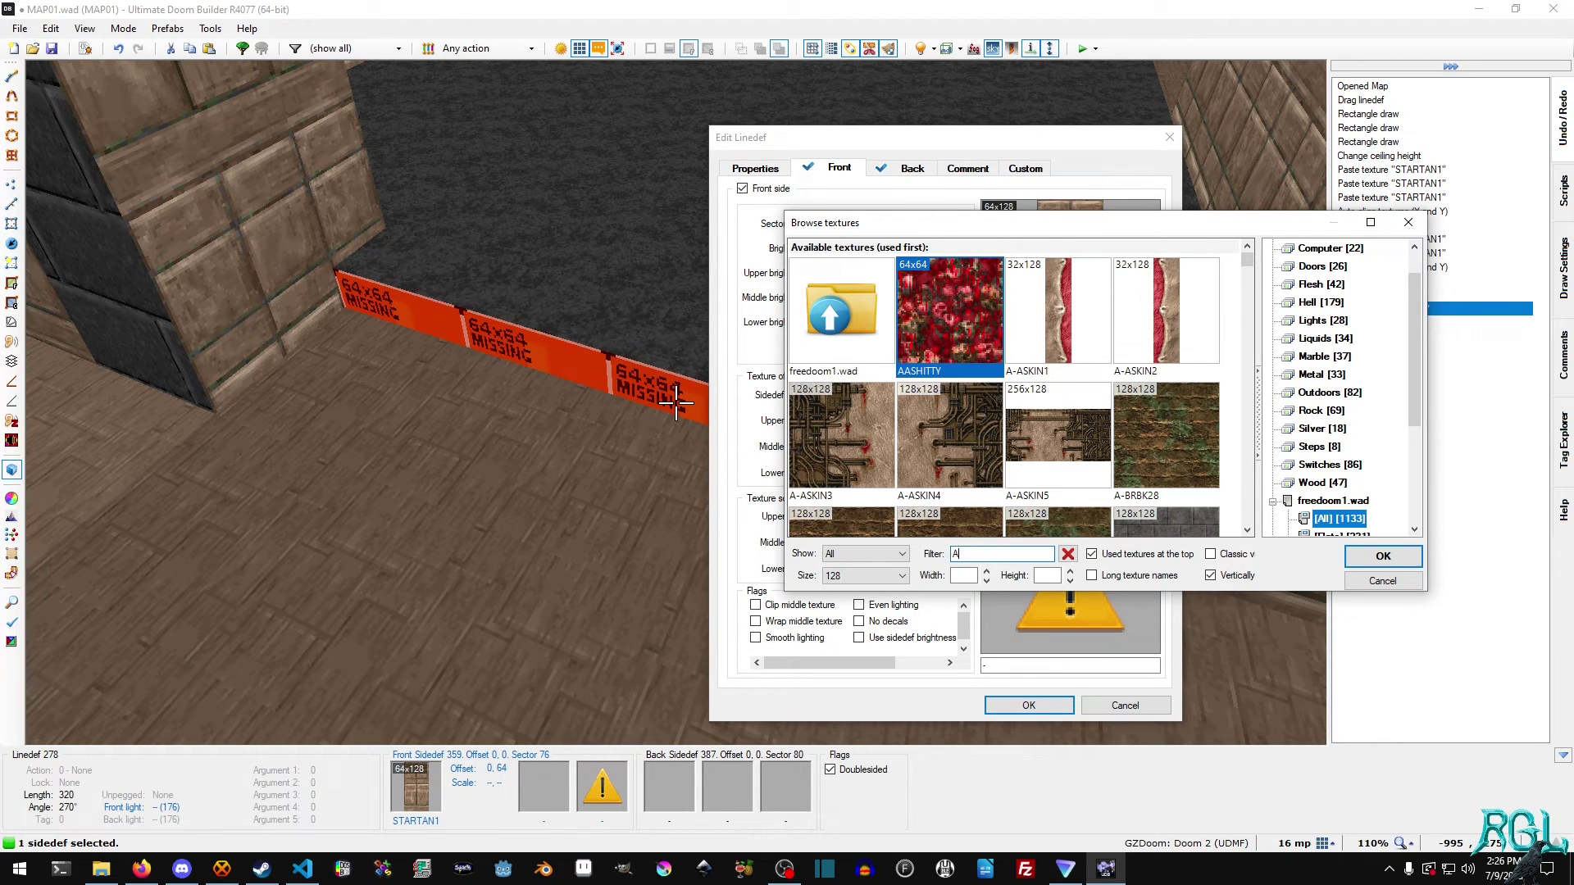
{"action": "type", "text": "Q"}
{"action": "scroll", "coordinate": [1020, 415], "scroll_direction": "down", "scroll_amount": 3}
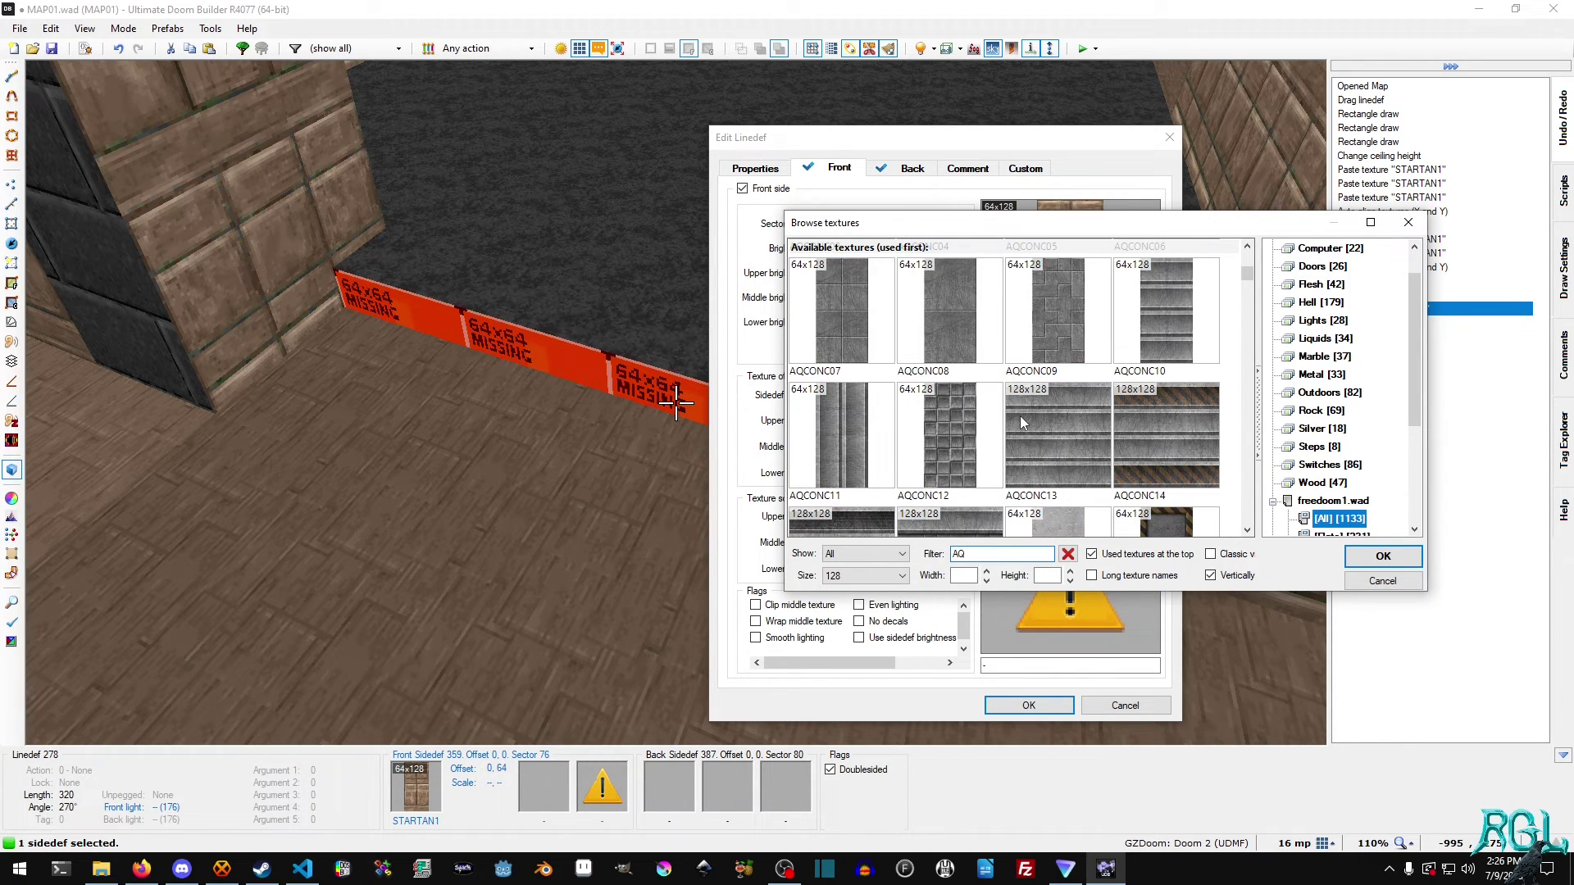
{"action": "double_click", "coordinate": [1073, 320]}
{"action": "left_click", "coordinate": [1028, 706]}
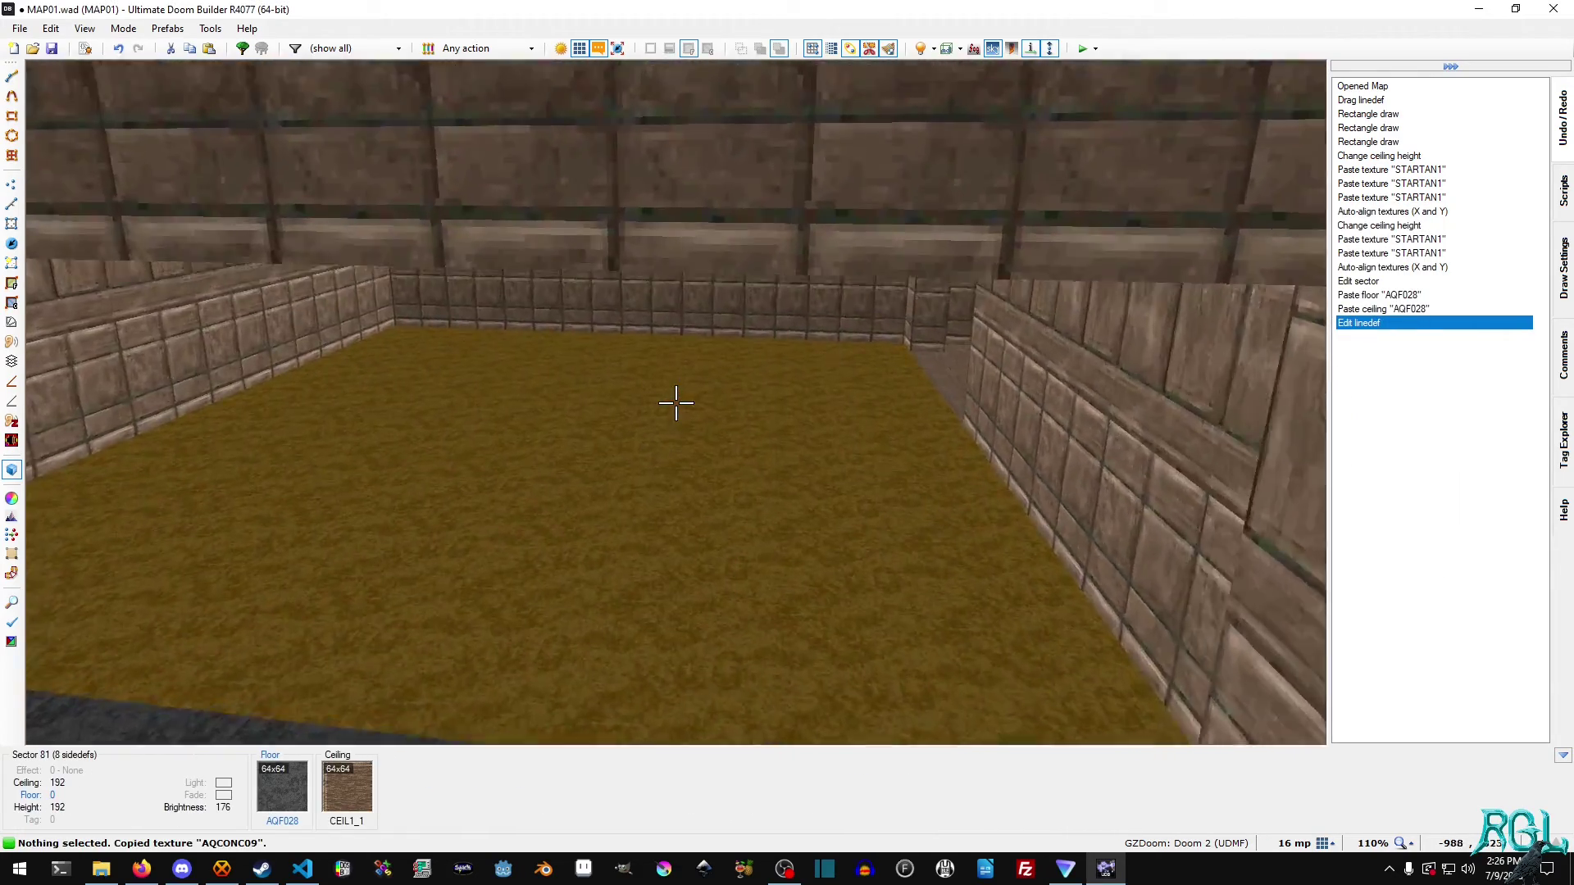
- Paste AQCONC09 onto the ledge's lower wall facing the large room and auto-align the textures around the ledge on X and Y
{"action": "key", "text": "ctrl+v"}
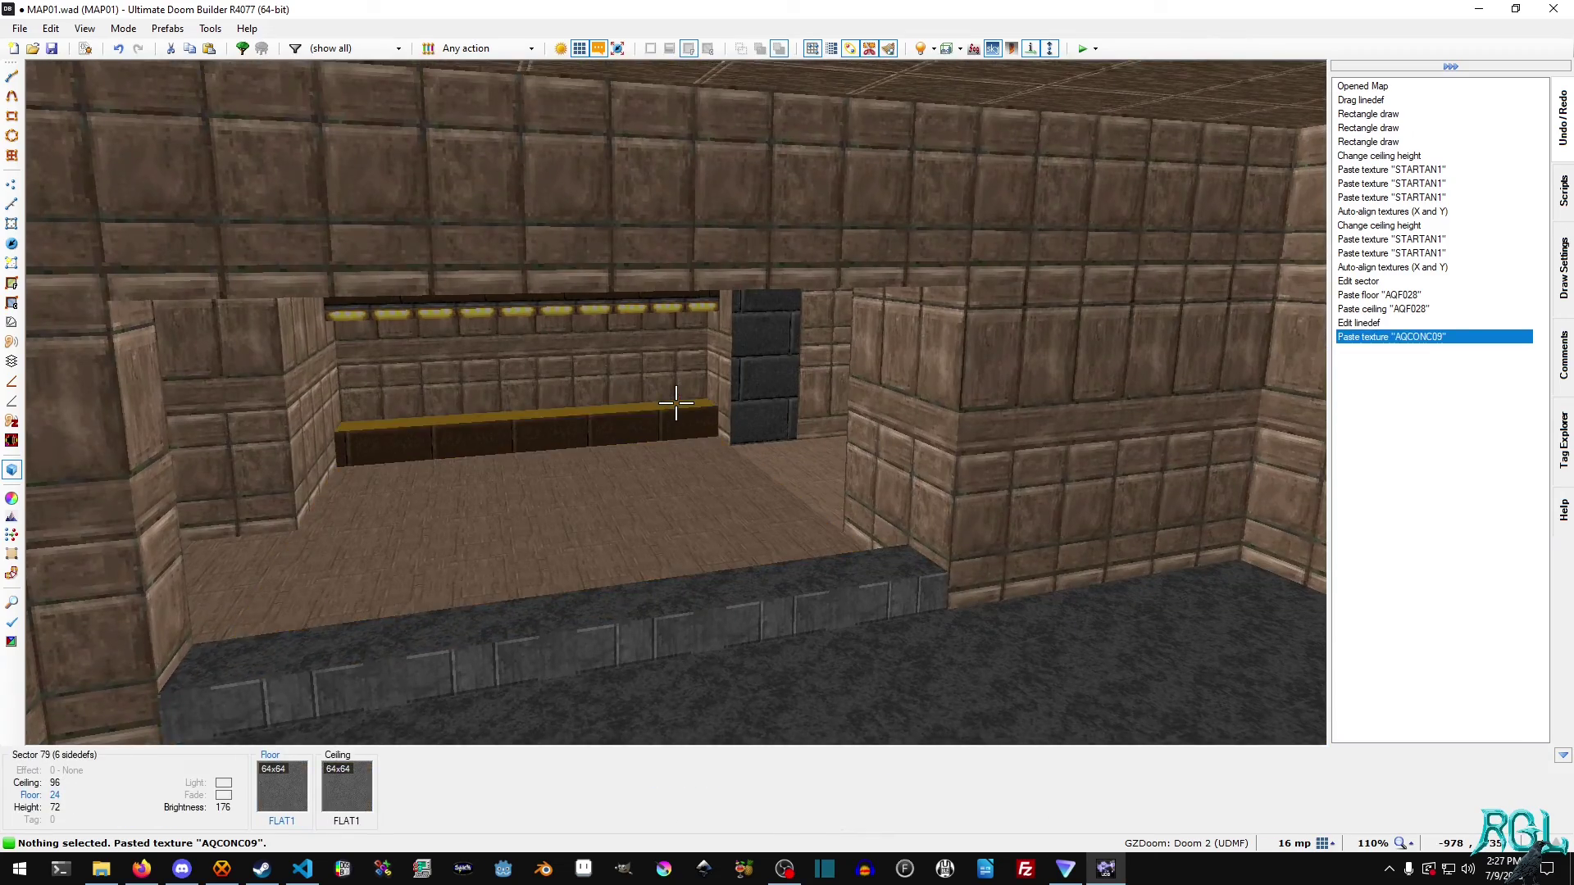
{"action": "key", "text": "w"}
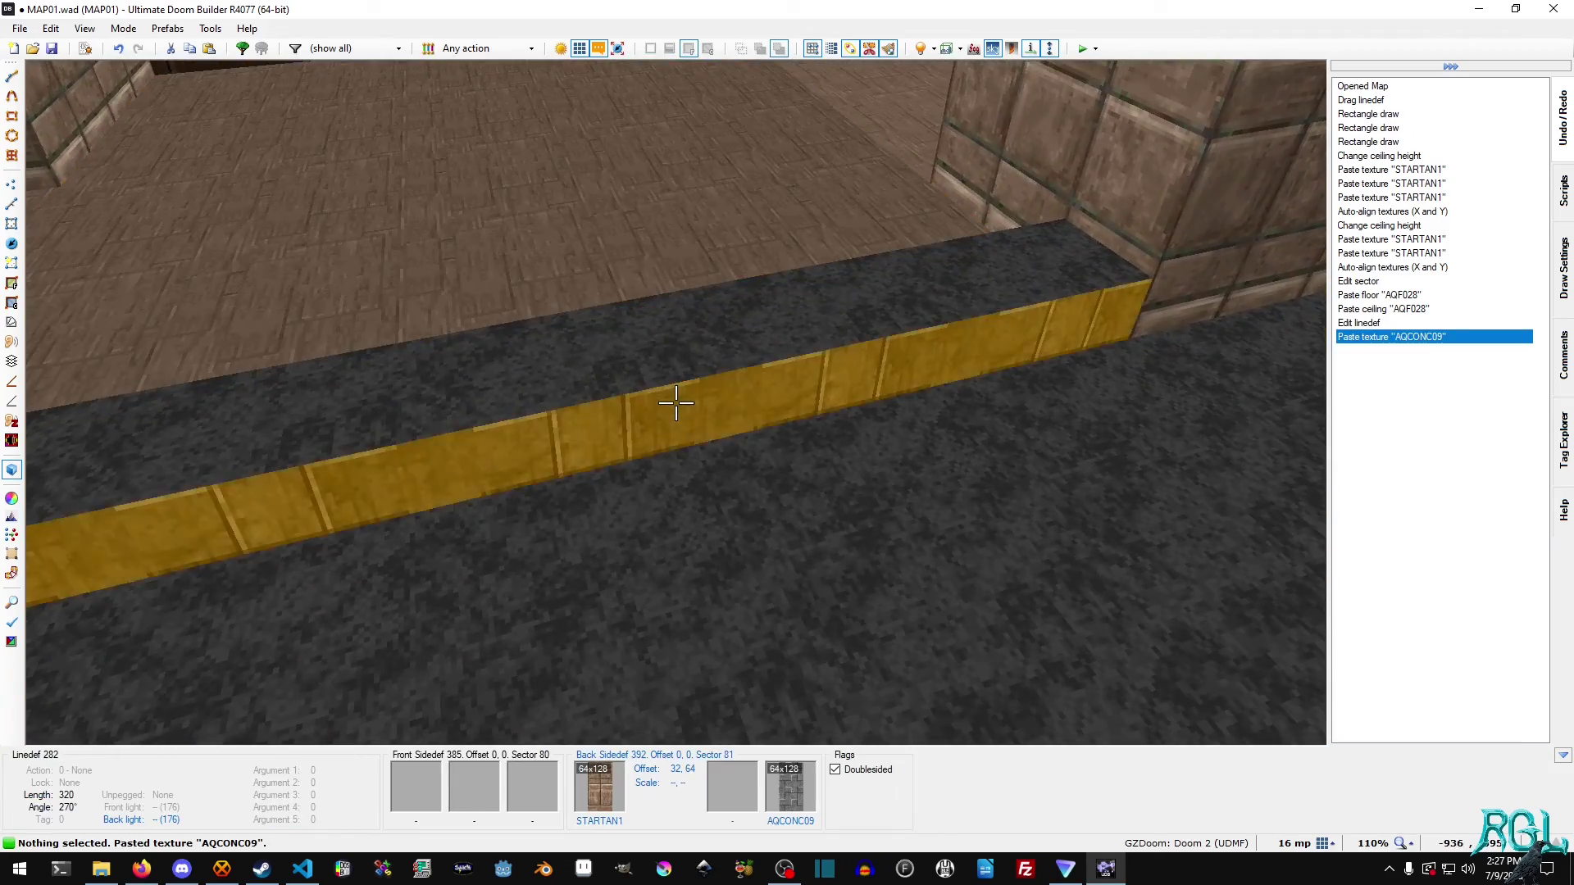
{"action": "key", "text": "w"}
{"action": "key", "text": "ctrl+a"}
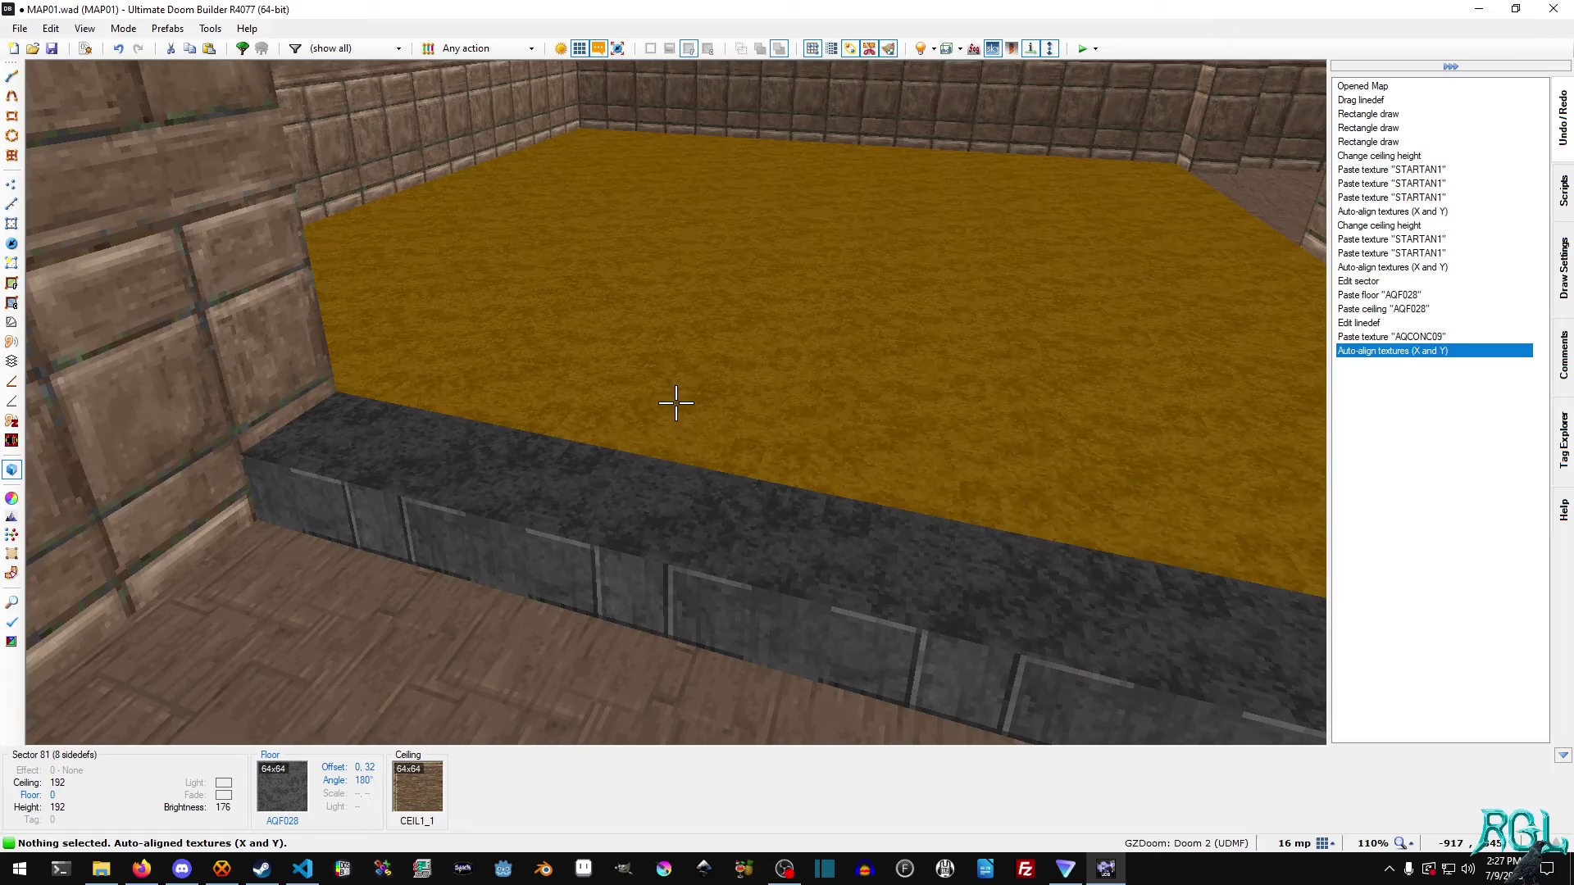
{"action": "key", "text": "ctrl+a"}
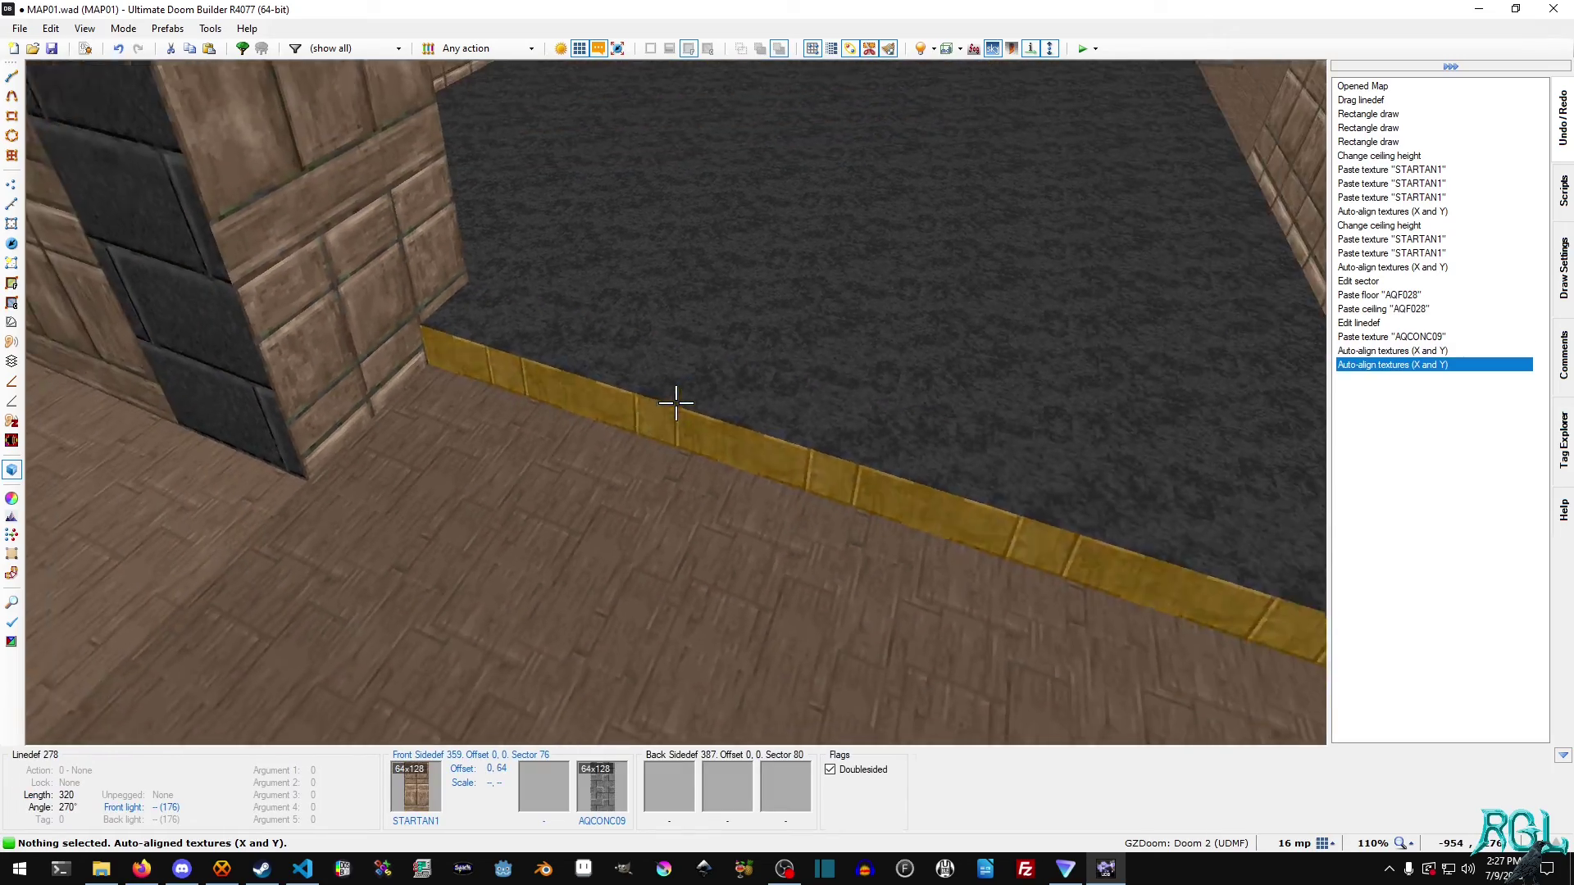
- Return to the 2D map and flip the long linedef between the window sector and the large room
{"action": "key", "text": "w"}
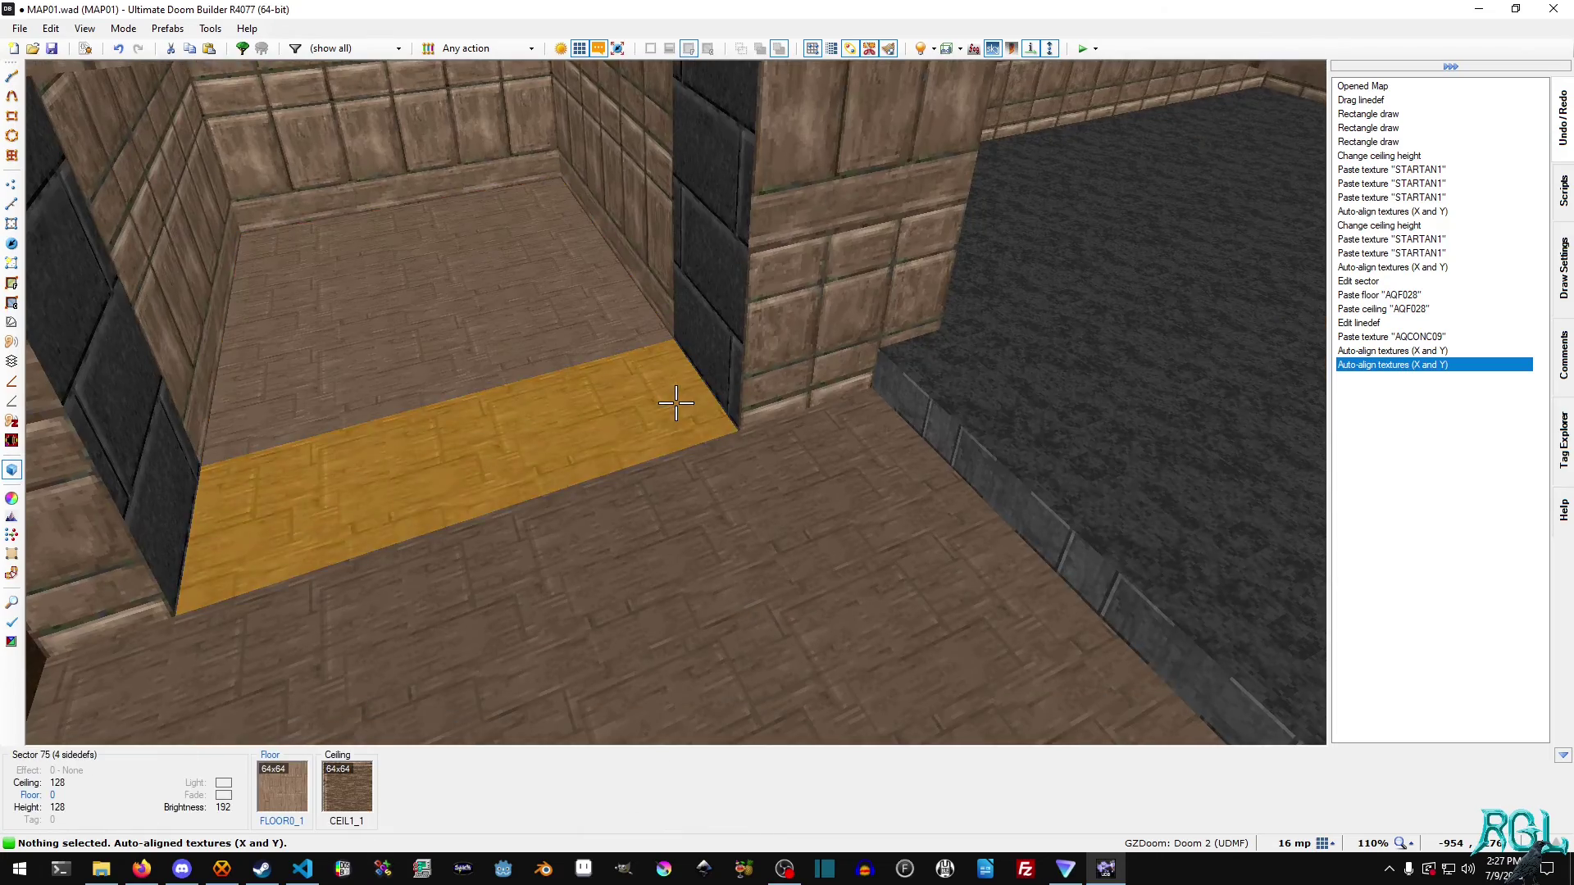
{"action": "key", "text": "w"}
{"action": "key", "text": "s"}
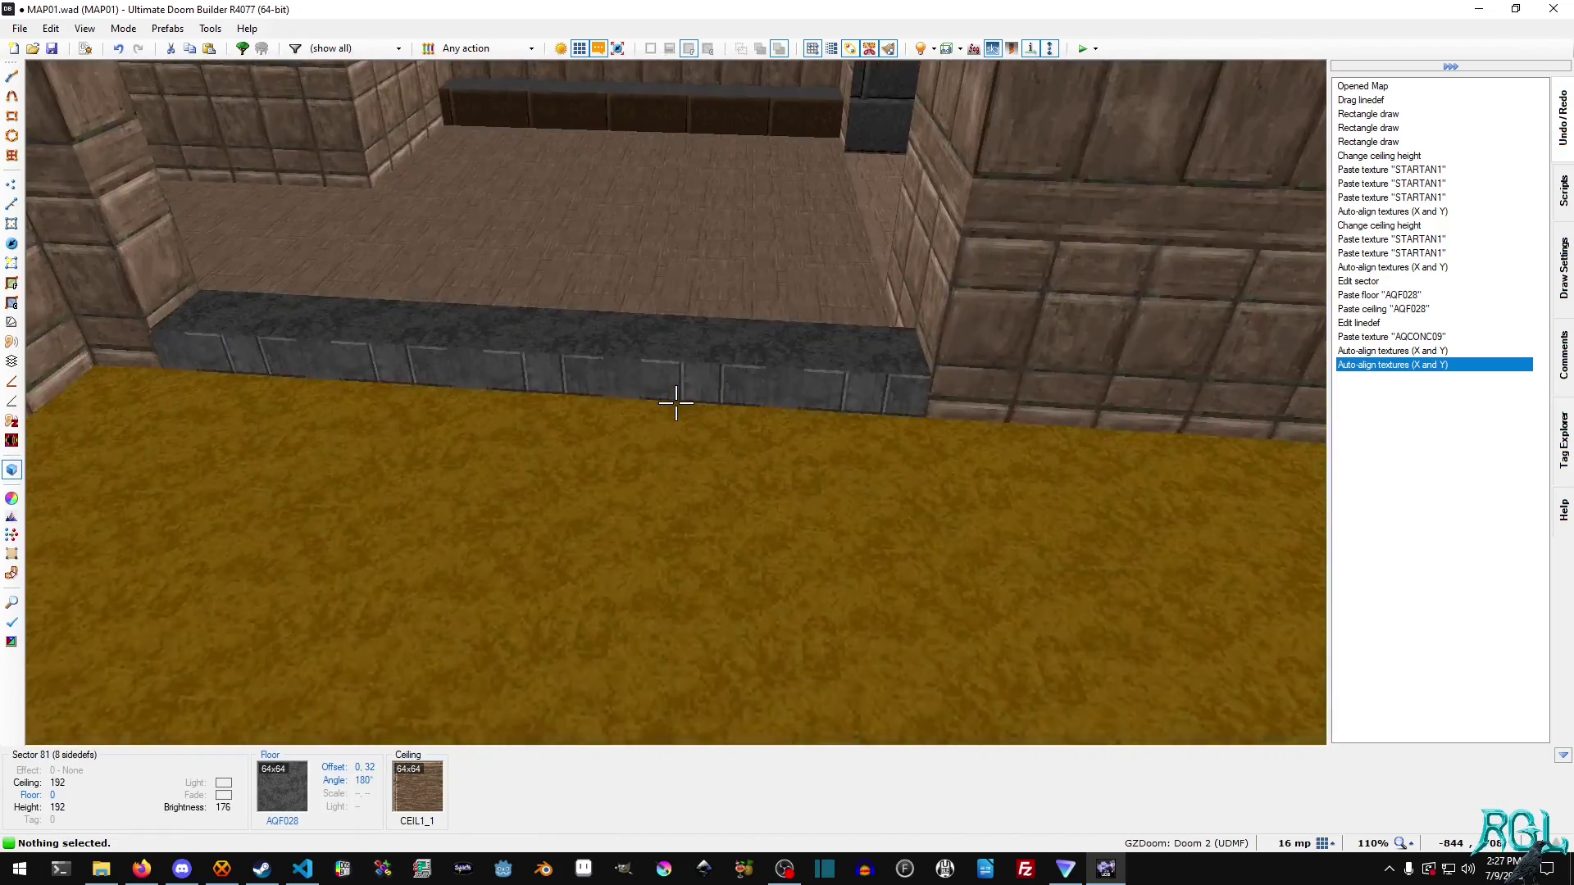
{"action": "key", "text": "s"}
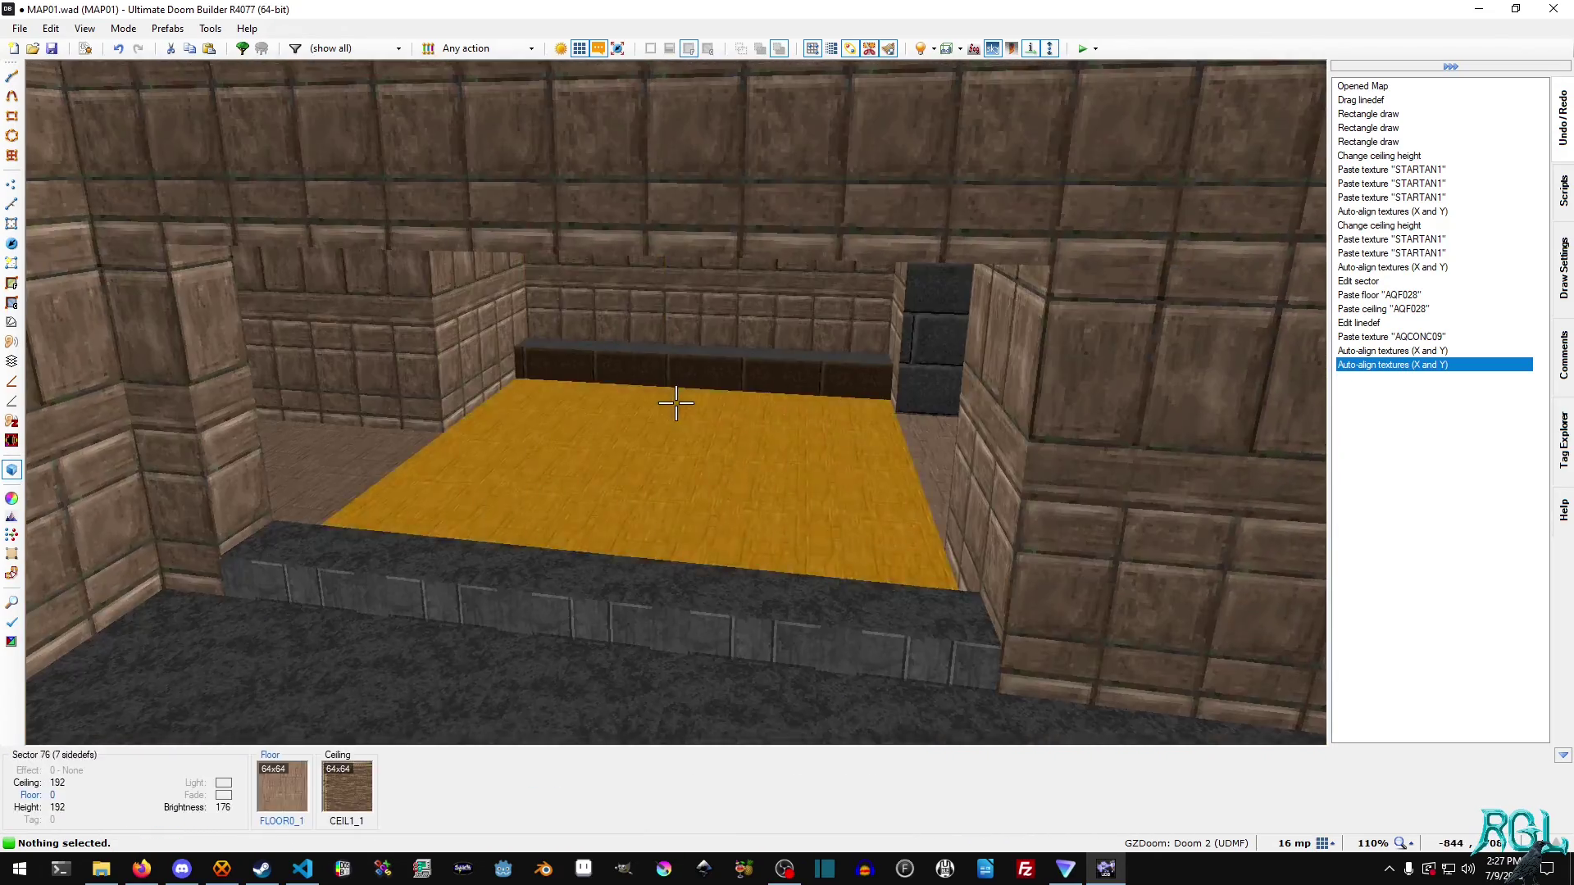
{"action": "key", "text": "q"}
{"action": "key", "text": "space"}
{"action": "scroll", "coordinate": [617, 319], "scroll_direction": "up", "scroll_amount": 2}
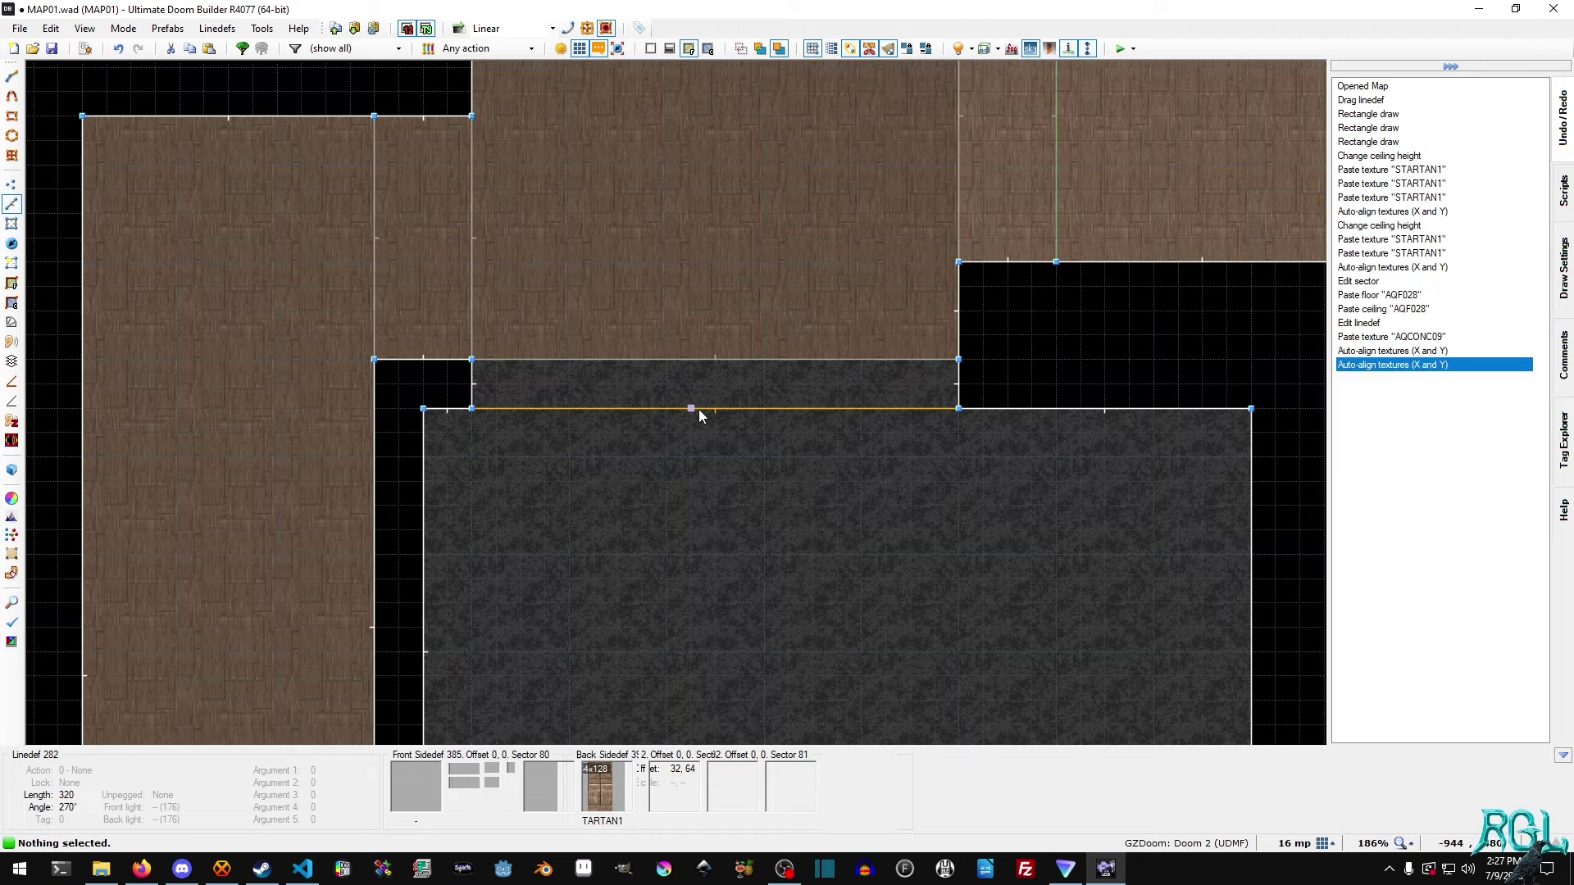
{"action": "key", "text": "f"}
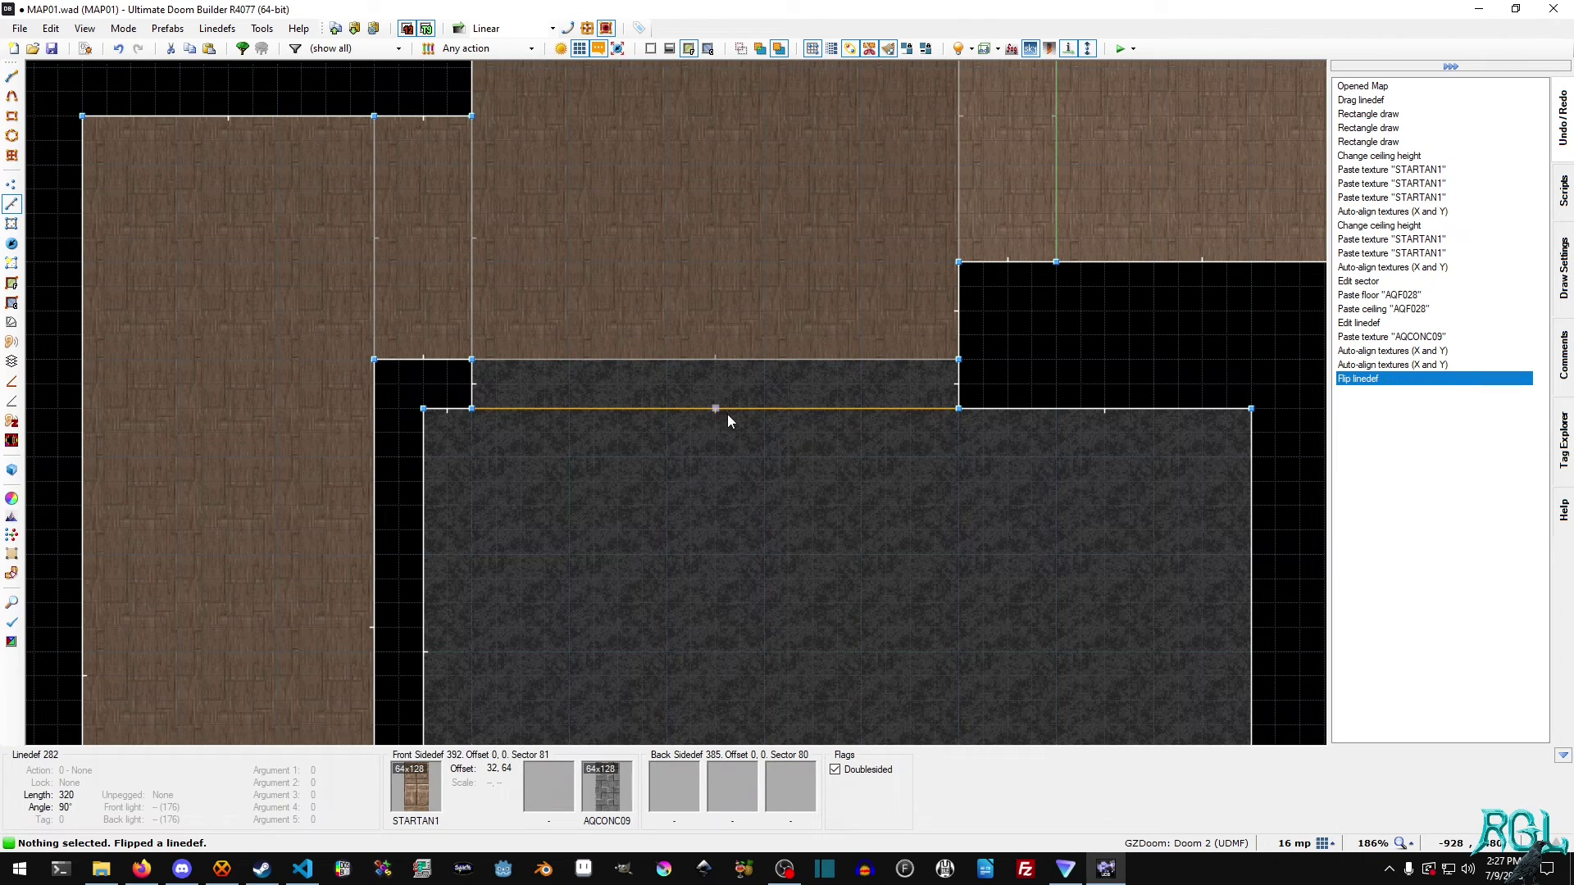
- Set the front middle texture of both long window linedefs to AQCONC17 and return to the 3D view
{"action": "scroll", "coordinate": [725, 417], "scroll_direction": "up", "scroll_amount": 4}
{"action": "scroll", "coordinate": [672, 470], "scroll_direction": "down", "scroll_amount": 3}
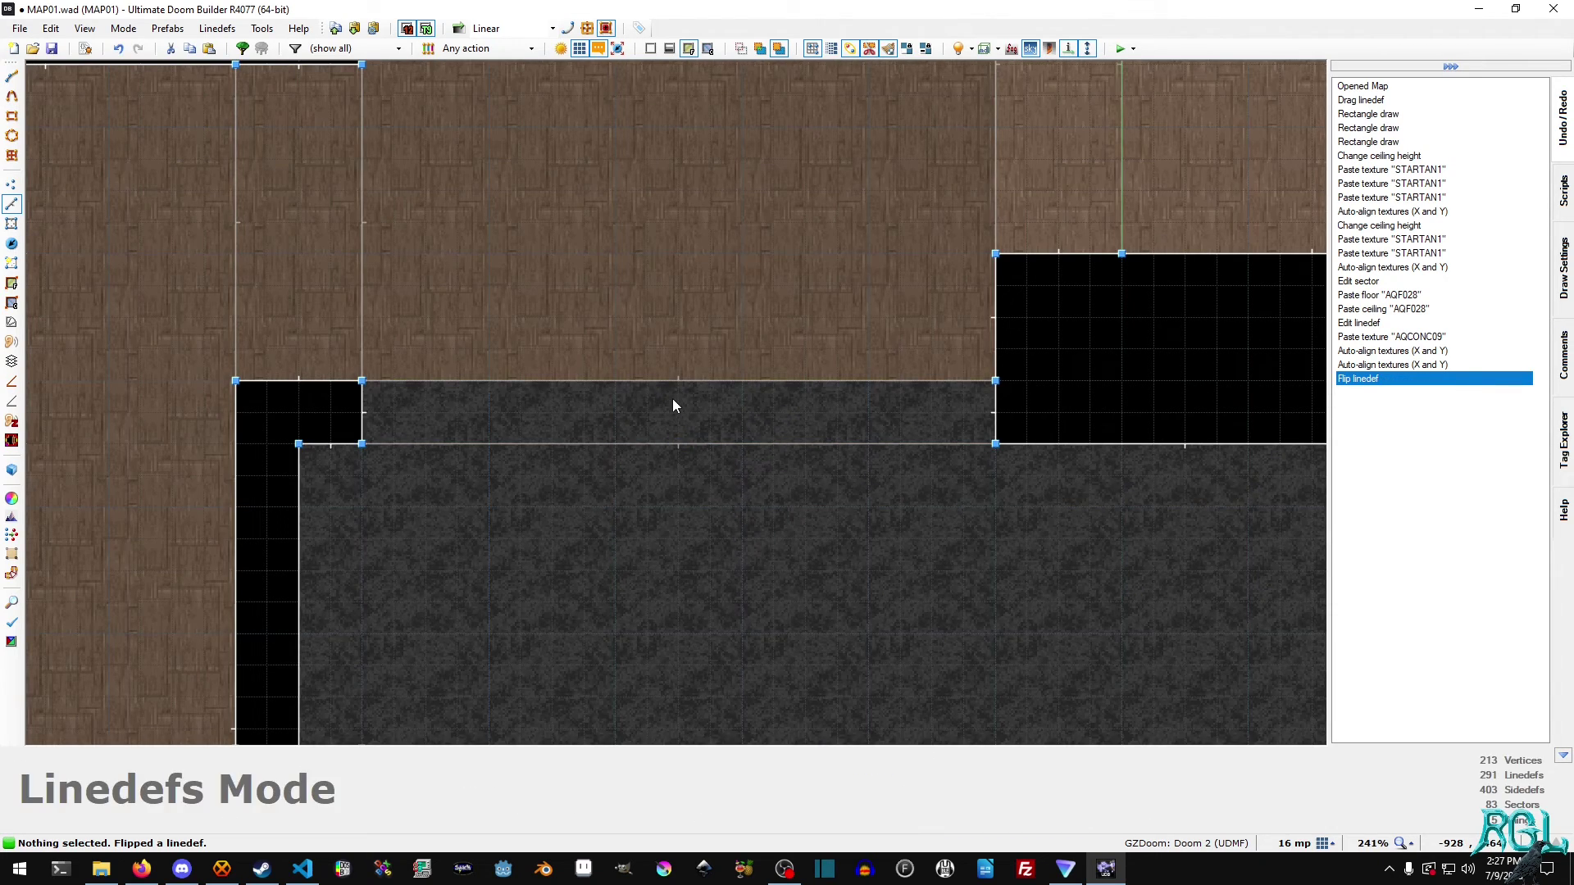
{"action": "left_click", "coordinate": [673, 392]}
{"action": "left_click", "coordinate": [679, 443]}
{"action": "right_click", "coordinate": [679, 443]}
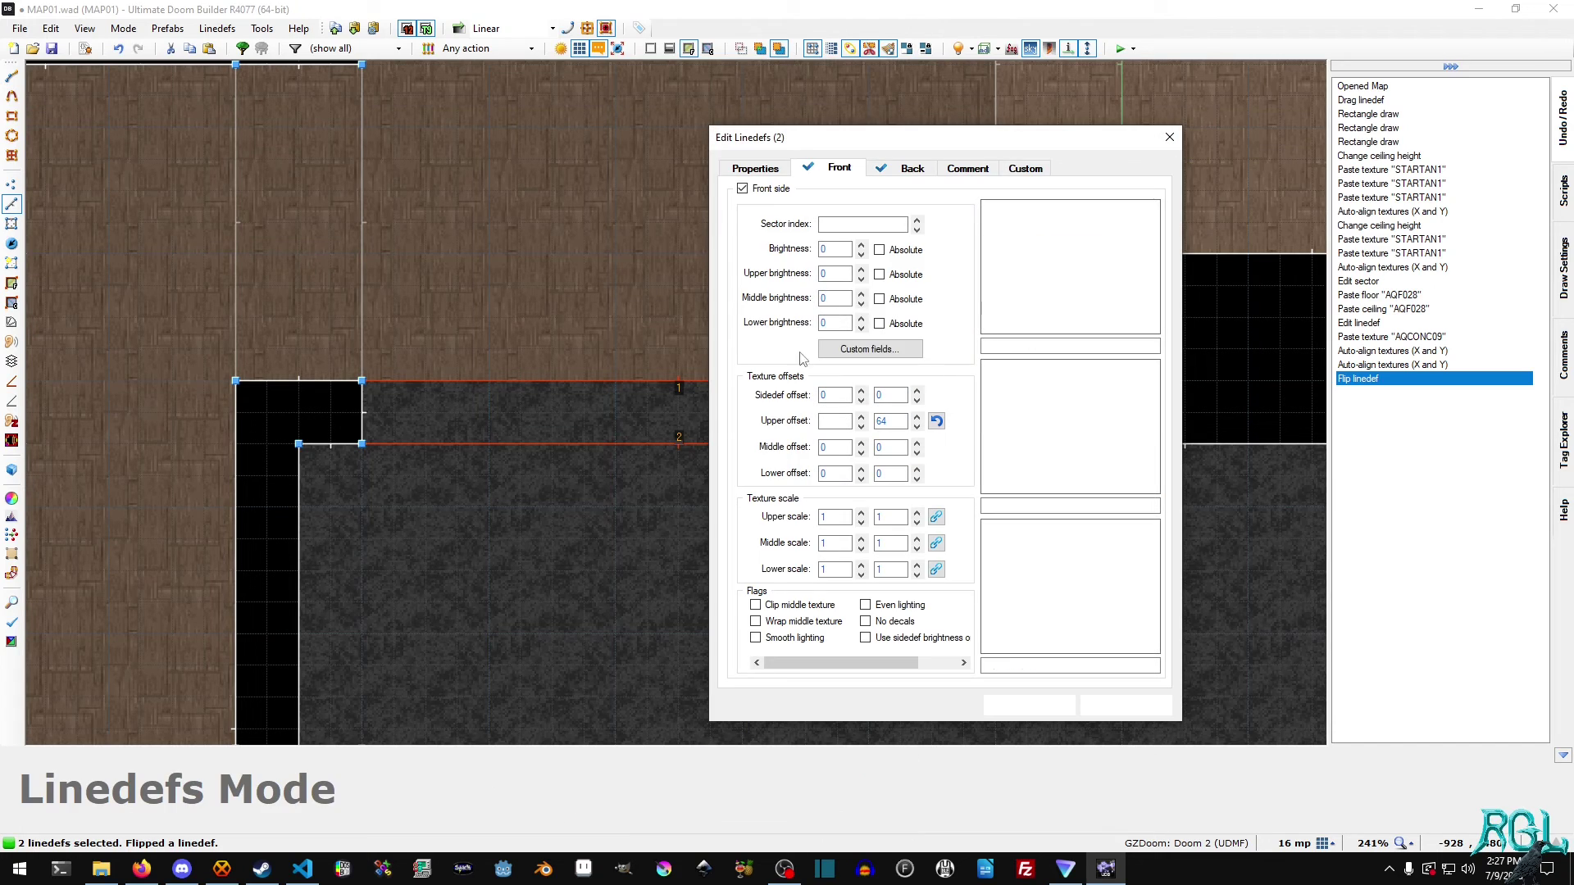
{"action": "left_click", "coordinate": [1023, 430]}
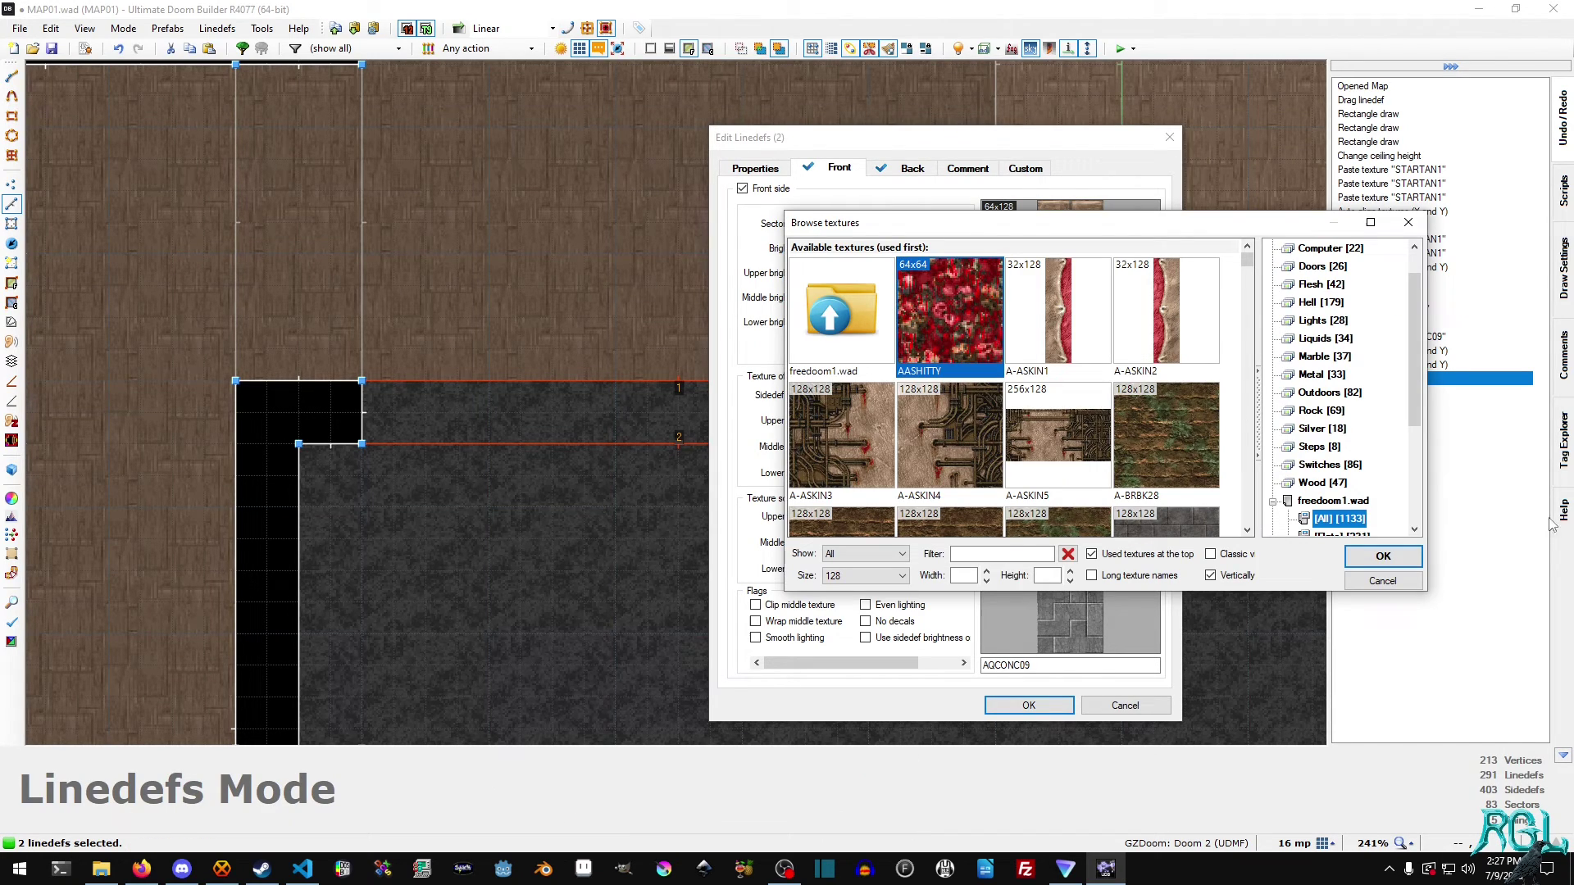
{"action": "type", "text": "AQ"}
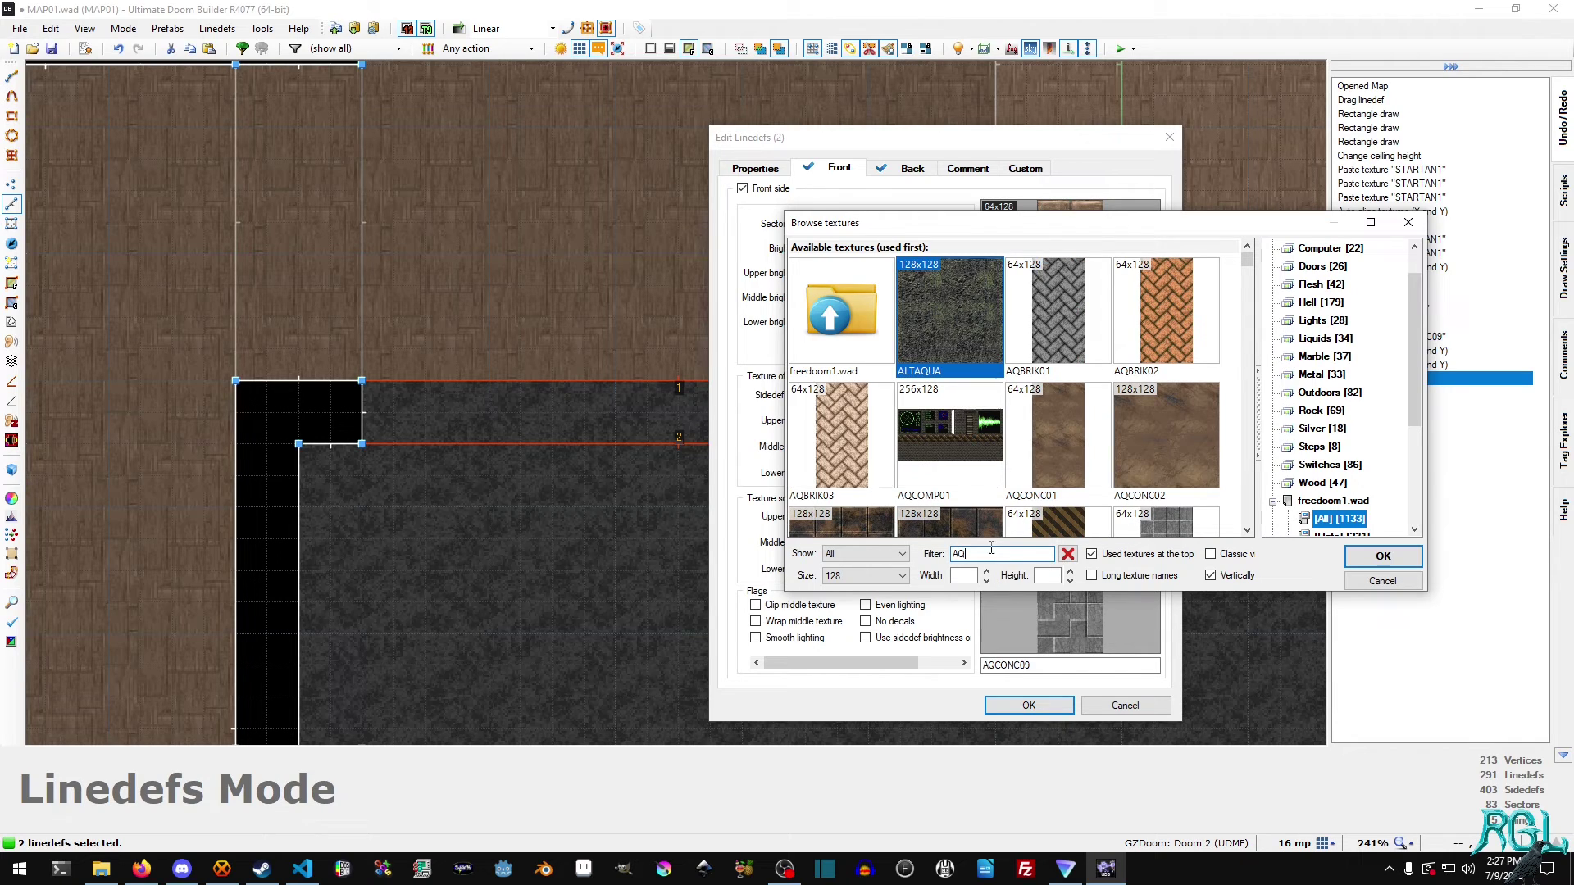
{"action": "scroll", "coordinate": [1056, 413], "scroll_direction": "down", "scroll_amount": 1}
{"action": "left_click", "coordinate": [1092, 448]}
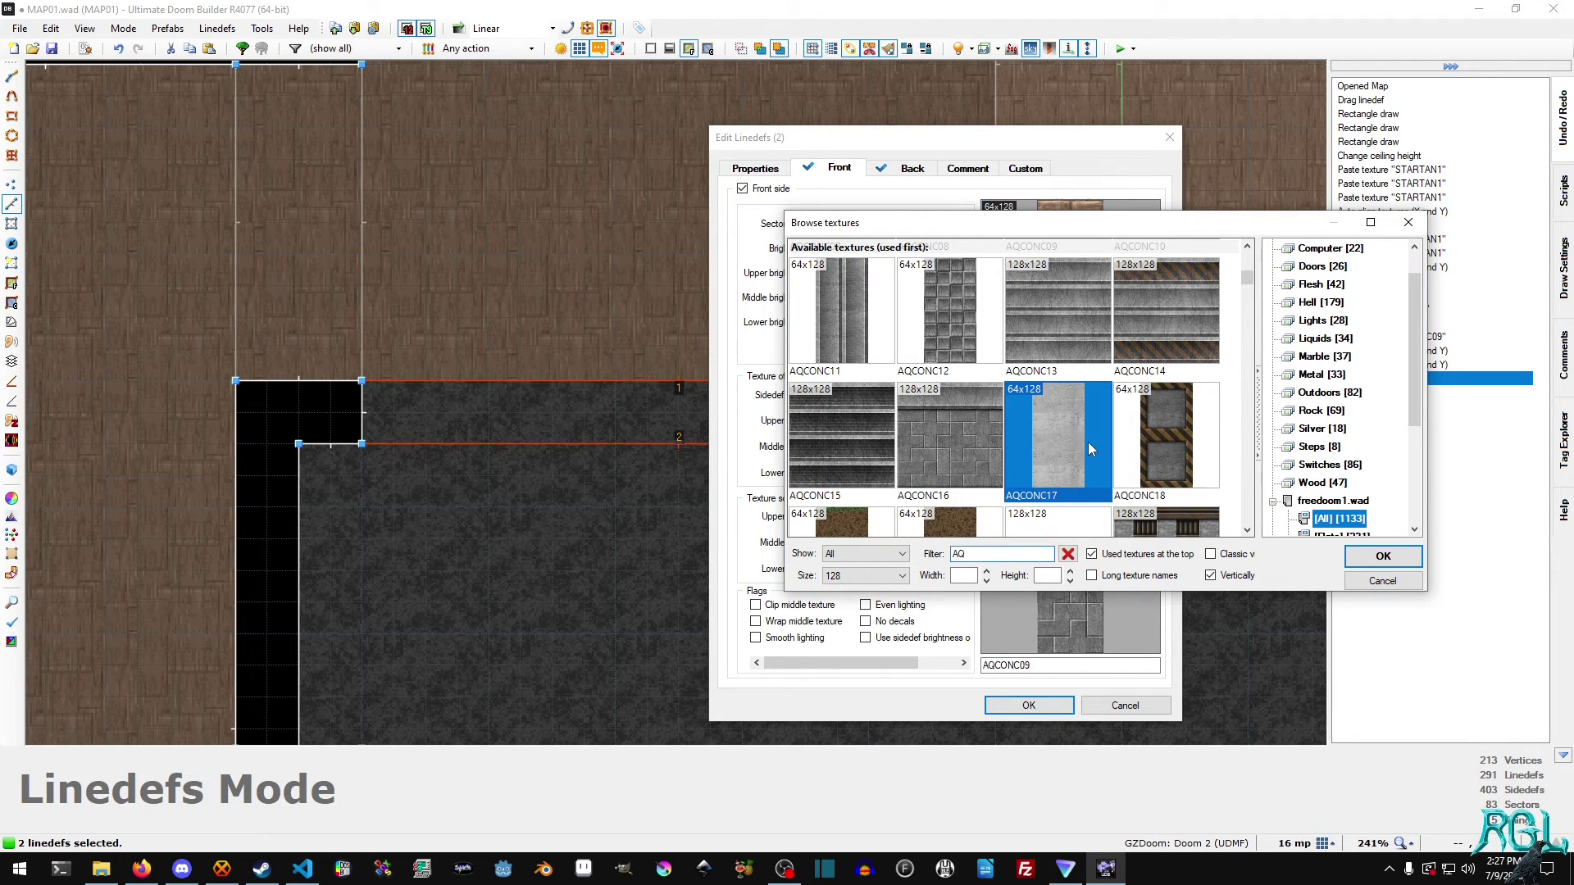
{"action": "left_click", "coordinate": [1381, 558]}
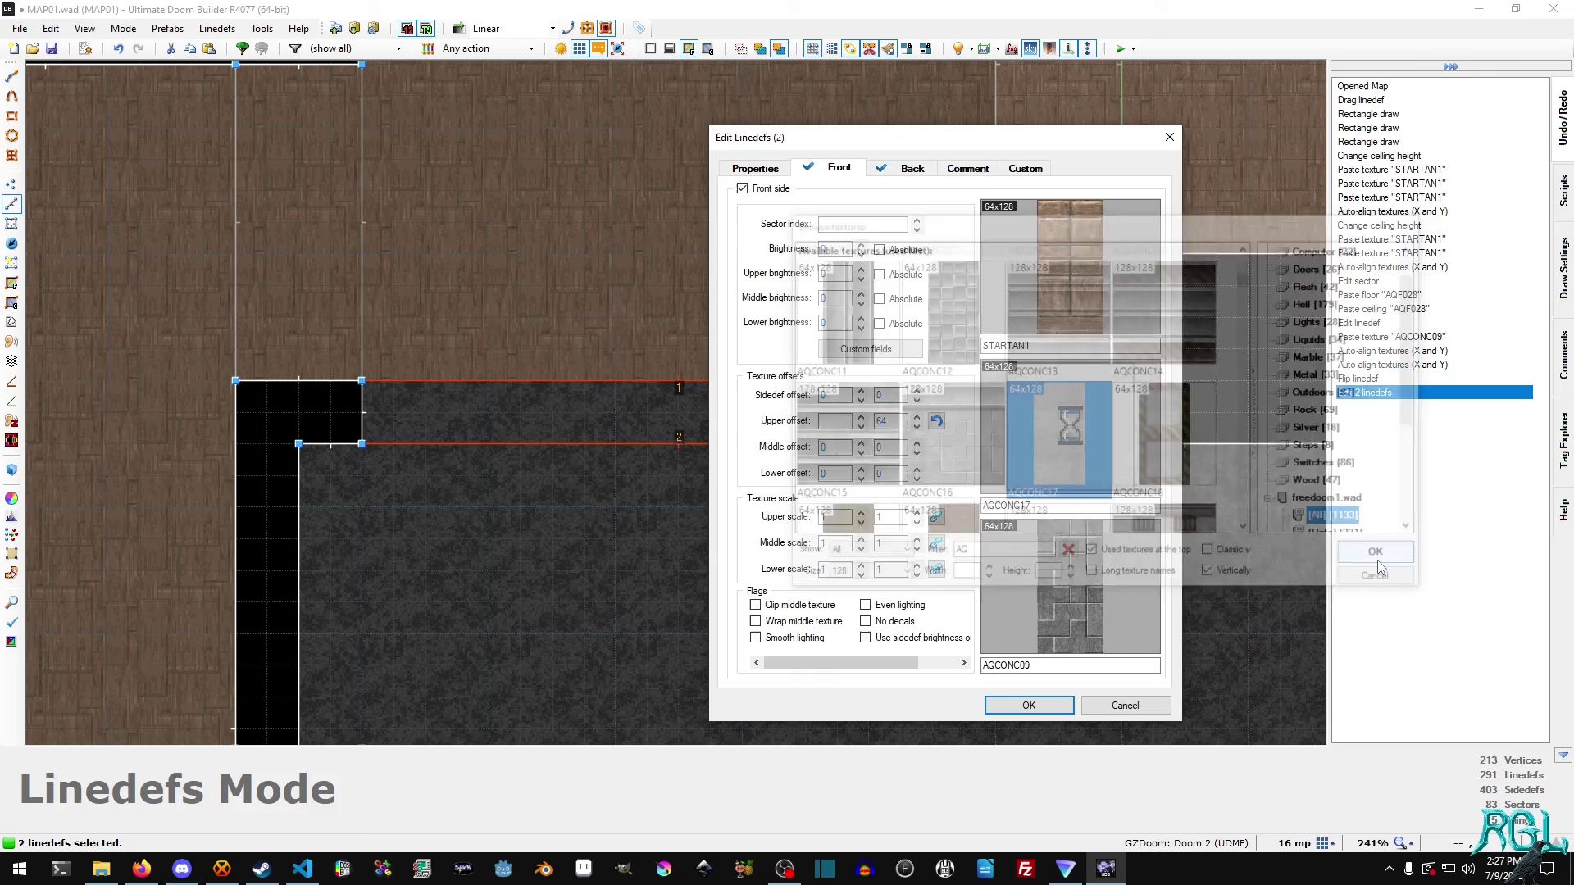
{"action": "left_click", "coordinate": [1029, 704]}
{"action": "key", "text": "q"}
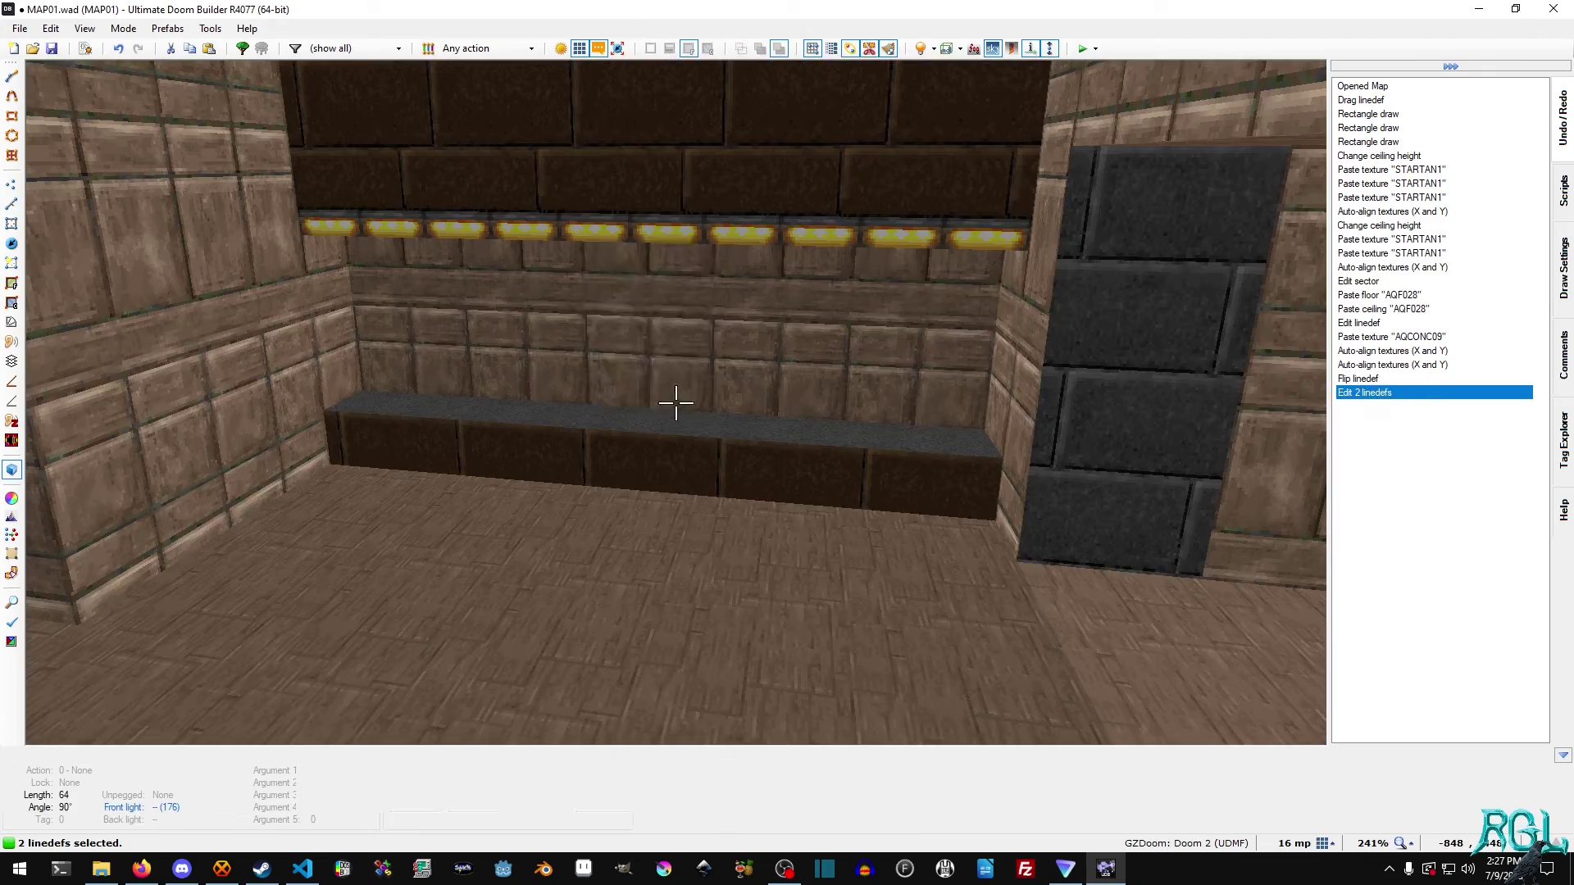
- Turn off surface highlighting and examine the AQCONC17 middle texture across the window opening from the wood-floored room
{"action": "key", "text": "s"}
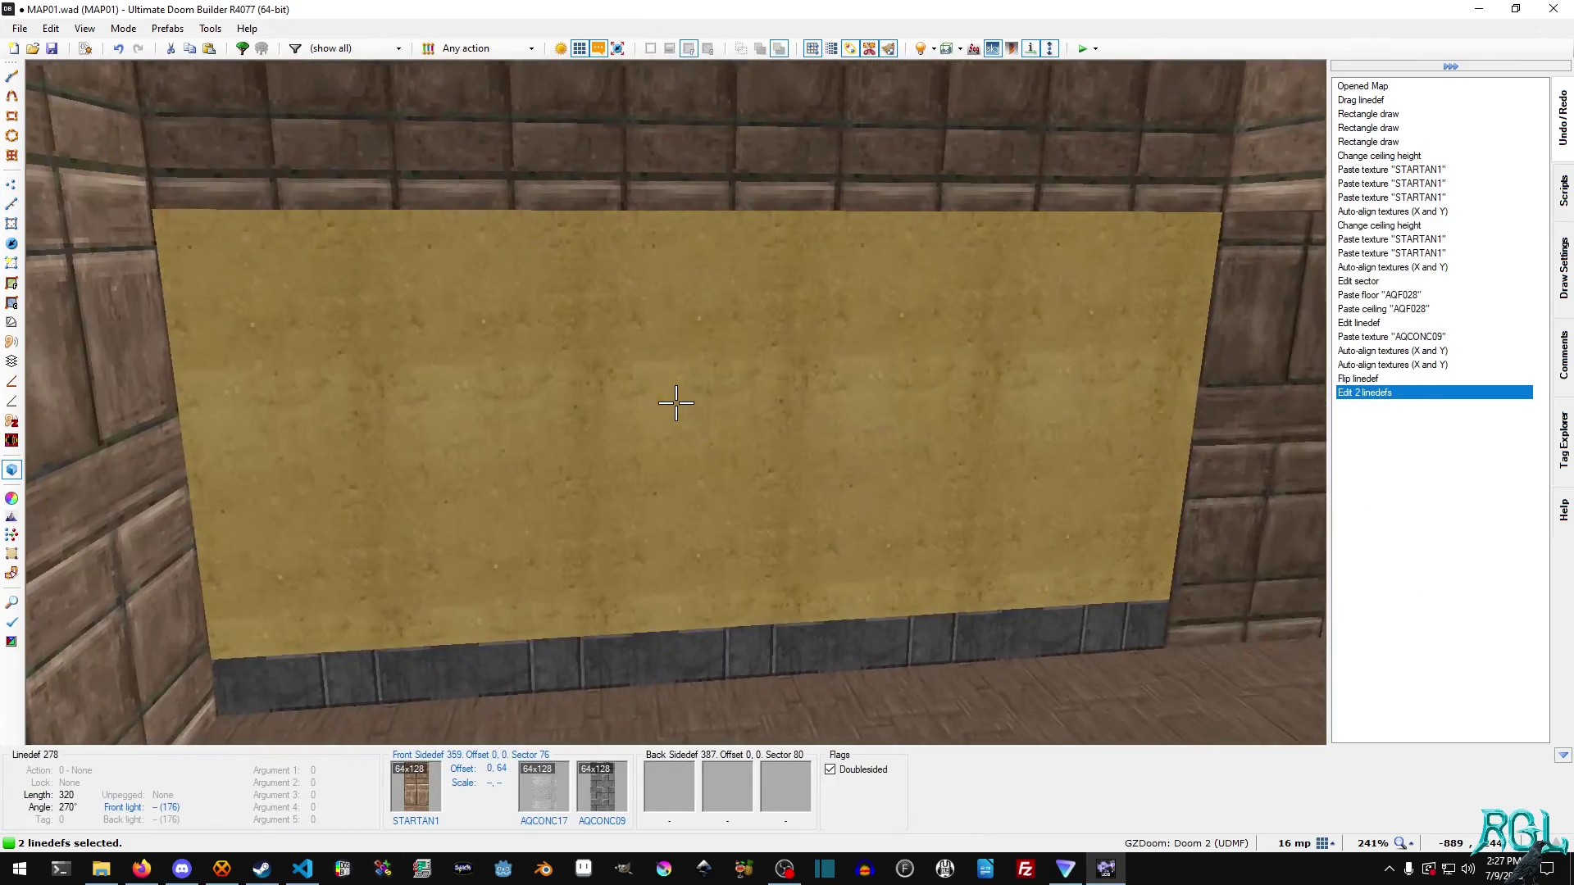
{"action": "key", "text": "h"}
{"action": "key", "text": "w"}
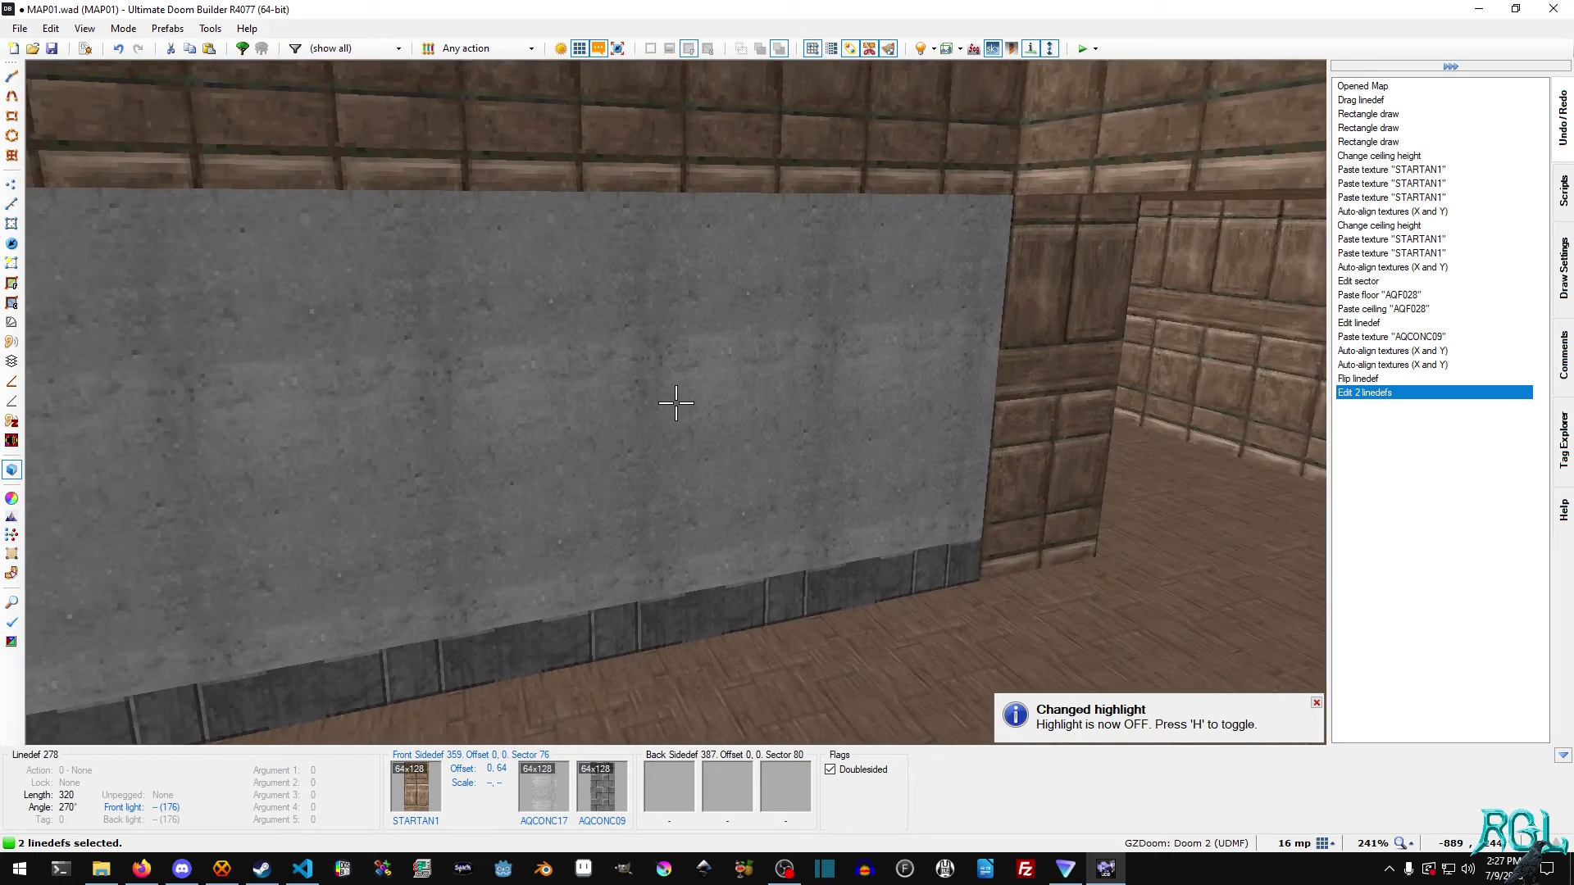
{"action": "key", "text": "d"}
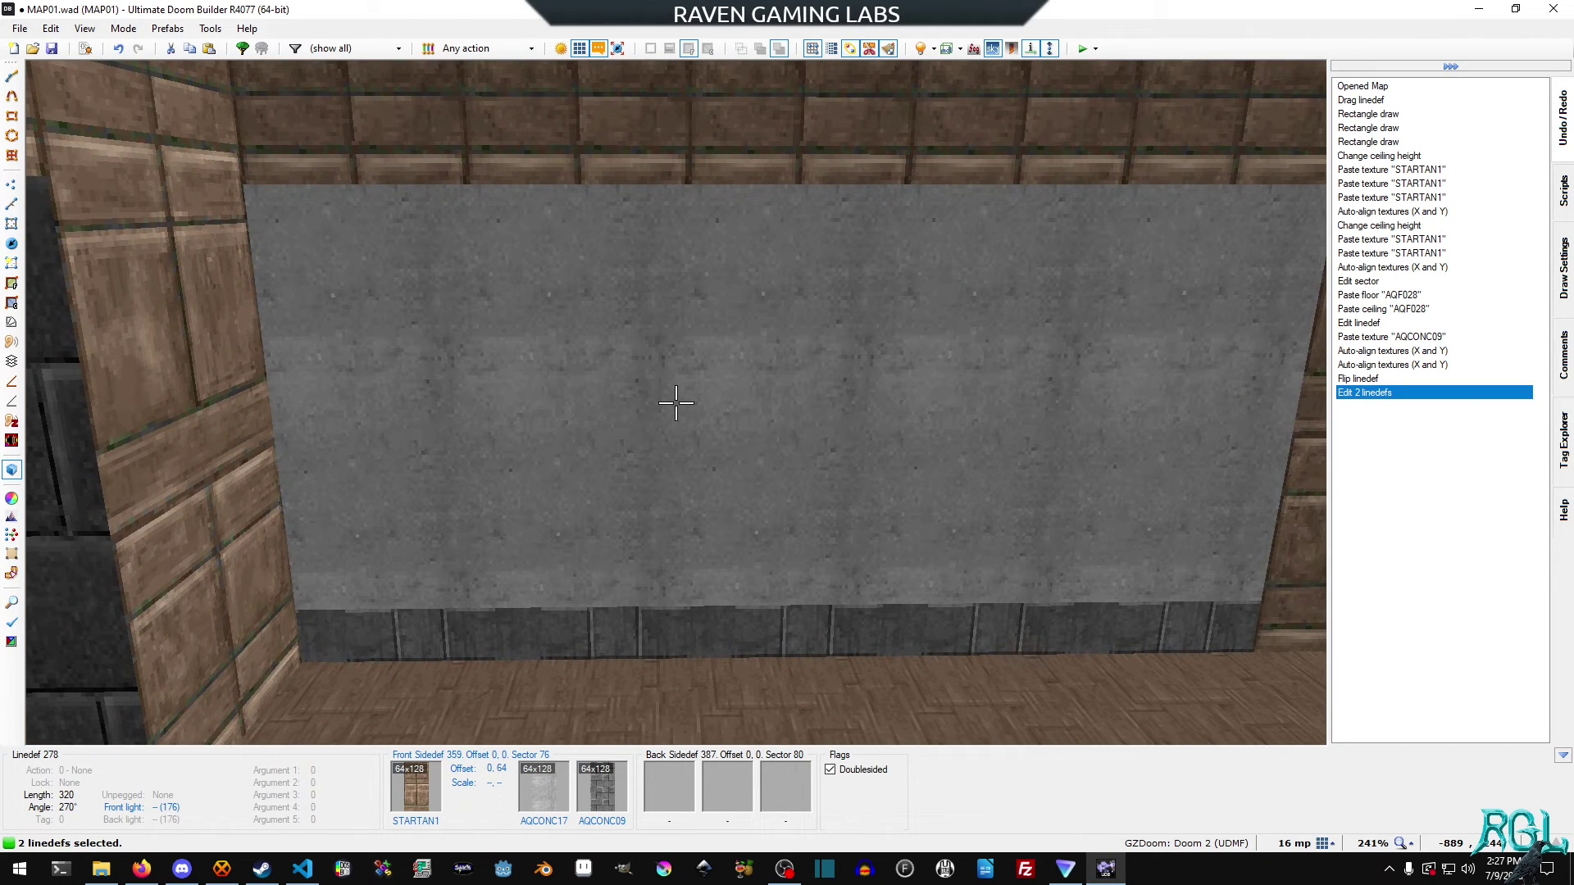
- Set the alpha of both long window linedefs to 0.3 and return to the 3D view
{"action": "key", "text": "q"}
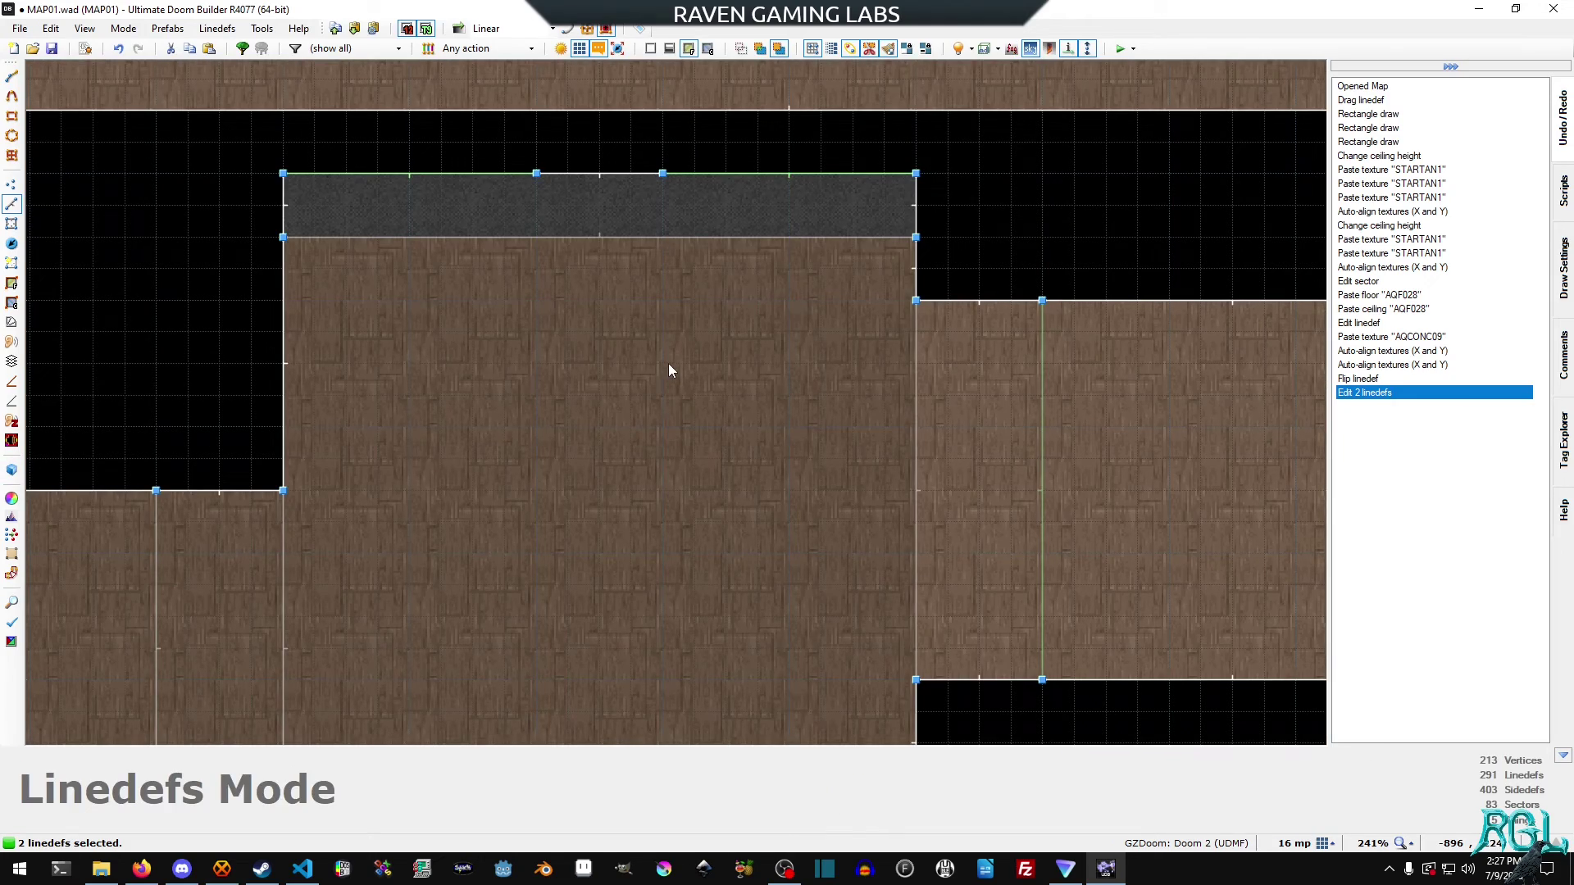
{"action": "scroll", "coordinate": [647, 371], "scroll_direction": "down", "scroll_amount": 6}
{"action": "scroll", "coordinate": [626, 502], "scroll_direction": "up", "scroll_amount": 4}
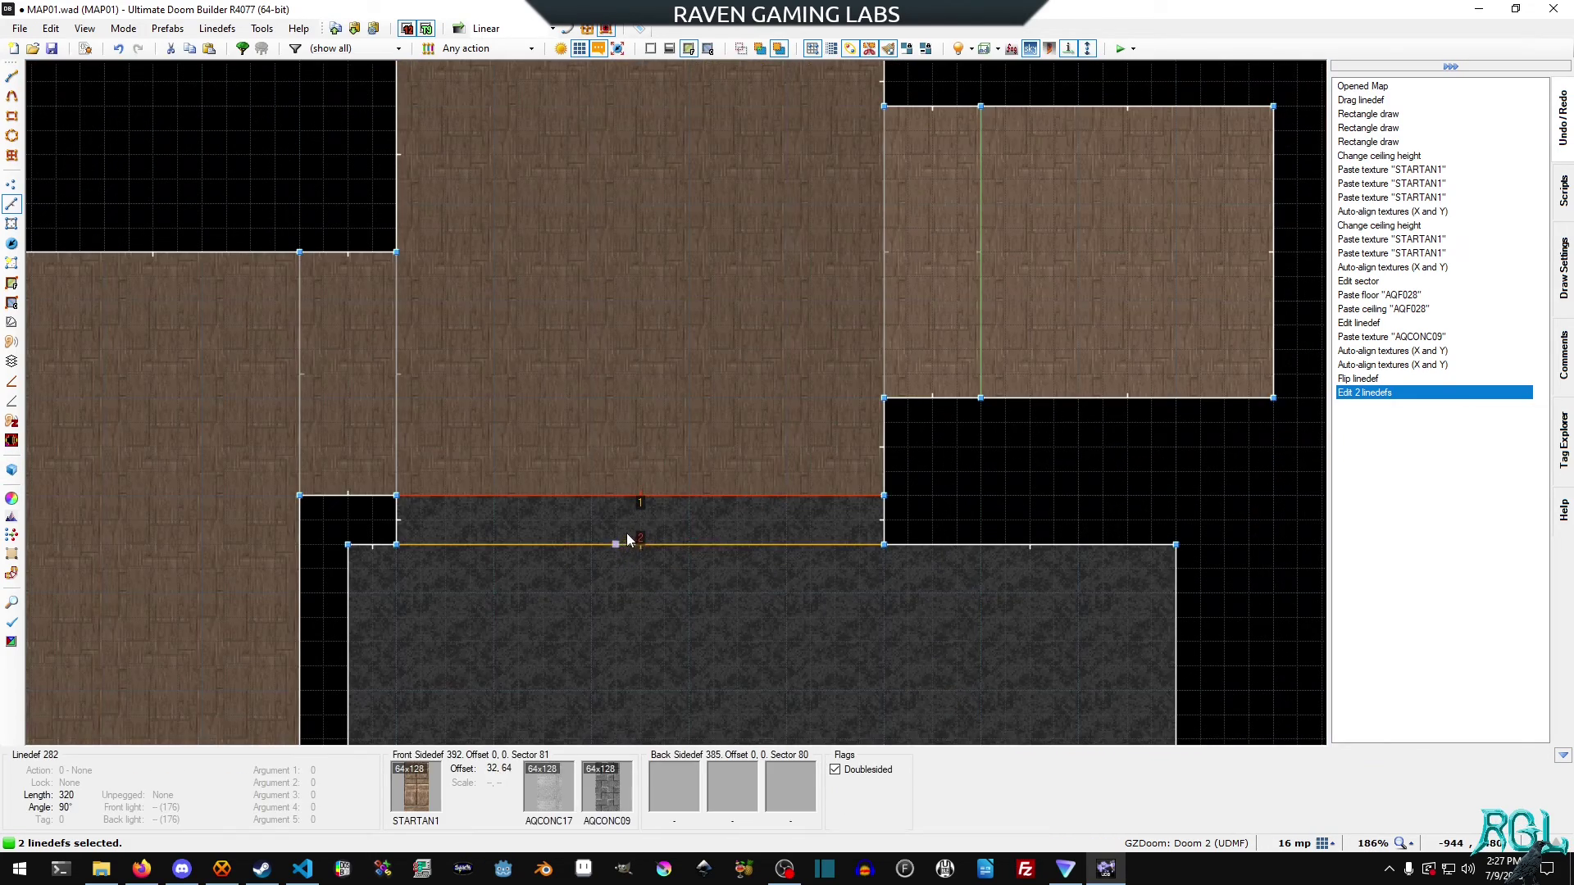
{"action": "right_click", "coordinate": [675, 504]}
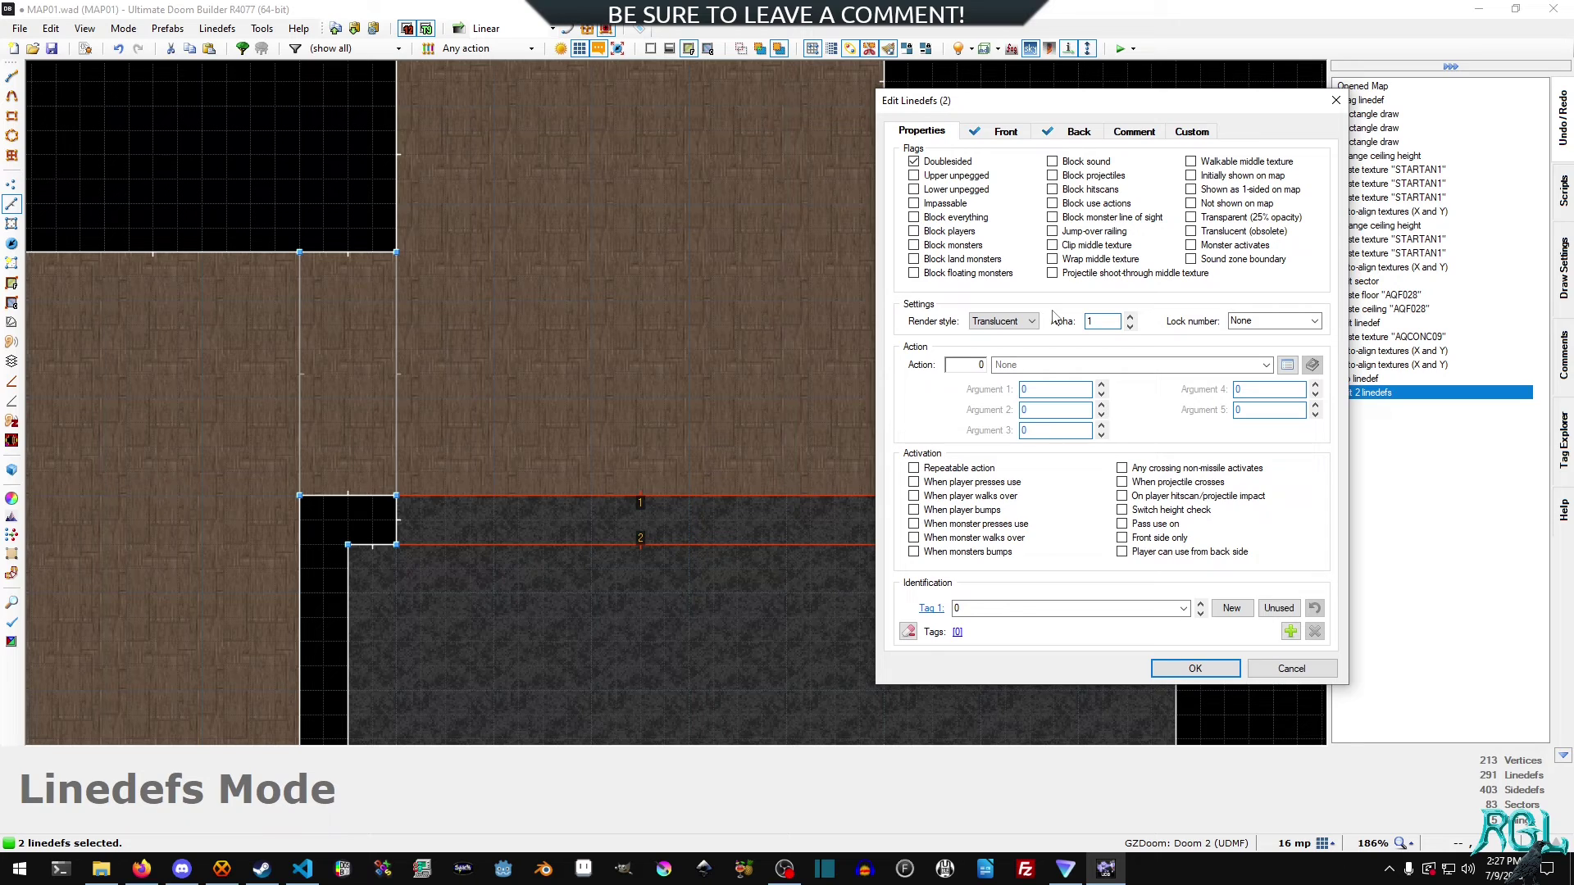
{"action": "key", "text": "BackSpace"}
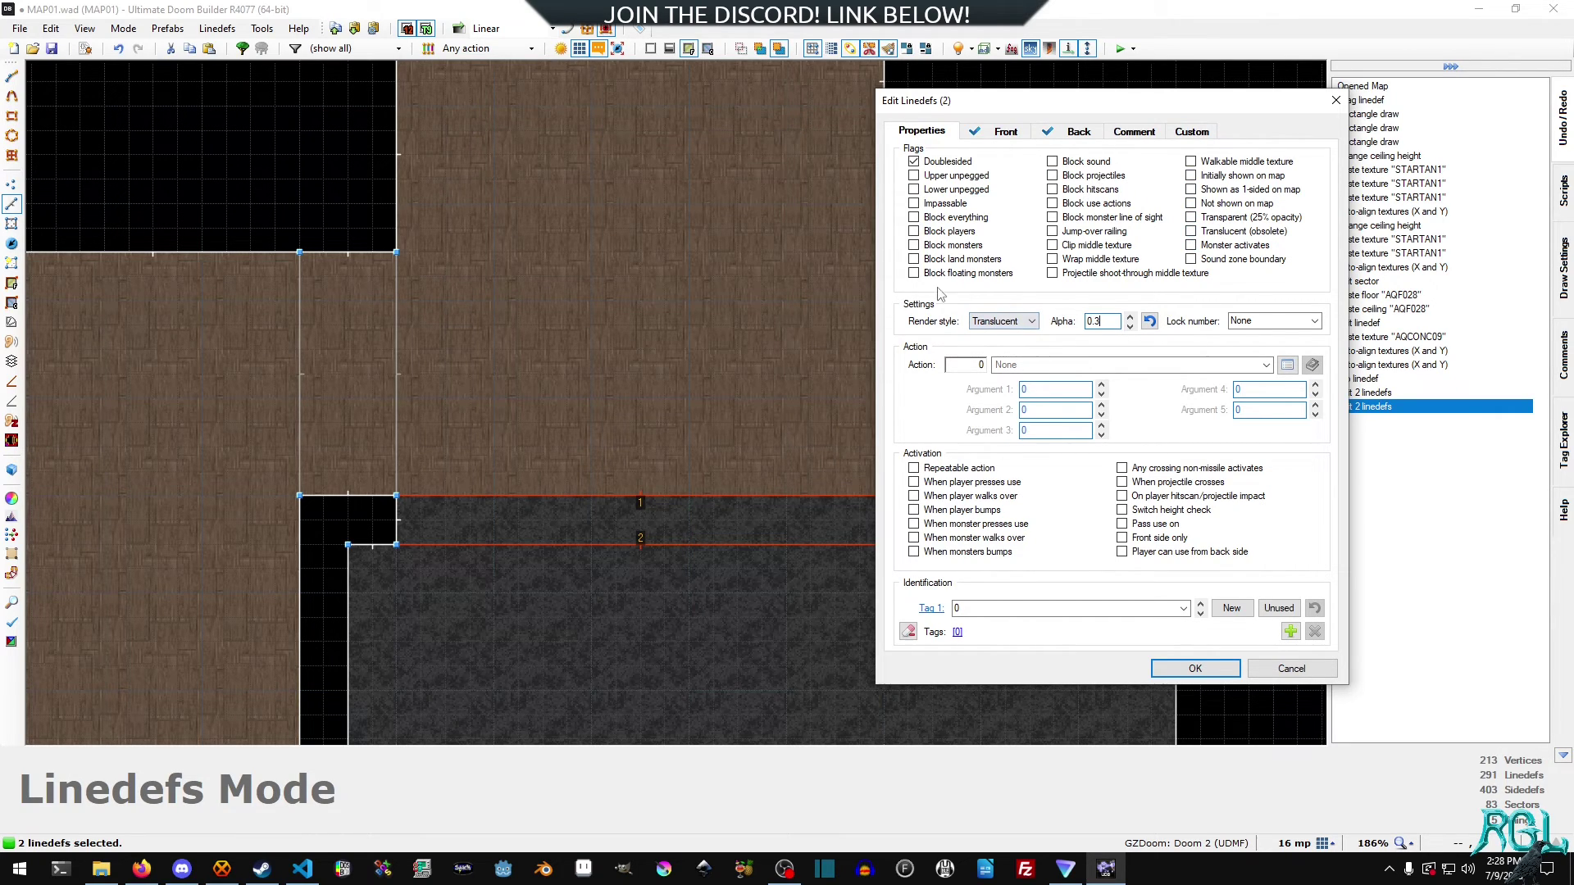
{"action": "left_click", "coordinate": [1195, 667]}
{"action": "key", "text": "q"}
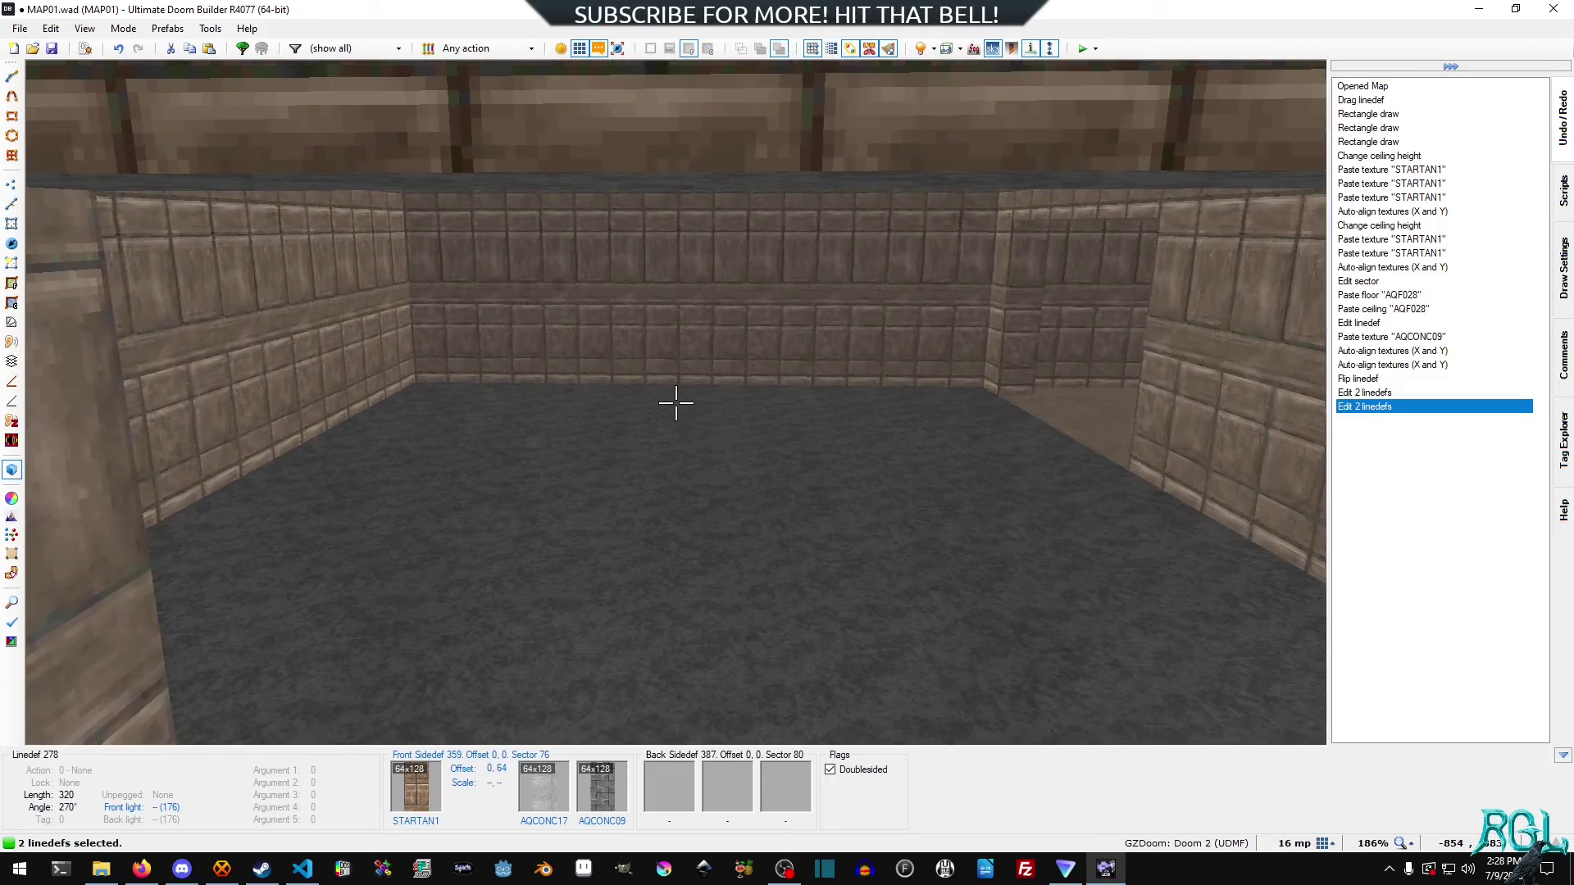
- Examine the translucent window from several angles in 3D and return to the 2D map
{"action": "key", "text": "s"}
{"action": "key", "text": "d"}
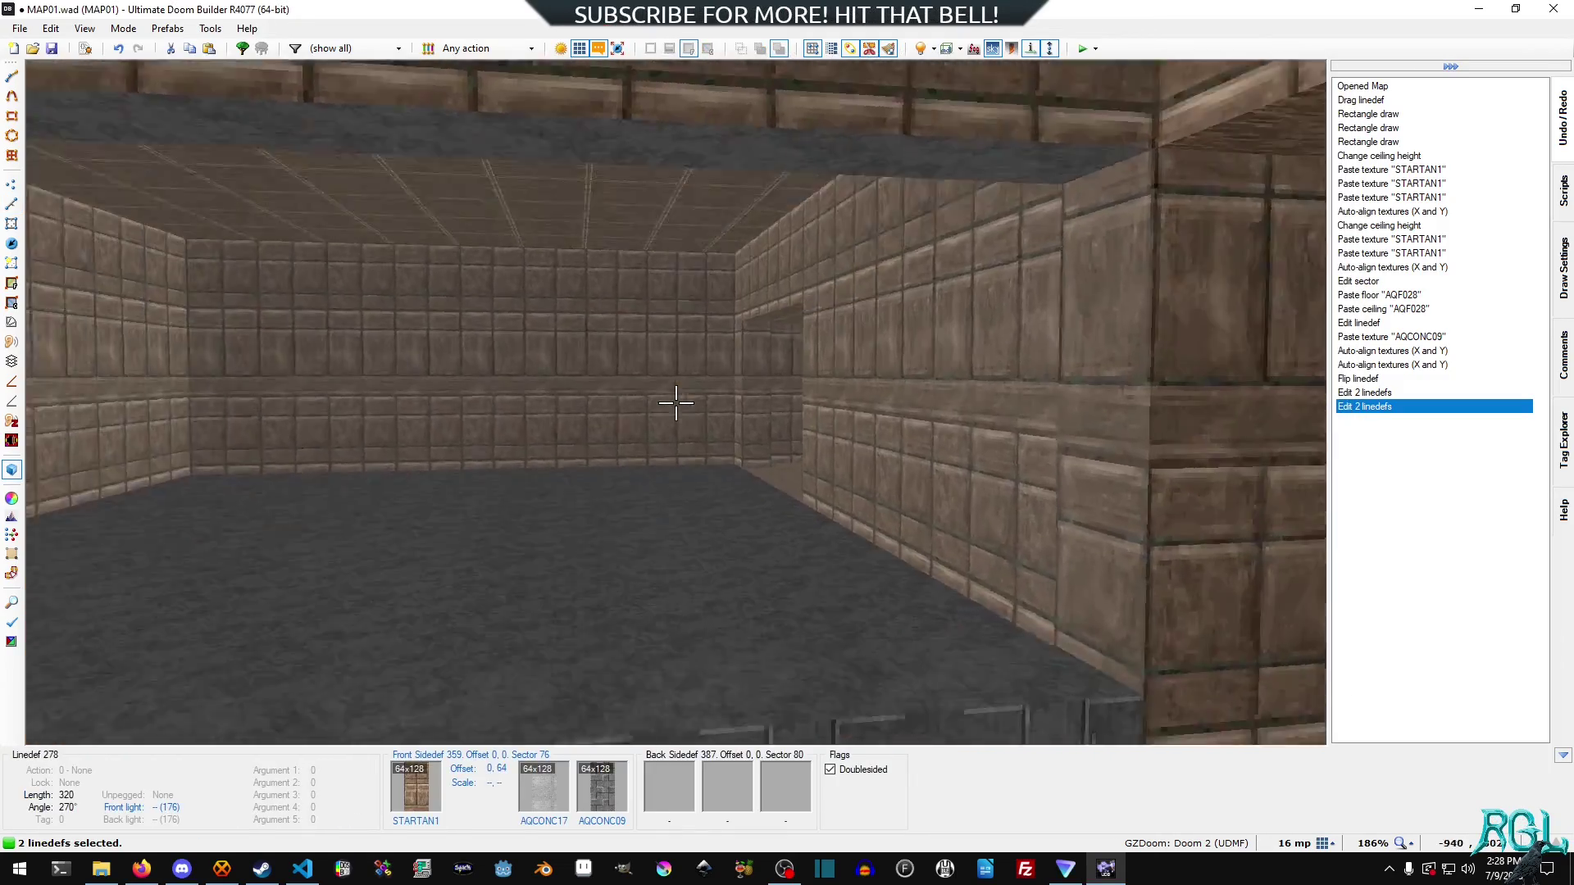
{"action": "key", "text": "a"}
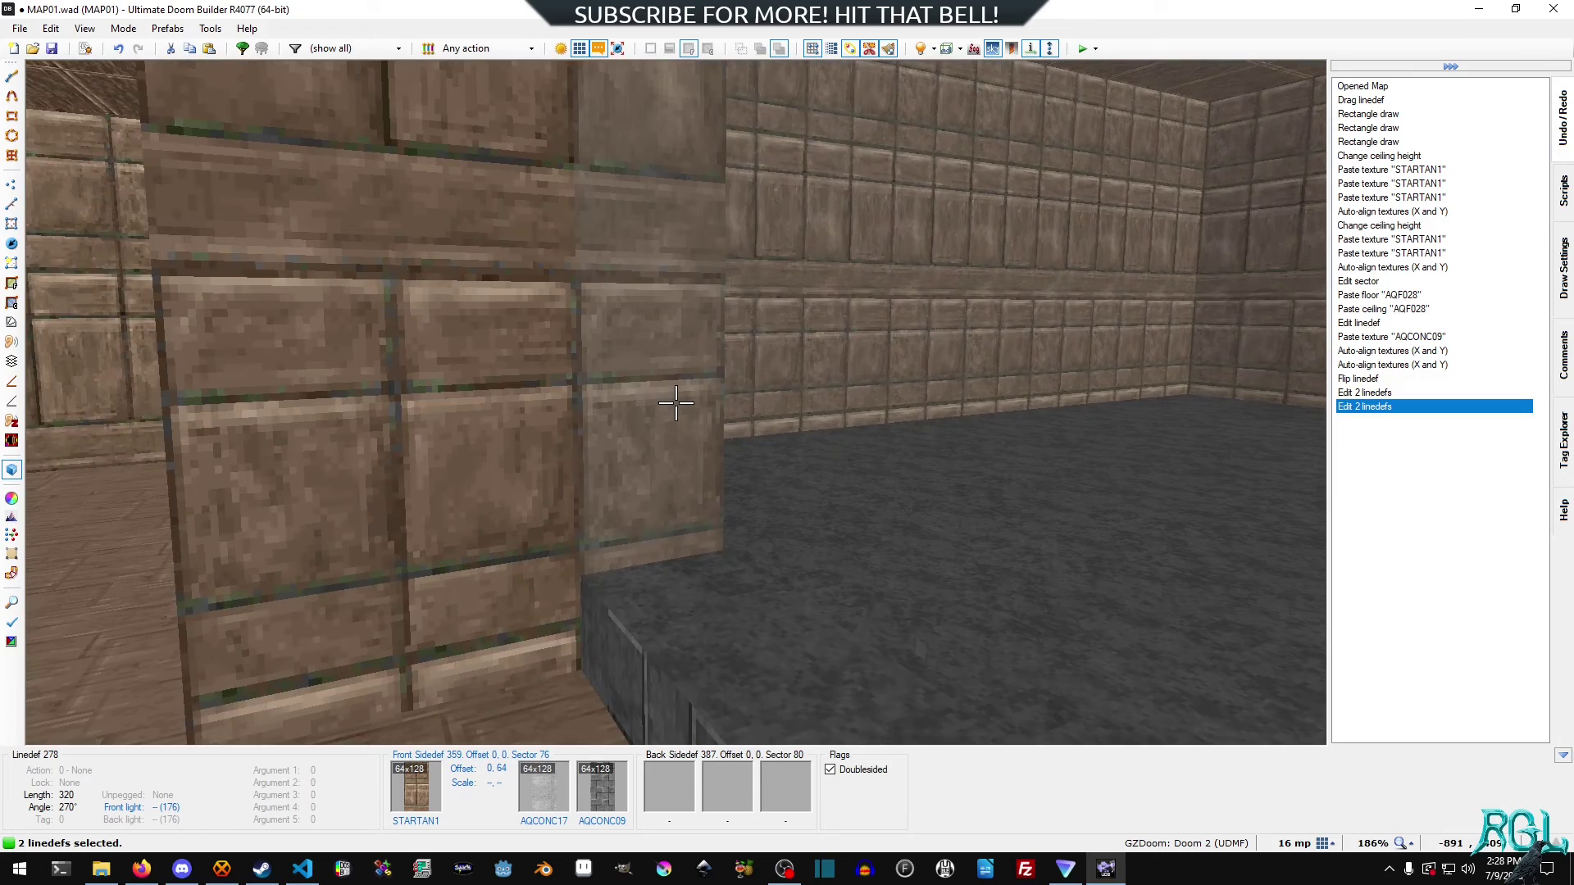
{"action": "key", "text": "d"}
{"action": "key", "text": "w"}
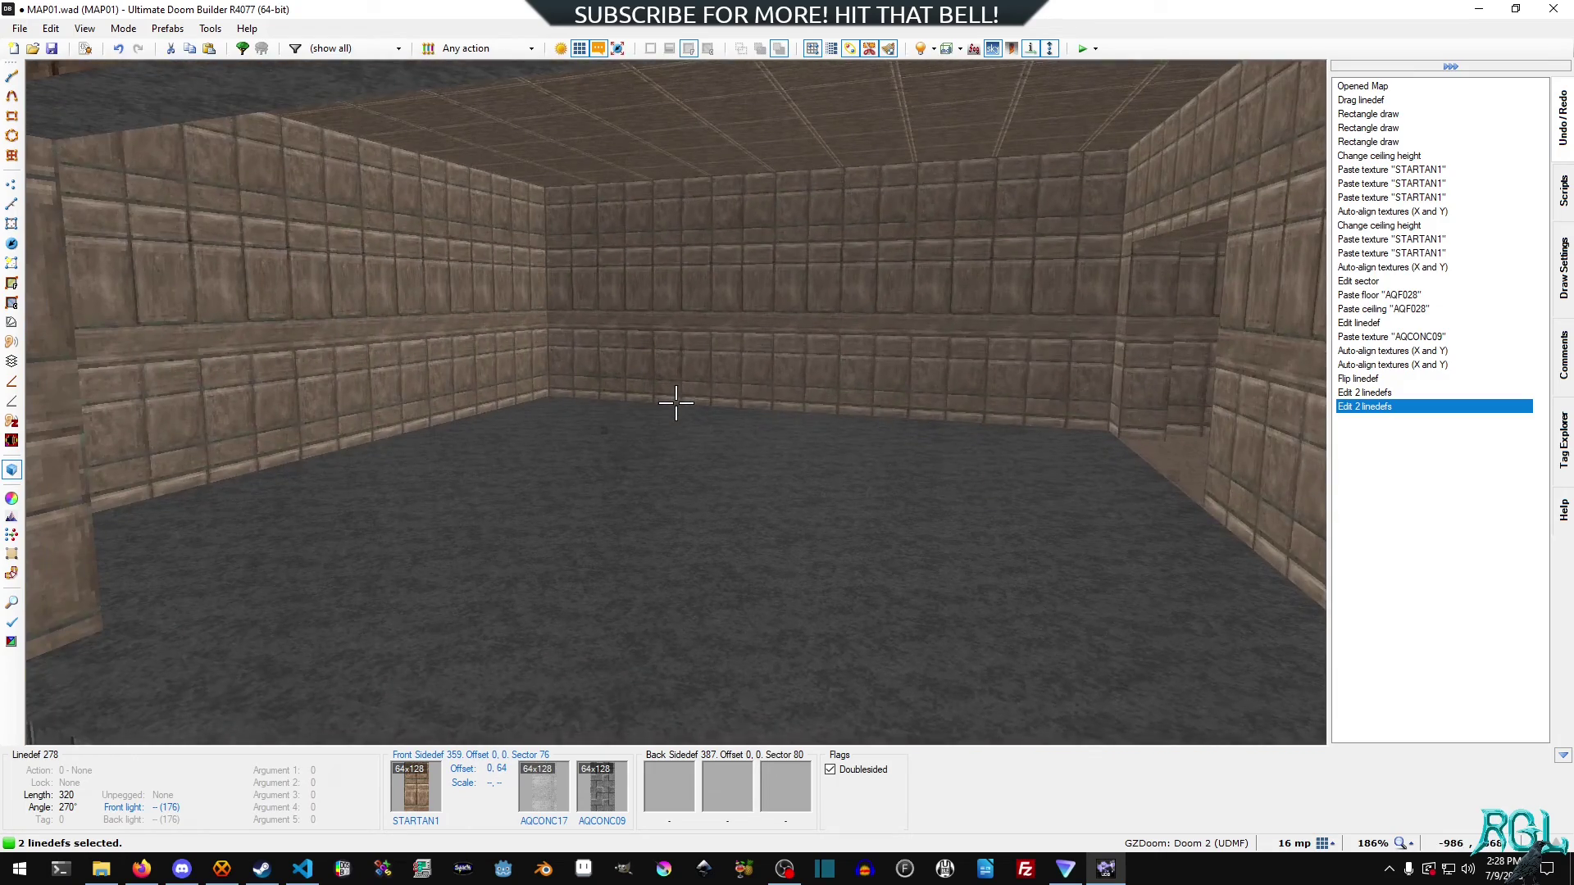
{"action": "key", "text": "q"}
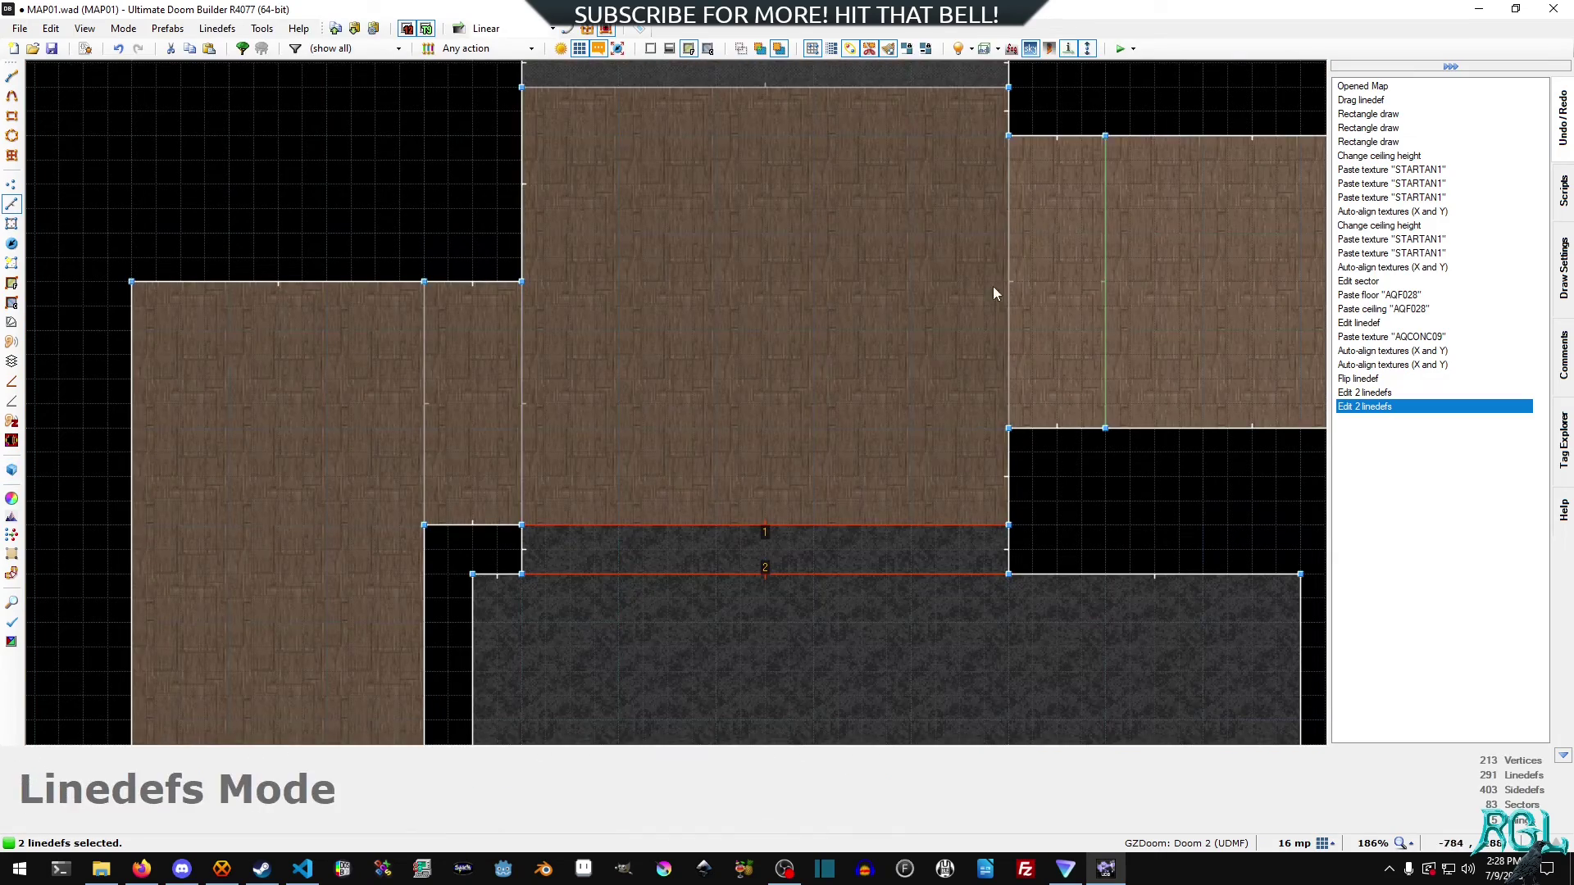
- Test the map in-game, walk up to the window and fire a shot through it
{"action": "left_click", "coordinate": [1120, 48]}
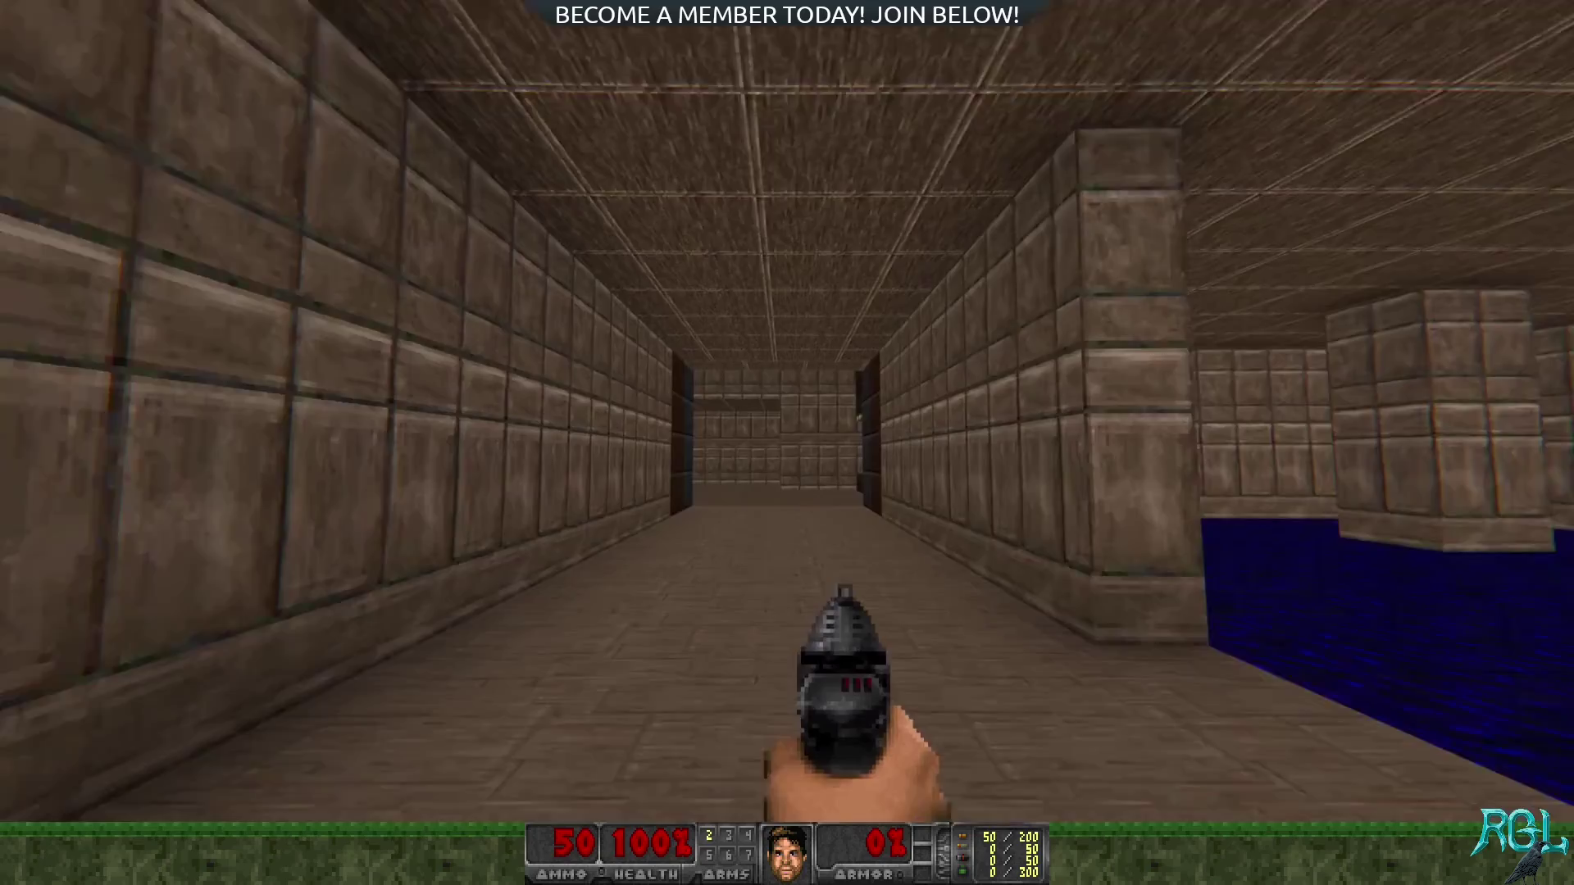
{"action": "key", "text": "w"}
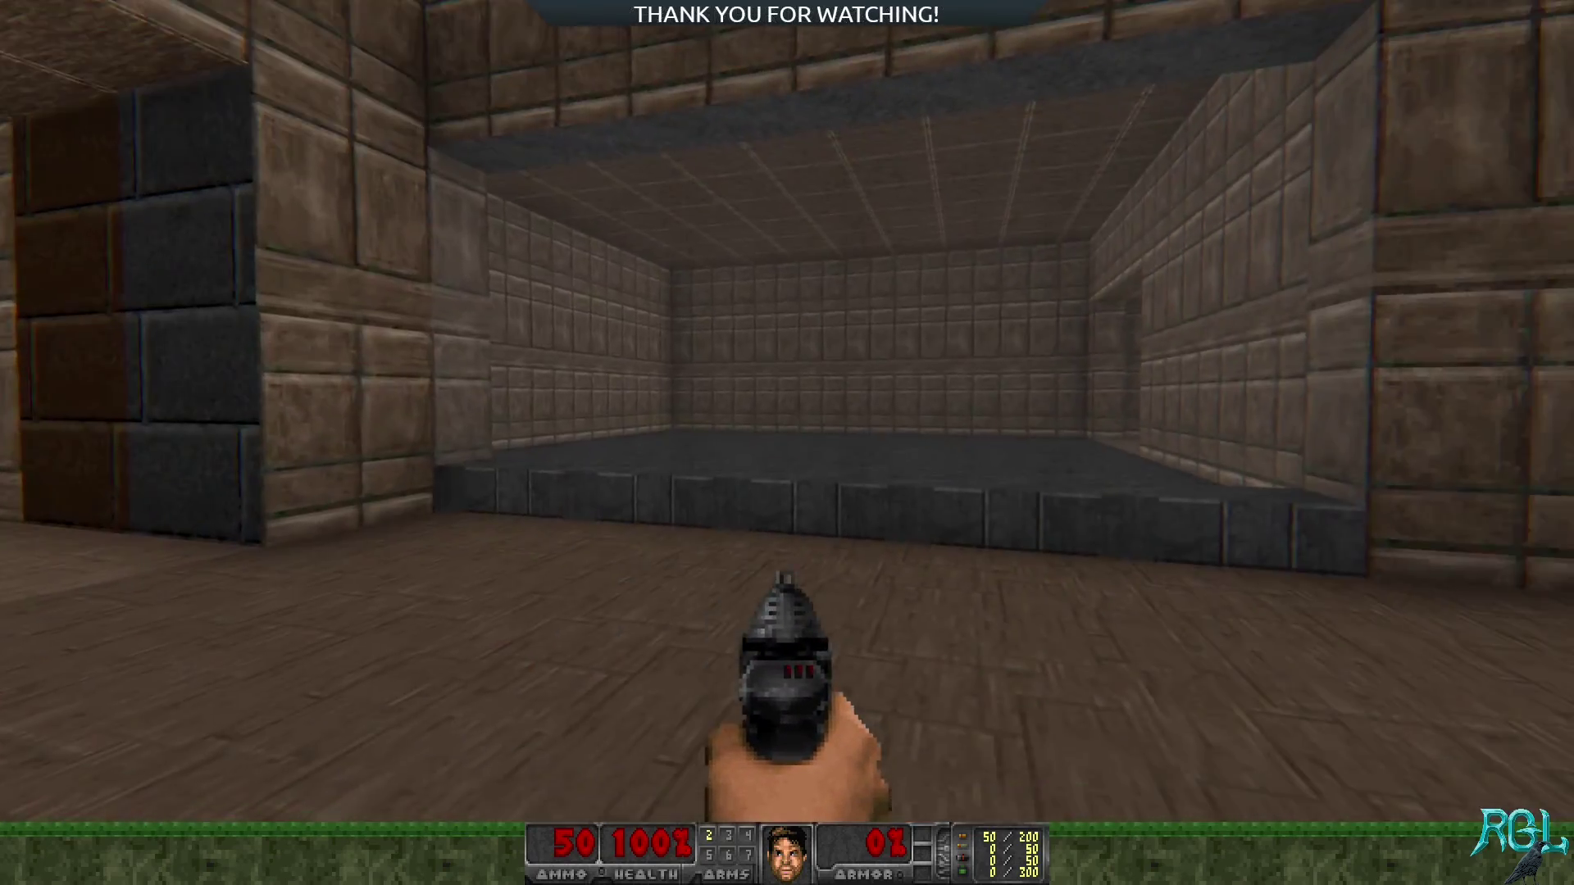
{"action": "left_click", "coordinate": [787, 443]}
{"action": "key", "text": "w"}
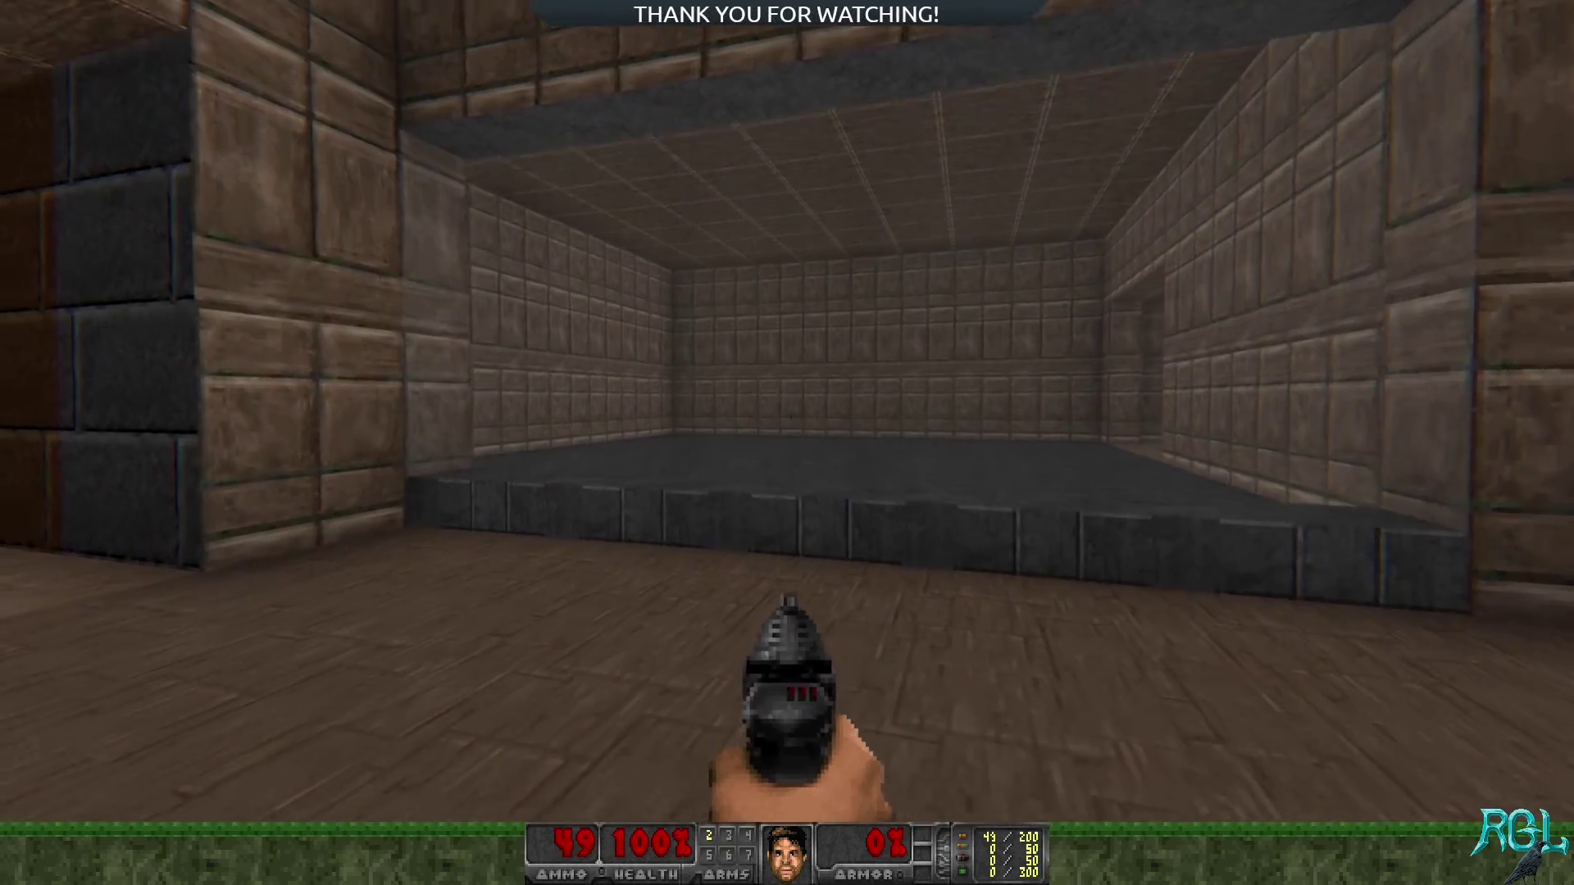
{"action": "key", "text": "w"}
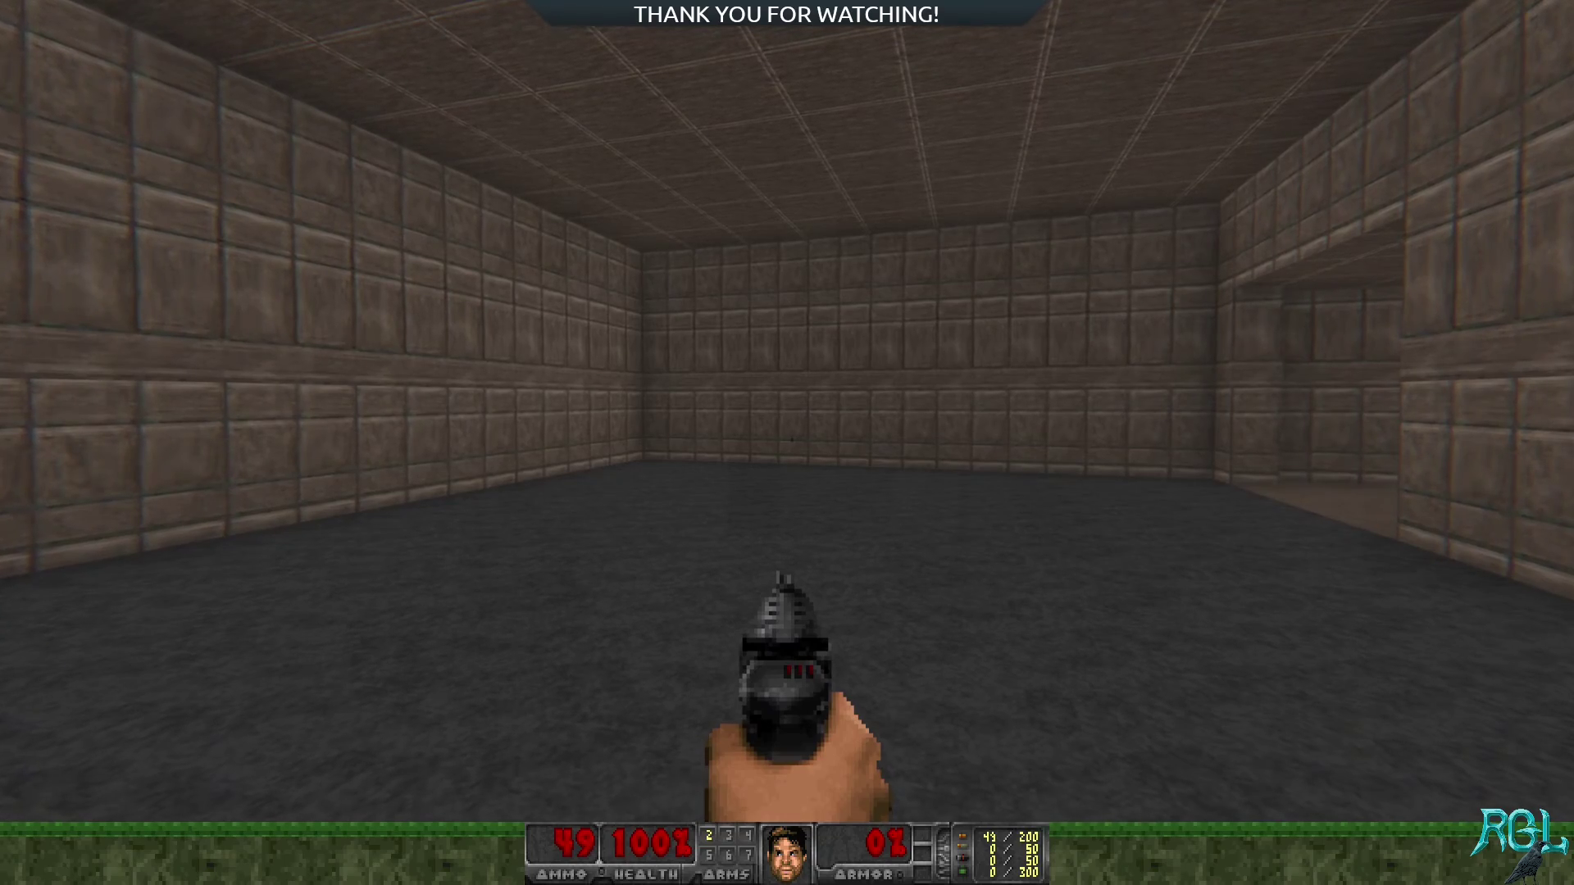
{"action": "key", "text": "w"}
{"action": "key", "text": "1"}
{"action": "key", "text": "s"}
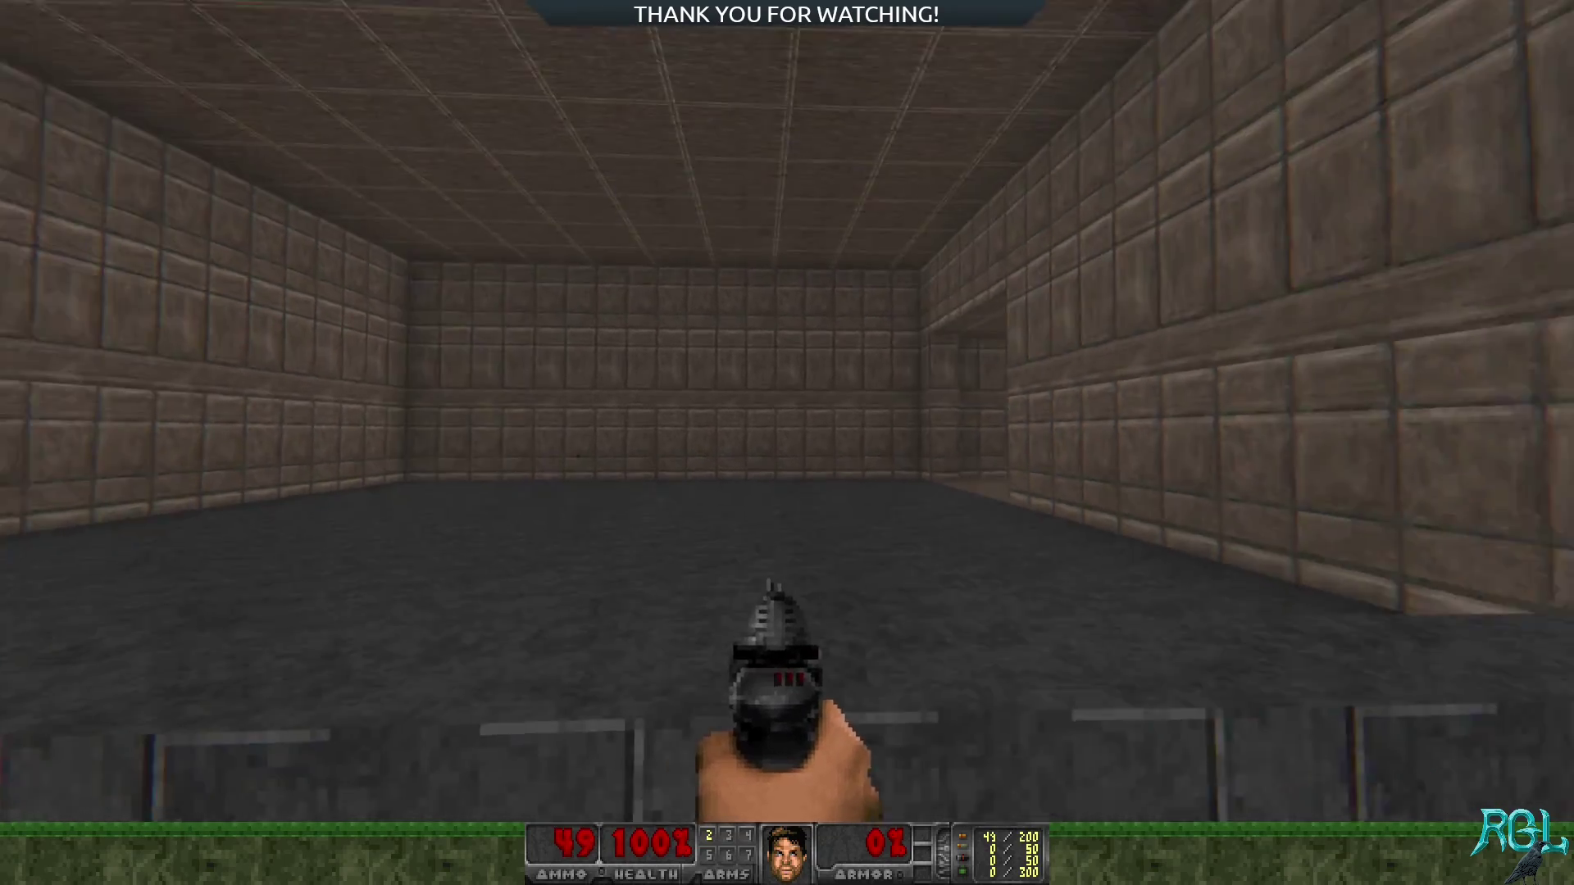
- Fire again through the window, walk around the opening to check it from both rooms, and exit the game test
{"action": "left_click", "coordinate": [787, 442]}
{"action": "key", "text": "Left"}
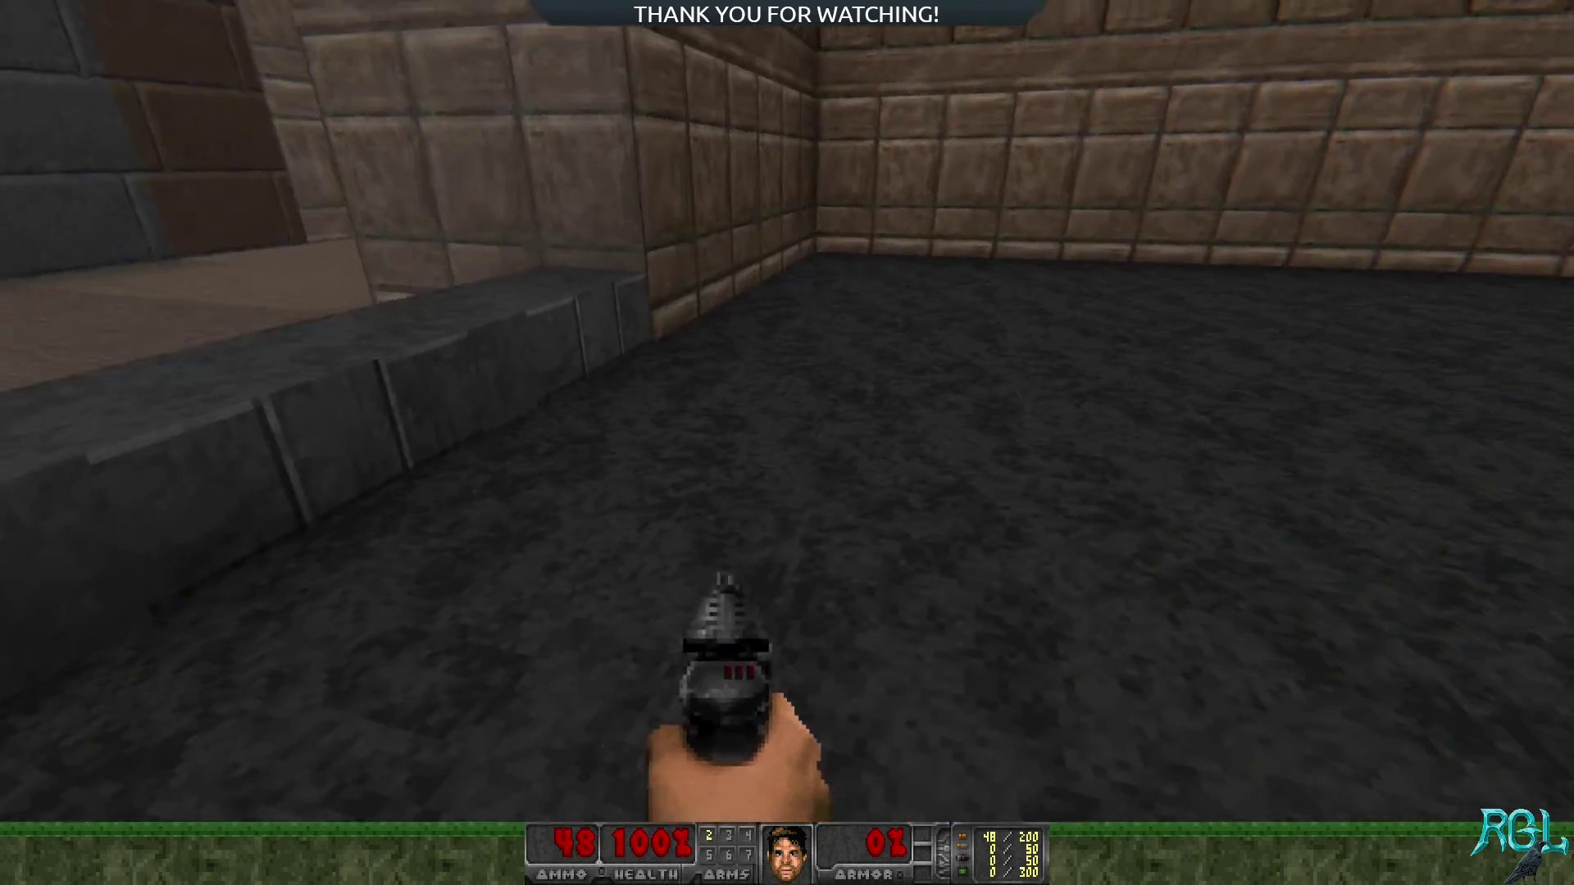
{"action": "key", "text": "w"}
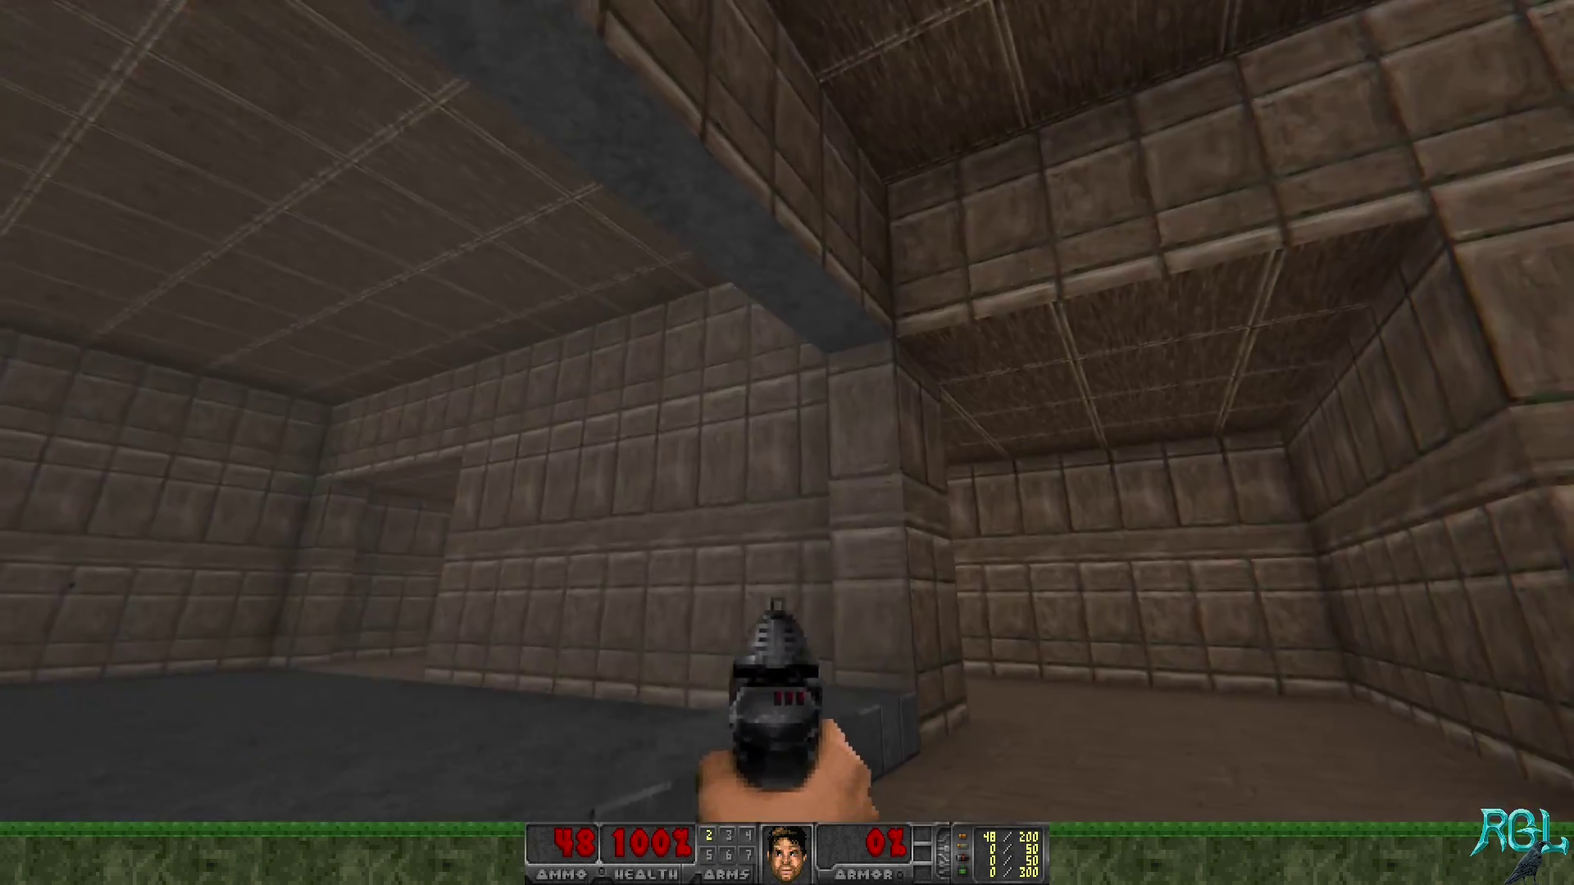
{"action": "key", "text": "w"}
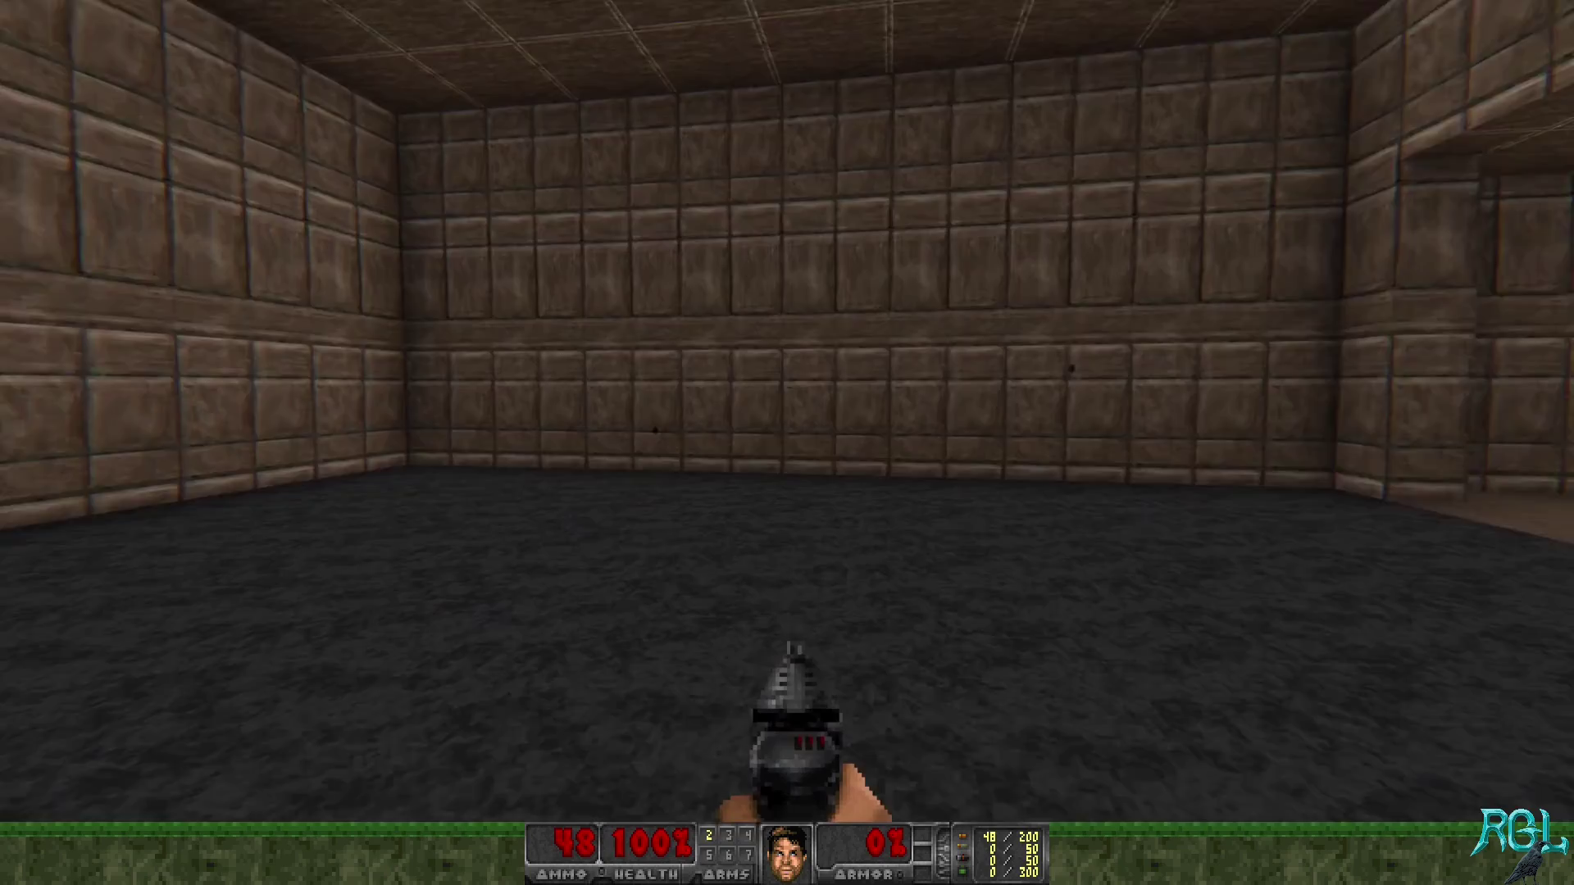
{"action": "key", "text": "Right"}
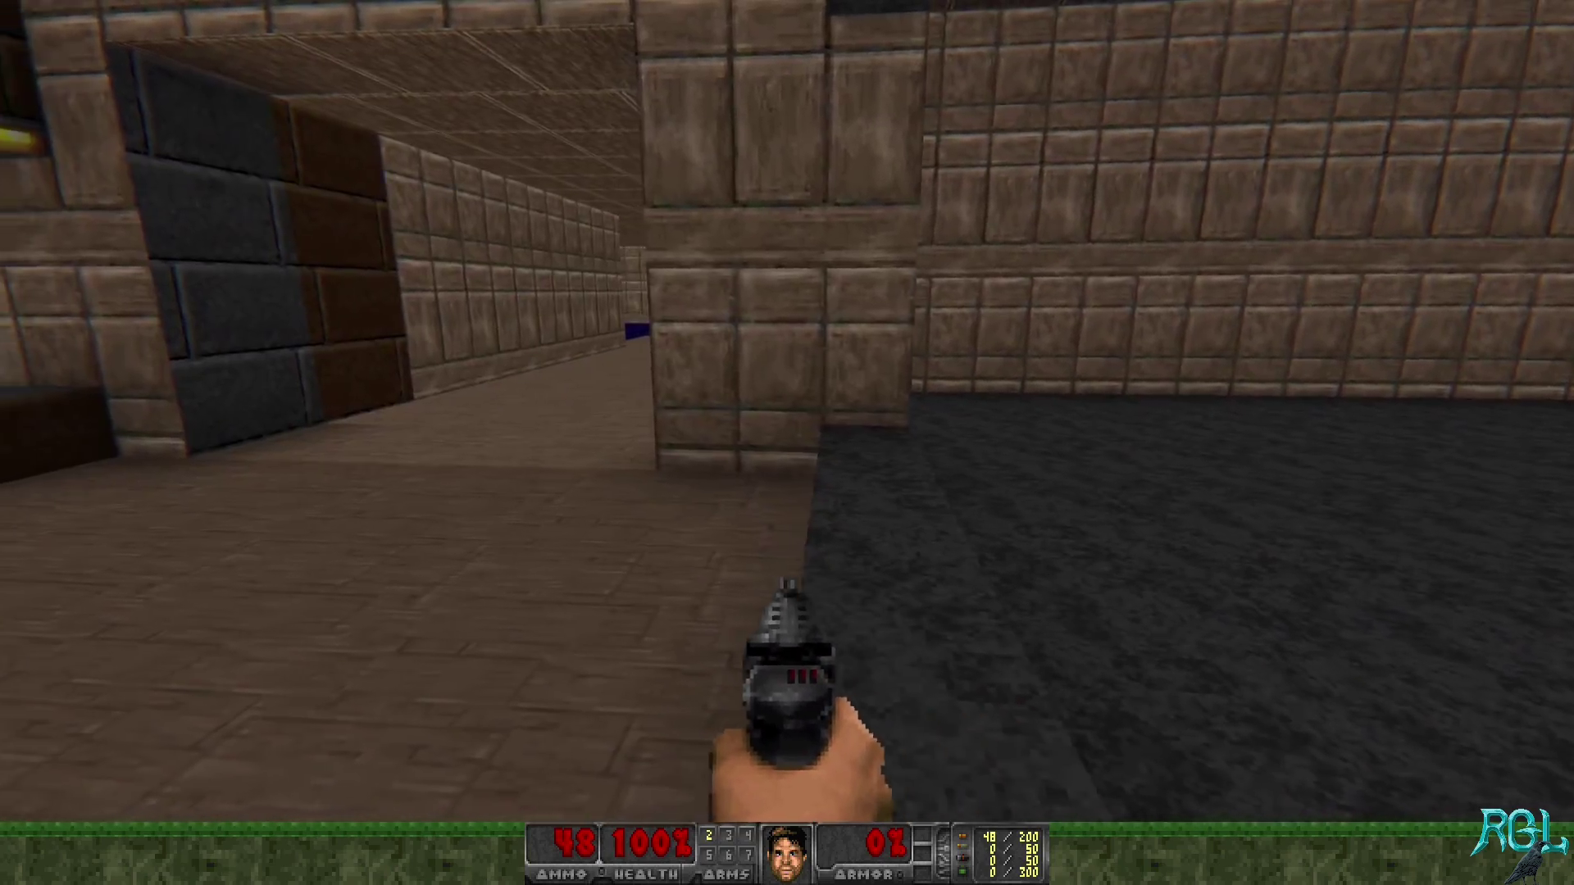
{"action": "key", "text": "grave"}
{"action": "type", "text": "e"}
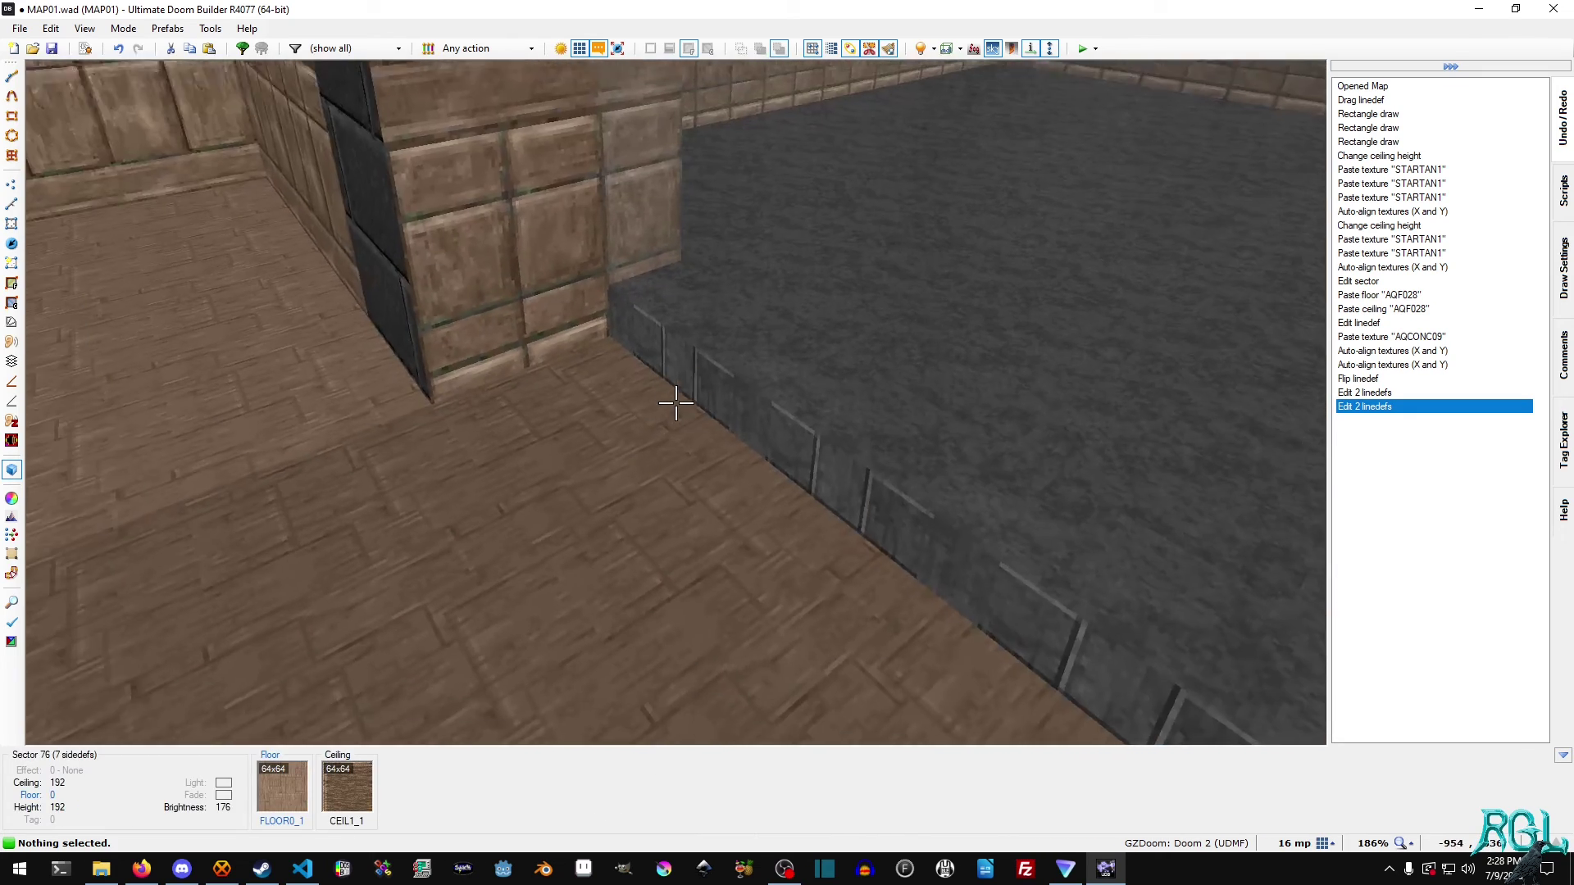
- Turn surface highlighting back on, copy AQCONC09 from the window ledge and paste it onto both short side walls of the window
{"action": "key", "text": "h"}
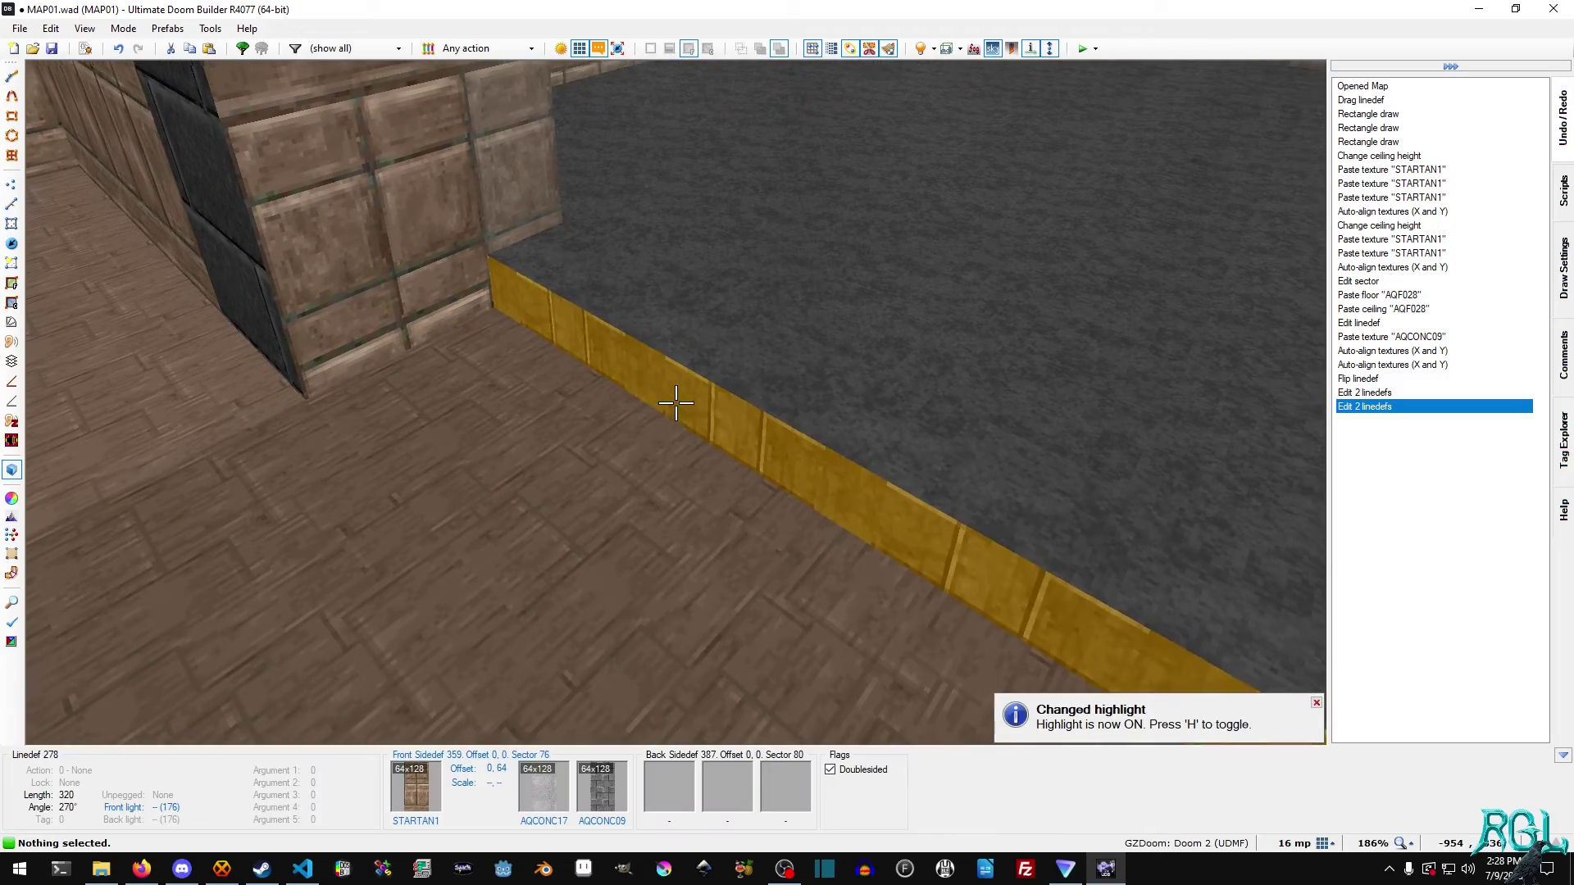
{"action": "key", "text": "ctrl+c"}
{"action": "key", "text": "e"}
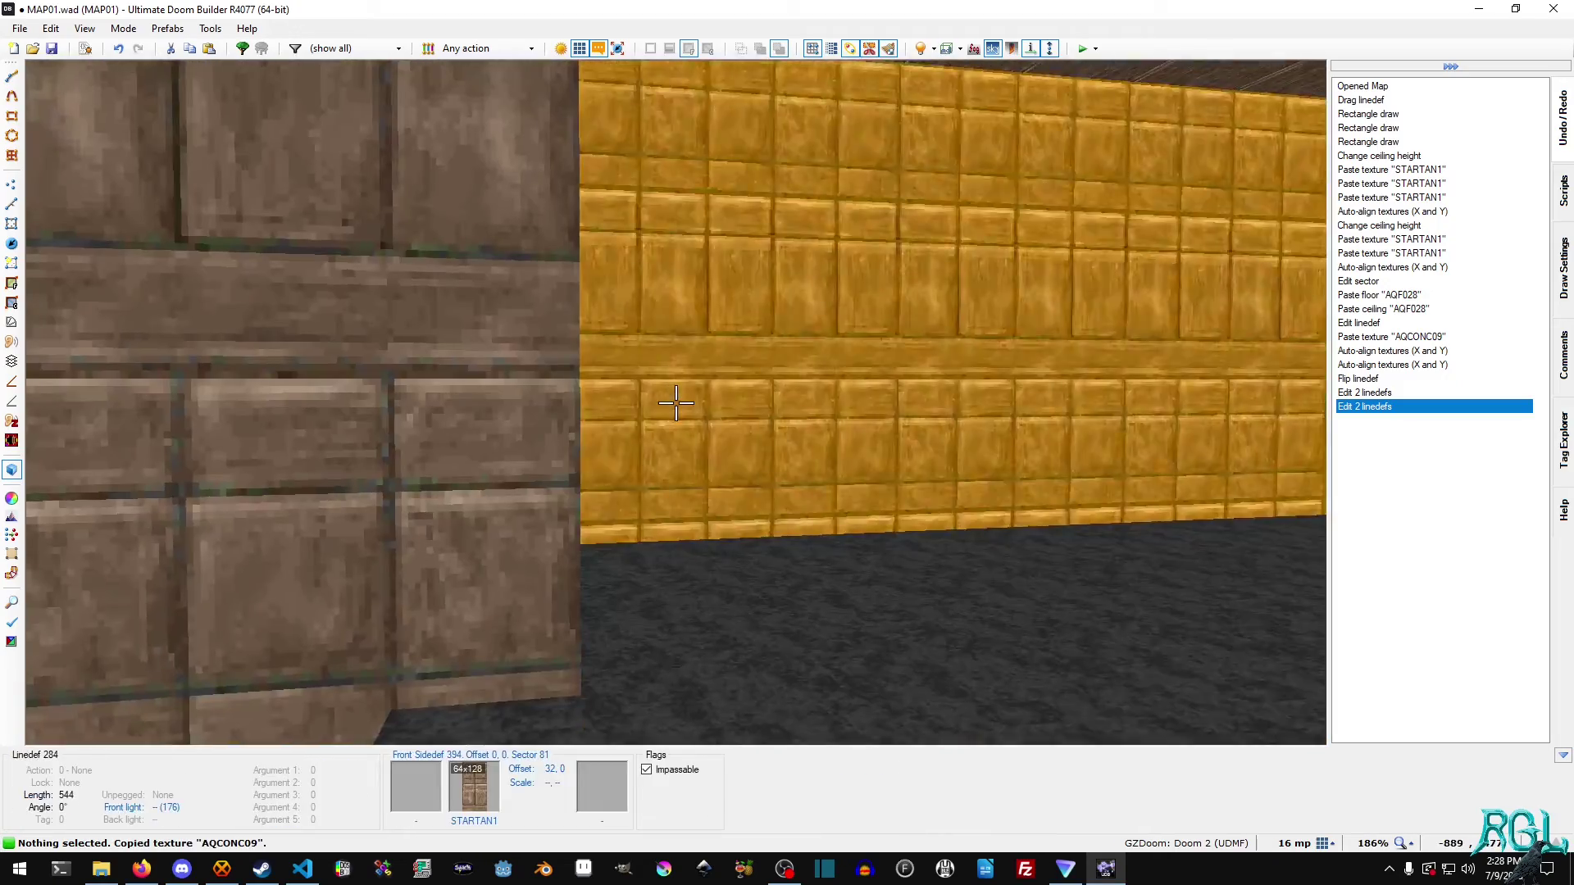
{"action": "key", "text": "ctrl+v"}
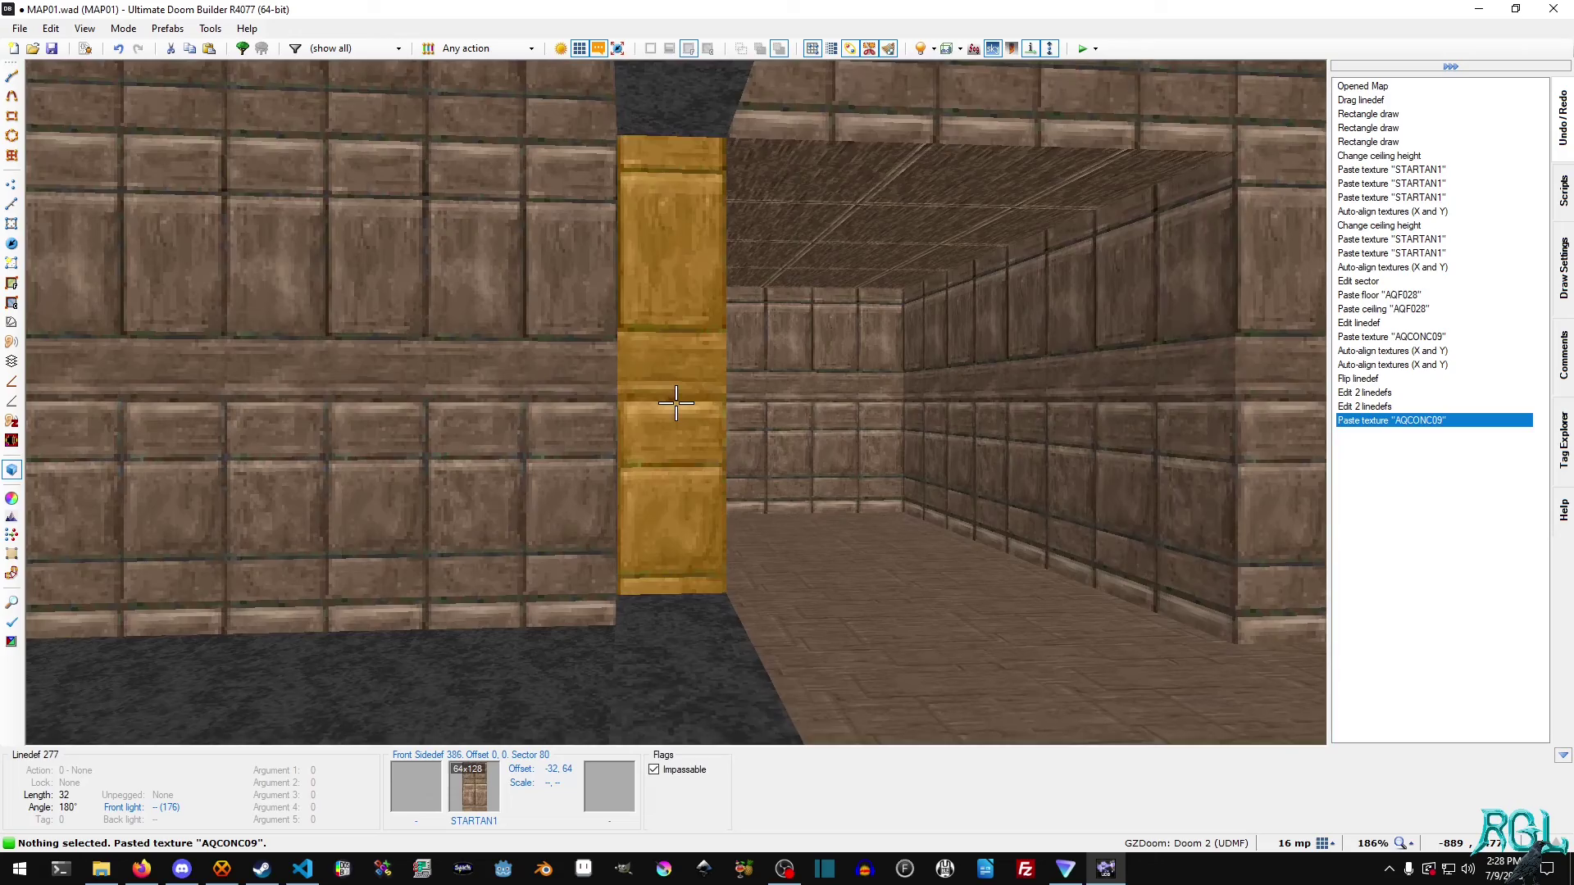
{"action": "key", "text": "ctrl+v"}
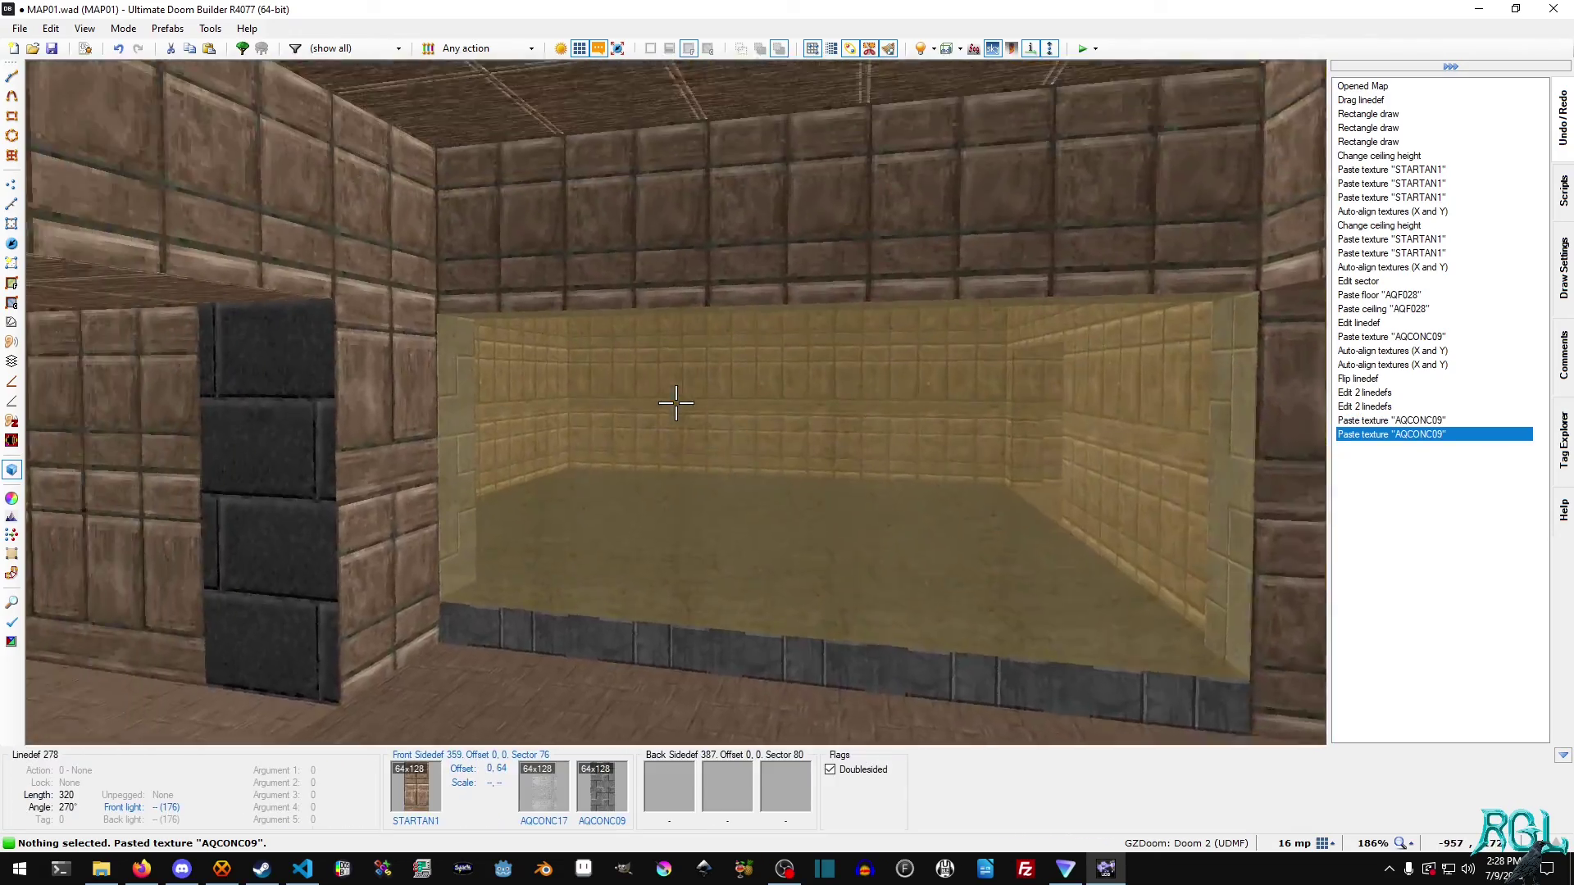
{"action": "key", "text": "e"}
{"action": "key", "text": "d"}
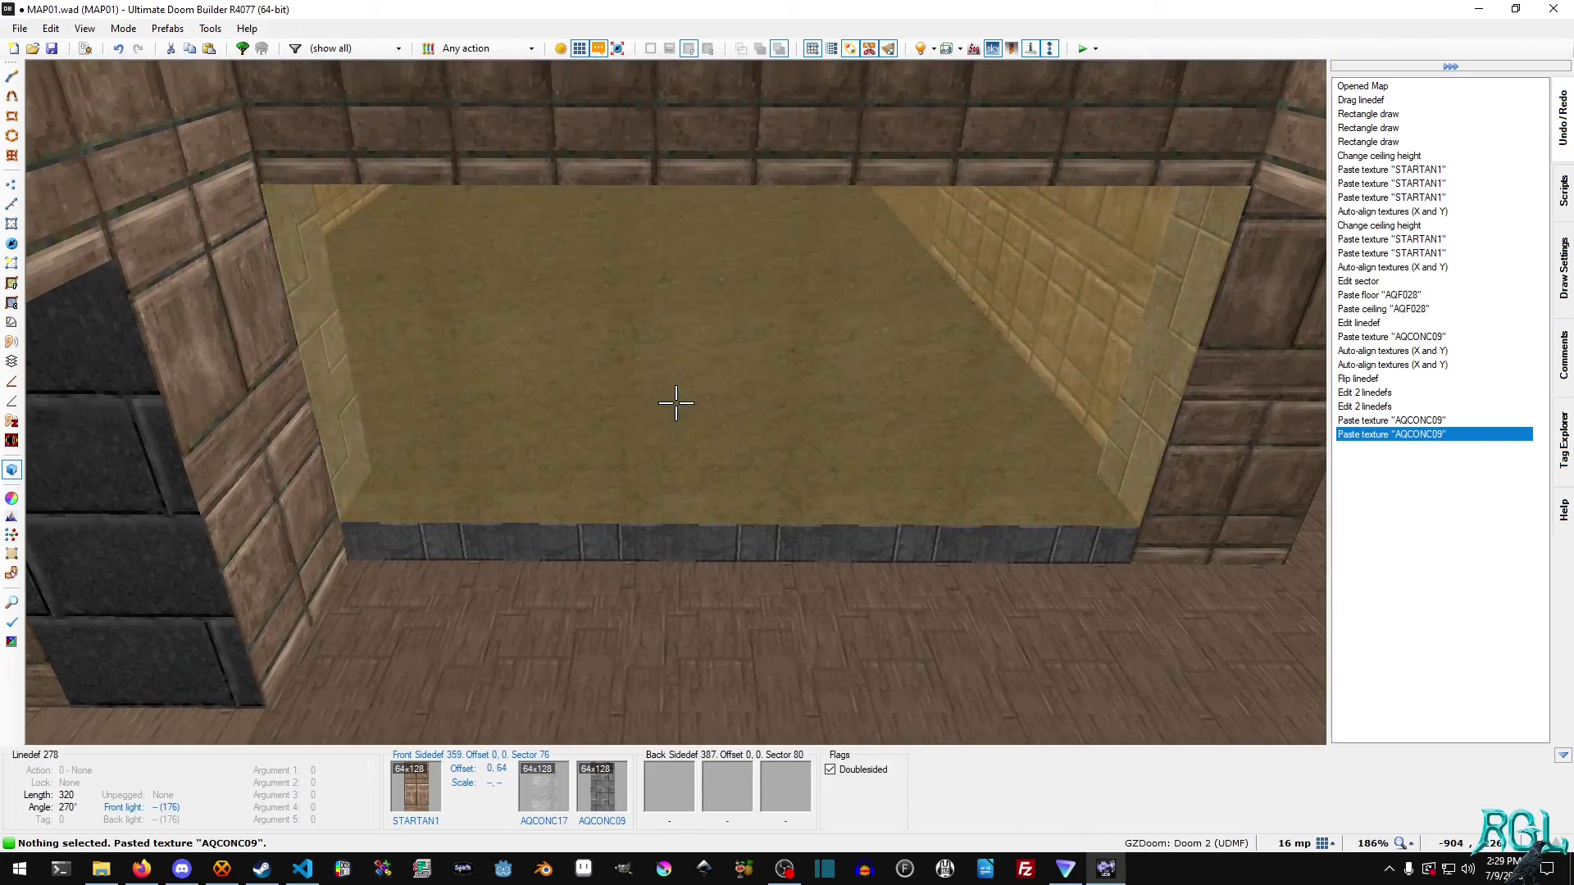
{"action": "key", "text": "w"}
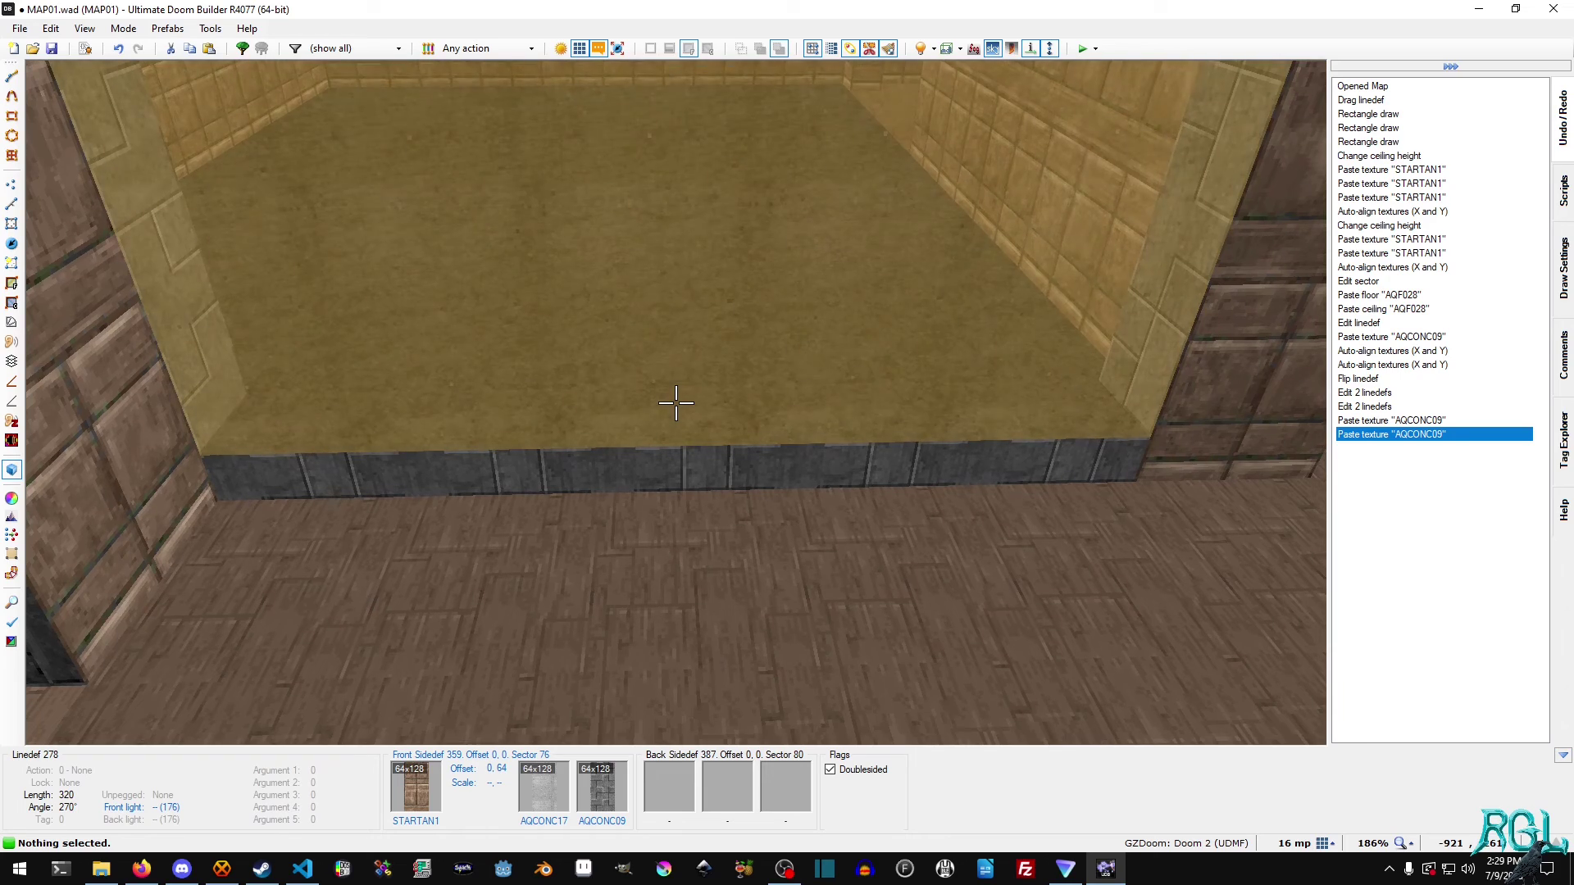
{"action": "key", "text": "s"}
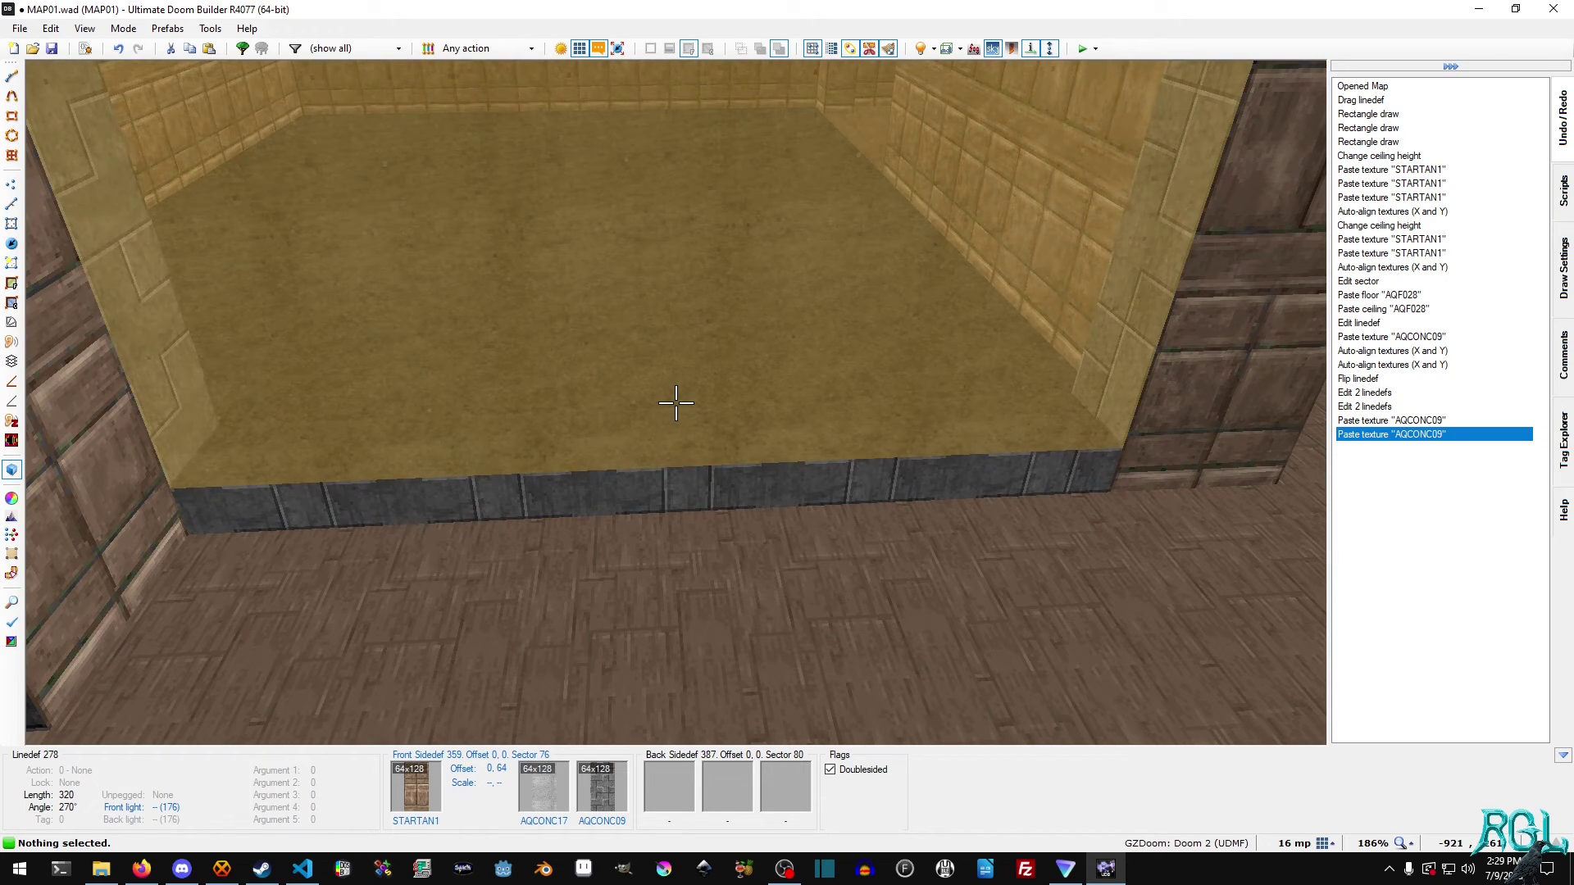
- Make both long window linedefs block players, monsters, land monsters, floating monsters, projectiles, hitscans and use actions
{"action": "key", "text": "q"}
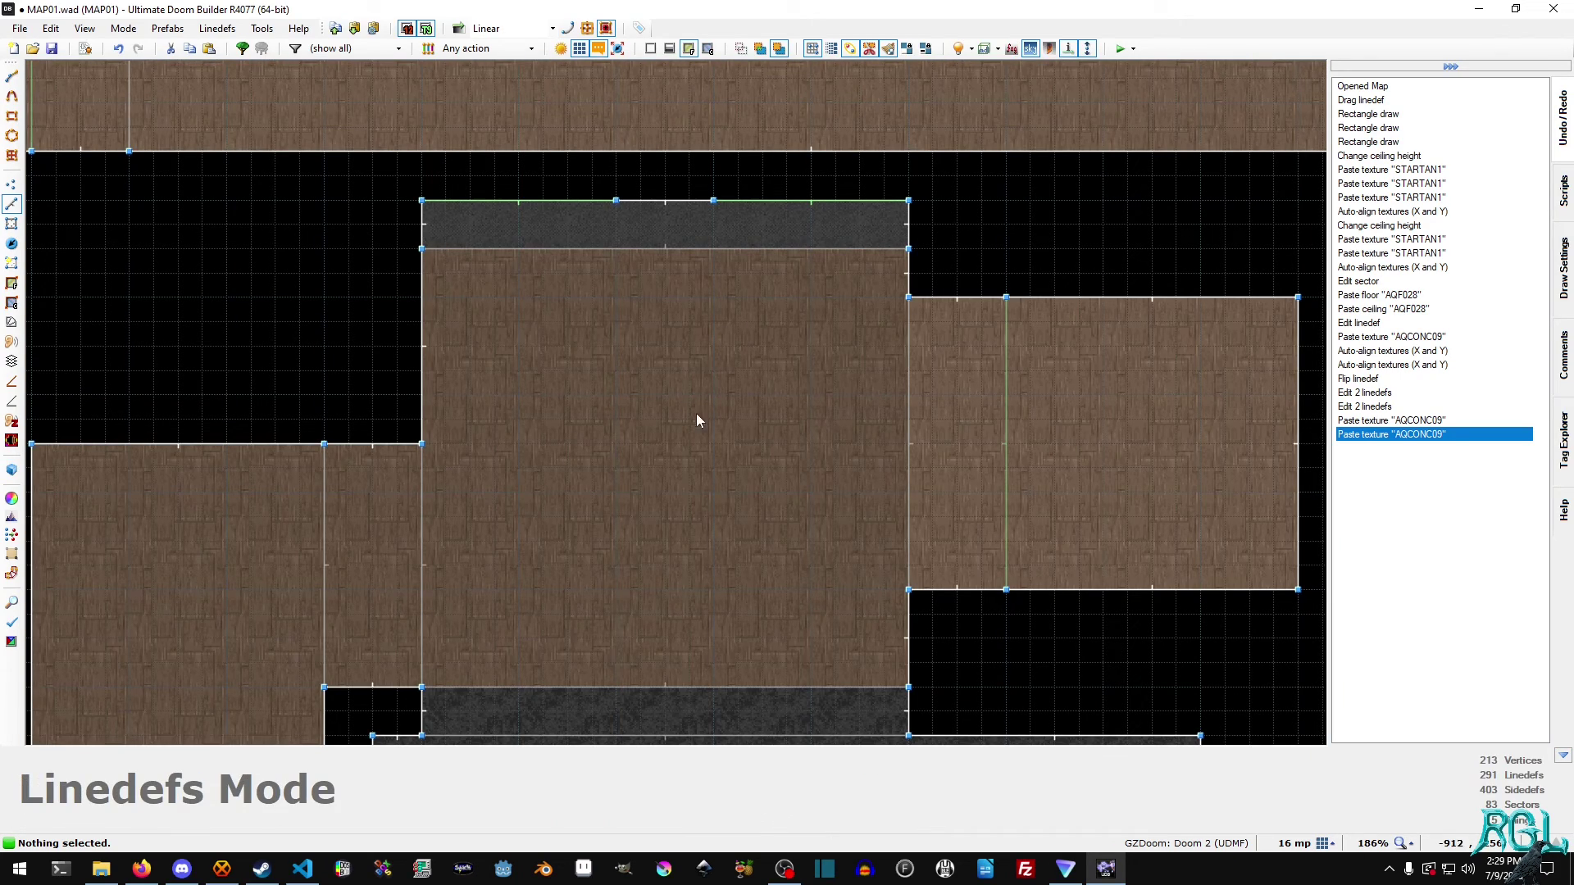
{"action": "key", "text": "space"}
{"action": "left_click", "coordinate": [693, 455]}
{"action": "left_click", "coordinate": [667, 499]}
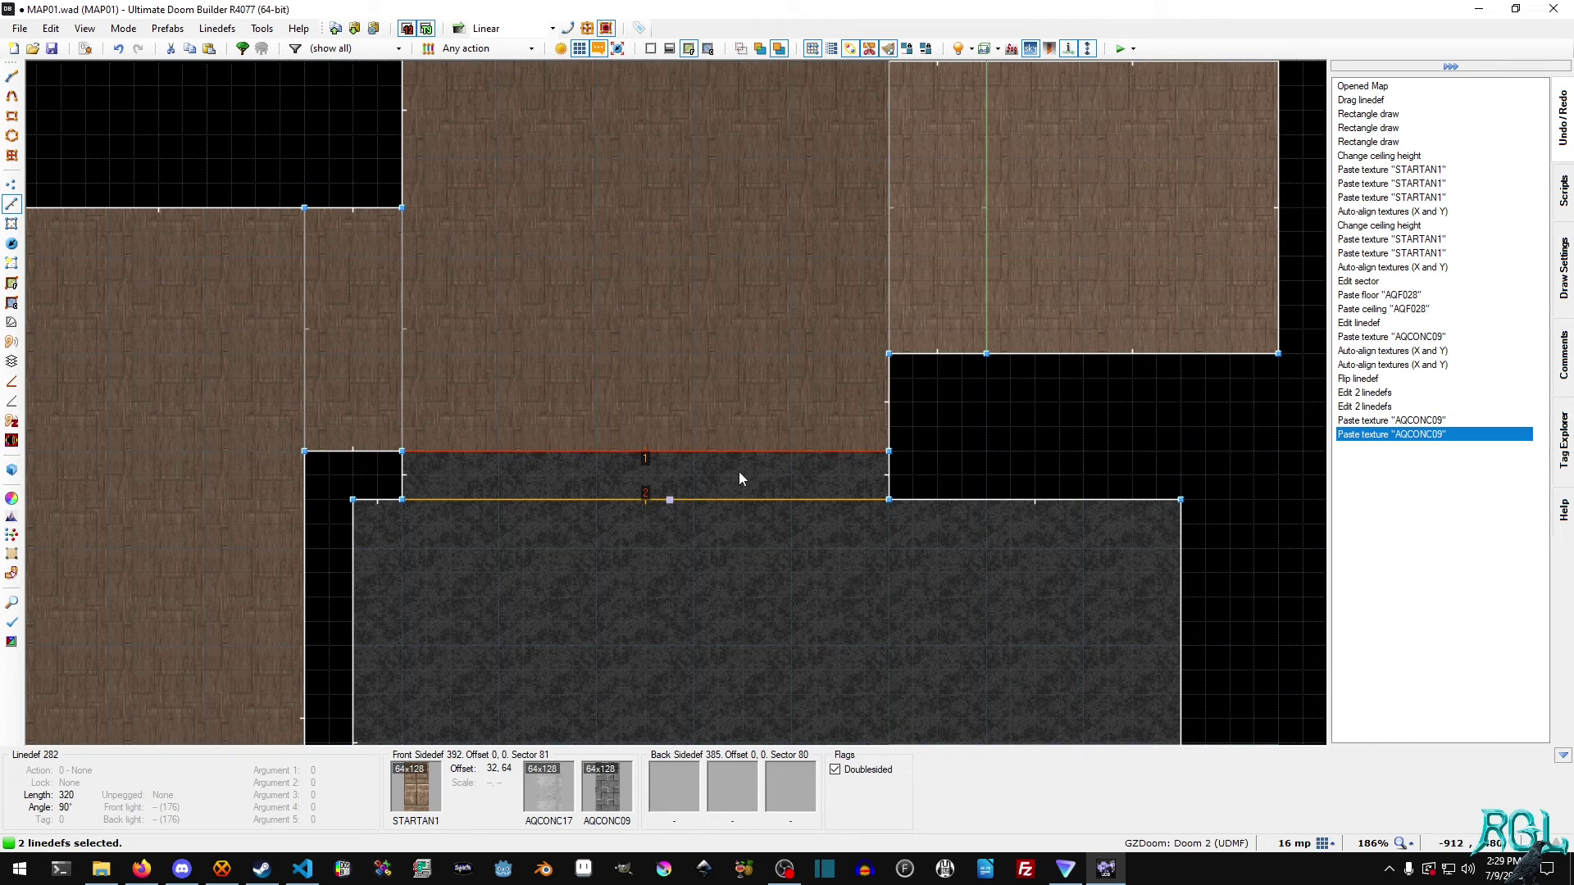
{"action": "right_click", "coordinate": [740, 473]}
{"action": "left_click_drag", "start_coordinate": [1079, 103], "coordinate": [1026, 129]}
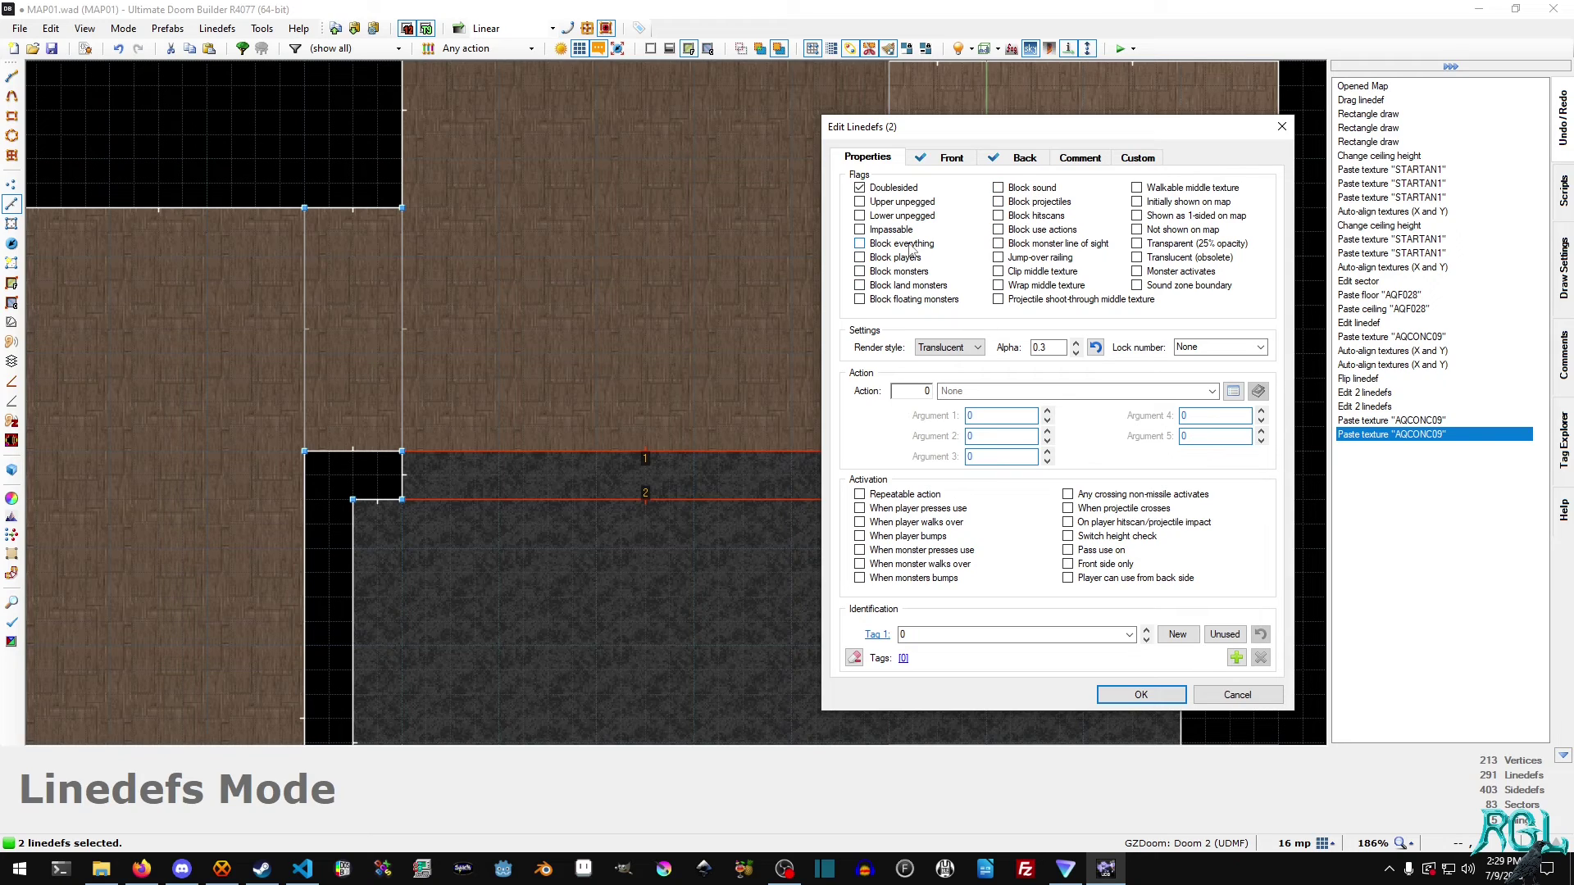
{"action": "left_click", "coordinate": [859, 243]}
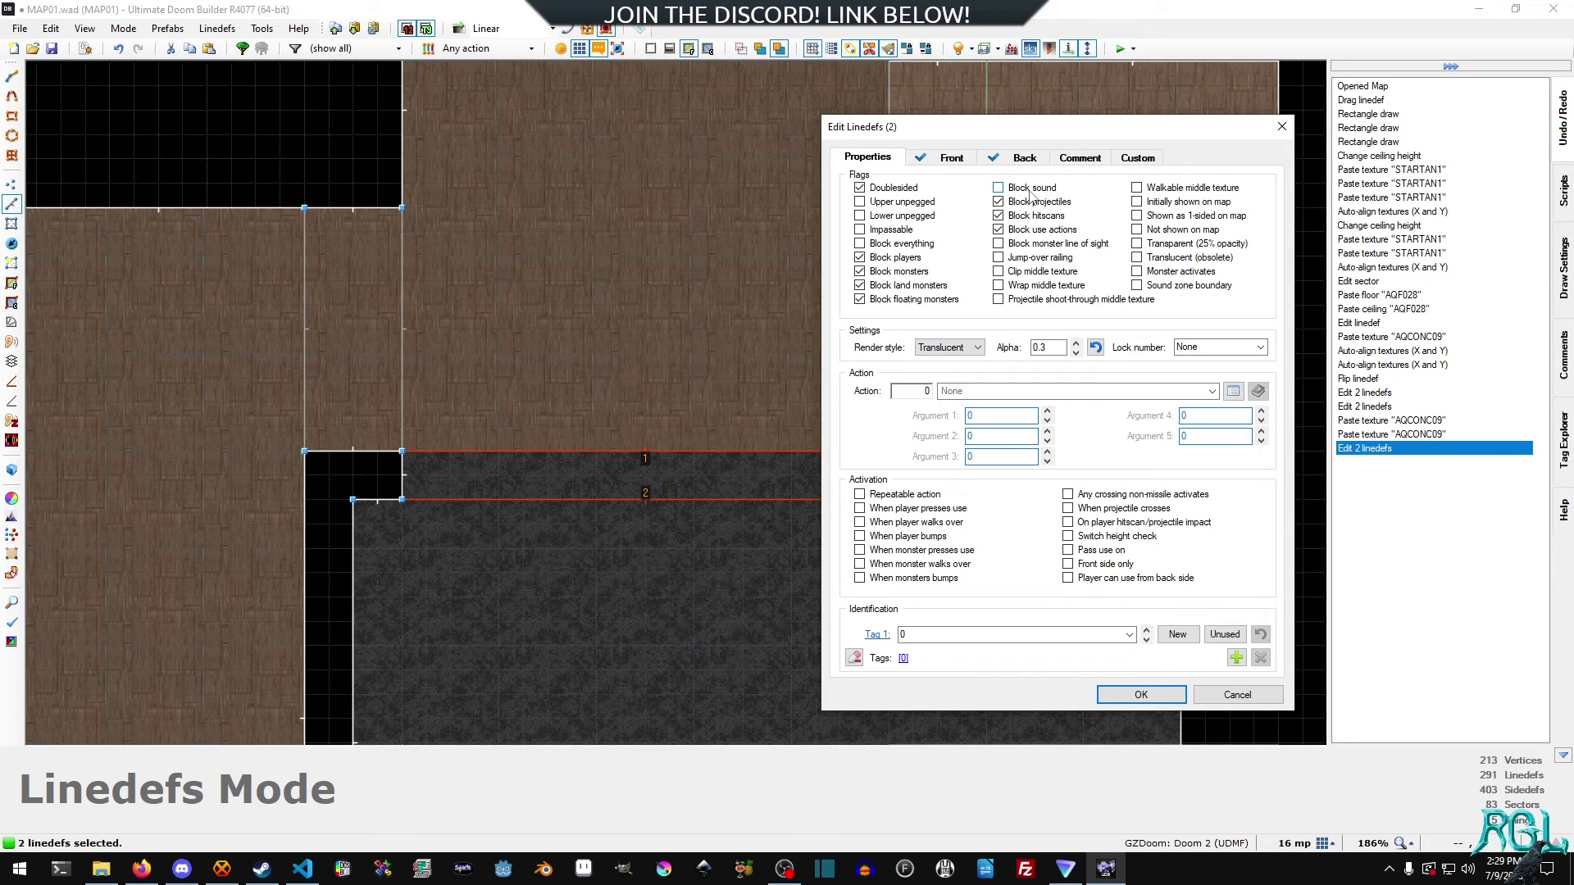
{"action": "left_click", "coordinate": [1125, 697]}
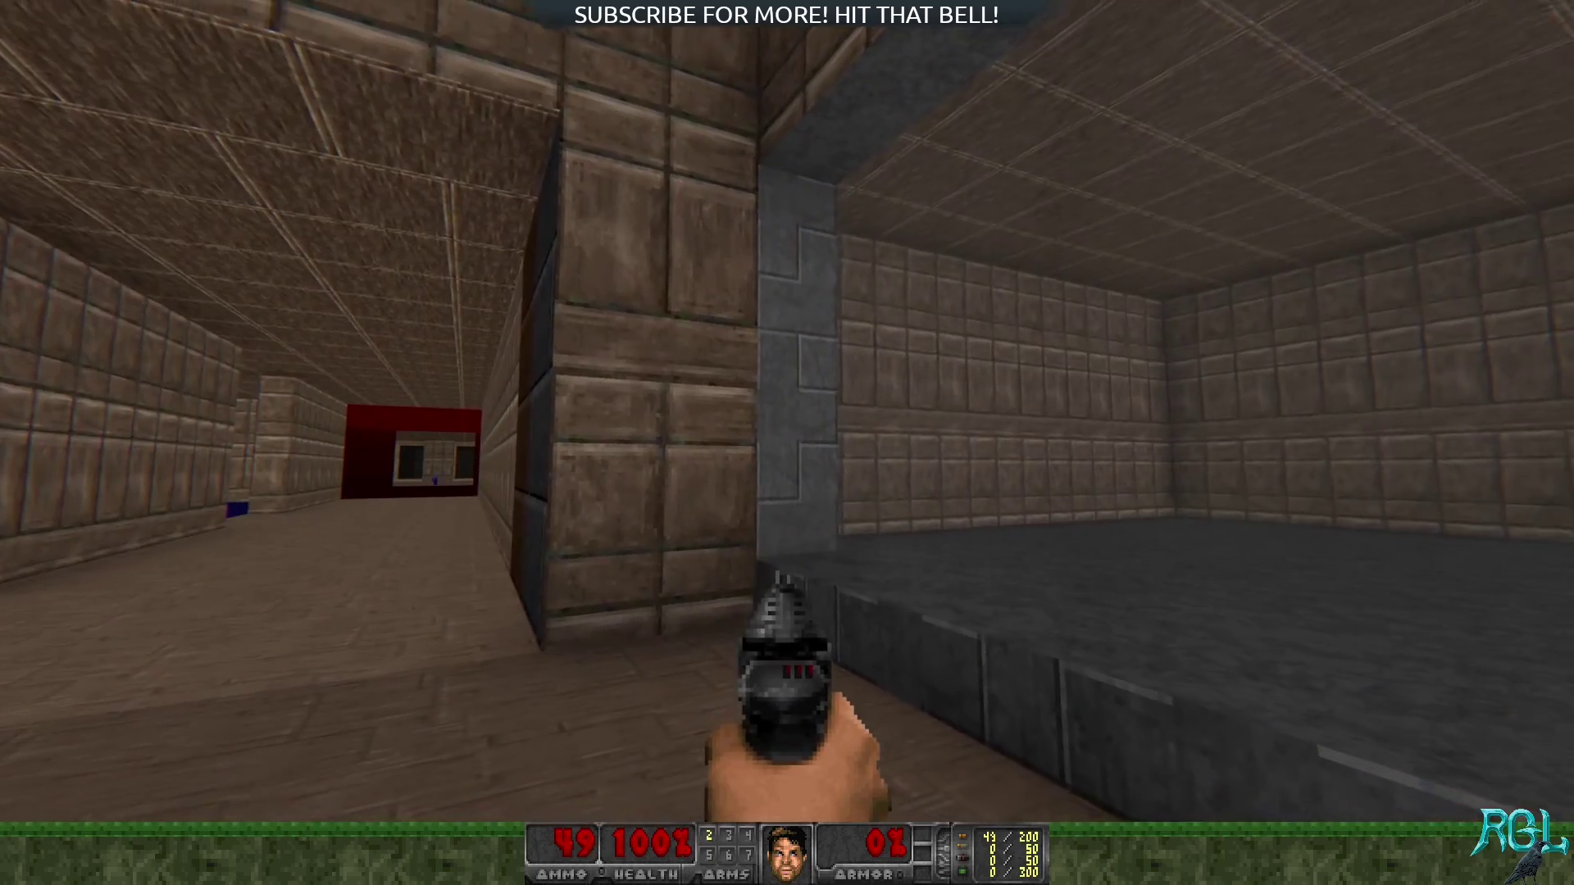
- Test the blocked window in-game by shooting at it, walking around between the rooms and firing once more
{"action": "key", "text": "ctrl"}
{"action": "key", "text": "ctrl"}
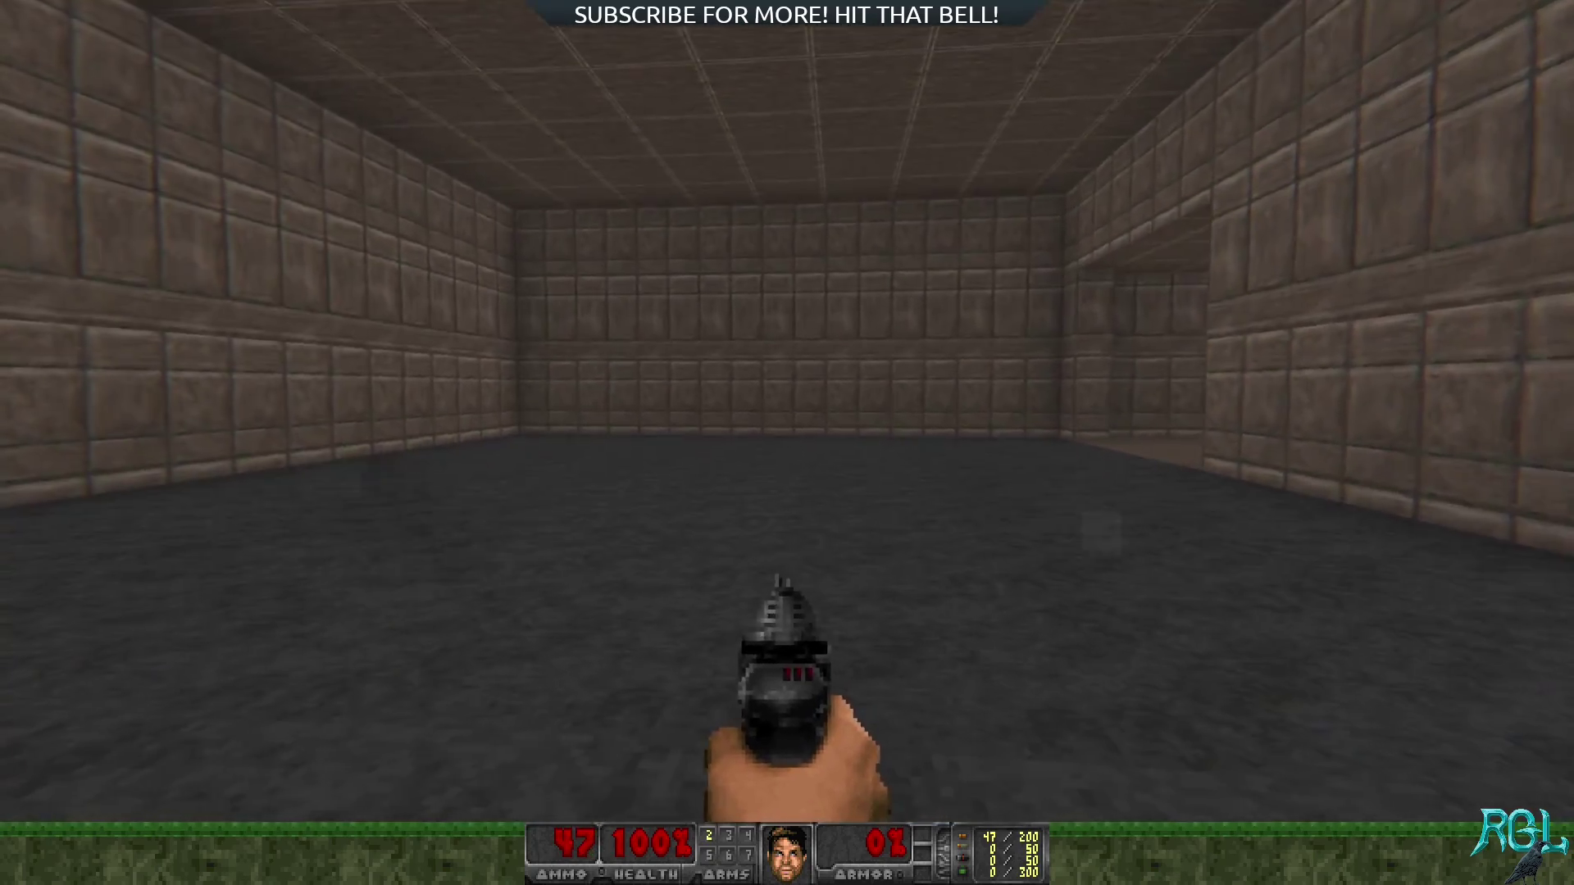
{"action": "key", "text": "w"}
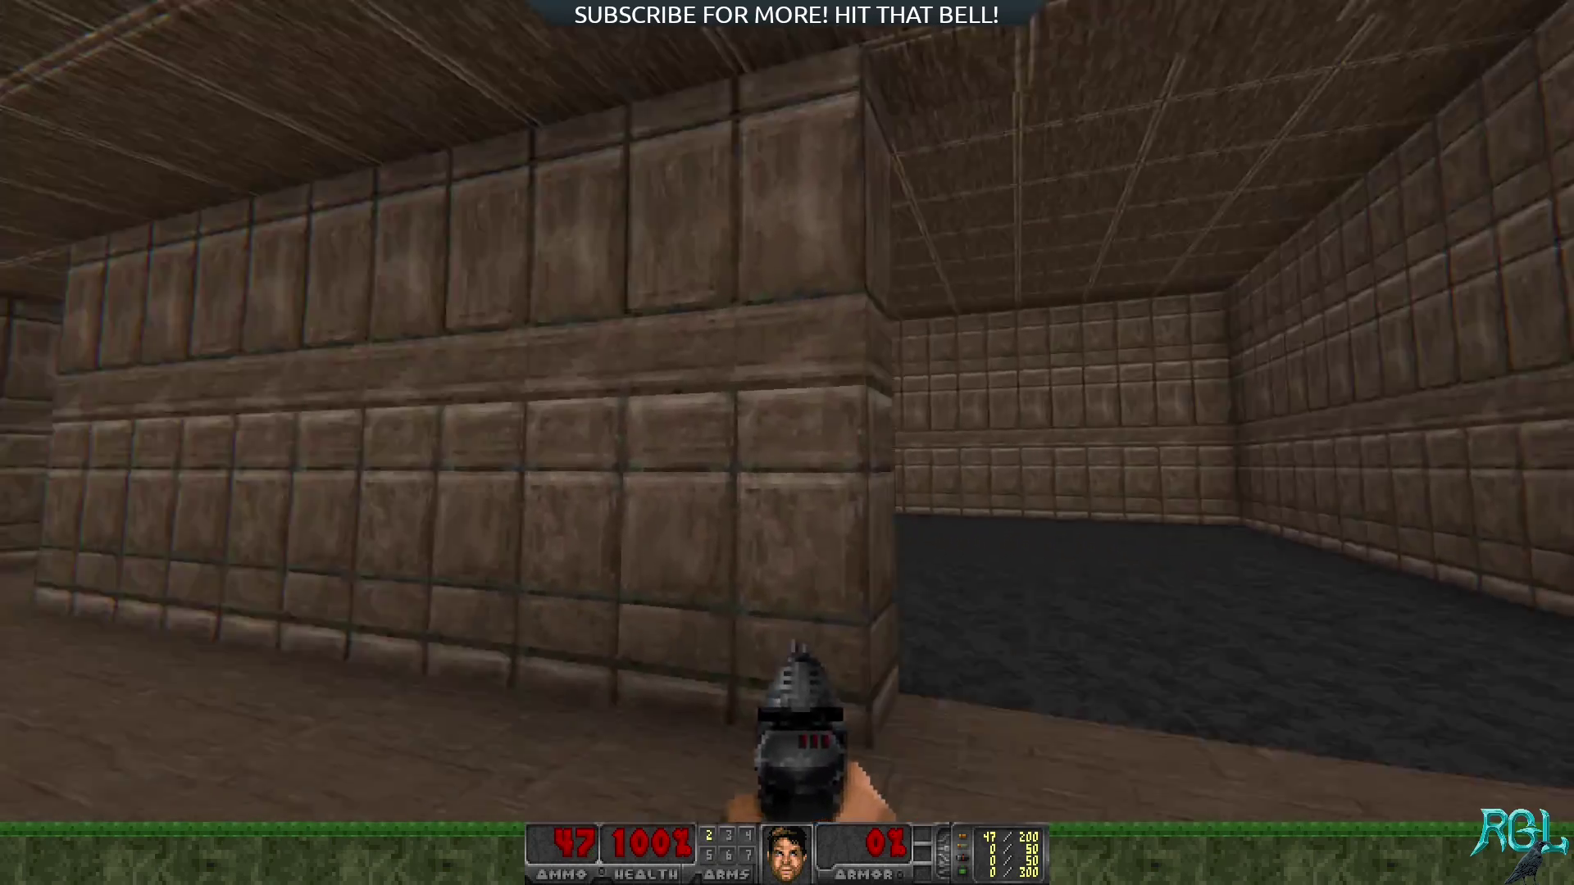
{"action": "key", "text": "w"}
{"action": "left_click", "coordinate": [787, 442]}
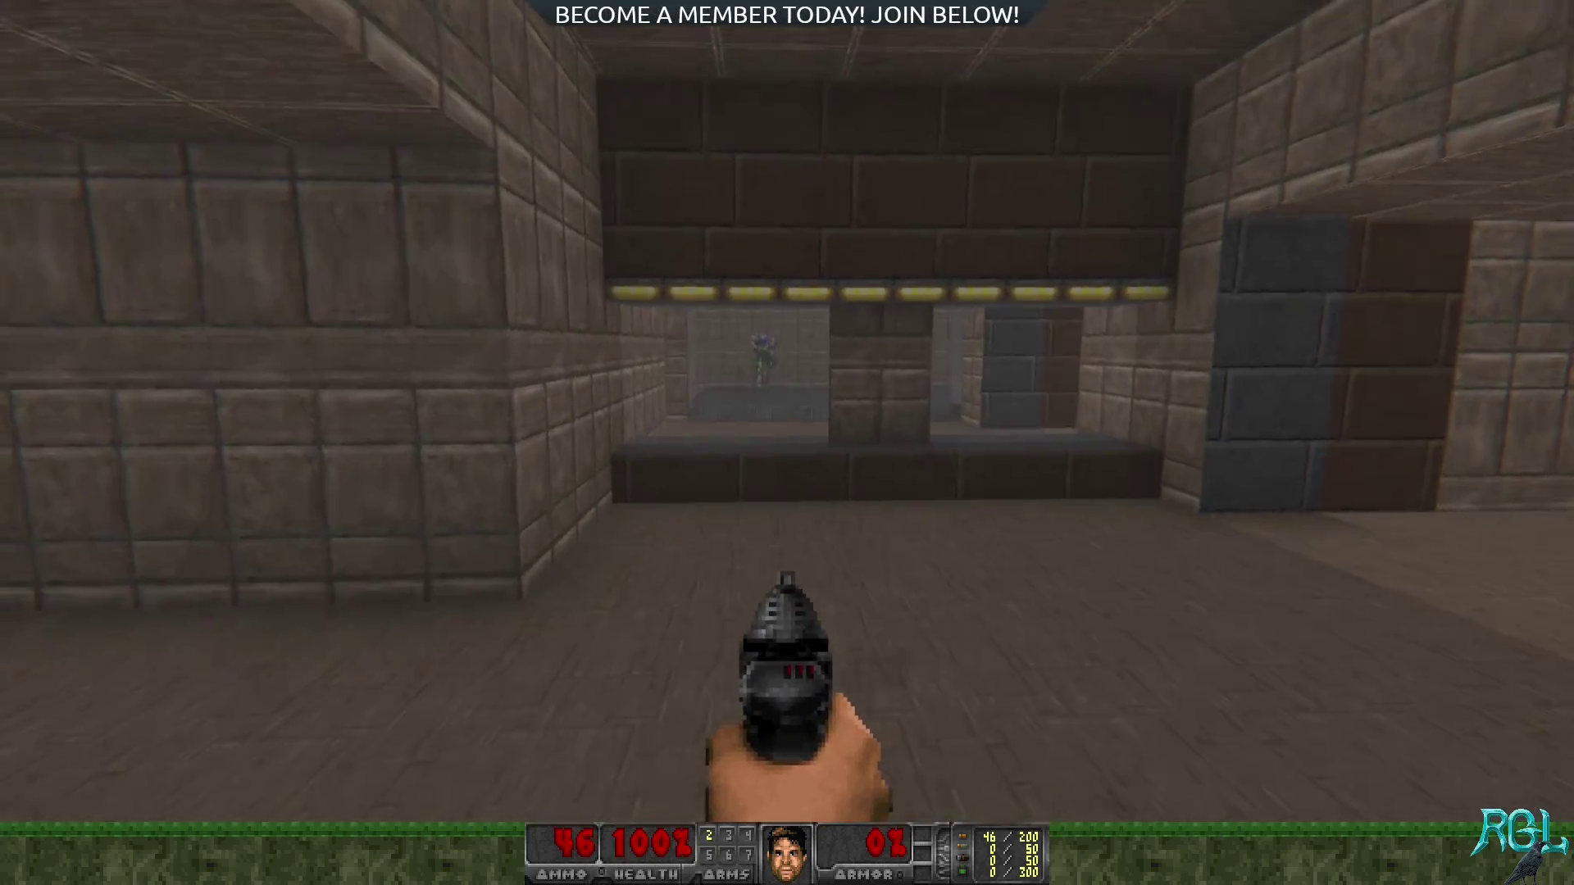
{"action": "key", "text": "s"}
{"action": "key", "text": "d"}
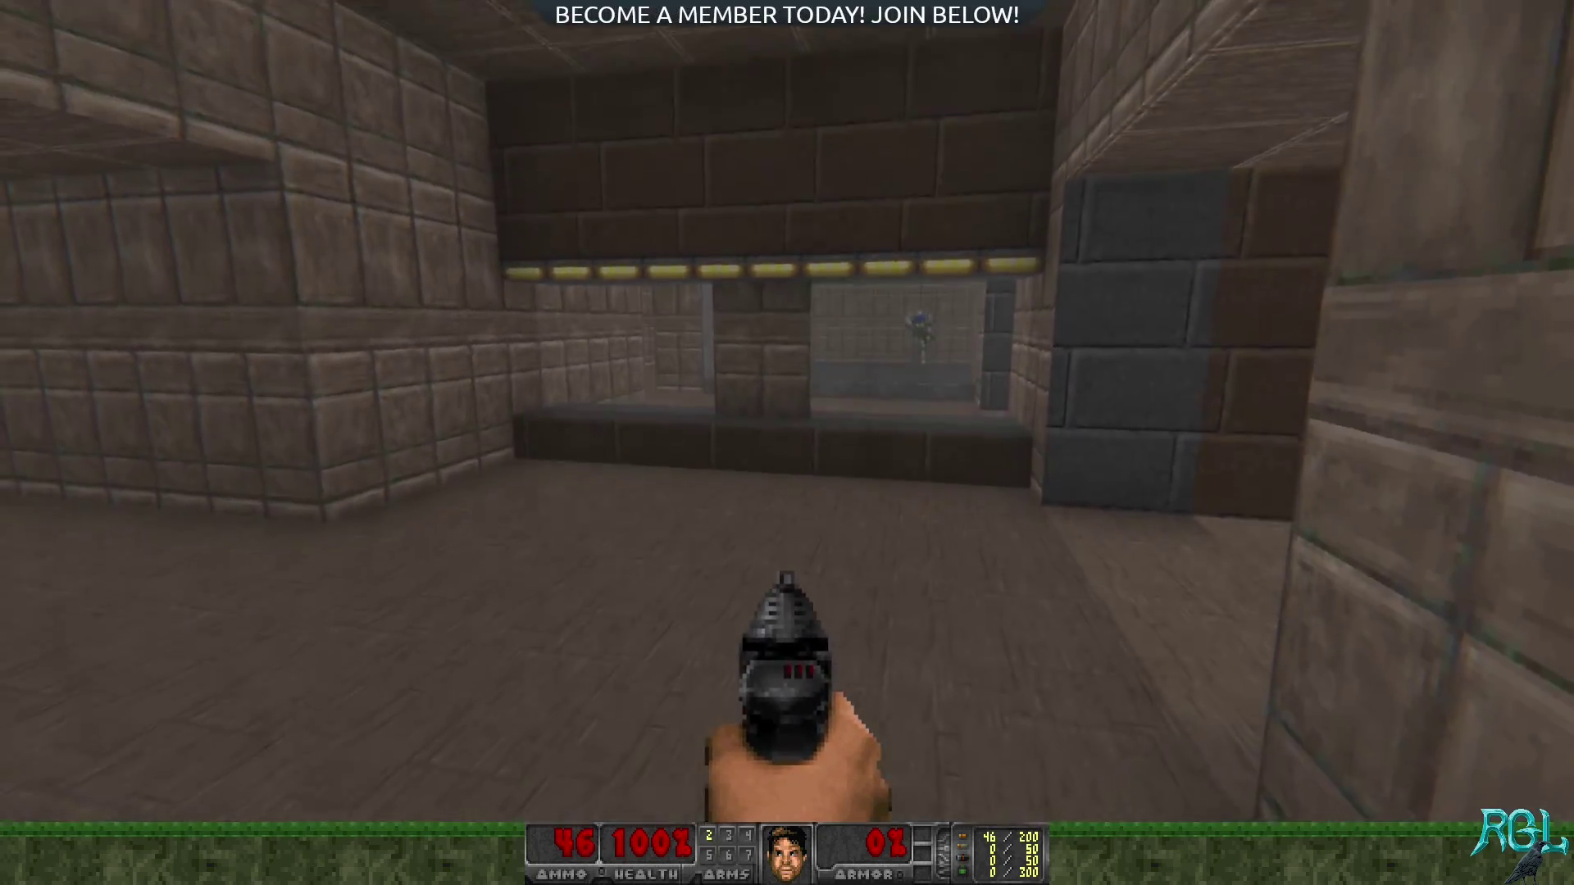
- Adjust the alpha of the two long window linedefs
{"action": "key", "text": "Down"}
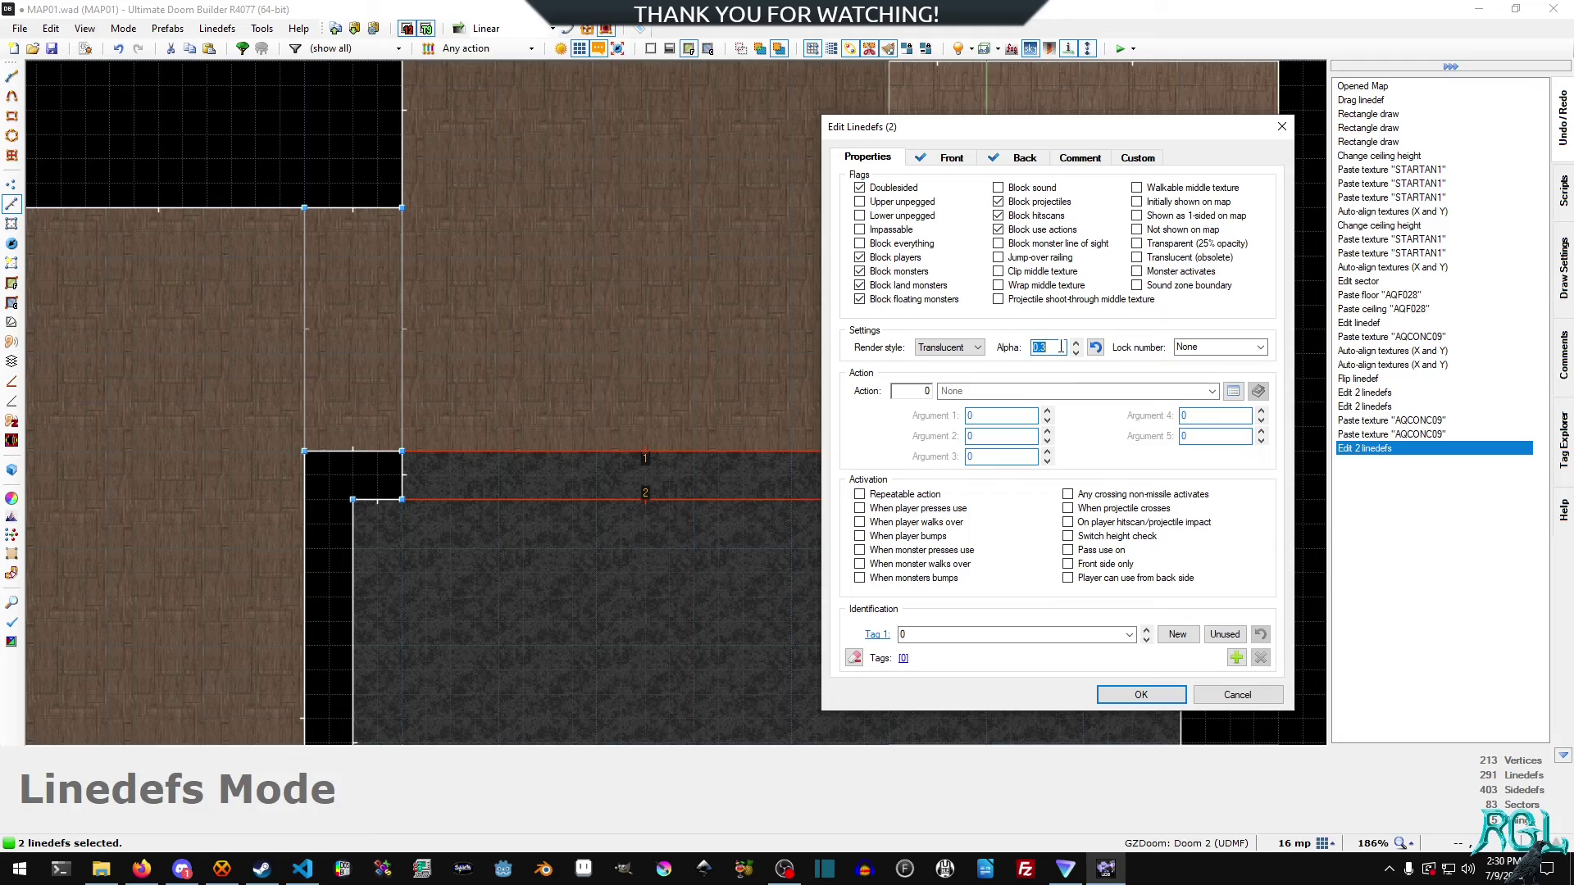
{"action": "key", "text": "Return"}
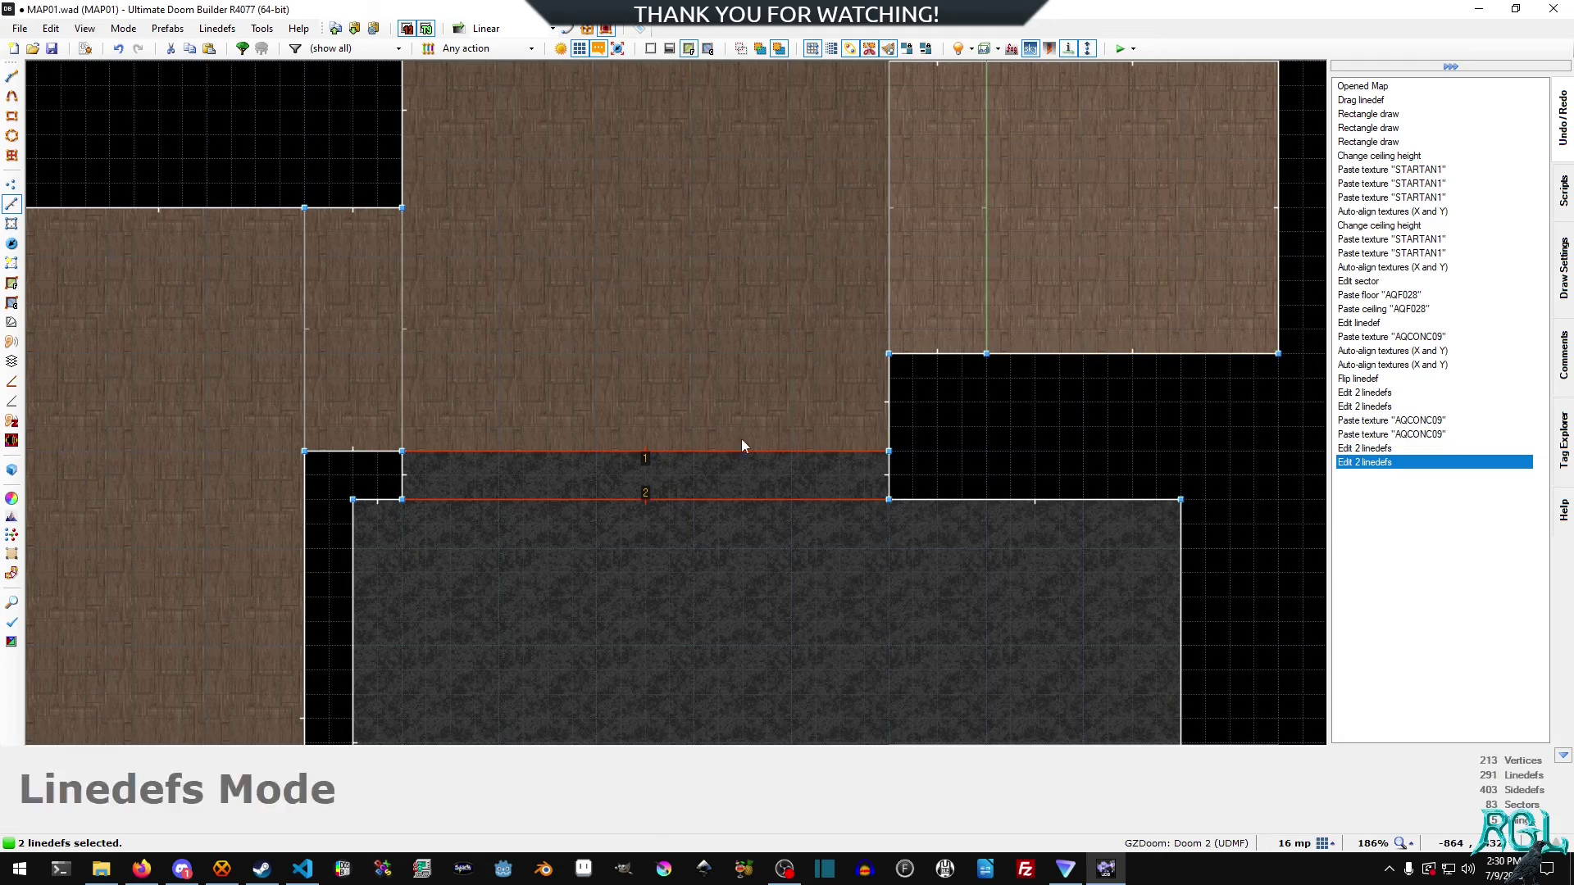
- Inspect the window's translucency in the 3D view from both rooms with surface highlighting off, then restore highlighting and return to the 2D map
{"action": "key", "text": "w"}
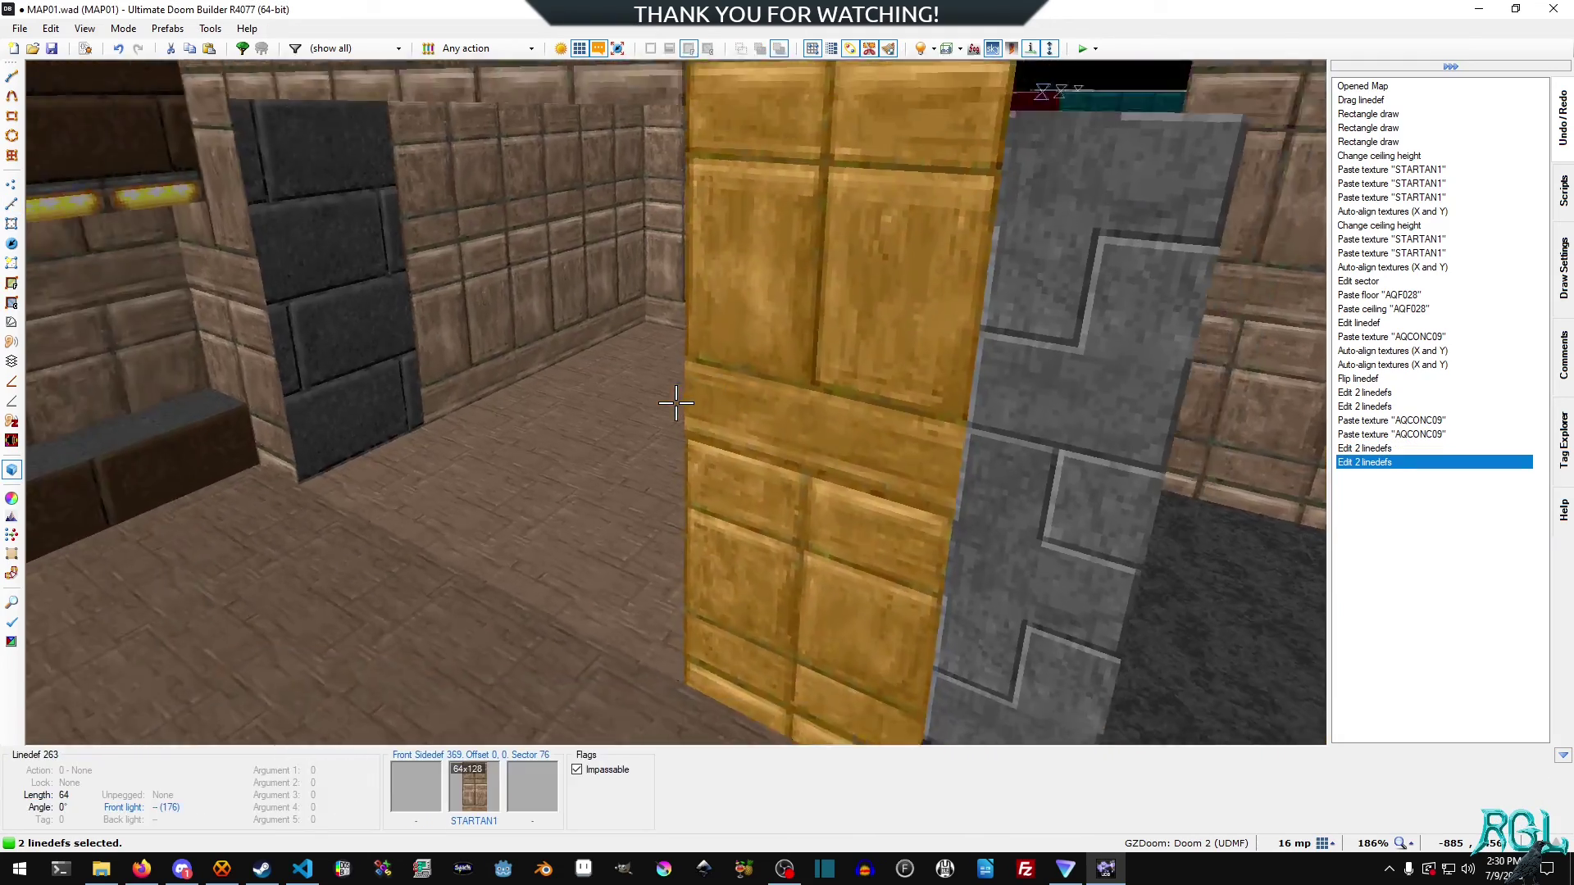
{"action": "key", "text": "h"}
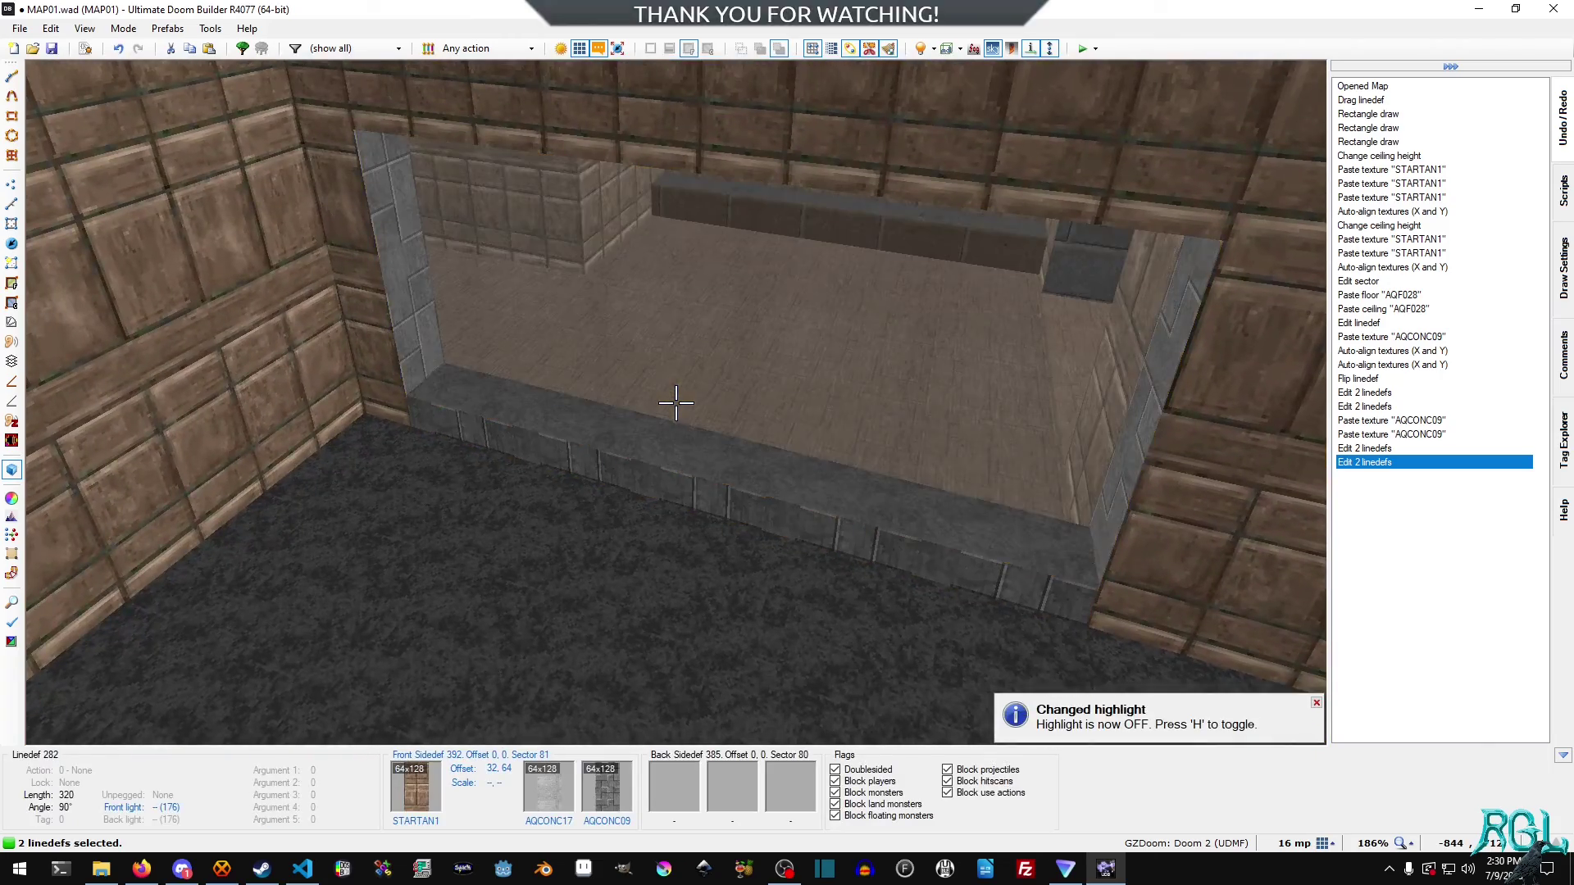
{"action": "key", "text": "d"}
{"action": "key", "text": "e"}
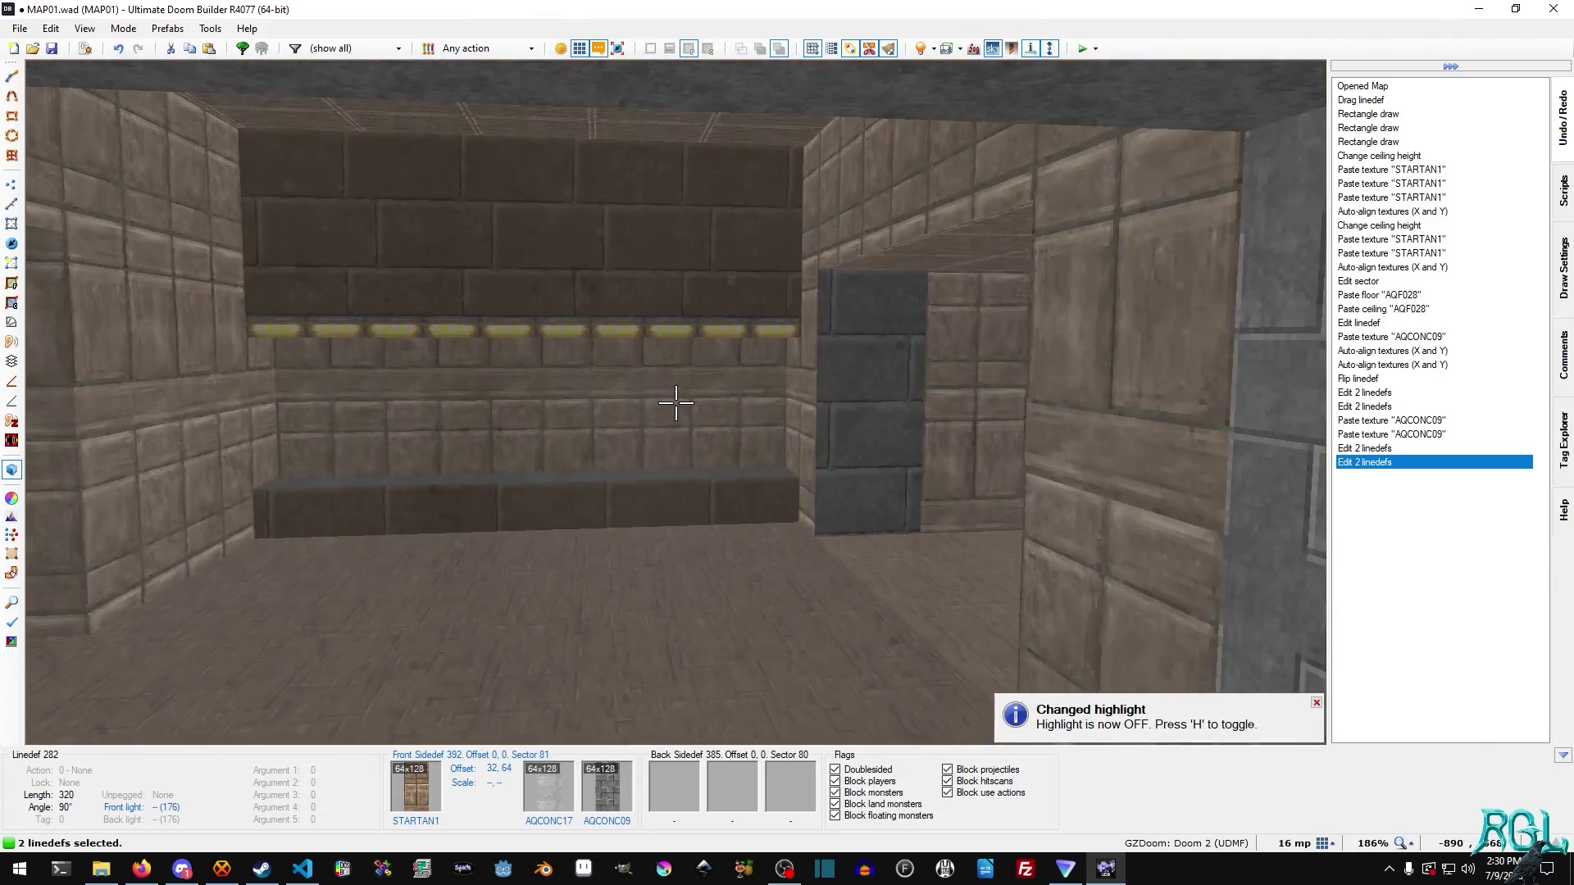
{"action": "key", "text": "d"}
{"action": "key", "text": "e"}
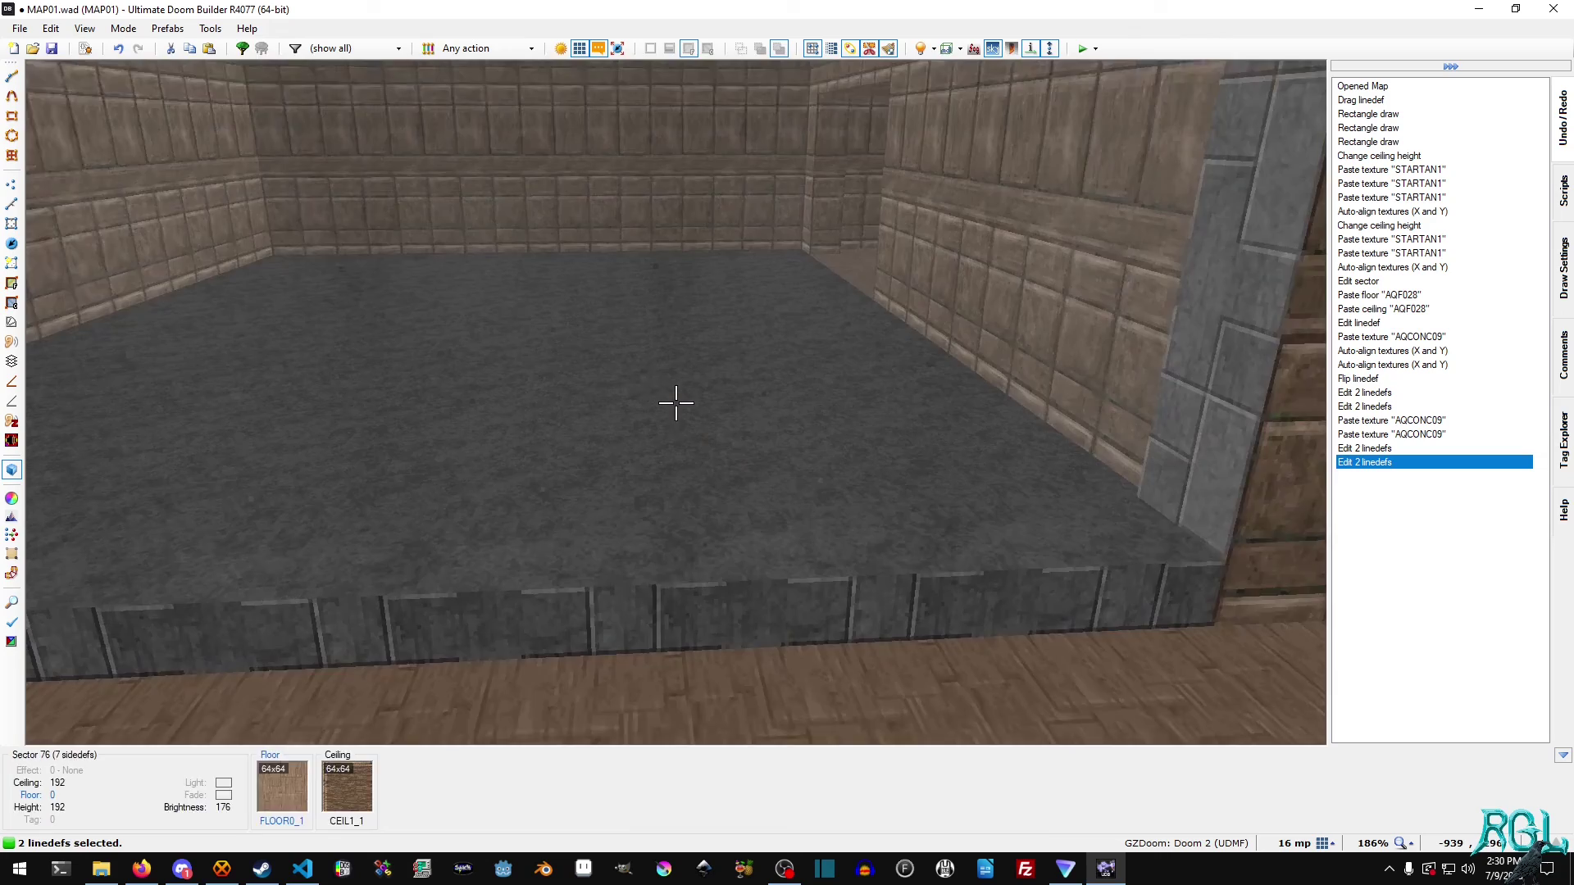
{"action": "key", "text": "w"}
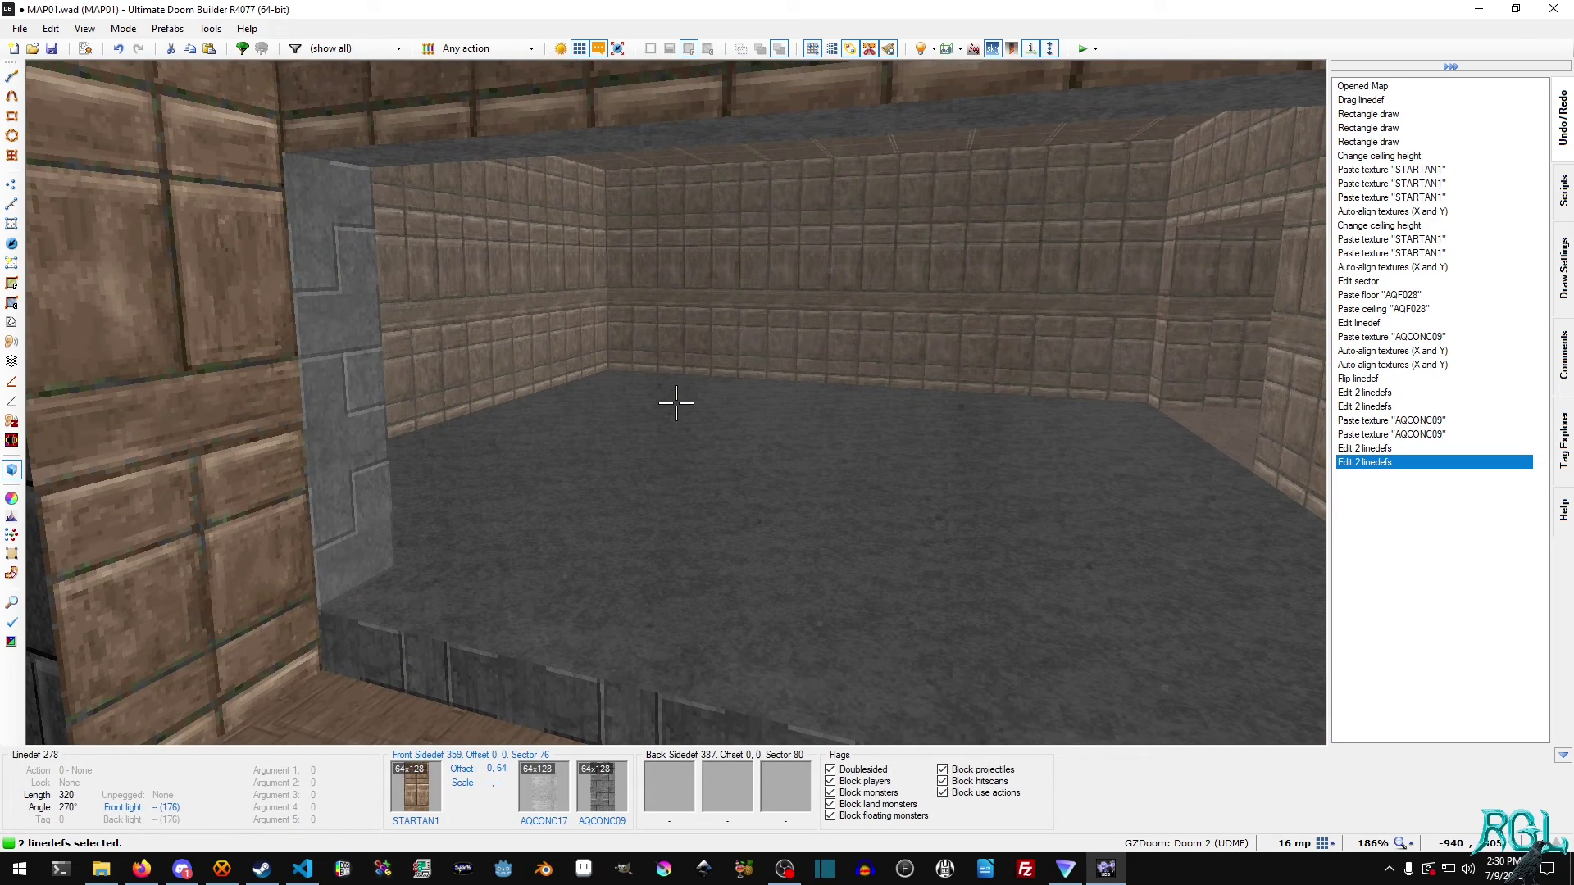
{"action": "key", "text": "w"}
{"action": "key", "text": "h"}
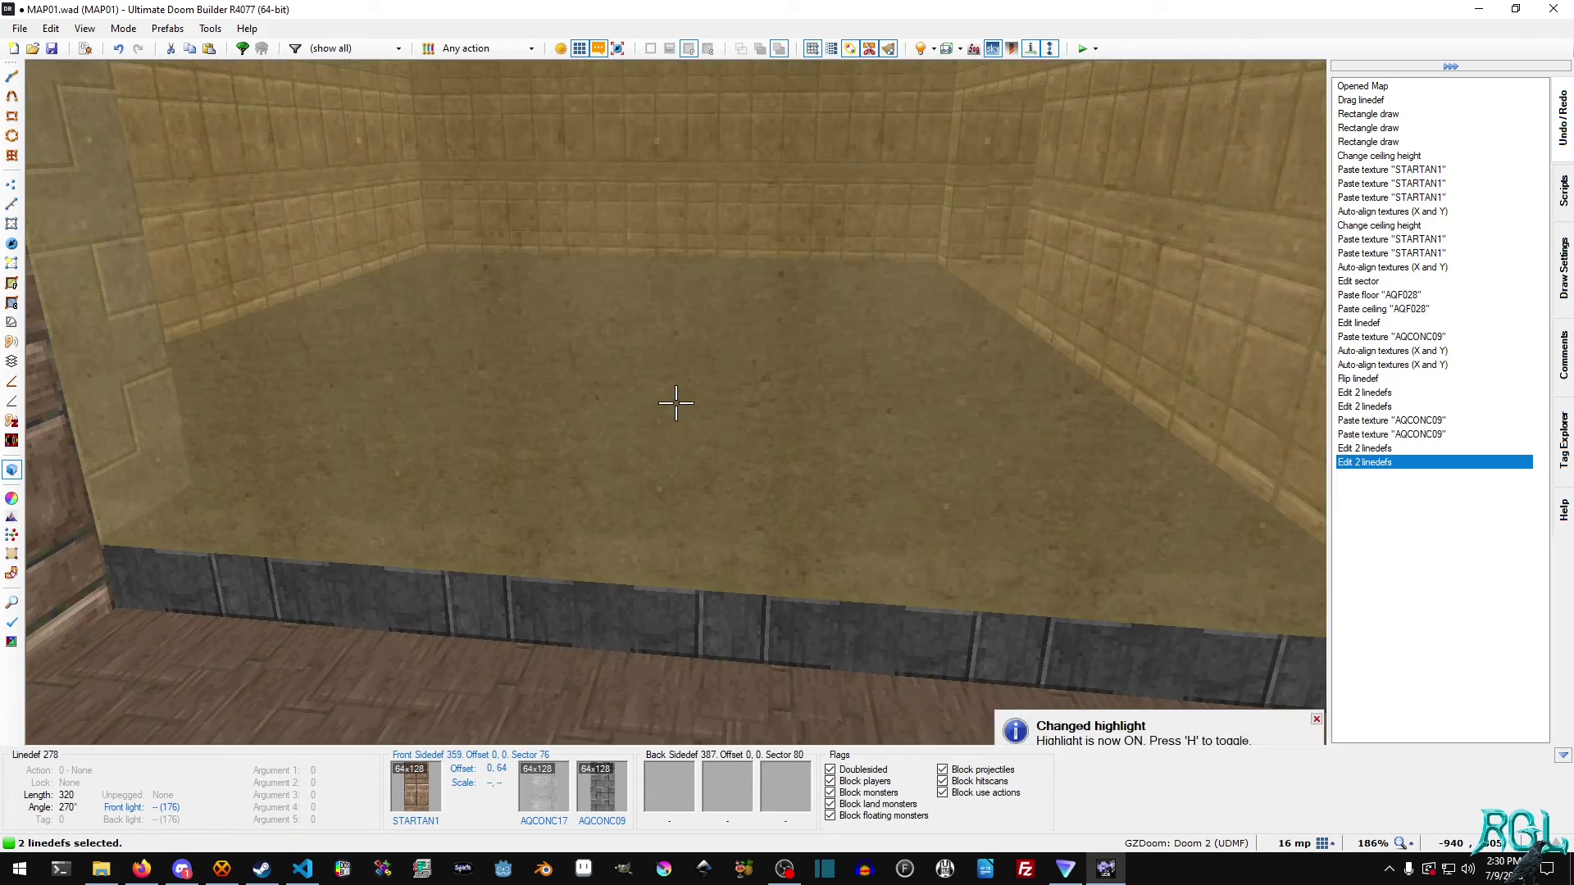
{"action": "key", "text": "q"}
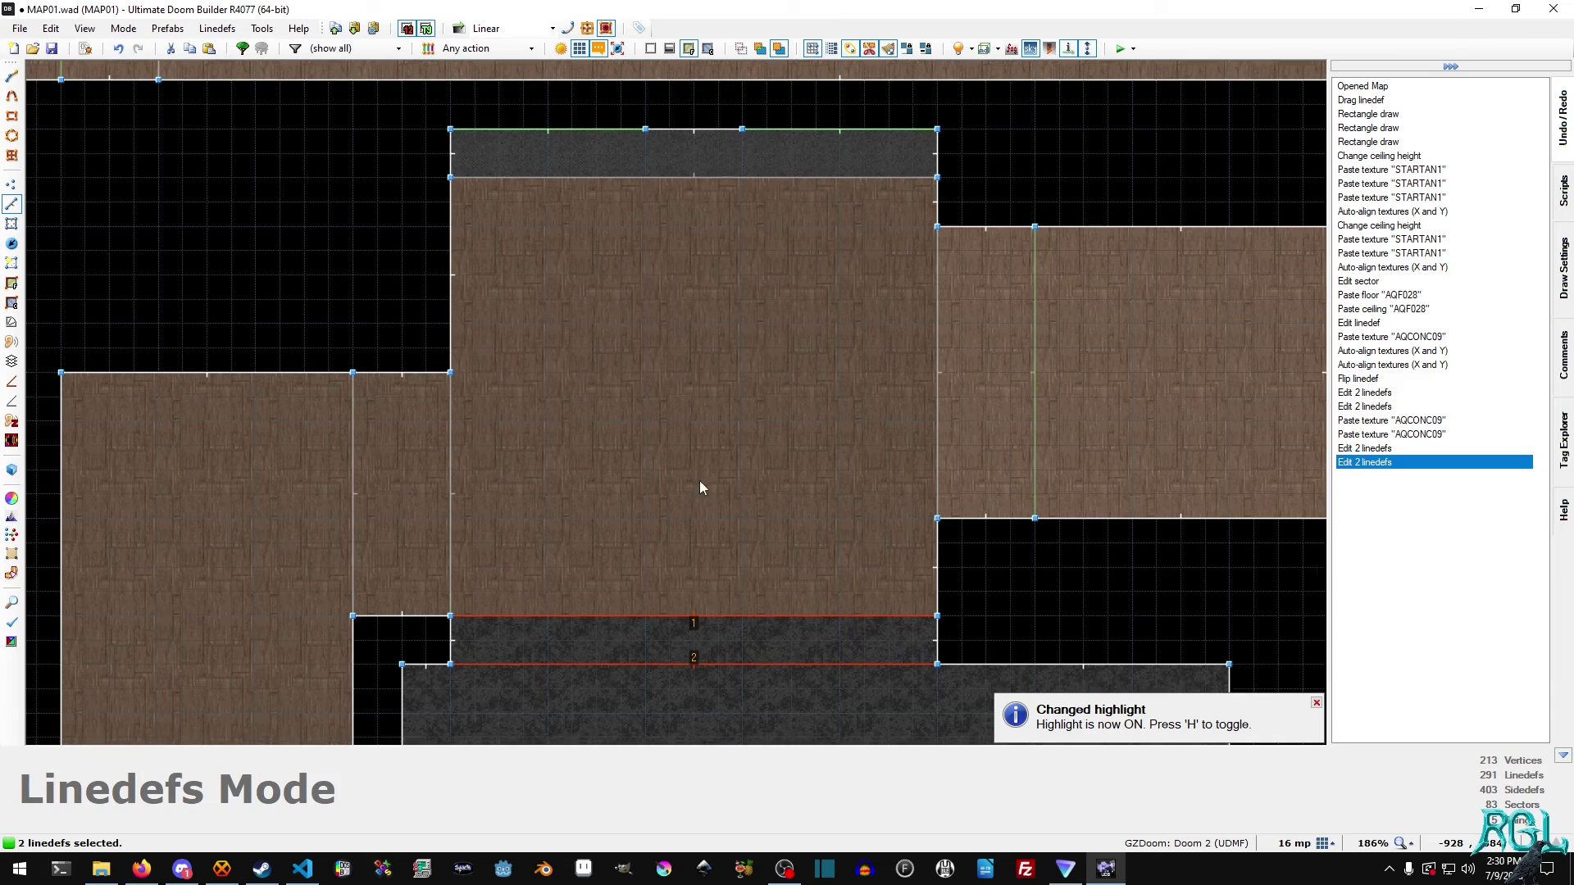
- Clear the linedef selection and draw a 32 by 32 rectangle near the middle of the window sector, spanning its full depth
{"action": "key", "text": "c"}
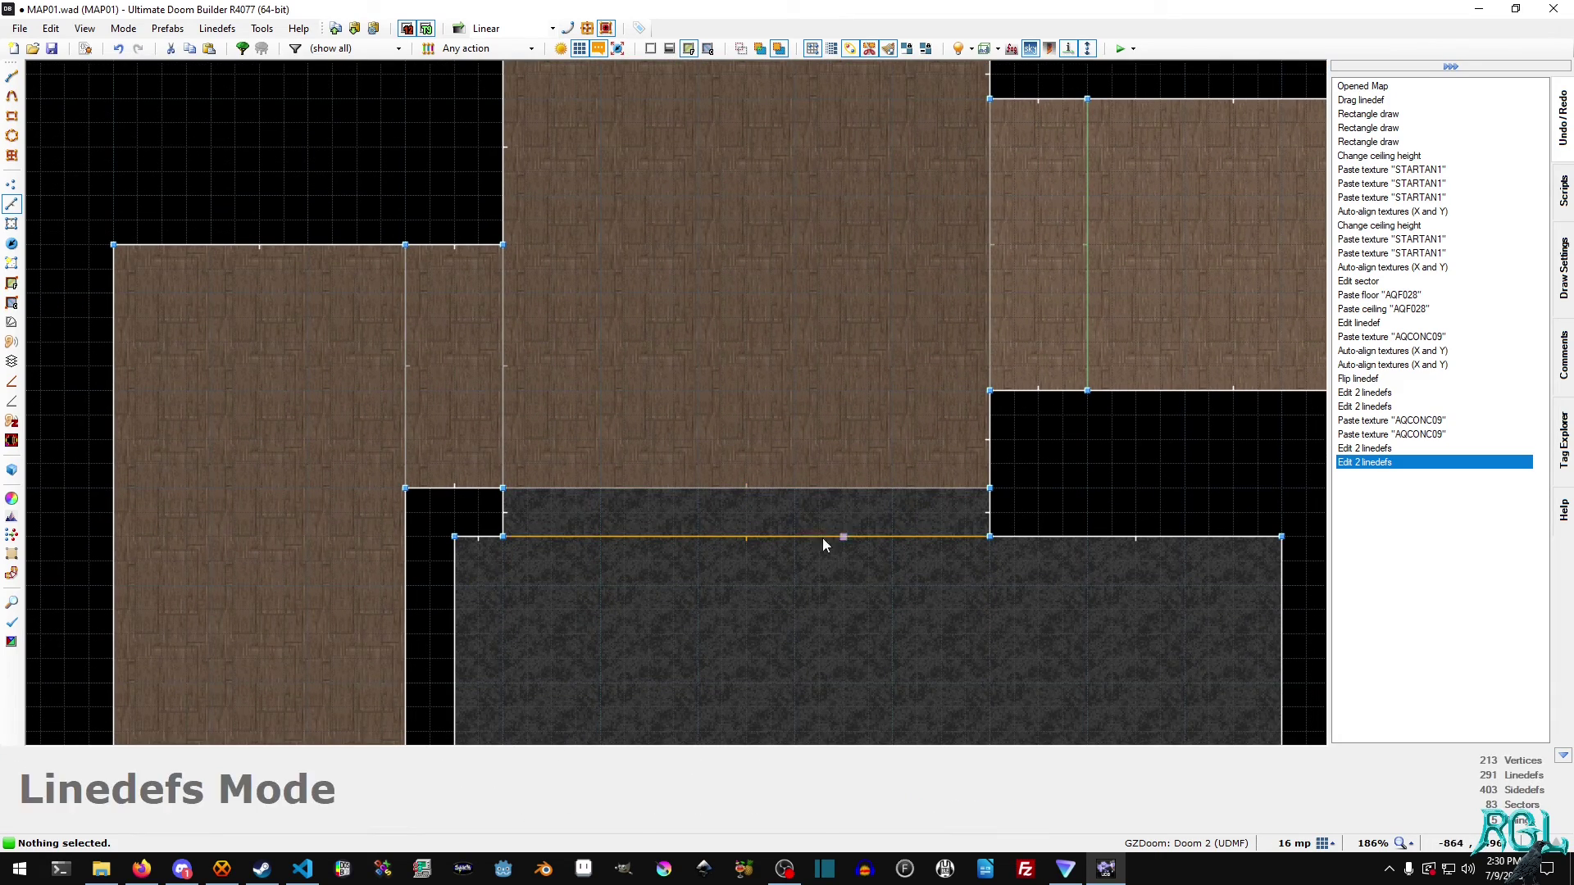
{"action": "middle_click_drag", "start_coordinate": [735, 373], "coordinate": [757, 464]}
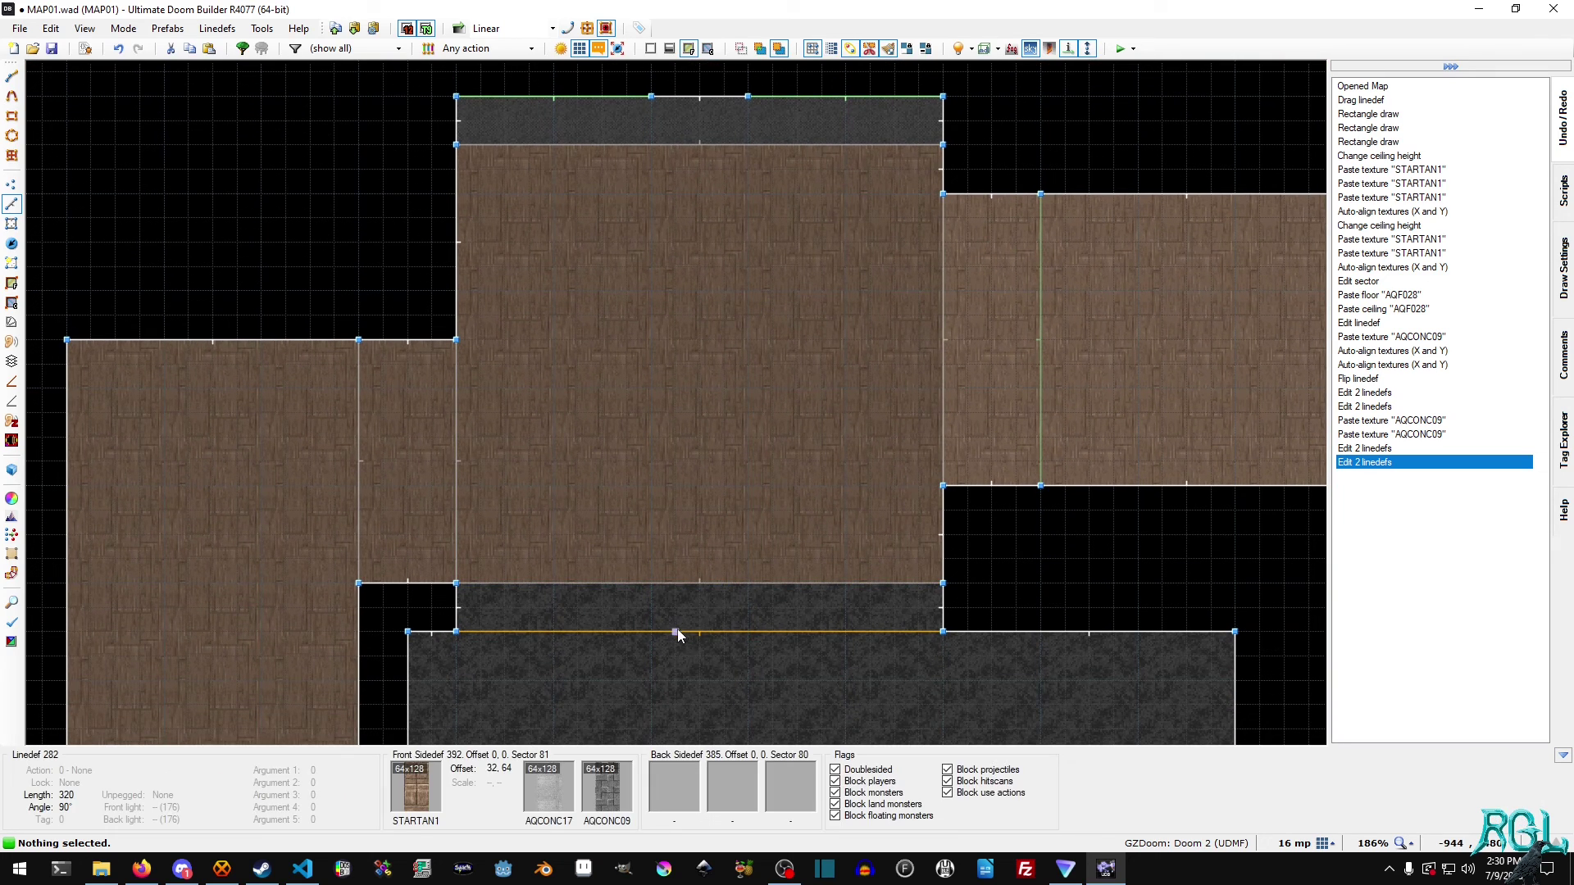
{"action": "key", "text": "l"}
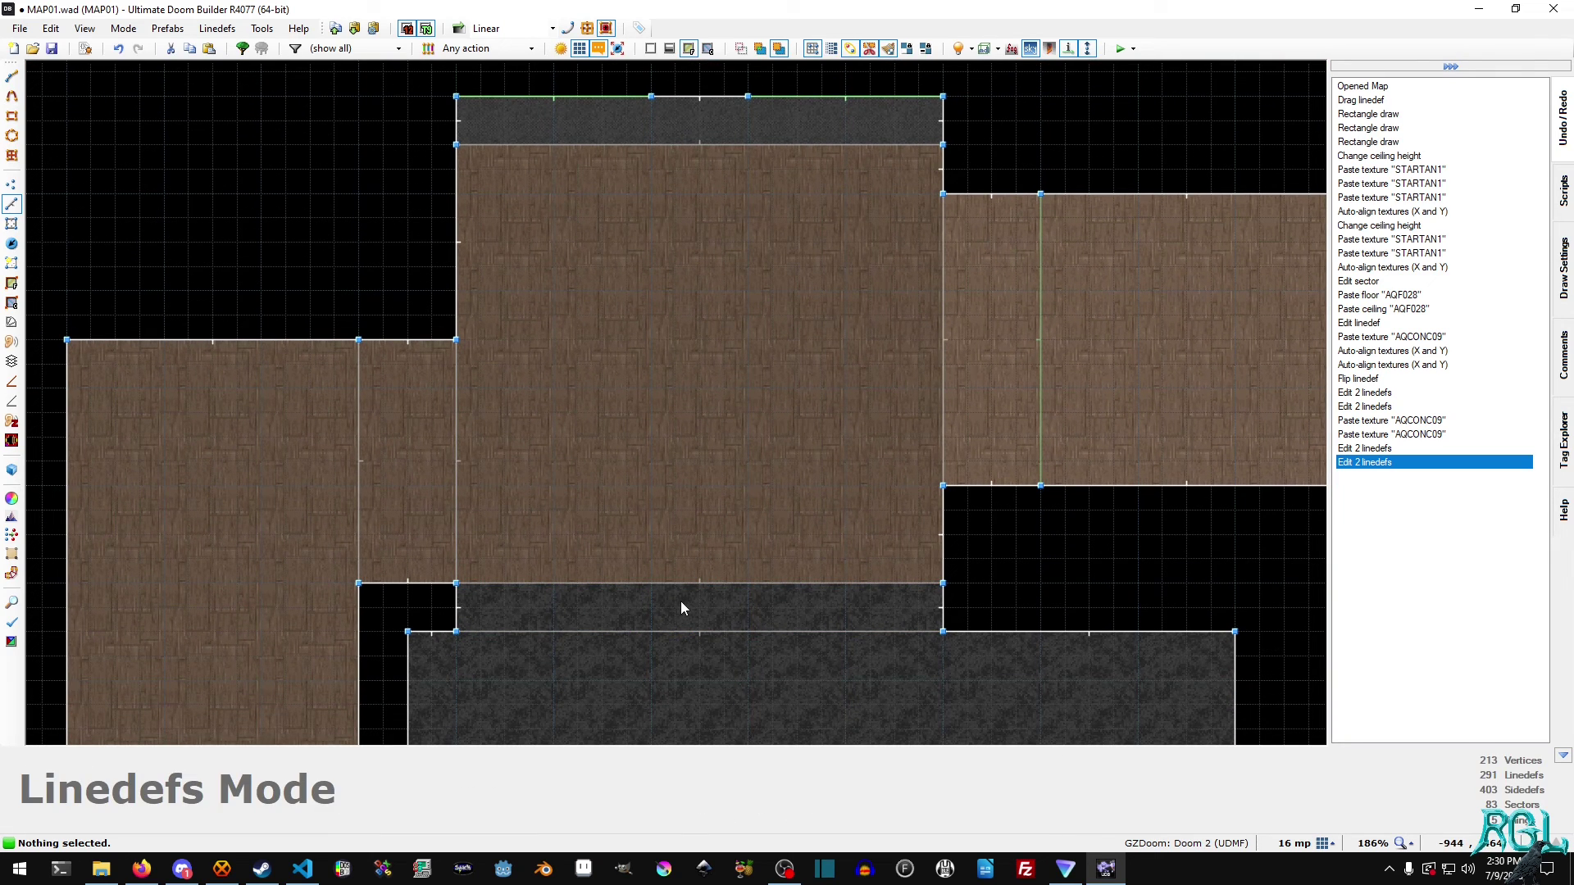
{"action": "key", "text": "shift+d"}
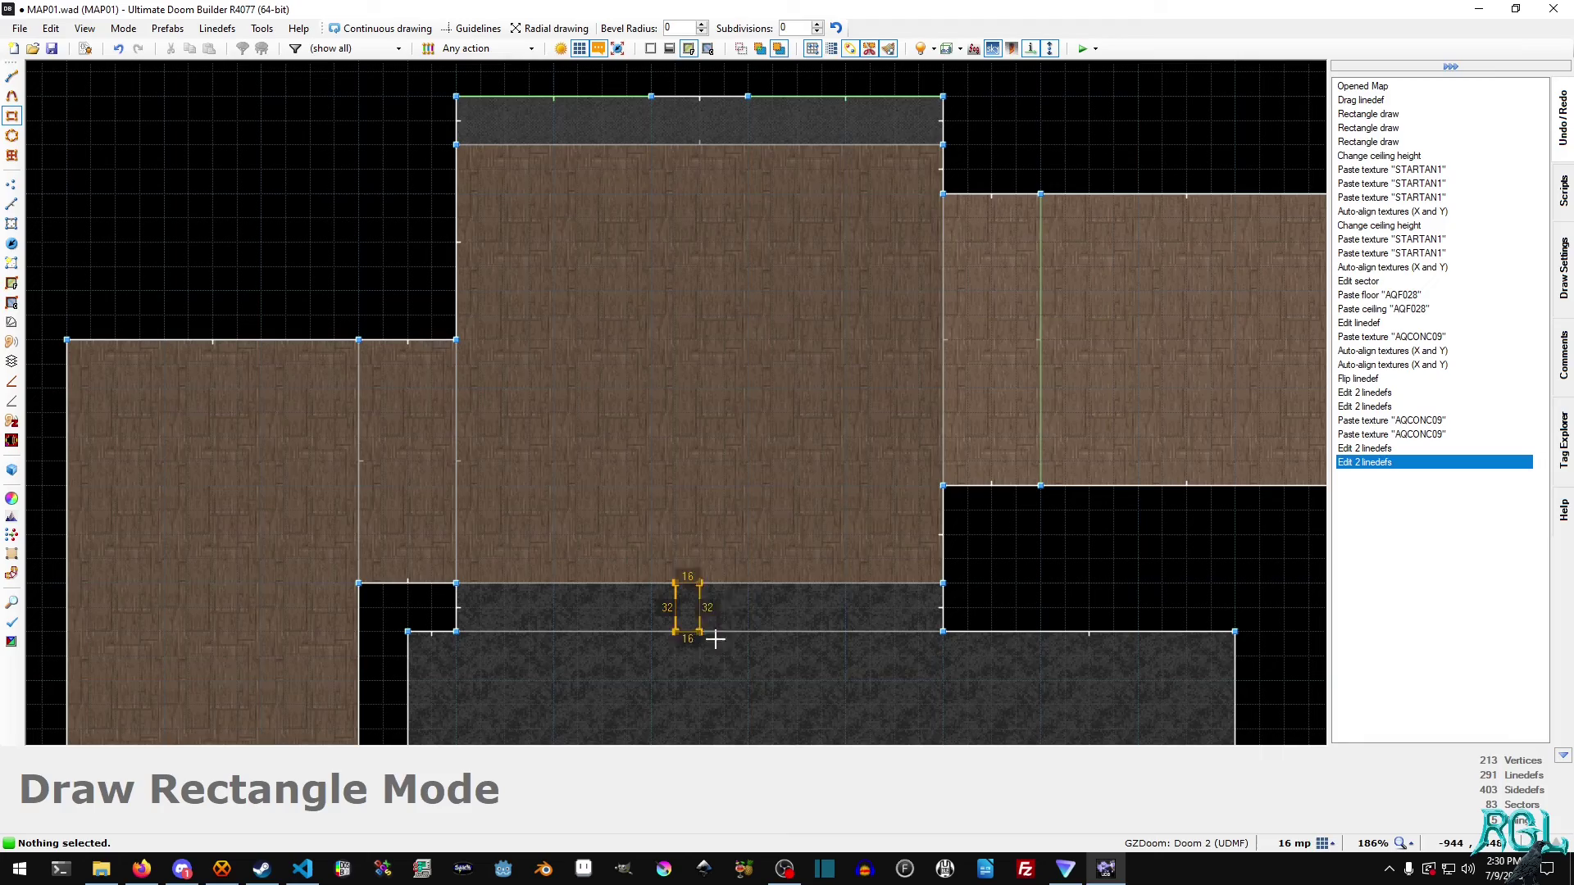
{"action": "left_click", "coordinate": [724, 631]}
- Copy the AQCONC09 texture in the 3D view and paste it onto all the wall sections above the window on both sides
{"action": "key", "text": "w"}
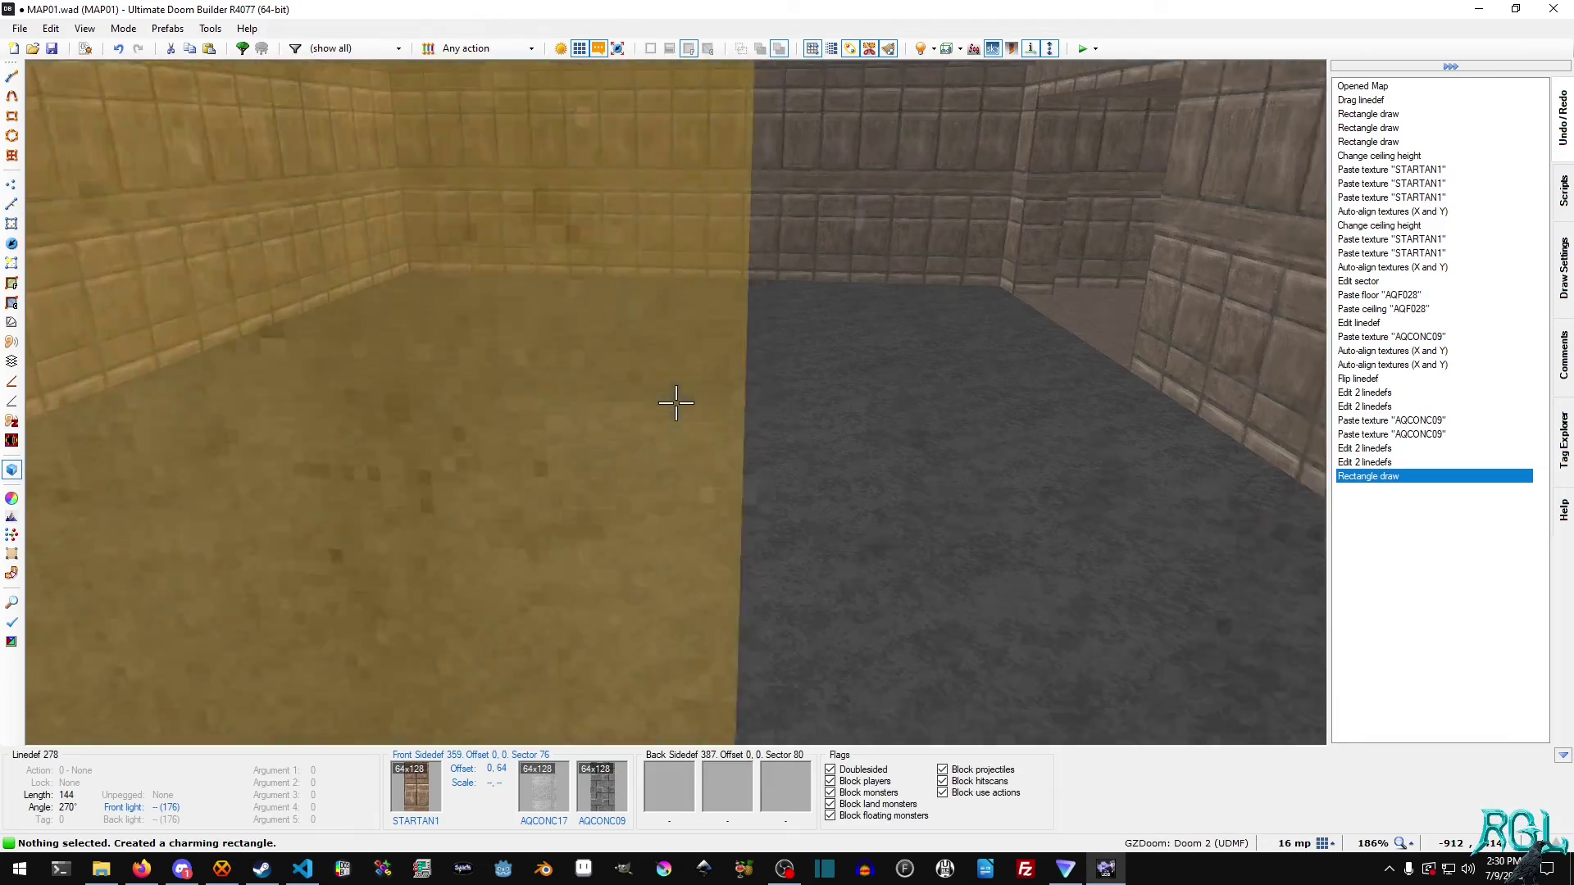
{"action": "key", "text": "d"}
{"action": "key", "text": "e"}
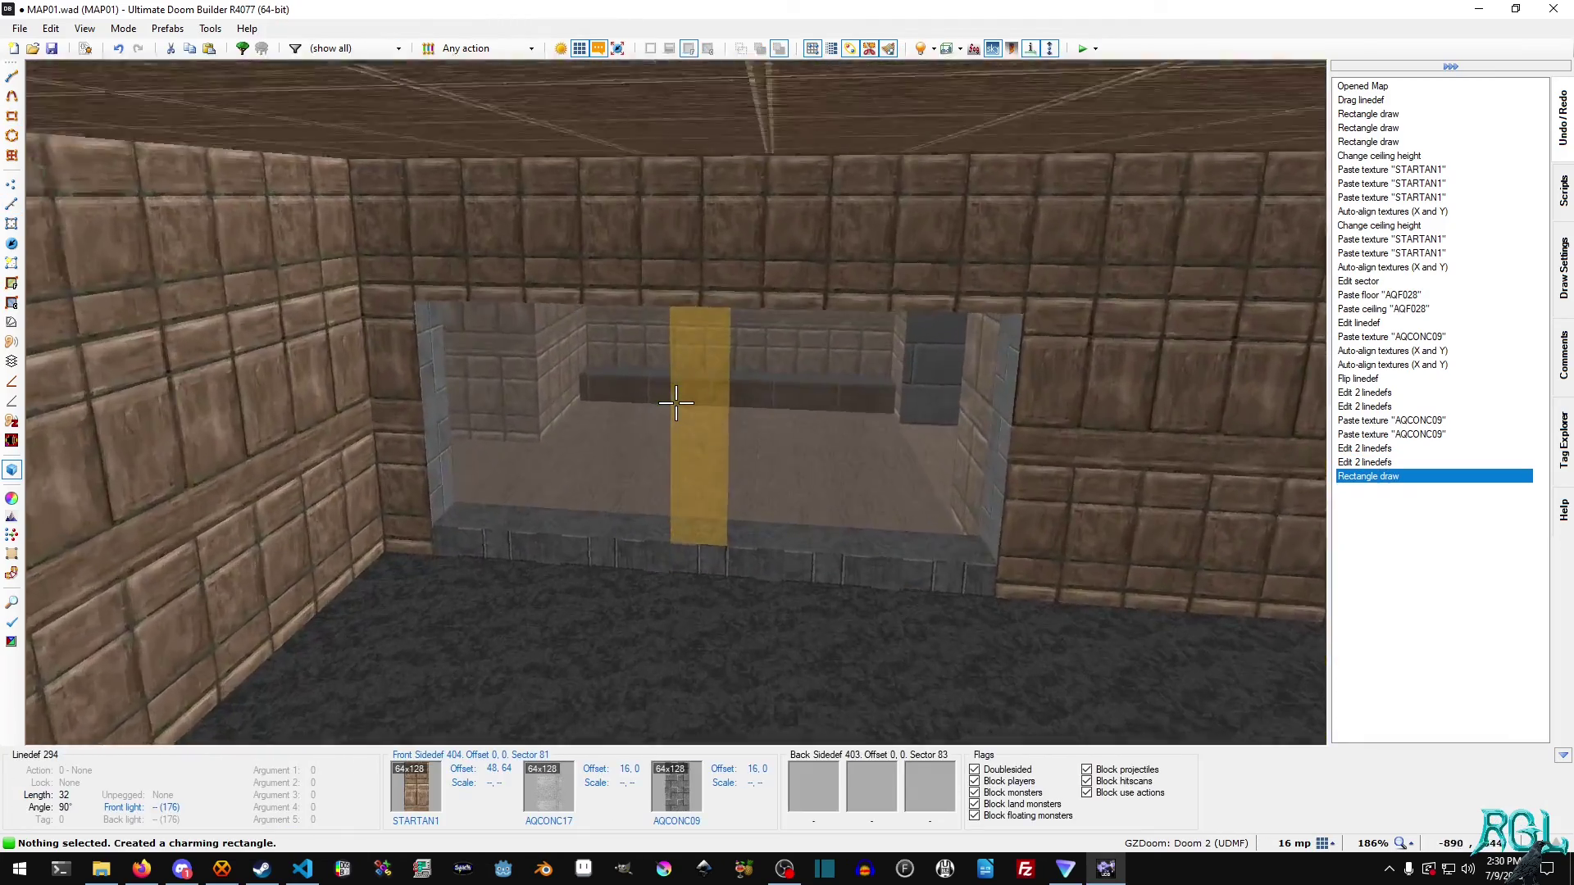
{"action": "key", "text": "d"}
{"action": "key", "text": "w"}
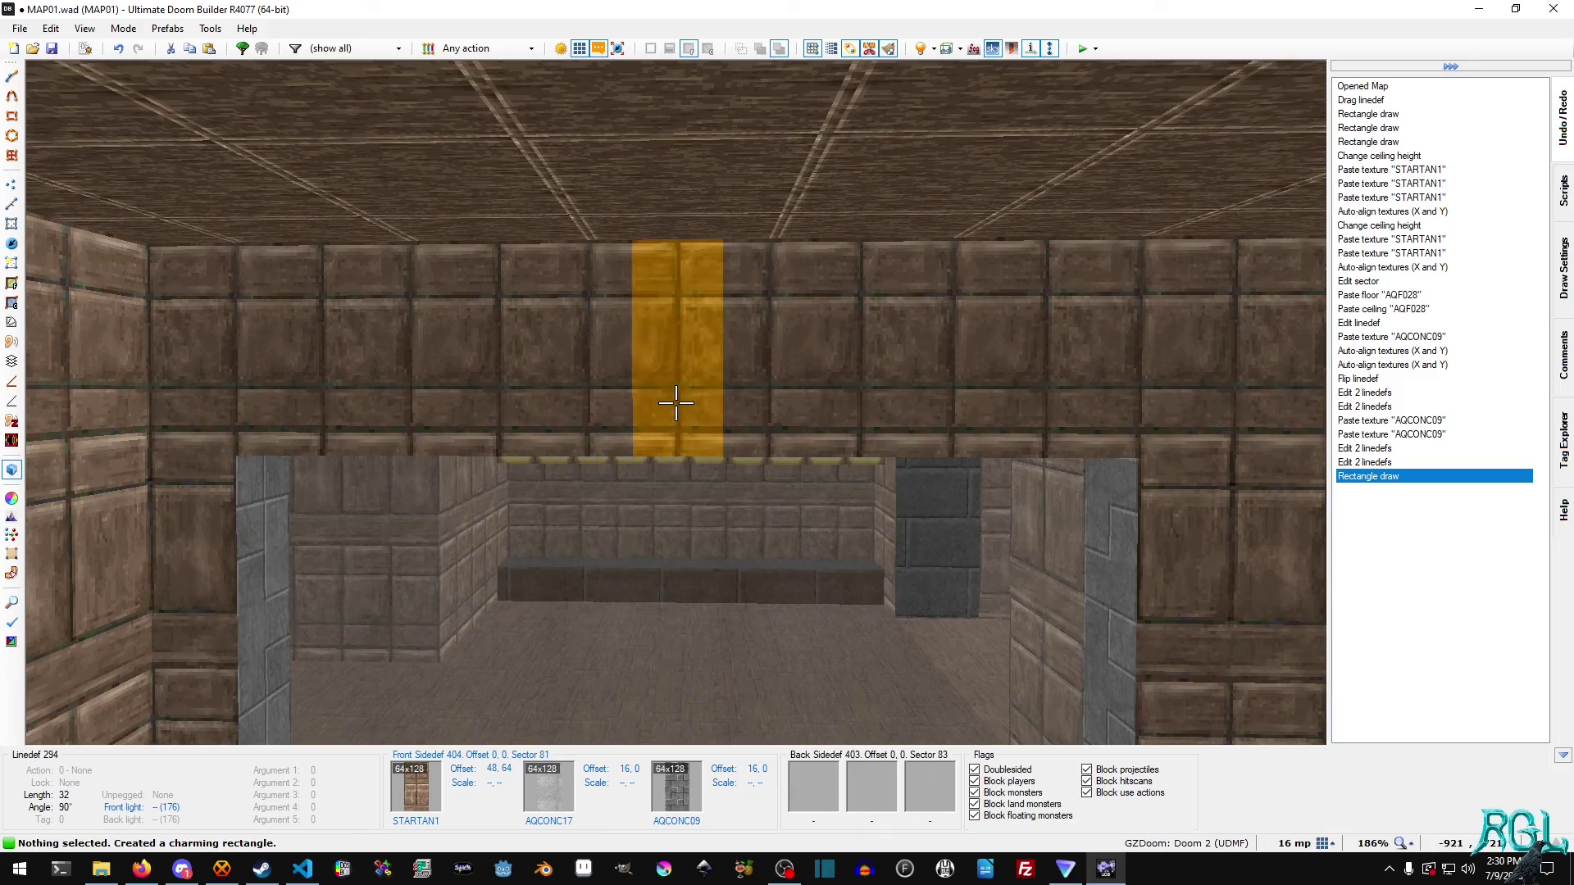
{"action": "key", "text": "w"}
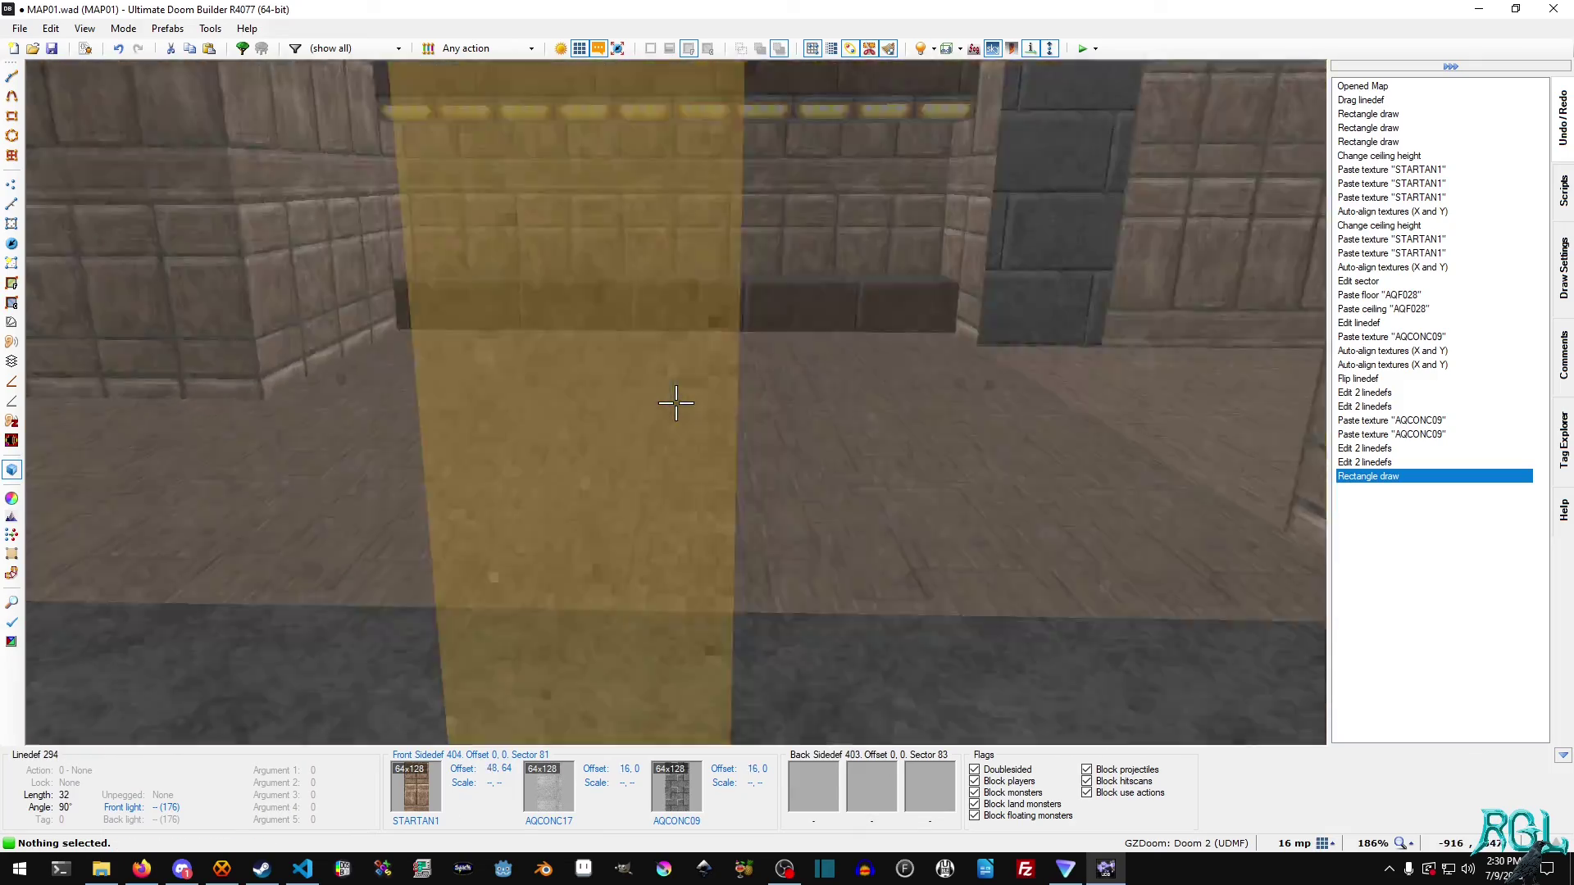
{"action": "key", "text": "e"}
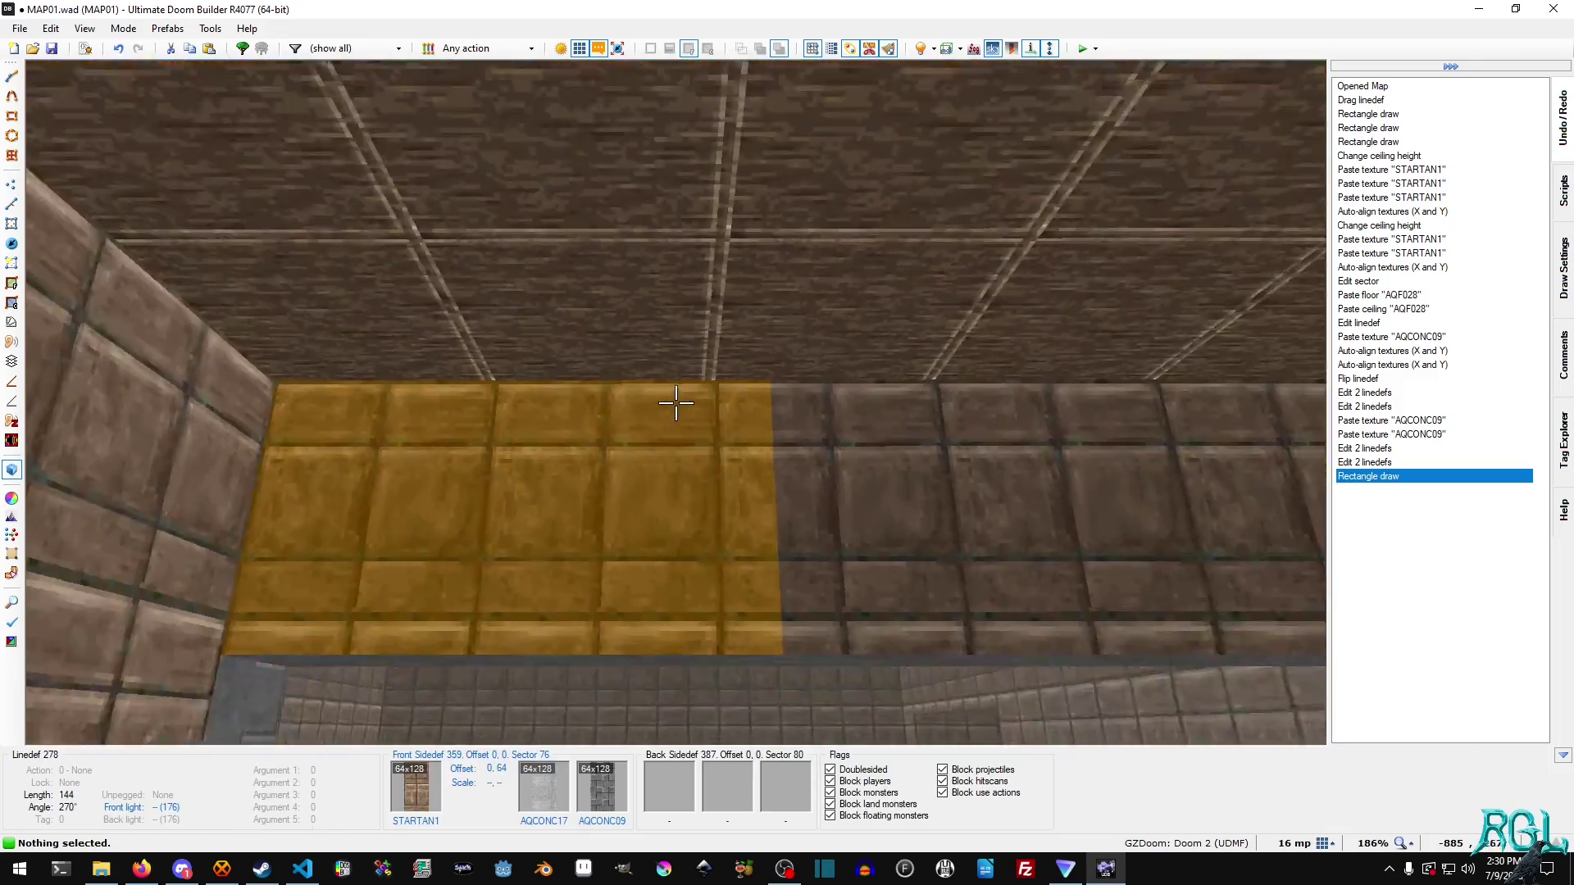
{"action": "key", "text": "s"}
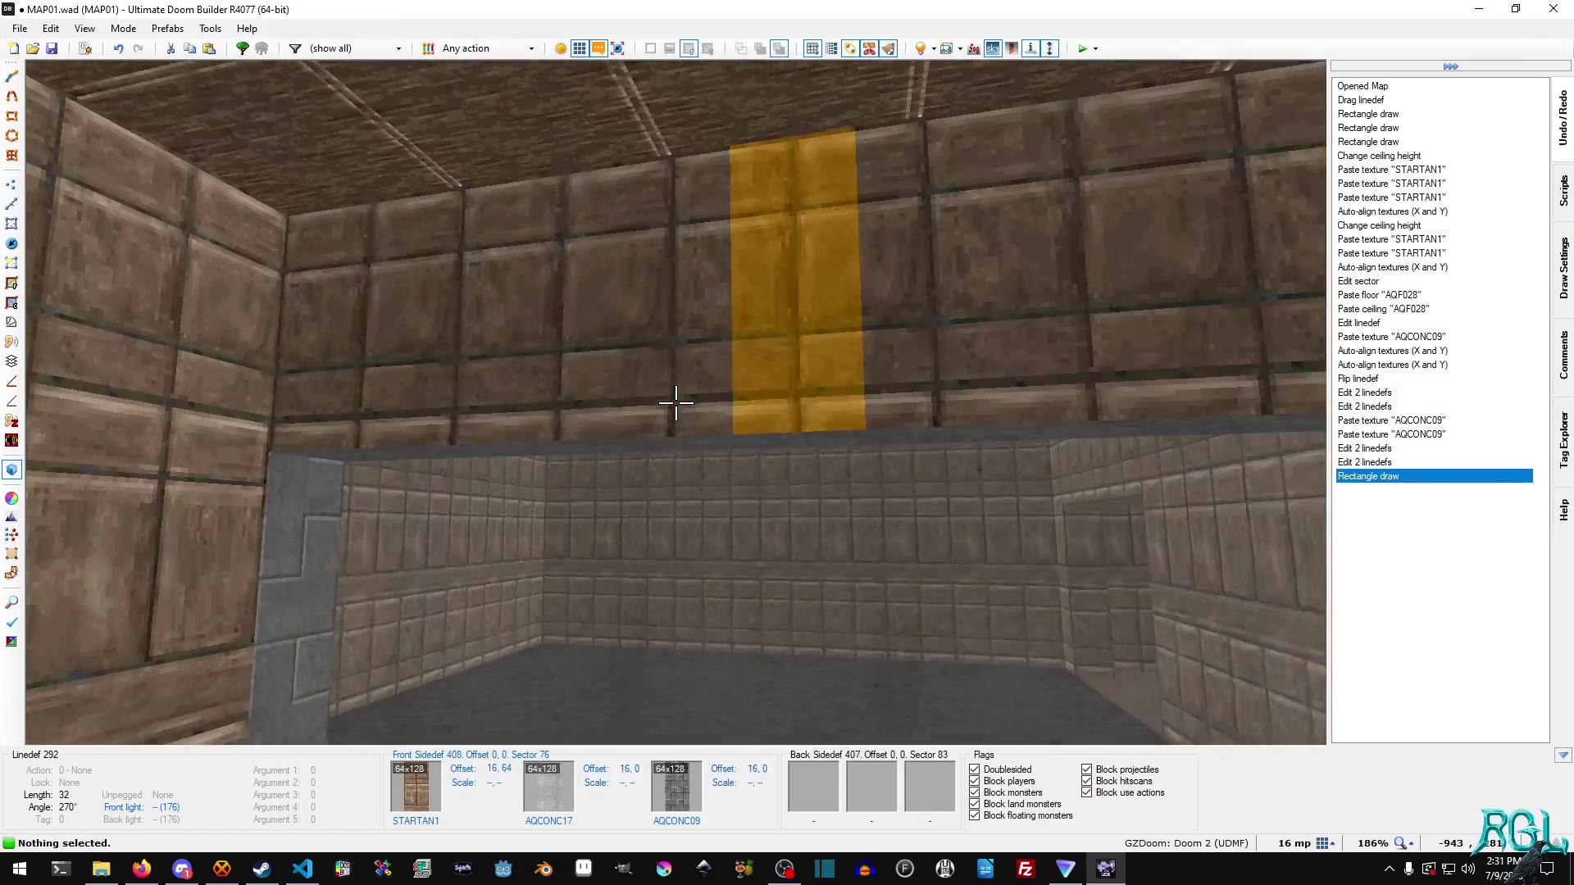
{"action": "key", "text": "ctrl+c"}
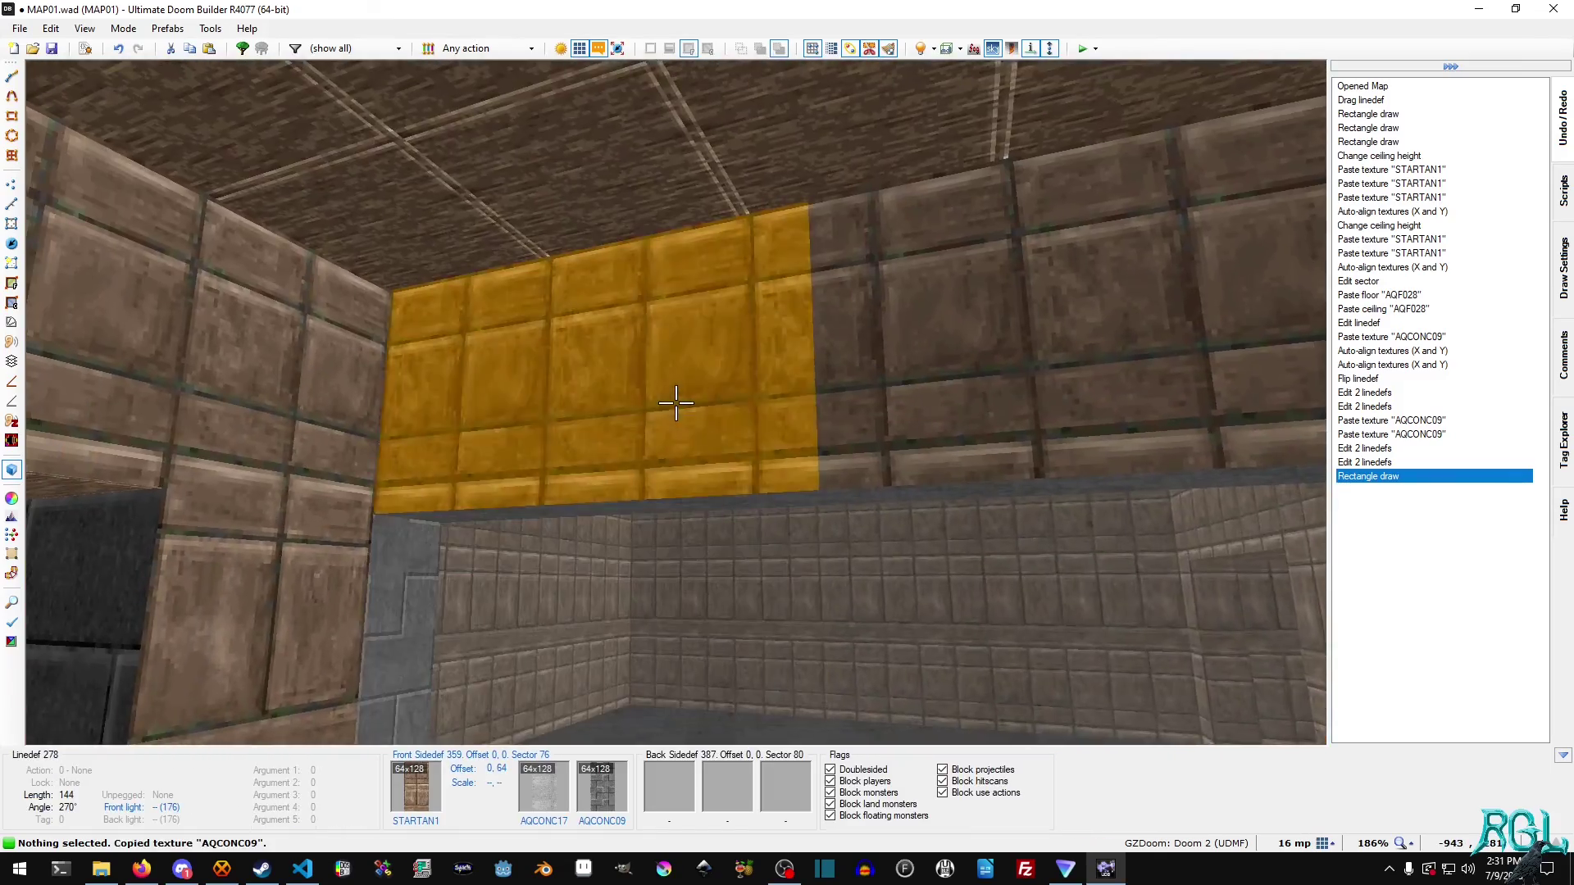
{"action": "key", "text": "ctrl+v"}
{"action": "key", "text": "ctrl+v"}
{"action": "key", "text": "ctrl+v"}
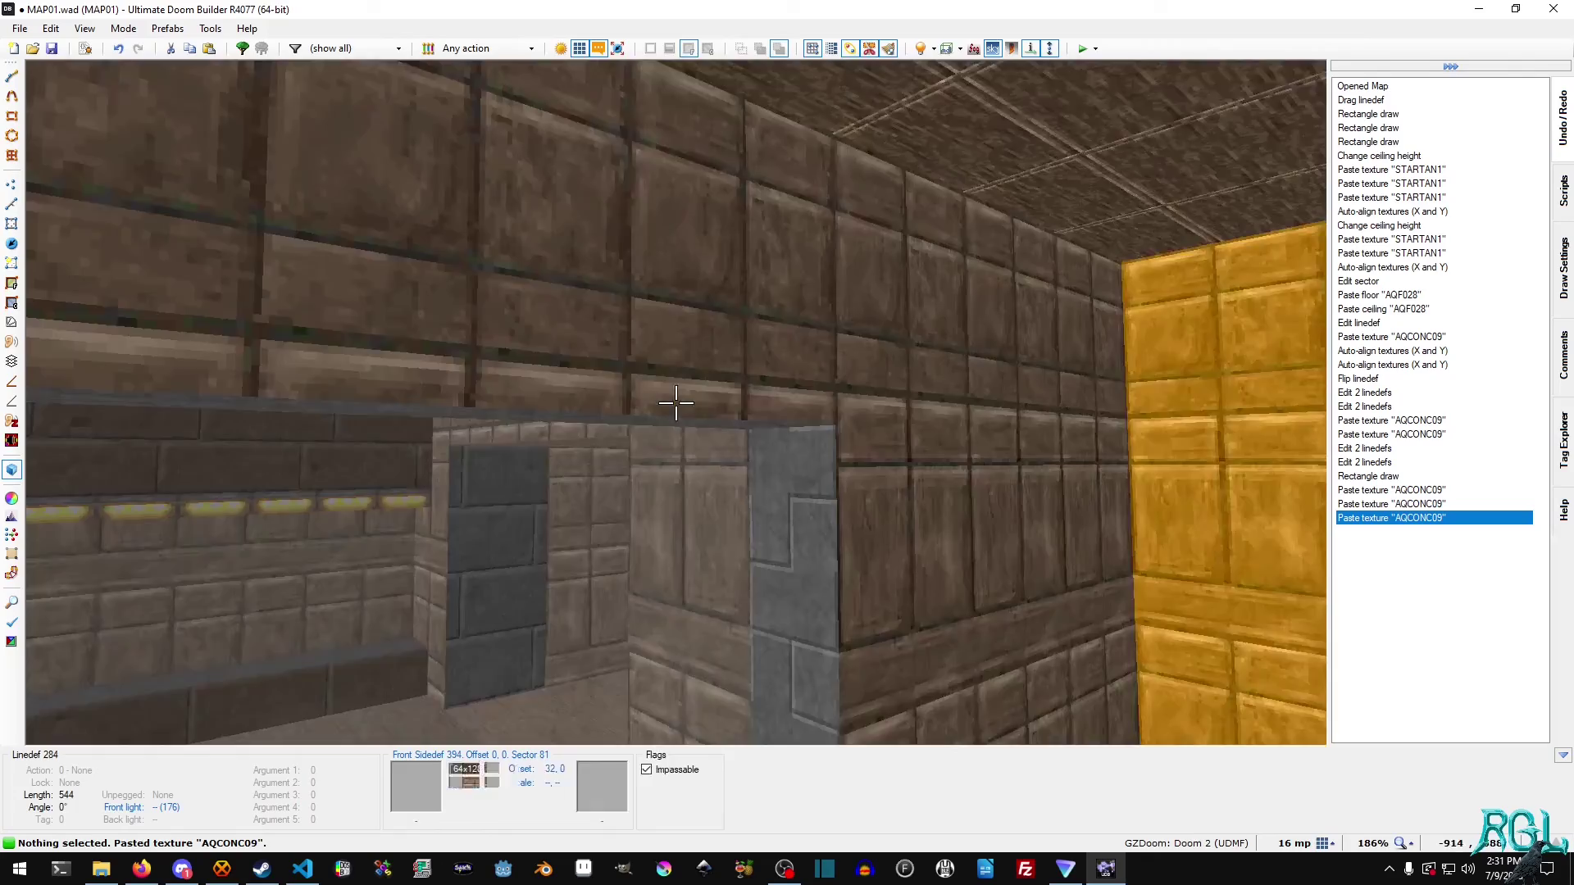
{"action": "key", "text": "s"}
{"action": "key", "text": "ctrl+v"}
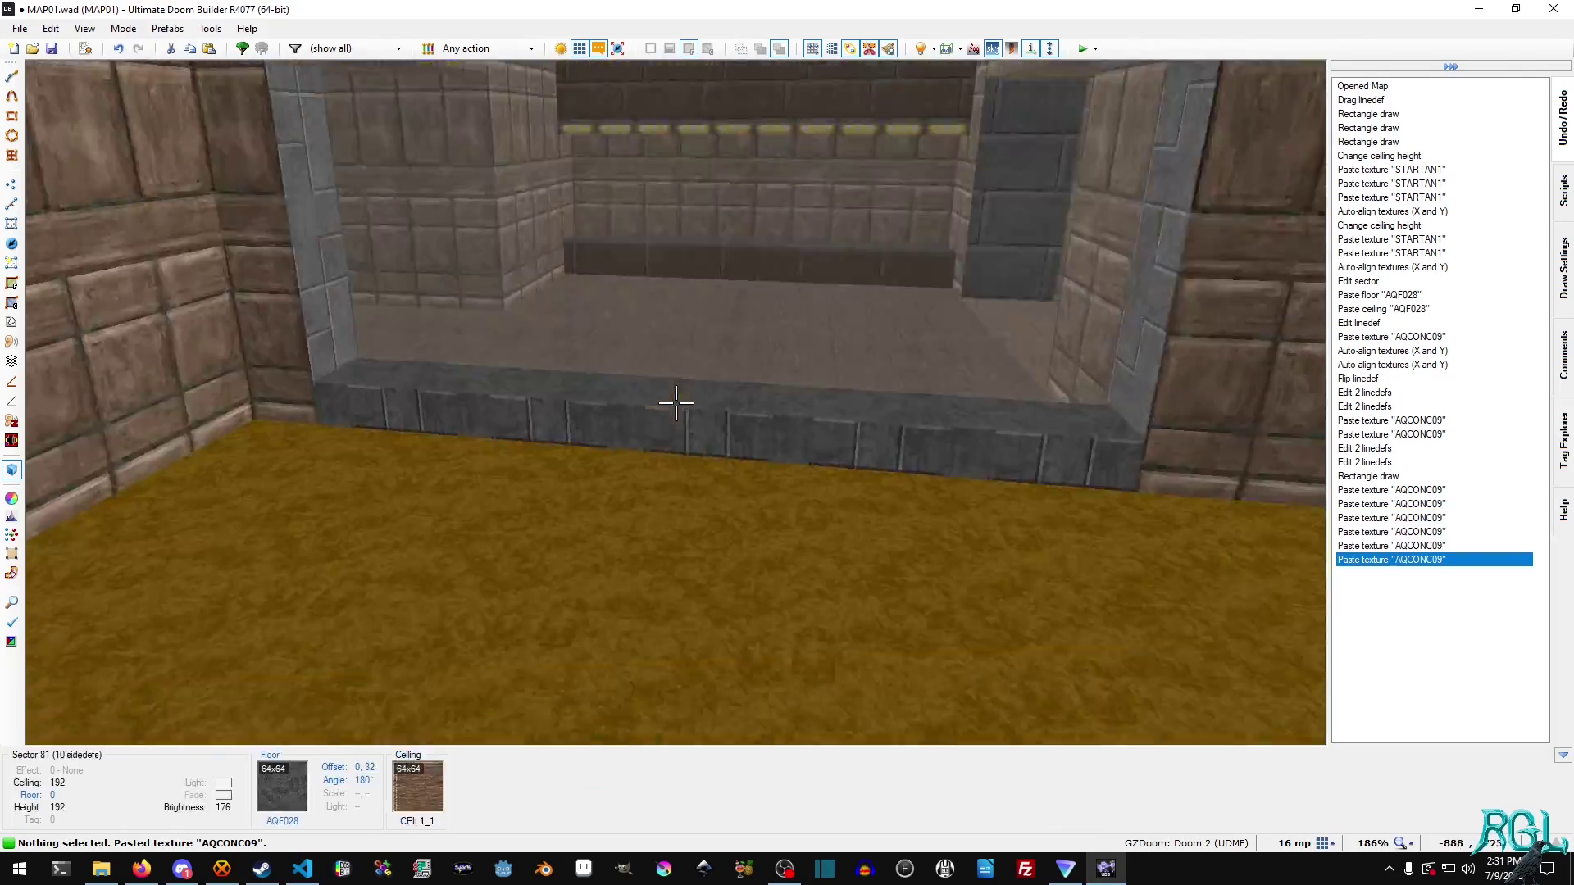
- Paste AQCONC09 onto the middle texture of the narrow central window section from both rooms
{"action": "key", "text": "w"}
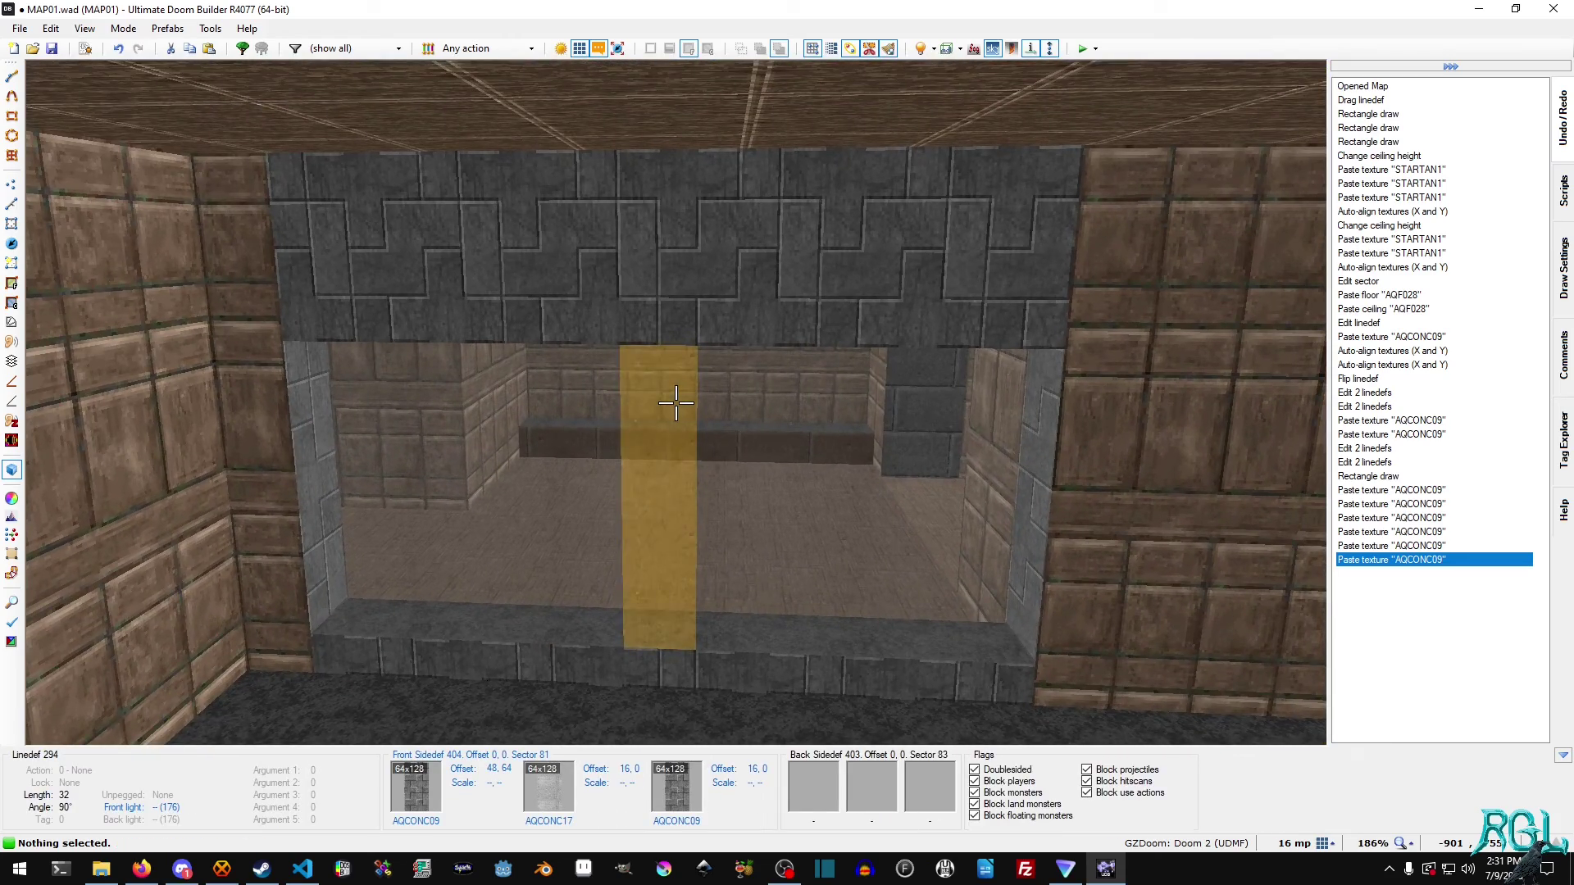
{"action": "key", "text": "w"}
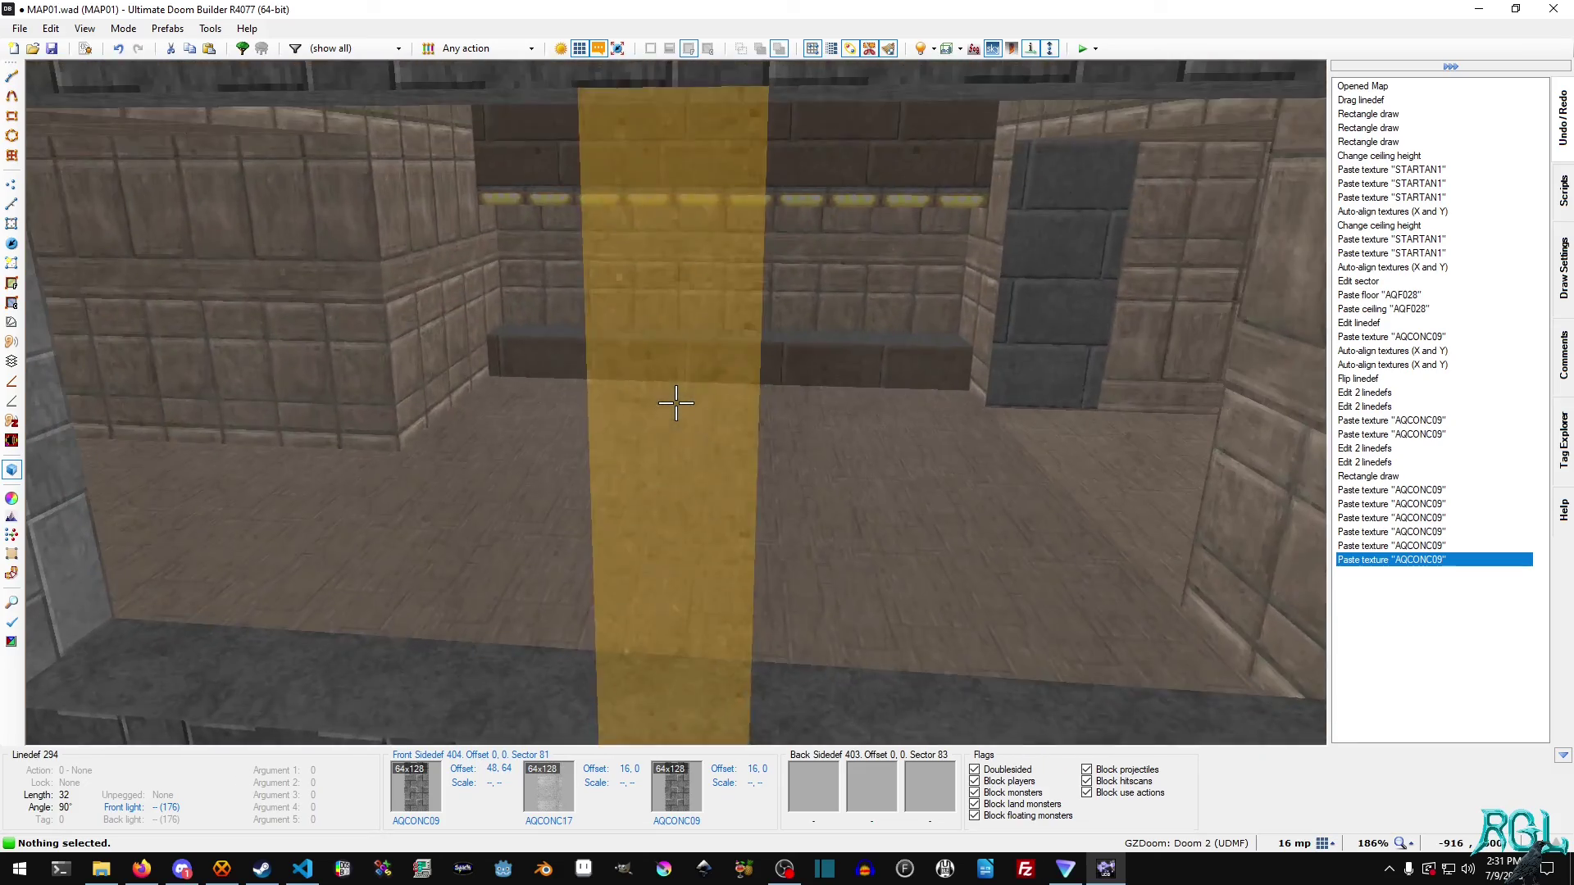
{"action": "key", "text": "ctrl+v"}
{"action": "key", "text": "s"}
{"action": "key", "text": "w"}
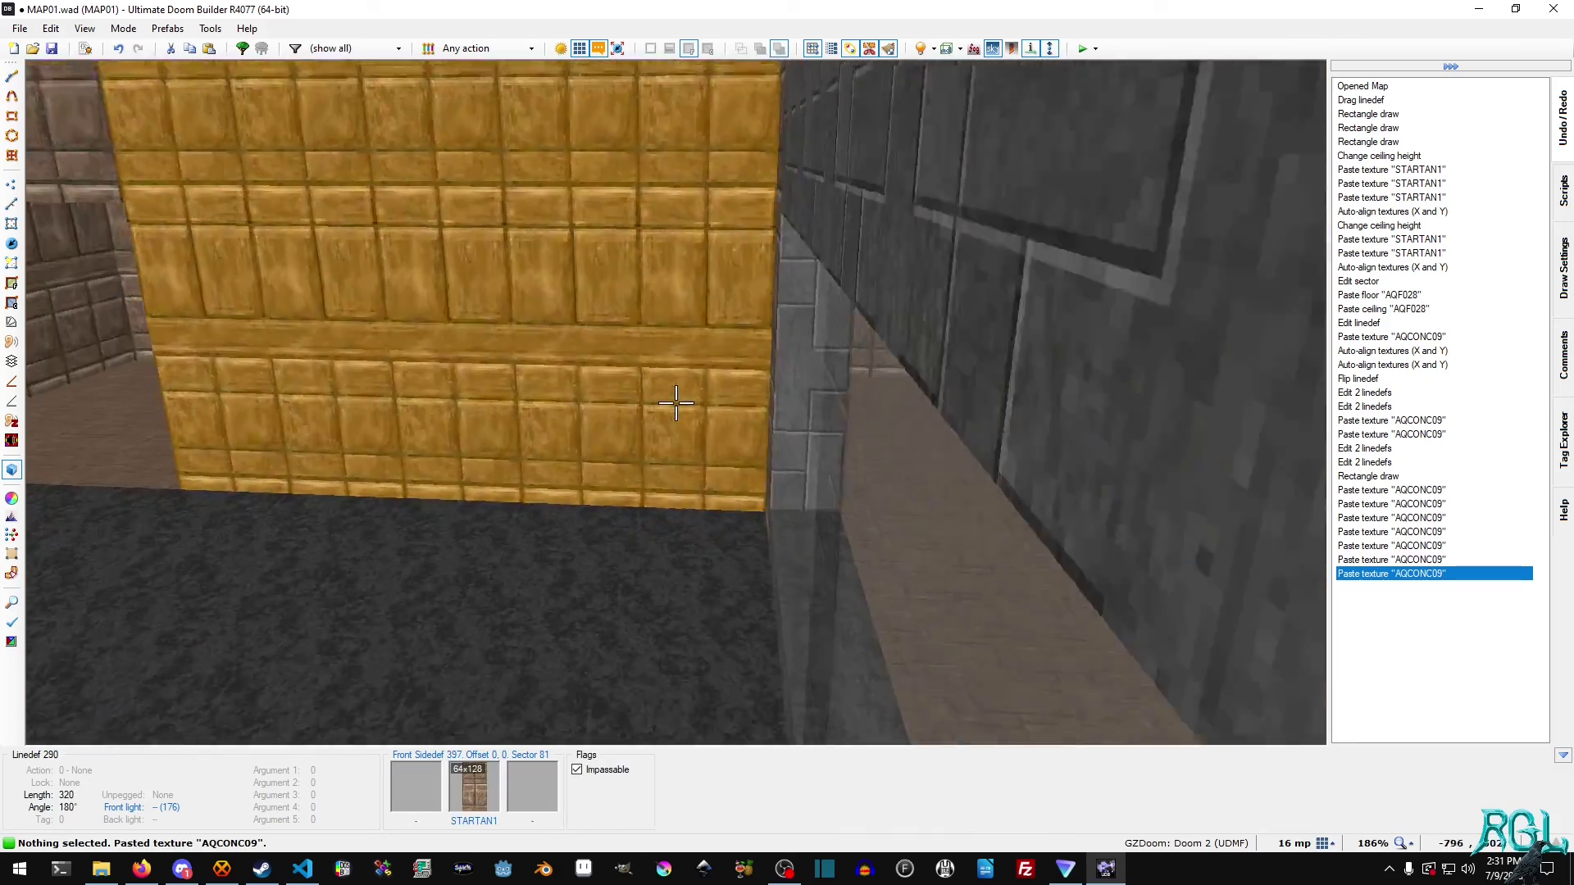
{"action": "key", "text": "s"}
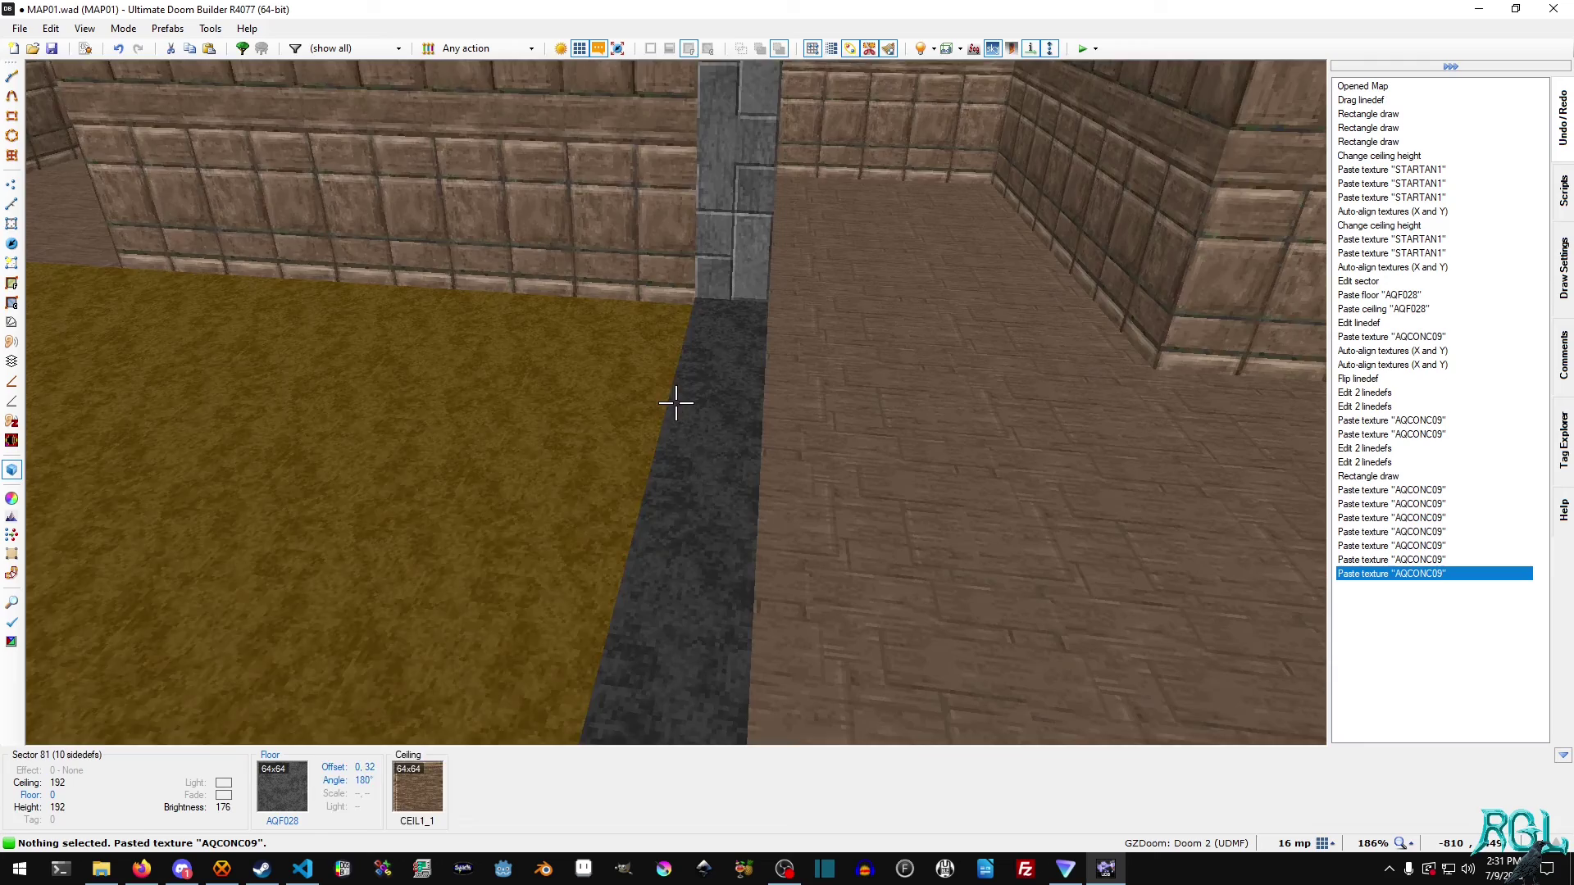
{"action": "key", "text": "s"}
{"action": "key", "text": "ctrl+v"}
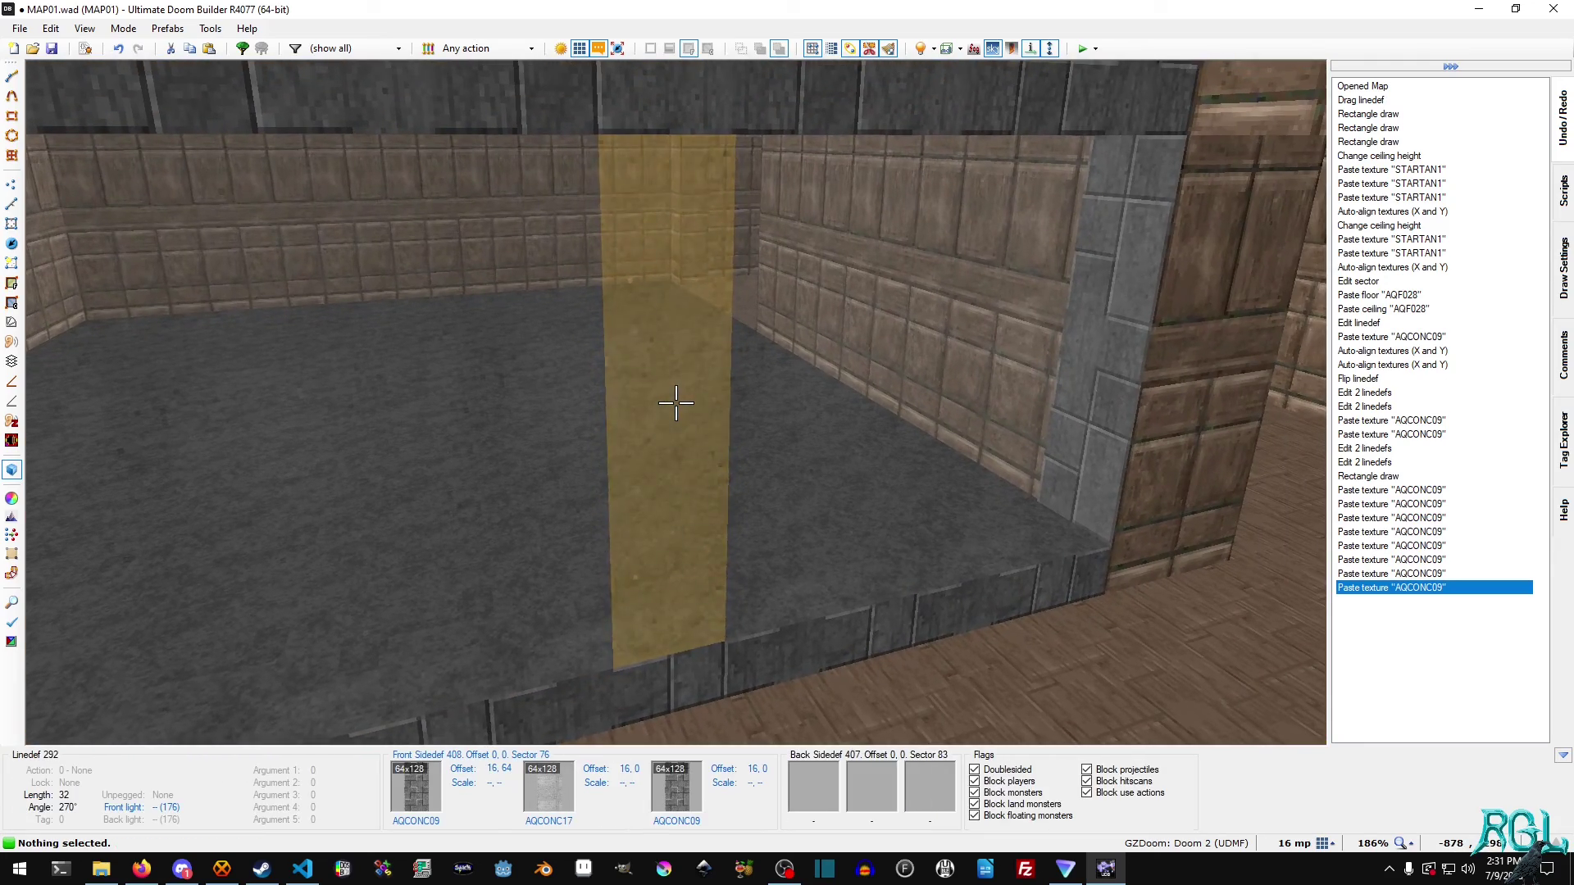
- Flip the side linedefs of the small central column, set the alpha of its four linedefs to 1, and check the column in 3D
{"action": "key", "text": "q"}
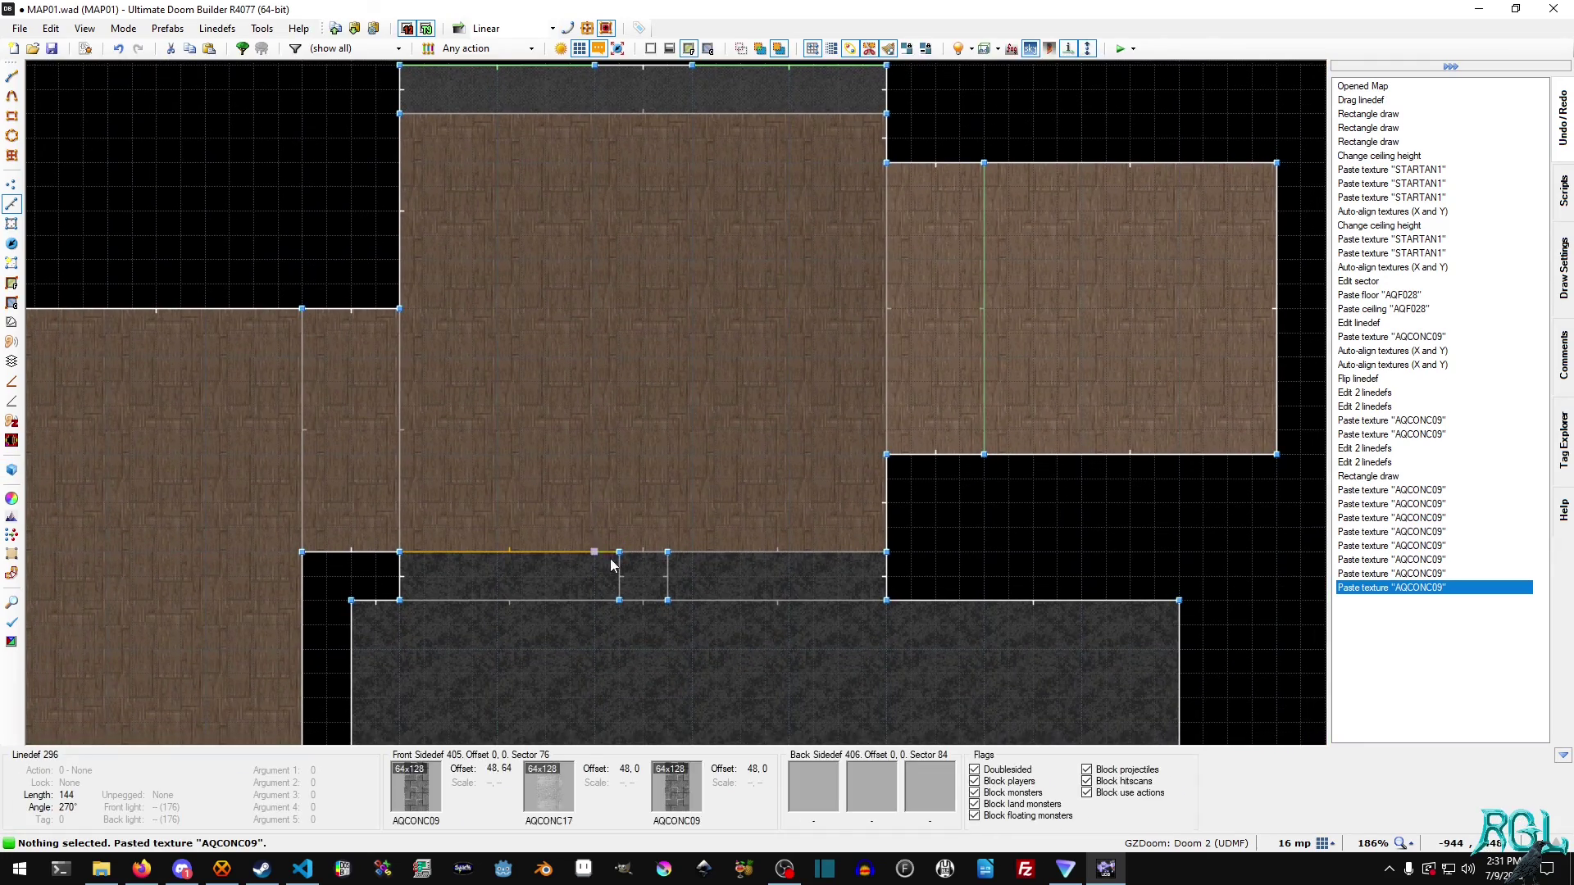
{"action": "key", "text": "f"}
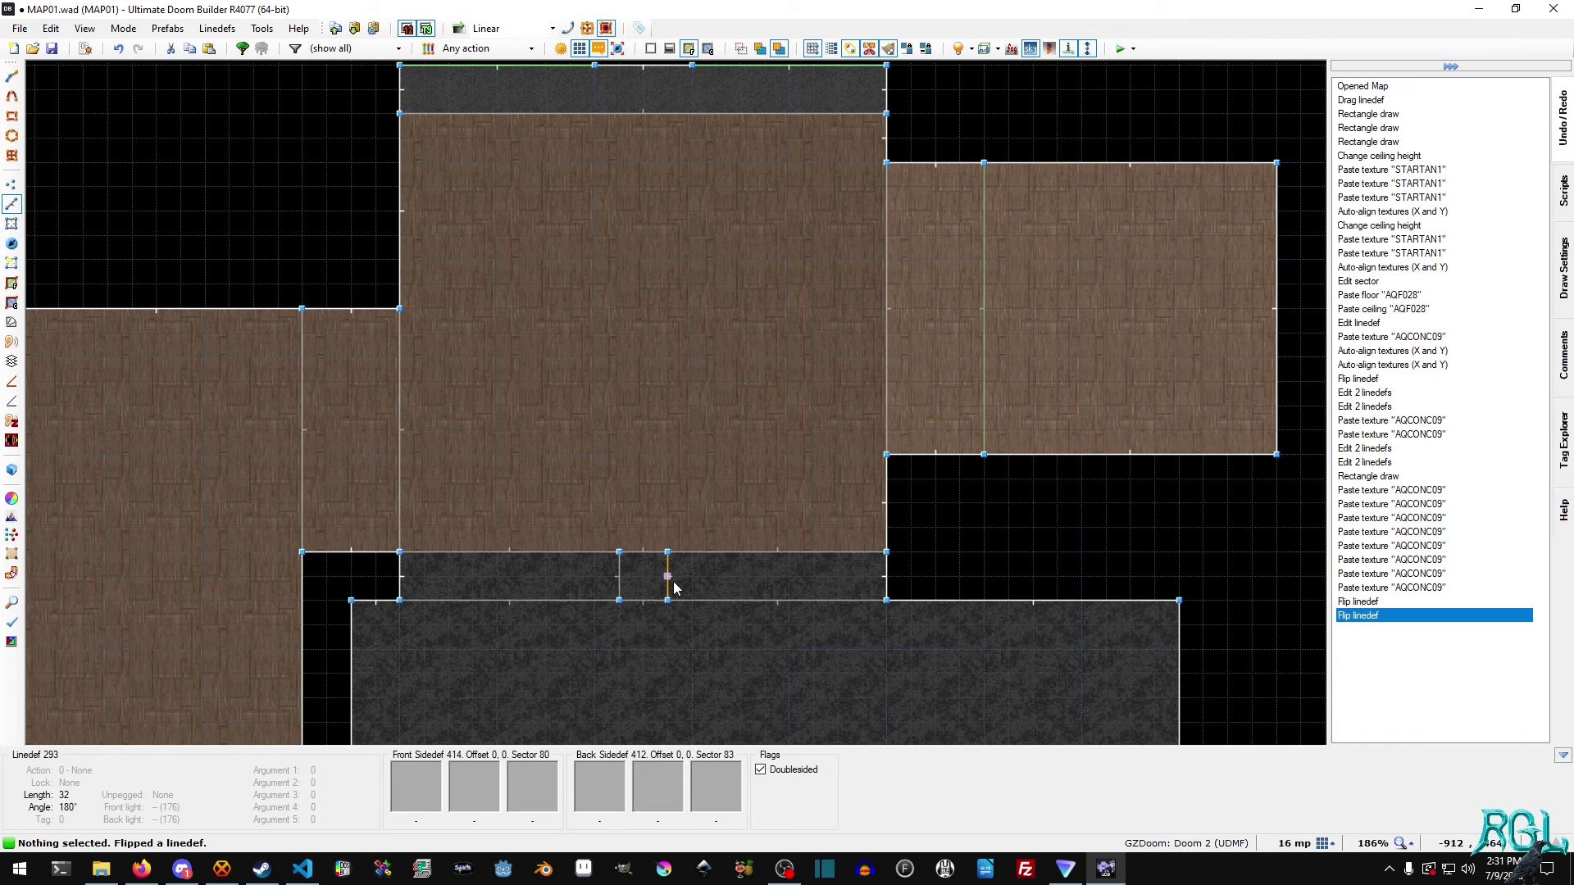
{"action": "left_click", "coordinate": [672, 581]}
{"action": "left_click", "coordinate": [648, 554]}
{"action": "left_click", "coordinate": [621, 575]}
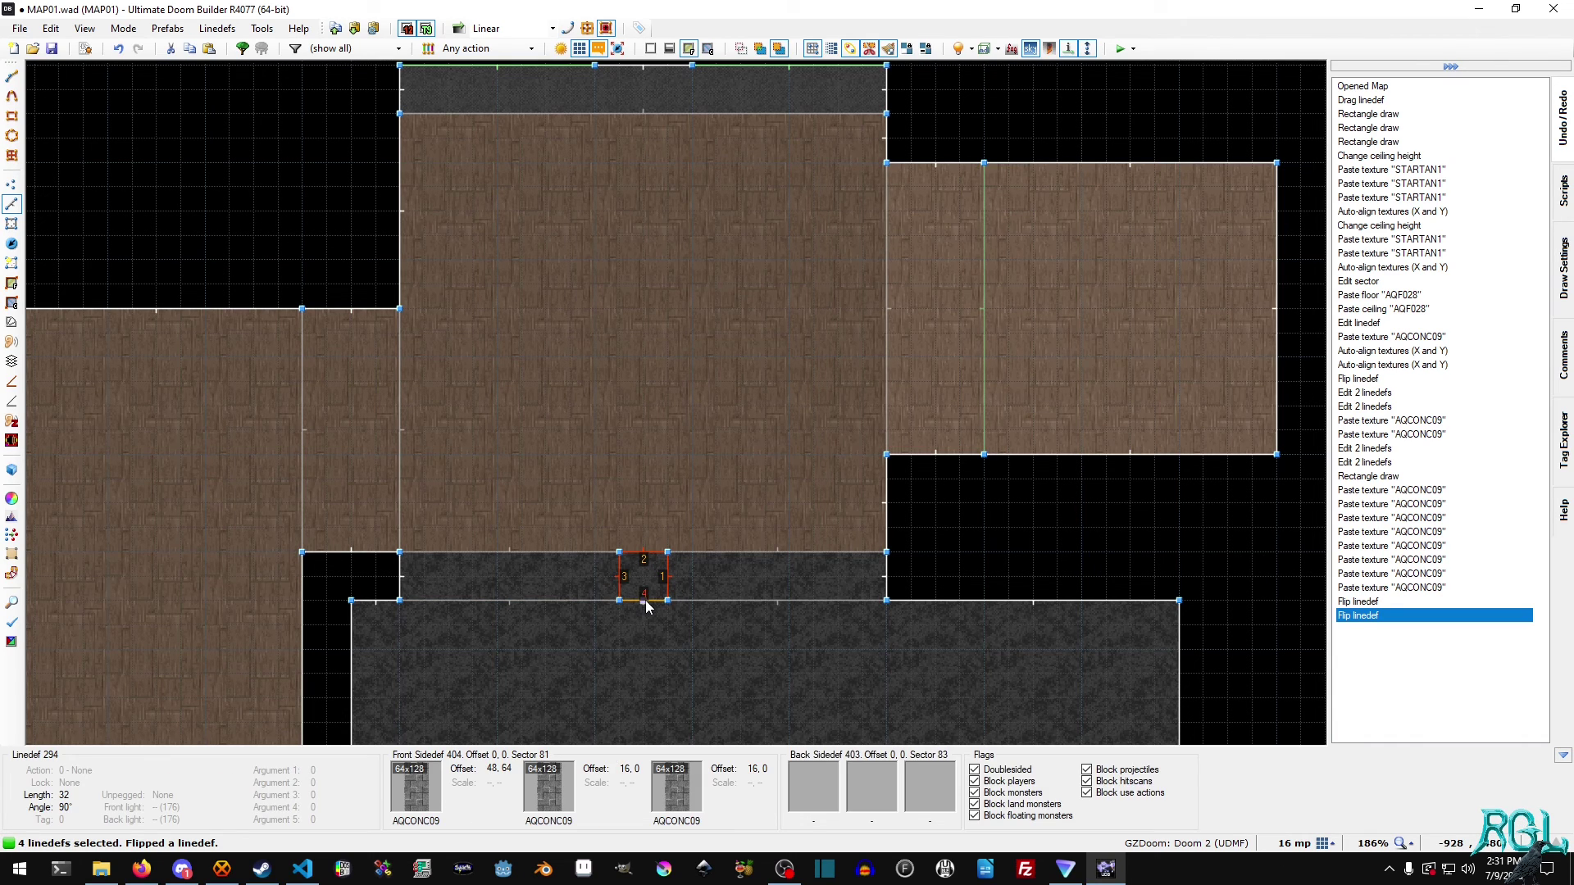
{"action": "right_click", "coordinate": [646, 604]}
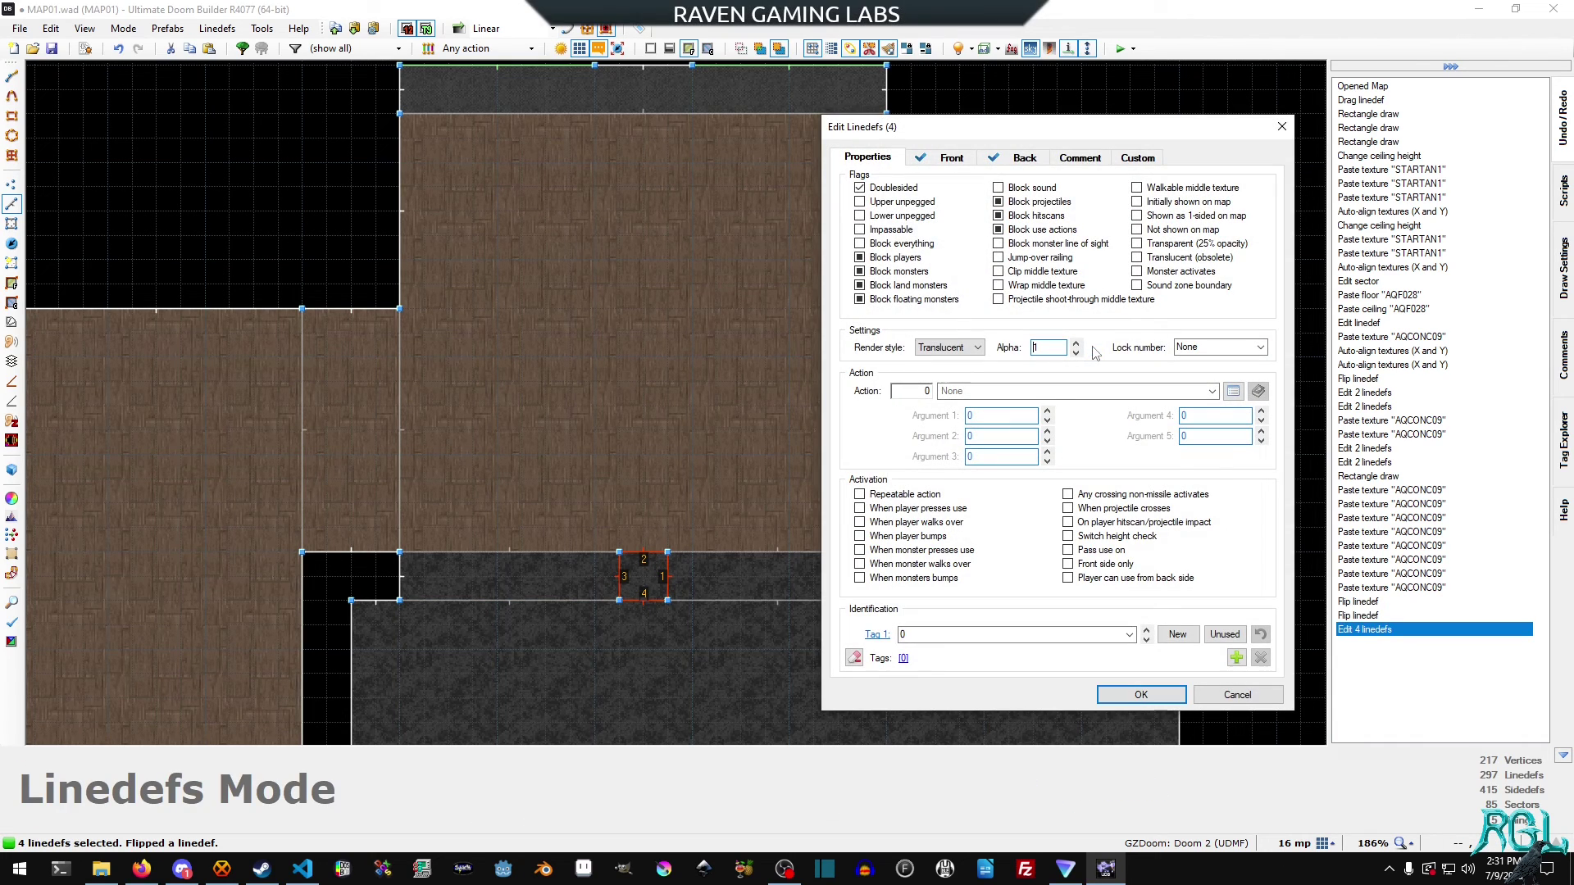
{"action": "key", "text": "q"}
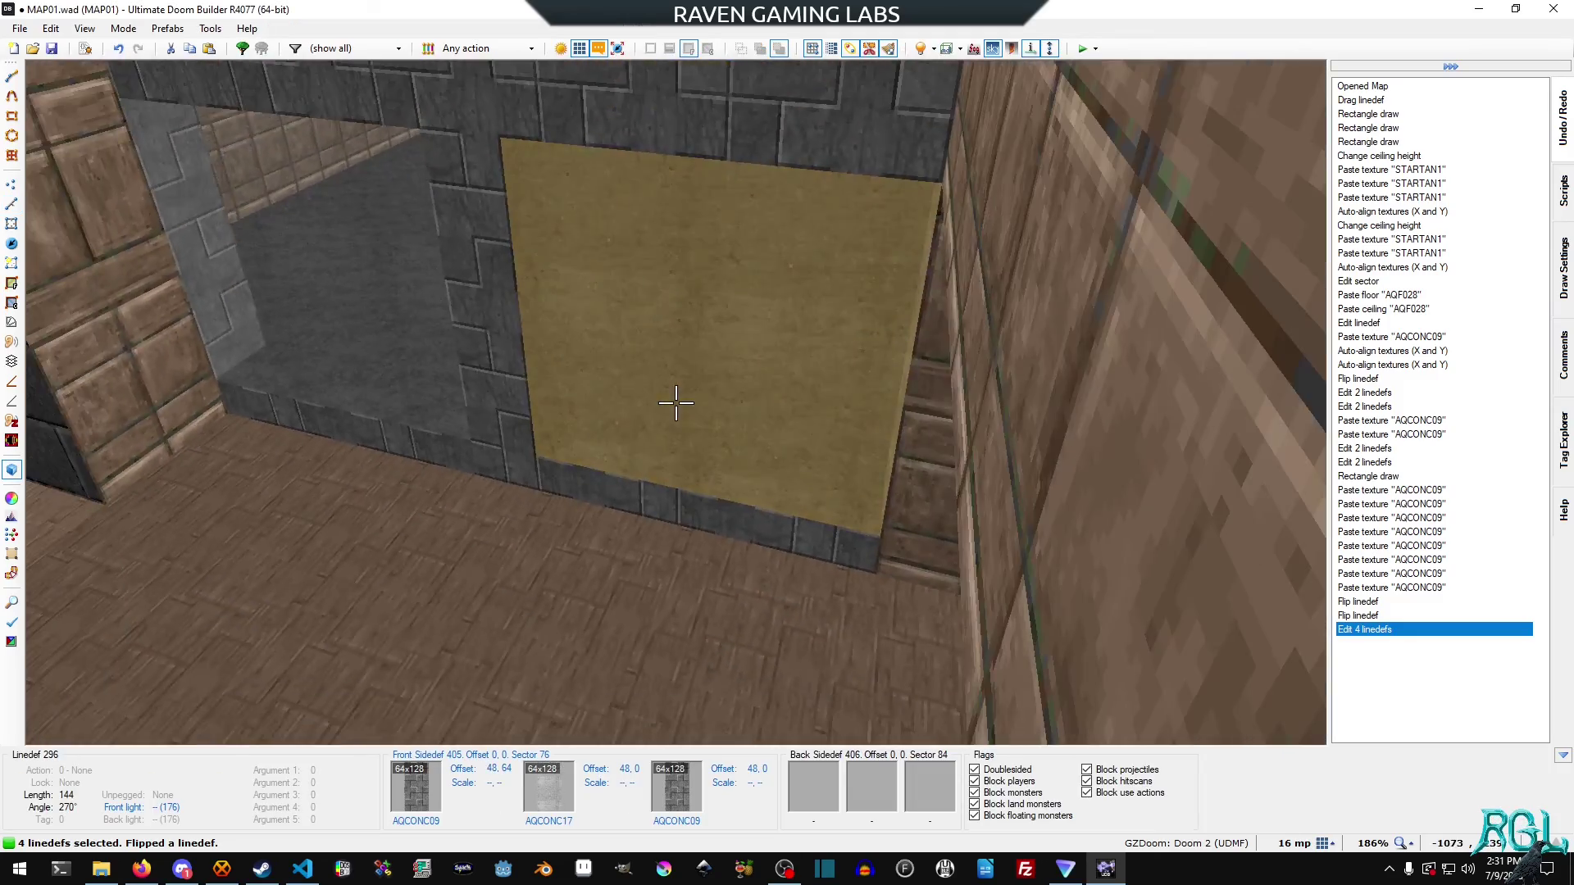
{"action": "key", "text": "w"}
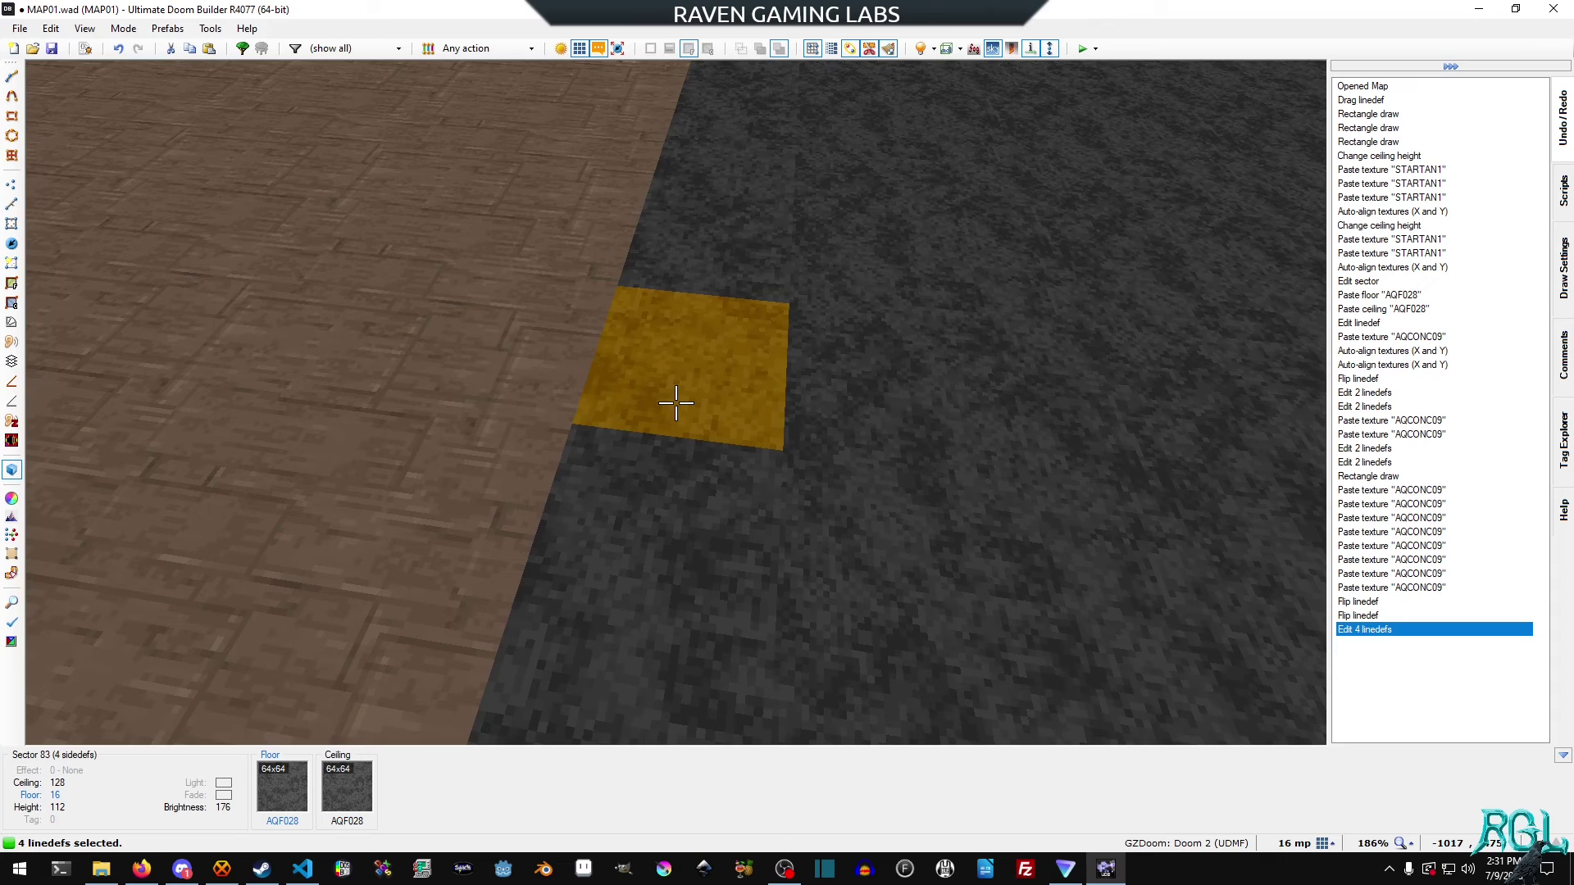
- Keep only the column's two side linedefs selected in the 2D map, flip them, and check the column in 3D
{"action": "key", "text": "q"}
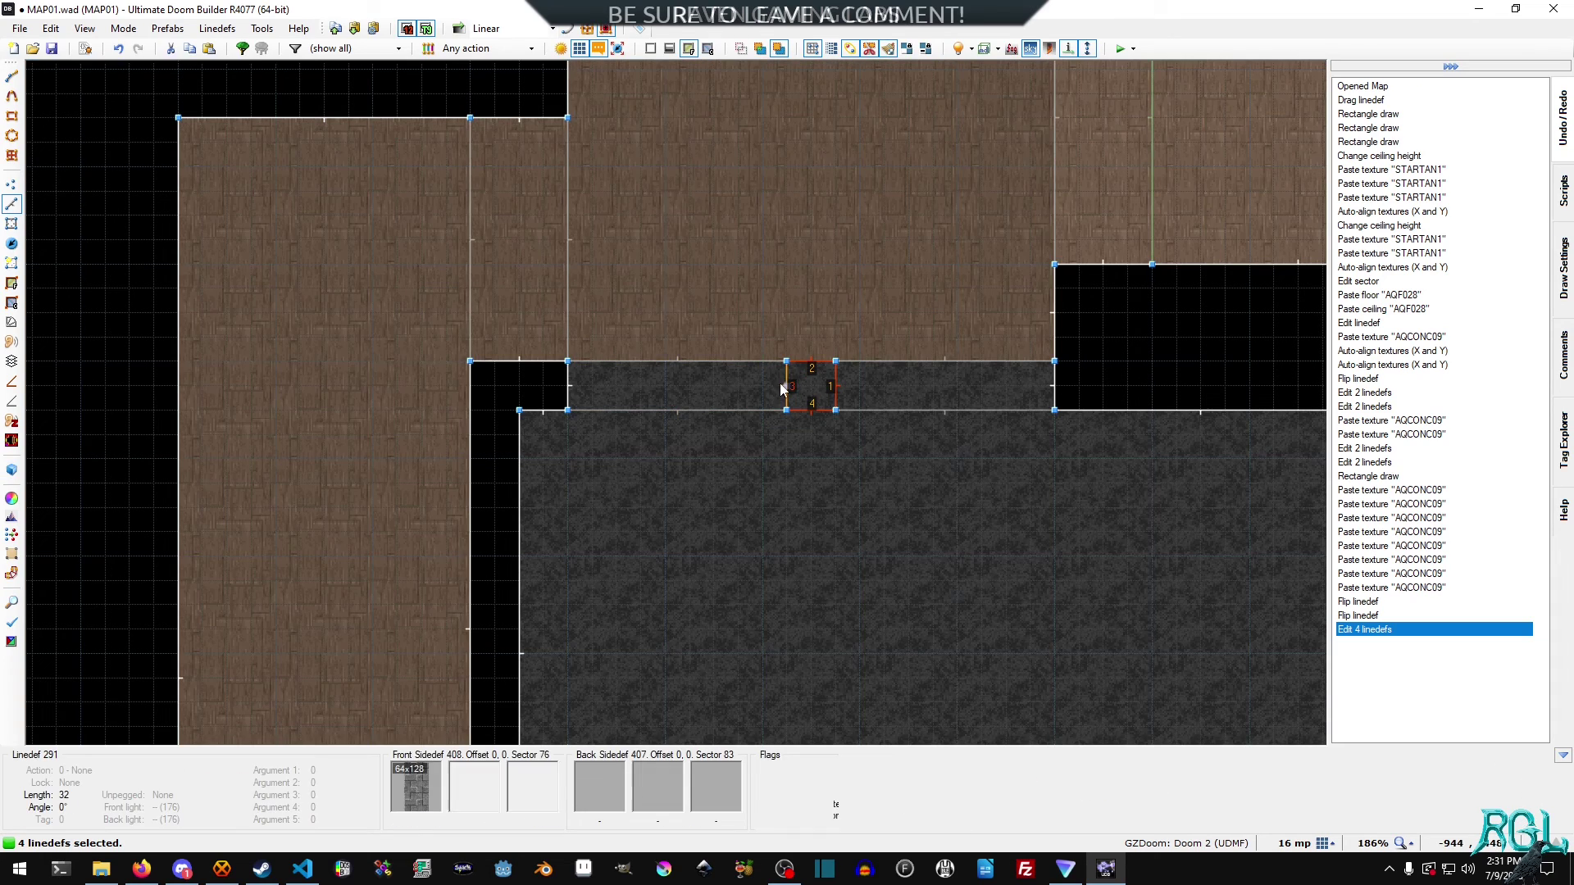
{"action": "left_click", "coordinate": [820, 407]}
{"action": "left_click", "coordinate": [835, 391]}
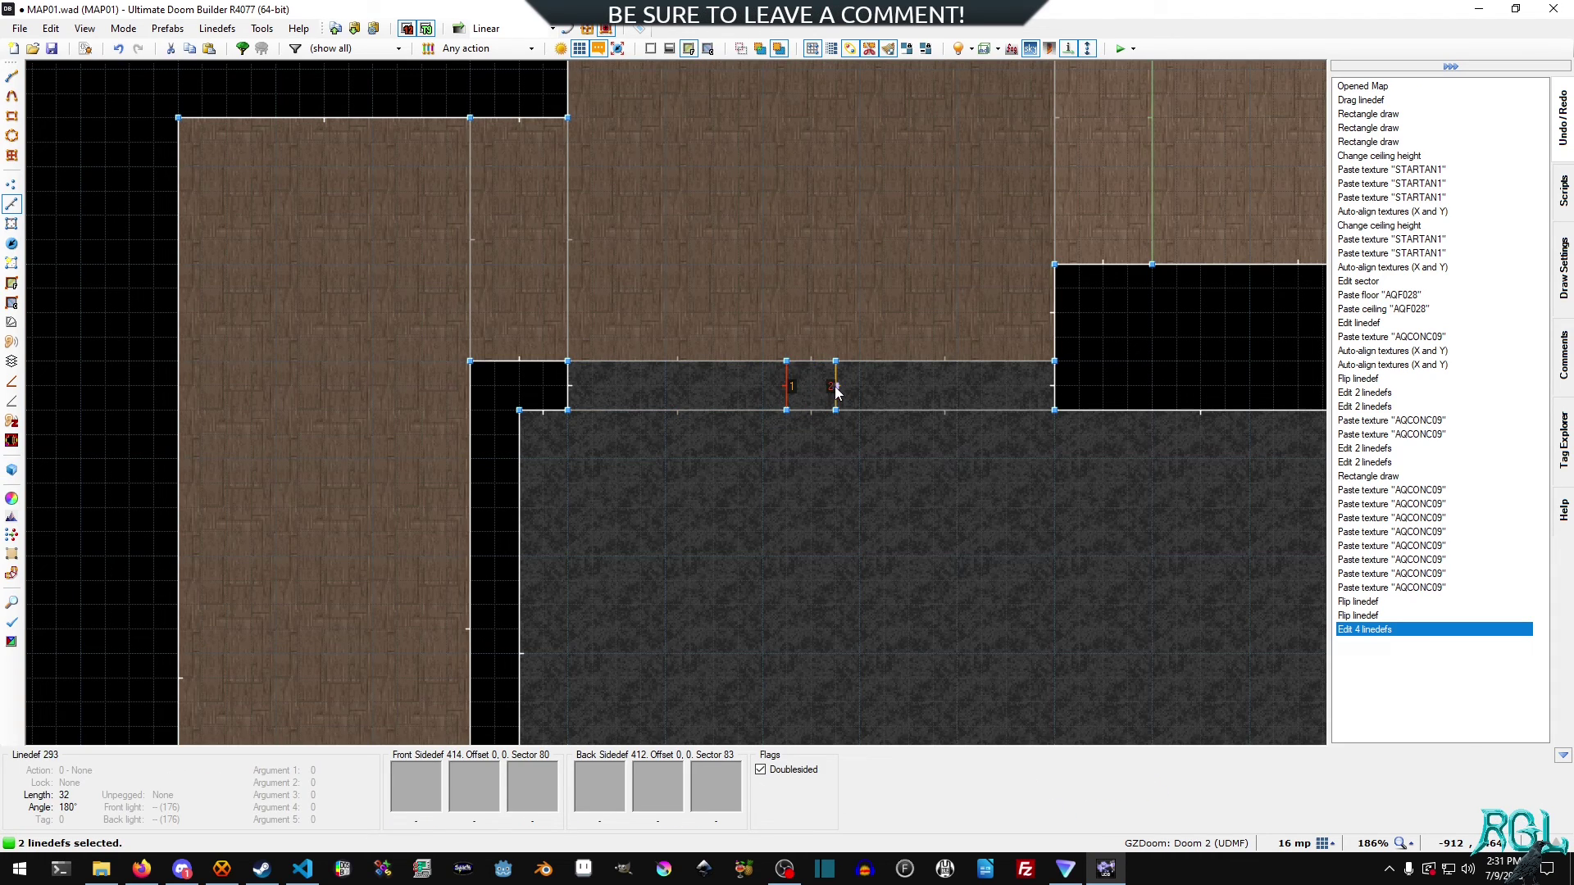
{"action": "key", "text": "q"}
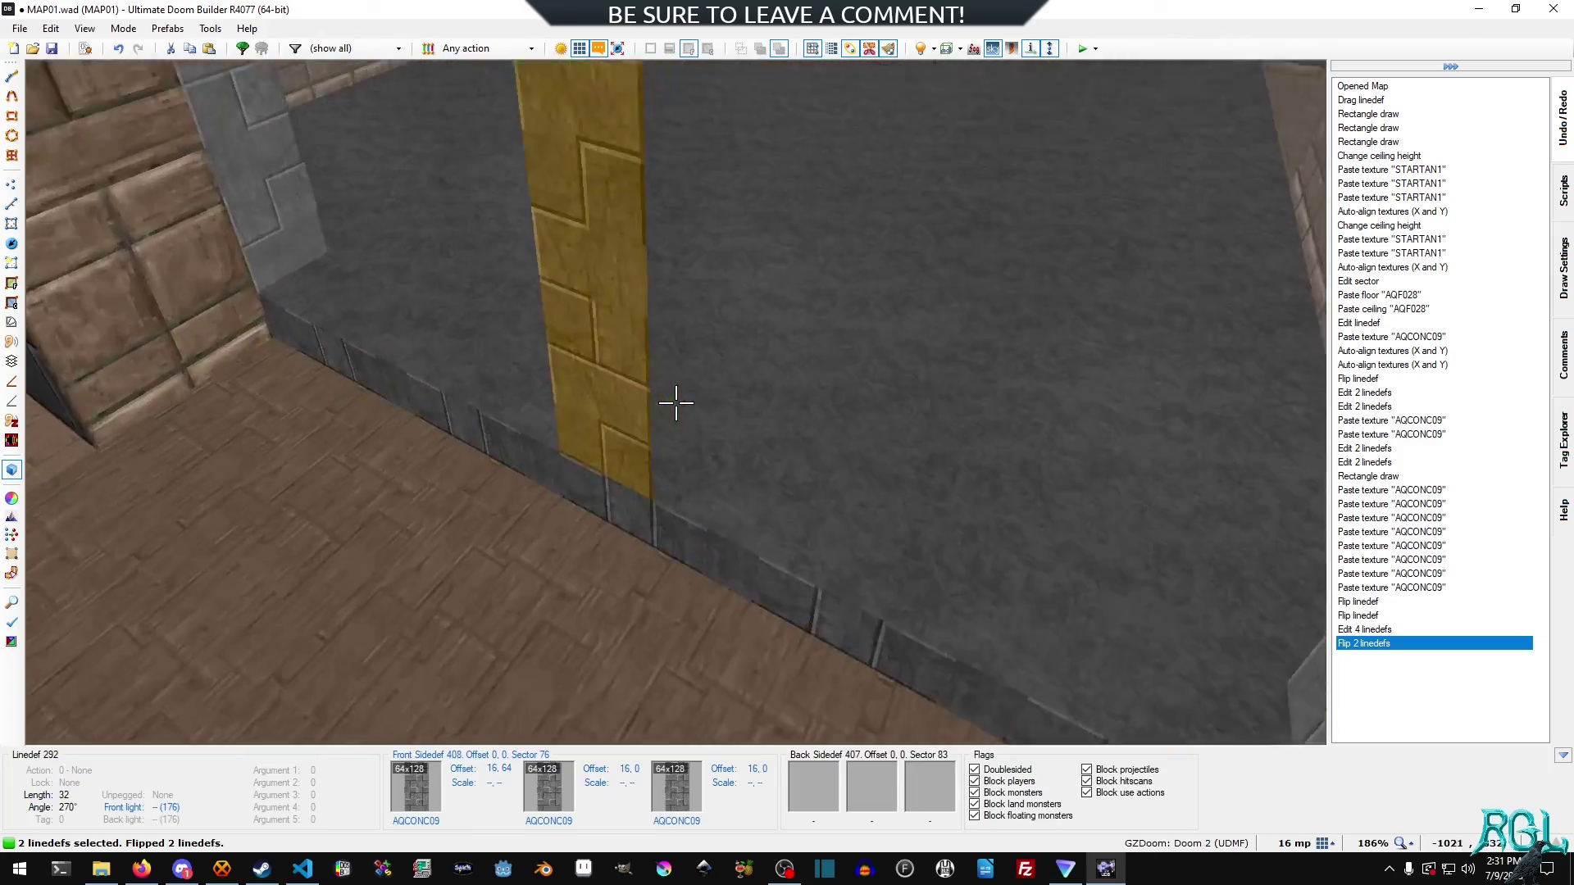
{"action": "key", "text": "e"}
{"action": "key", "text": "d"}
{"action": "key", "text": "w"}
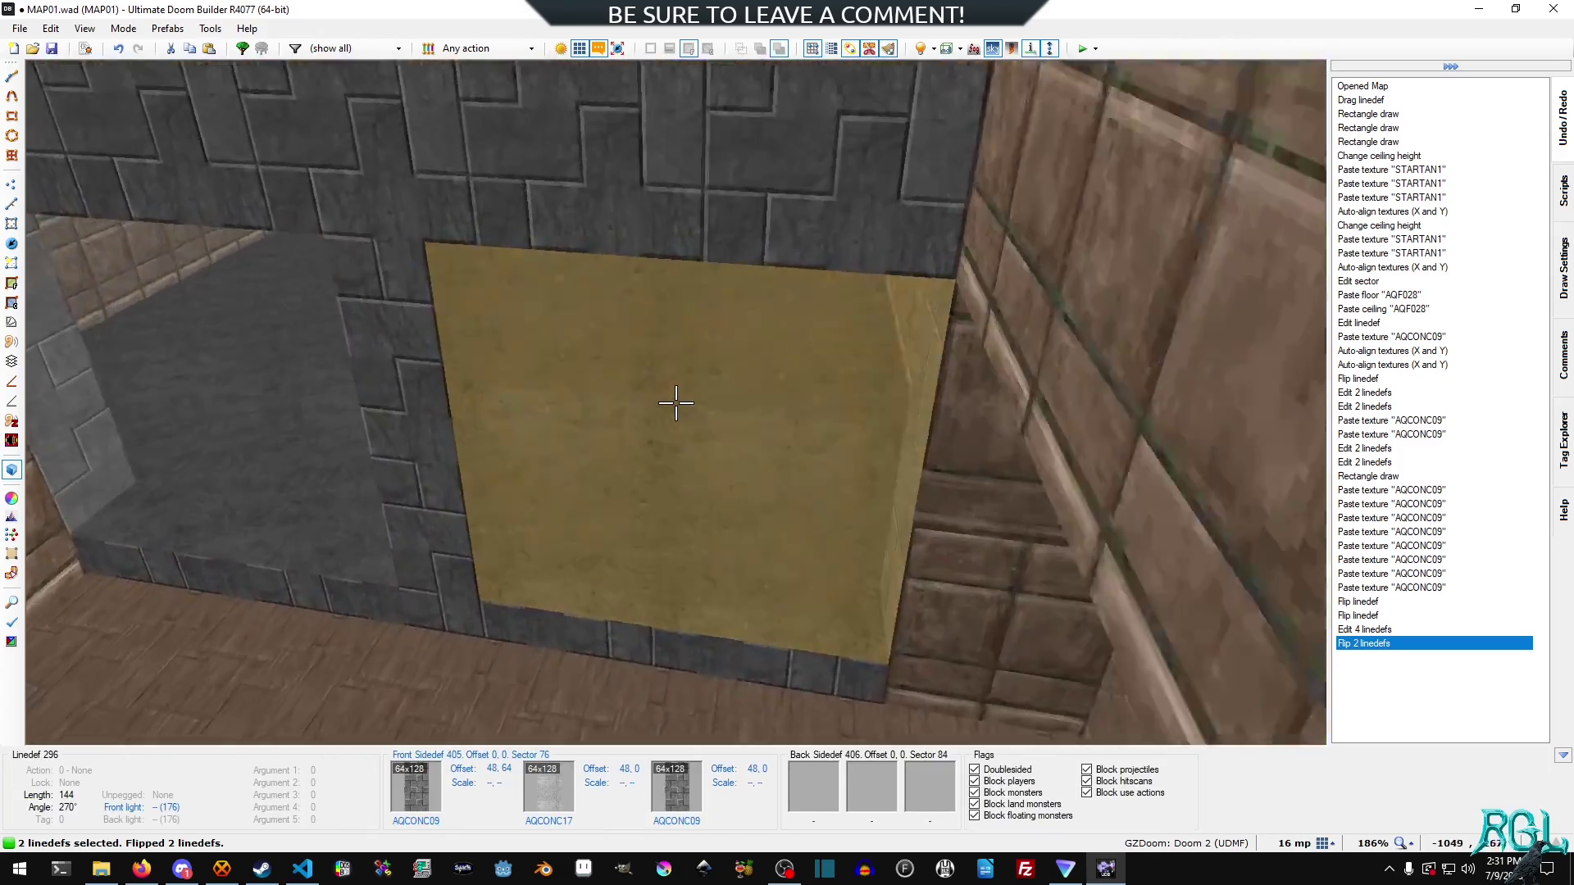
- Flip the column's two side linedefs again and set their front middle texture to AQCONC09
{"action": "key", "text": "q"}
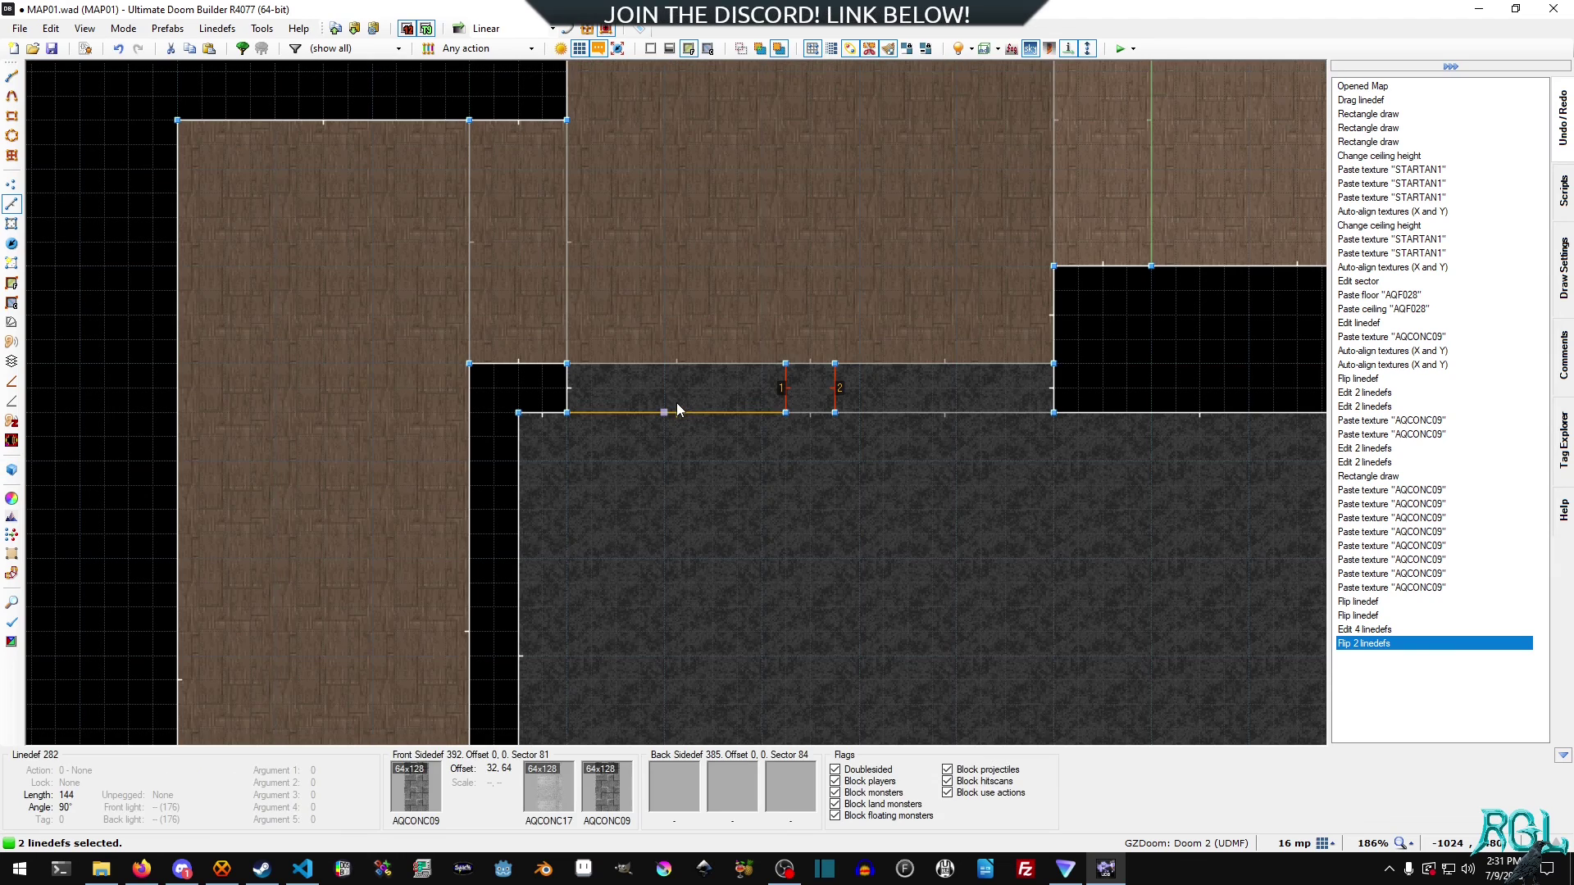
{"action": "right_click", "coordinate": [833, 392]}
{"action": "left_click", "coordinate": [967, 156]}
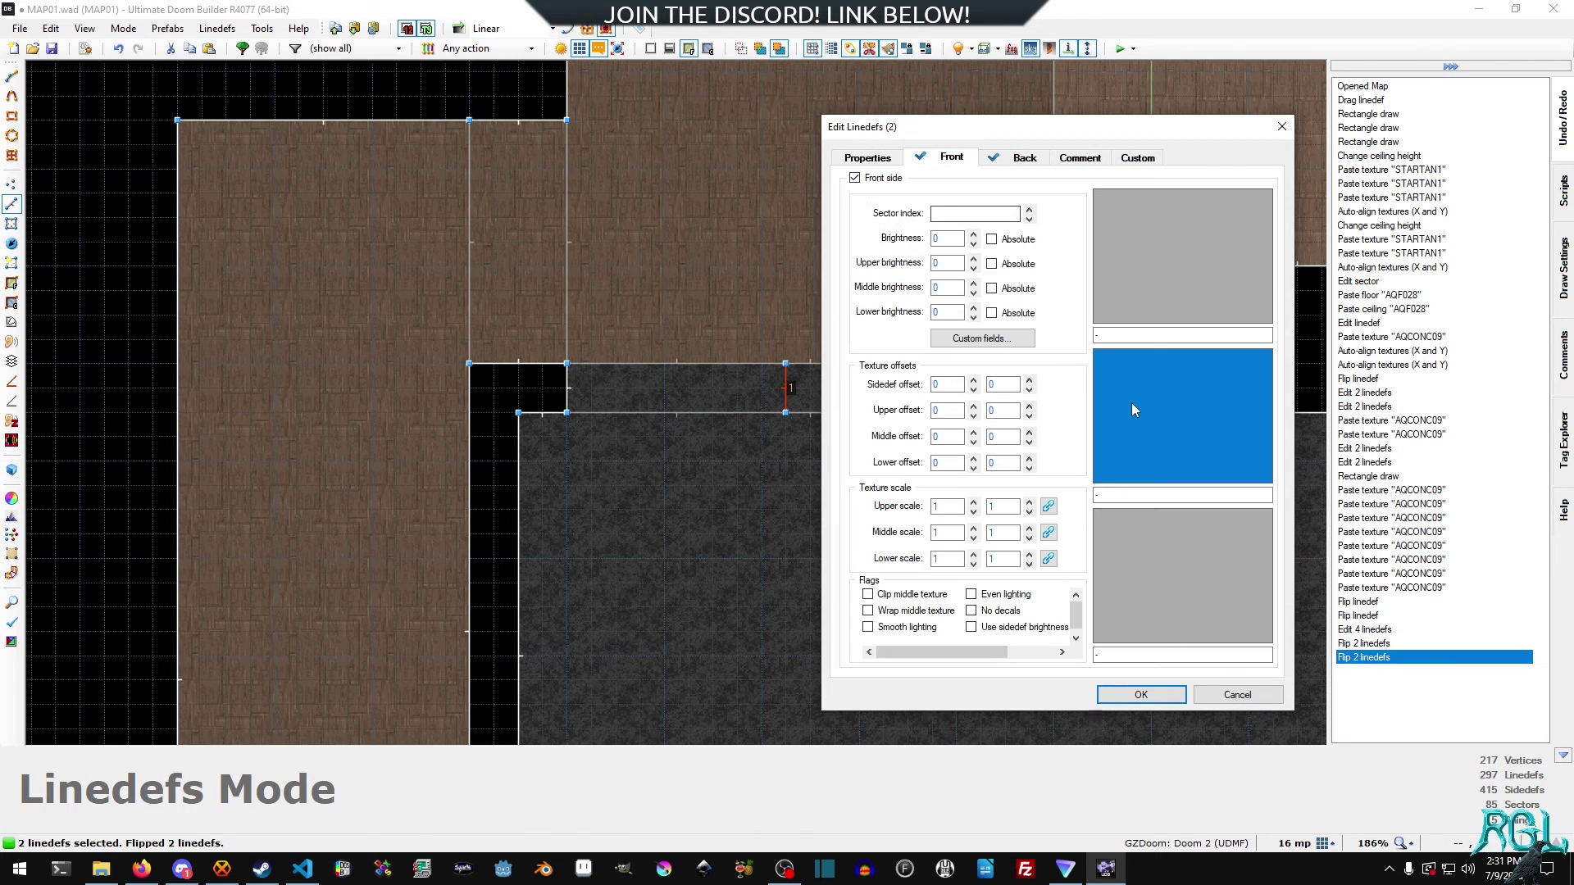
{"action": "left_click", "coordinate": [1131, 401]}
{"action": "type", "text": "A"}
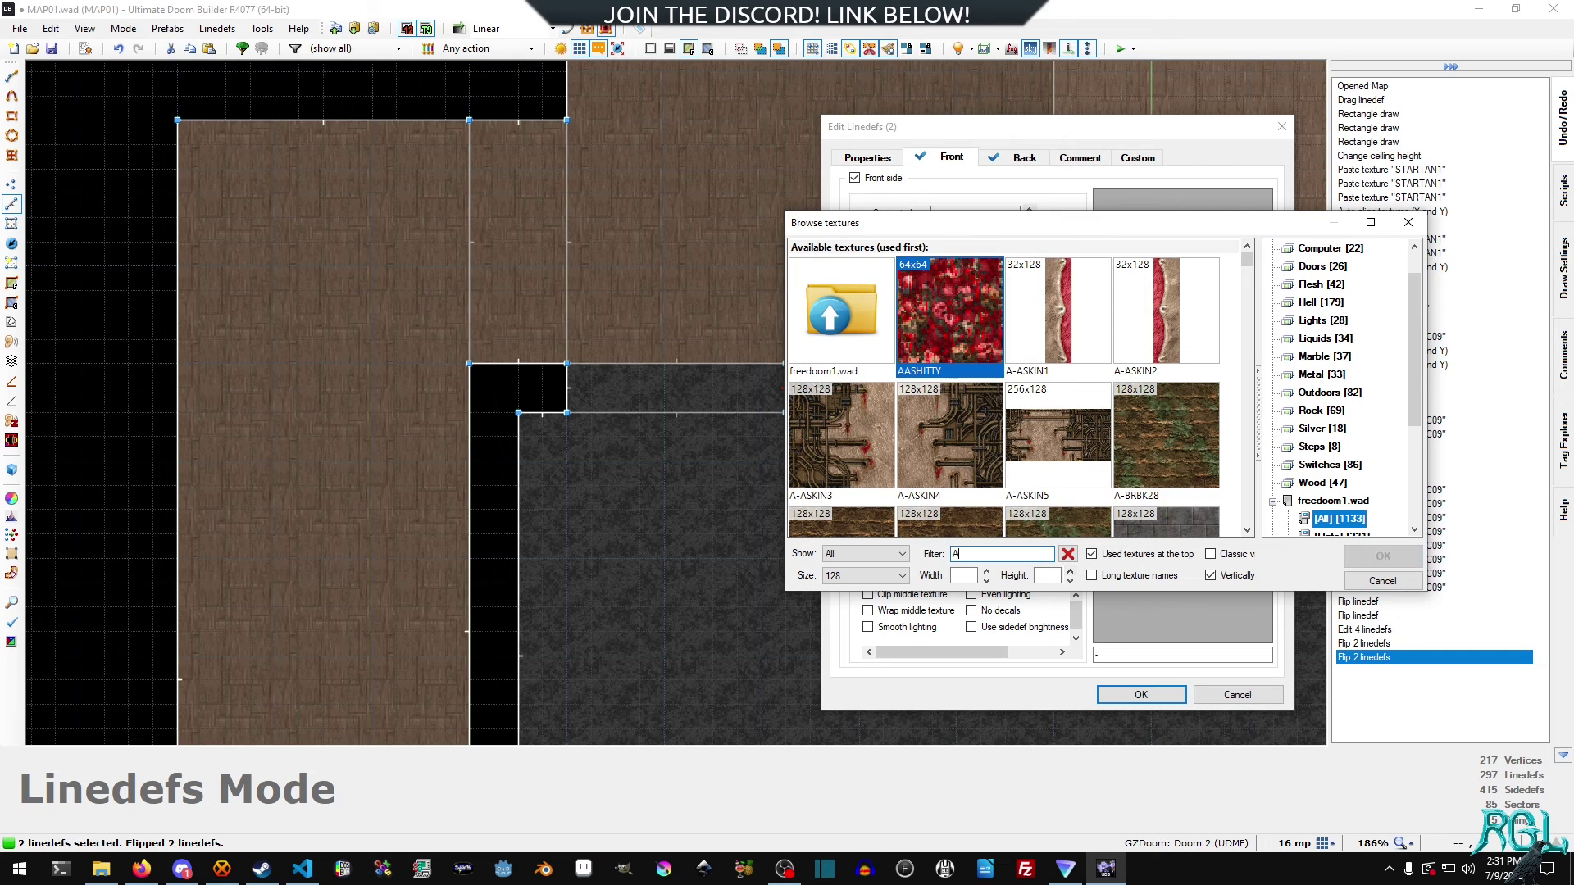
{"action": "type", "text": "Q"}
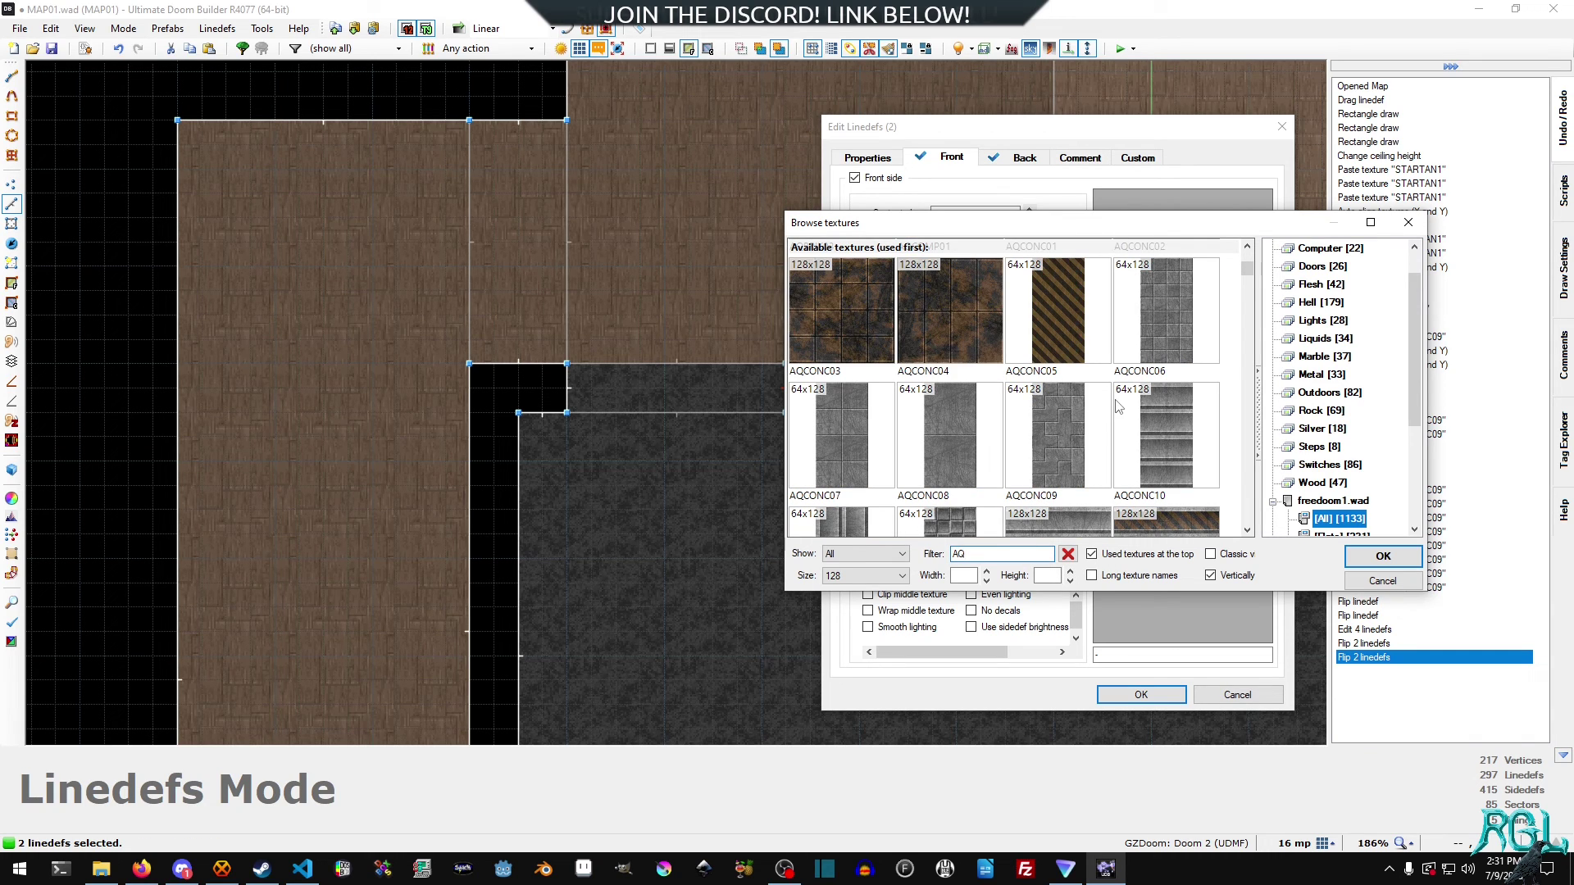
{"action": "double_click", "coordinate": [1057, 434]}
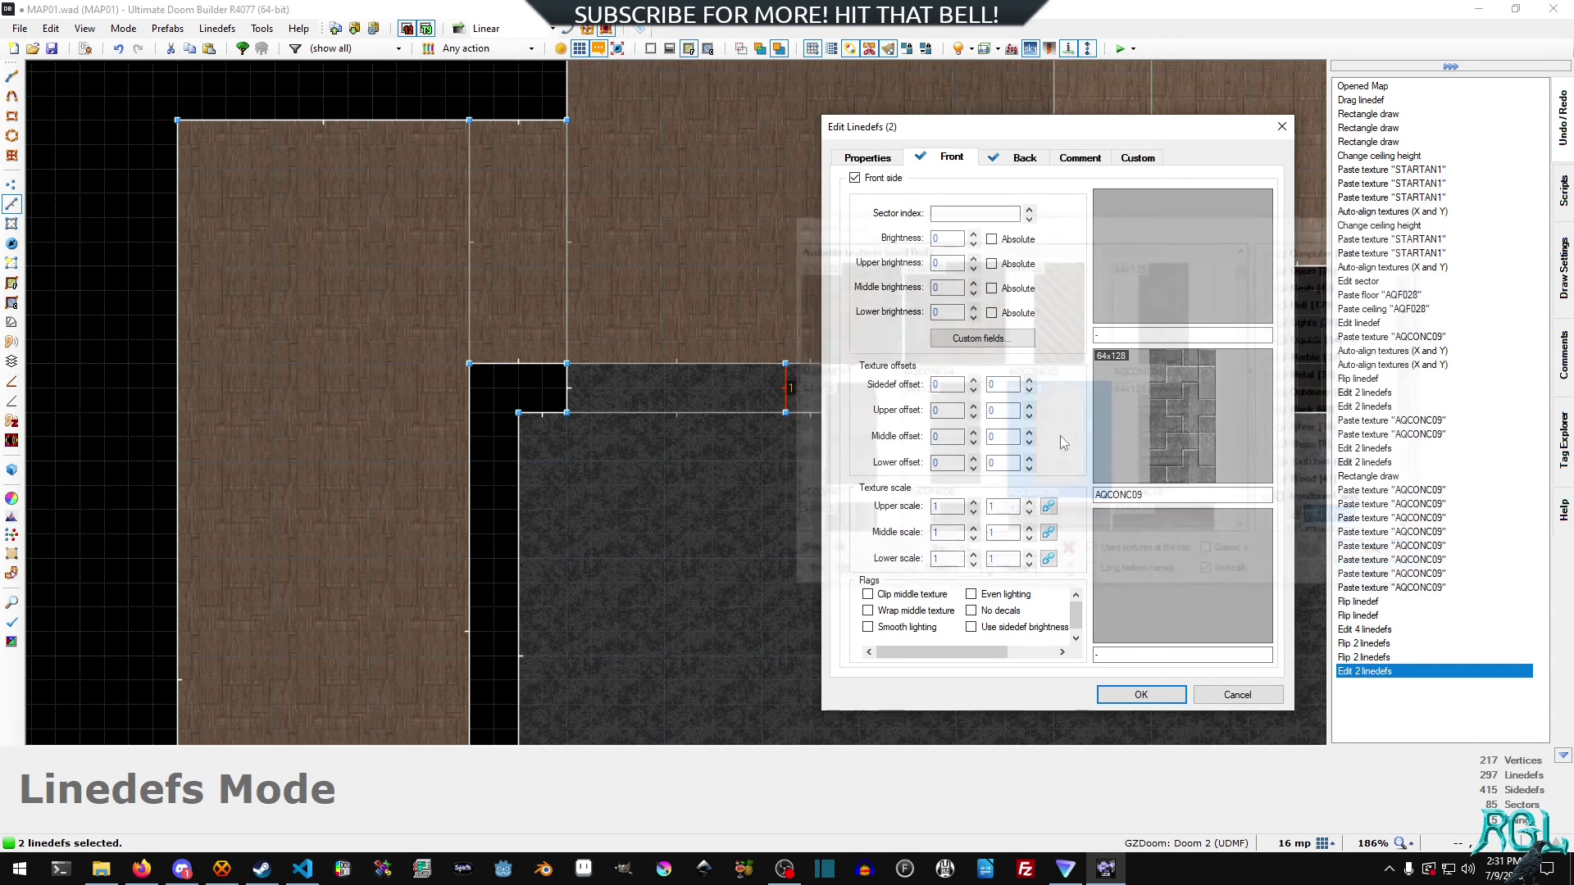
{"action": "left_click", "coordinate": [1141, 694]}
- Auto-align the AQCONC09 textures around the window in X and Y from the 3D view
{"action": "key", "text": "q"}
{"action": "key", "text": "w"}
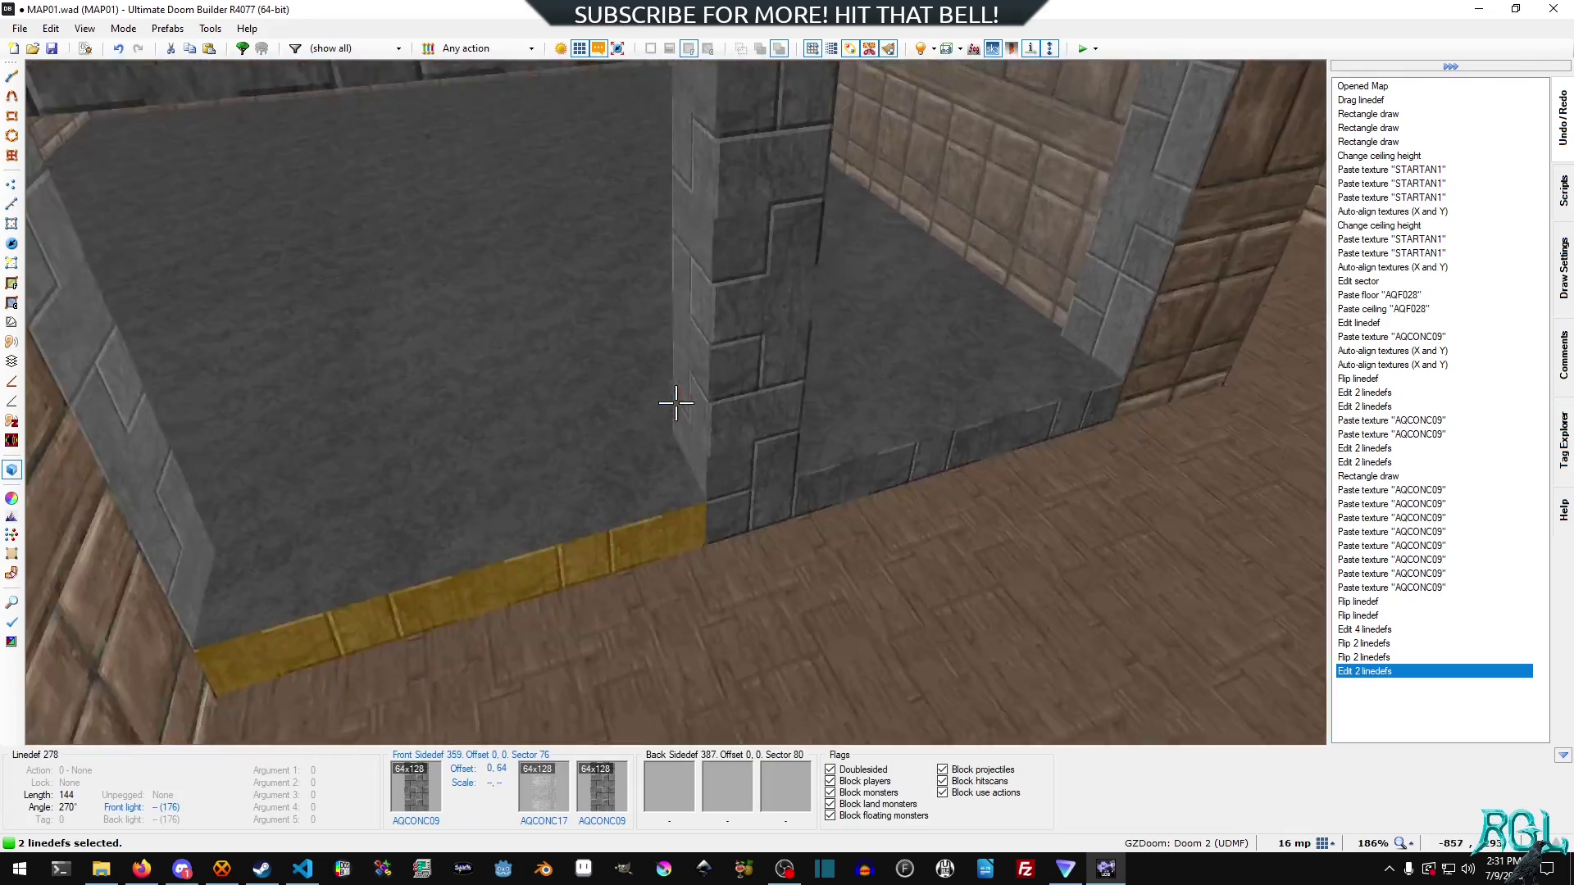
{"action": "key", "text": "d"}
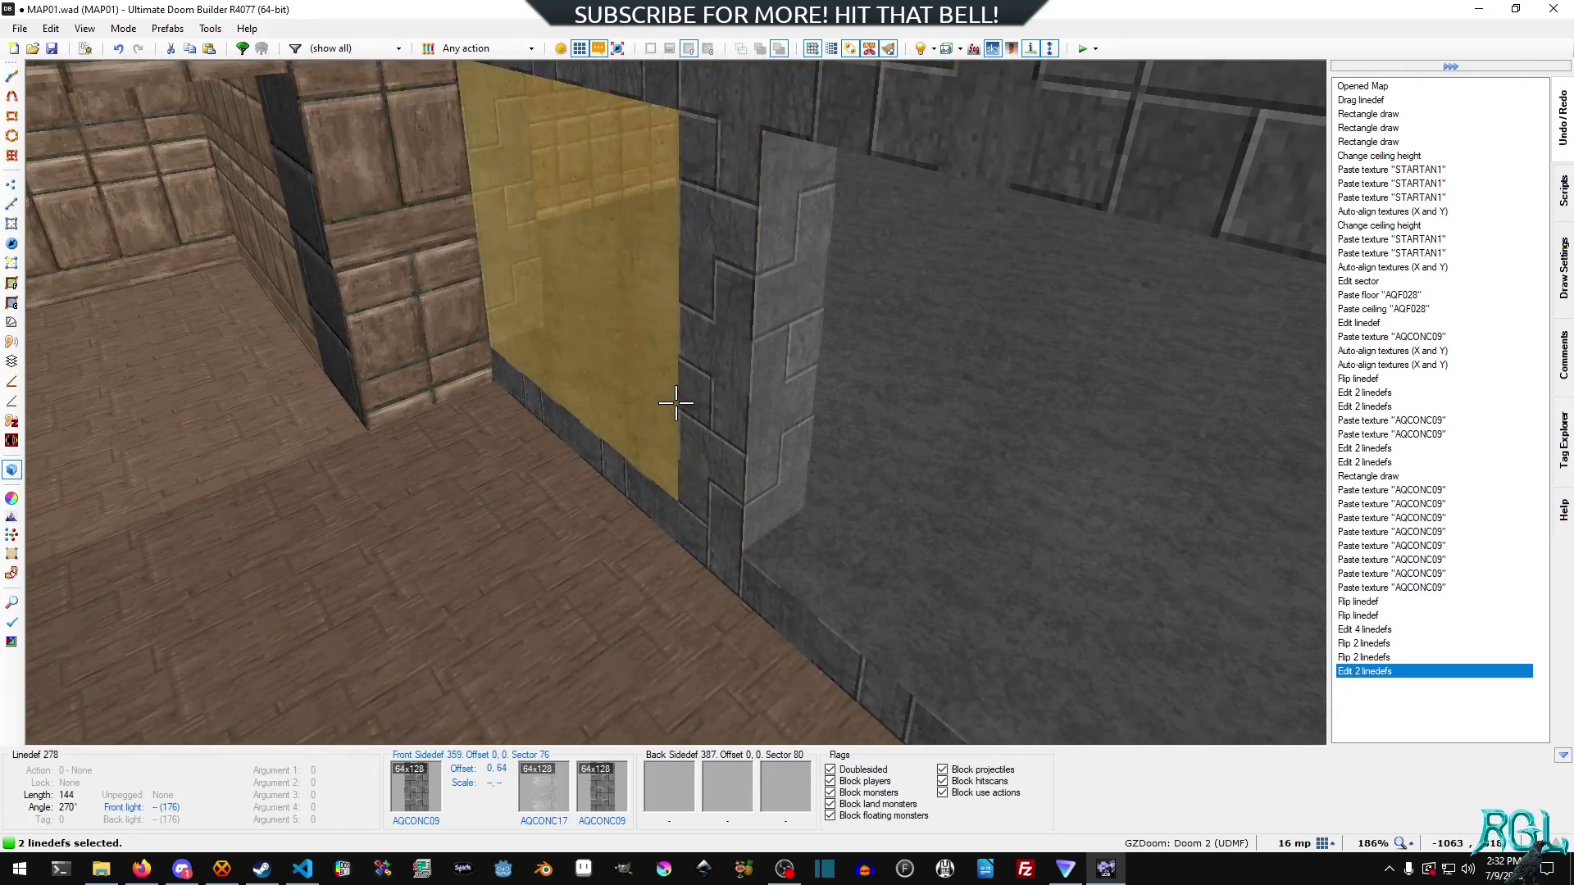
{"action": "key", "text": "a"}
{"action": "key", "text": "a"}
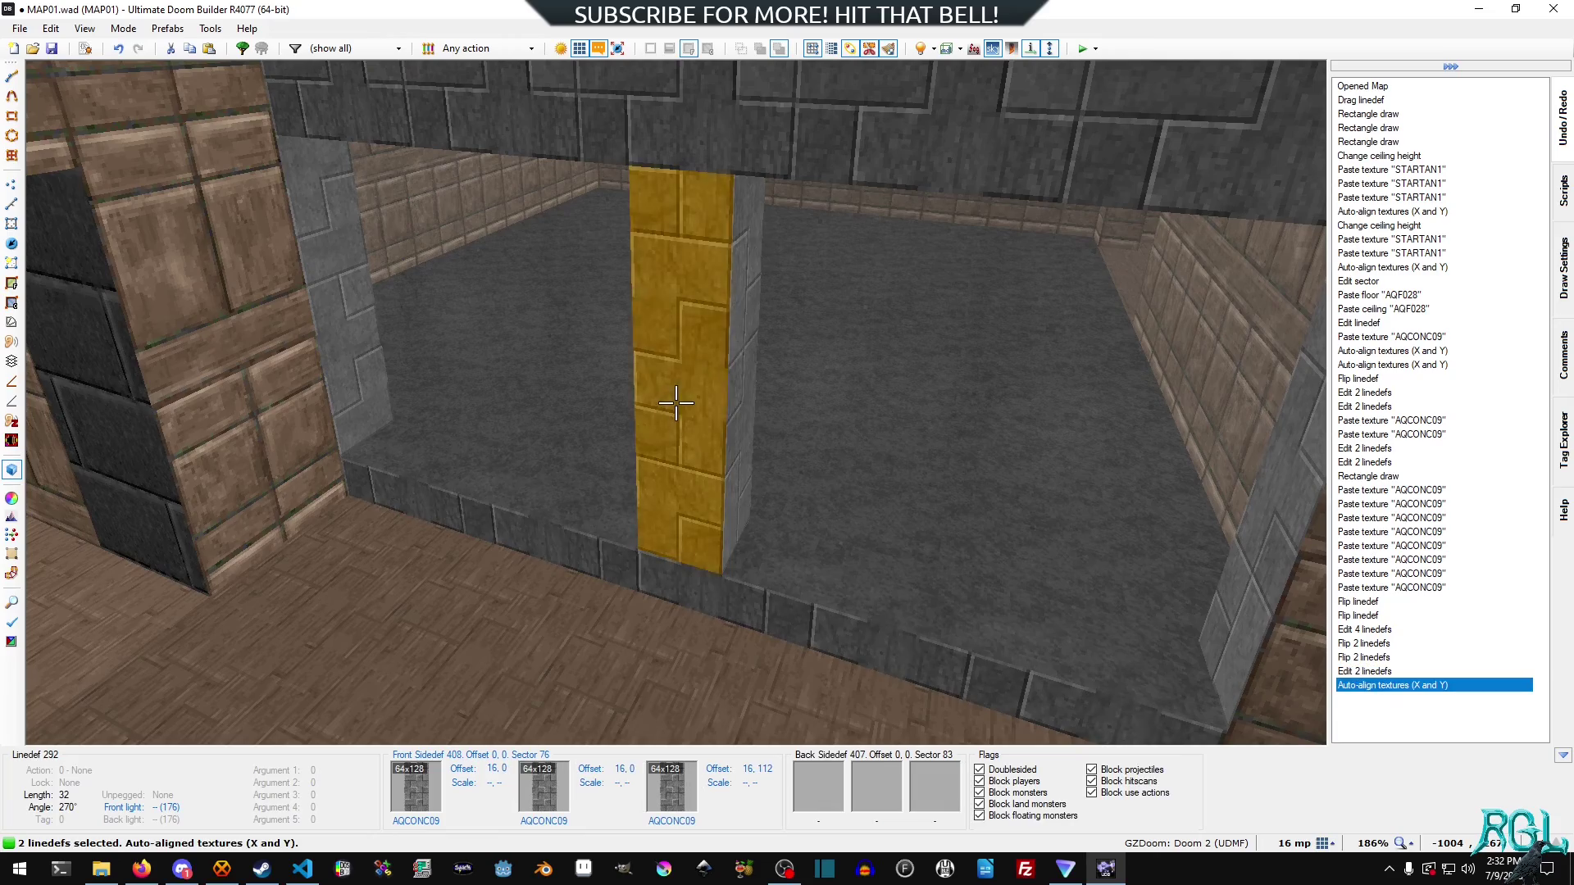
- Inspect the texture alignment on the column, lintel and sill, and the see-through panes on both sides of the column
{"action": "key", "text": "s"}
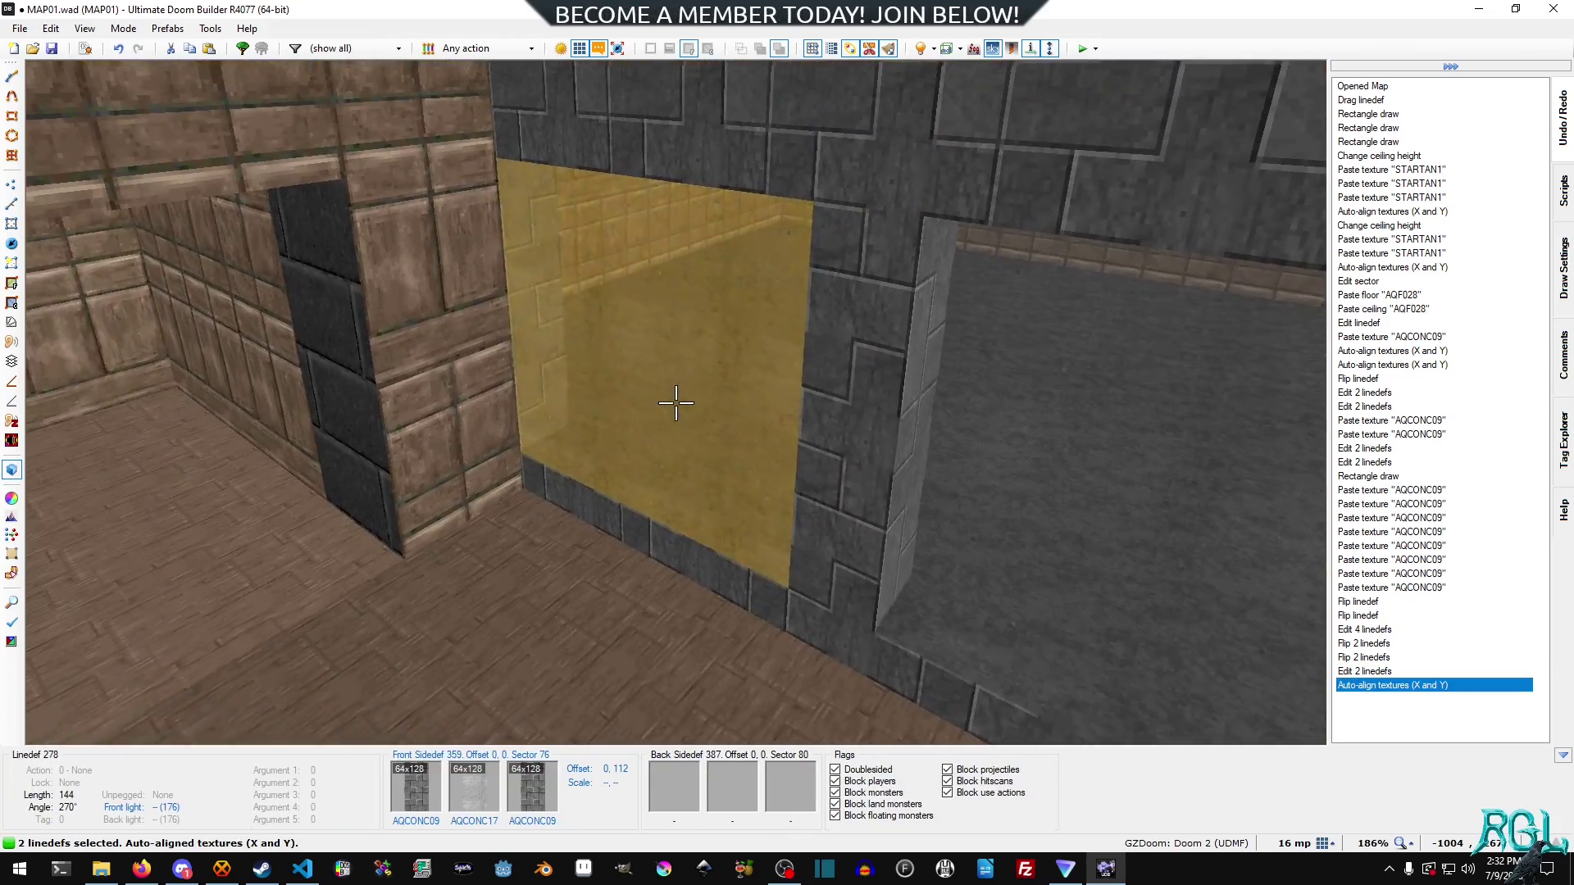
{"action": "key", "text": "w"}
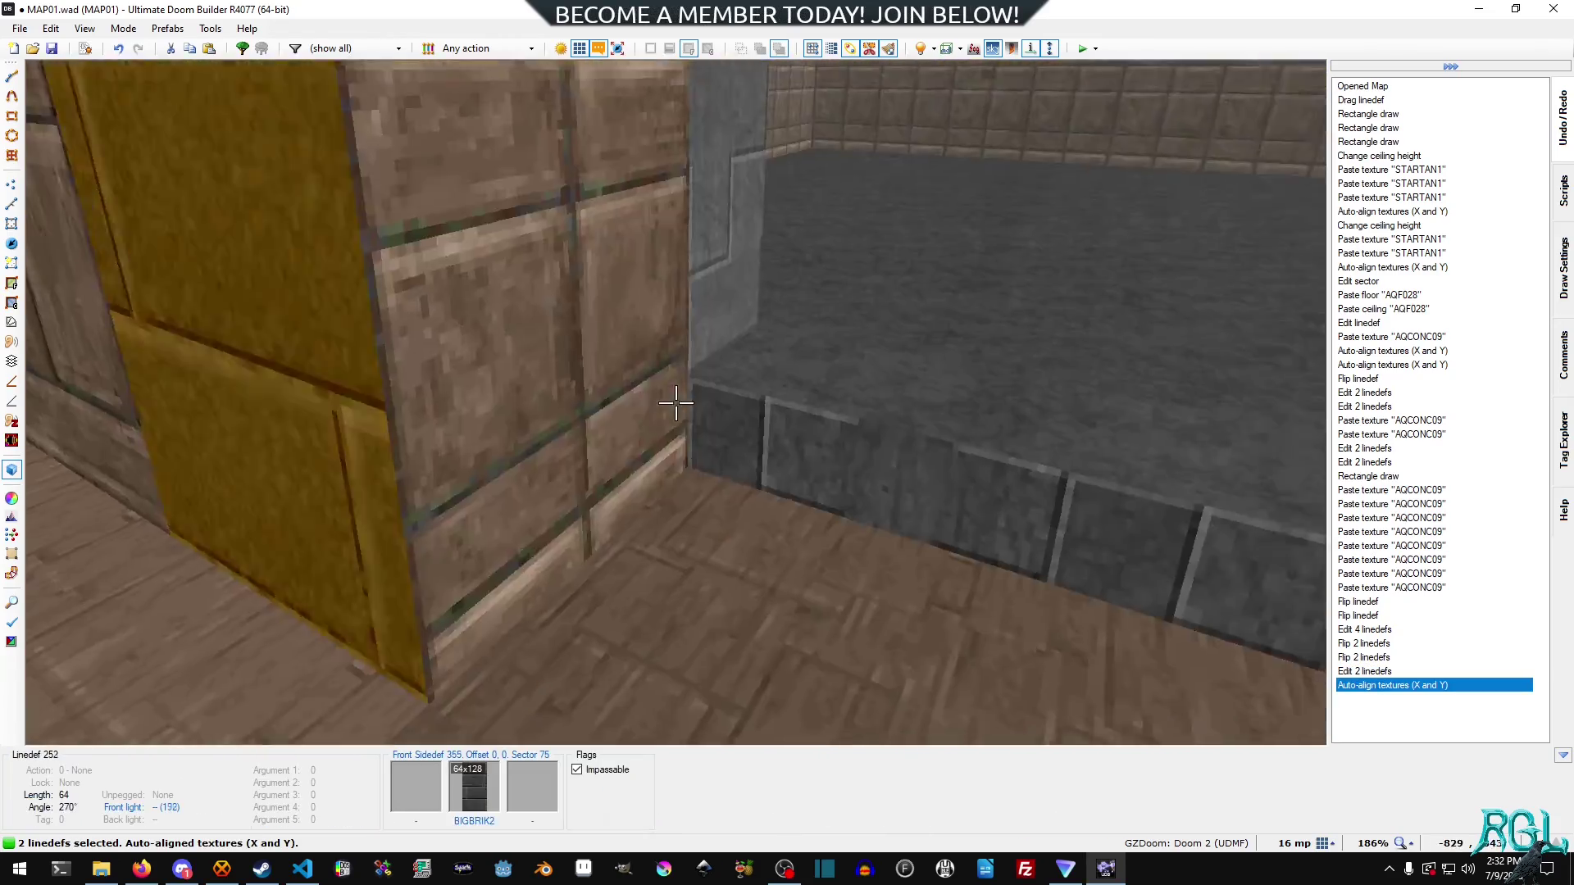
{"action": "key", "text": "w"}
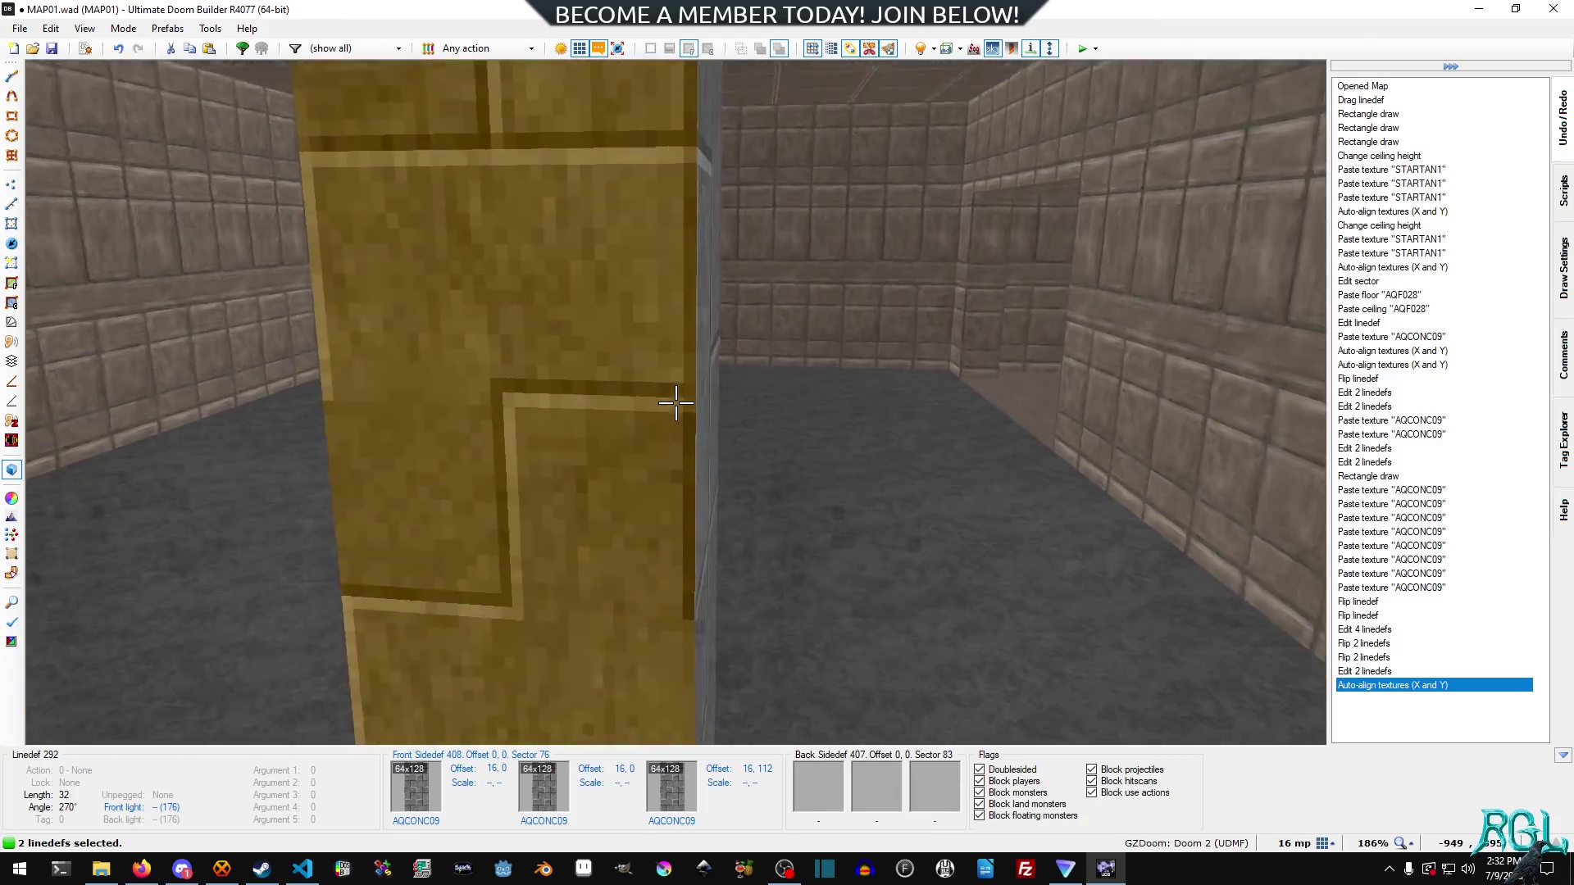
{"action": "key", "text": "s"}
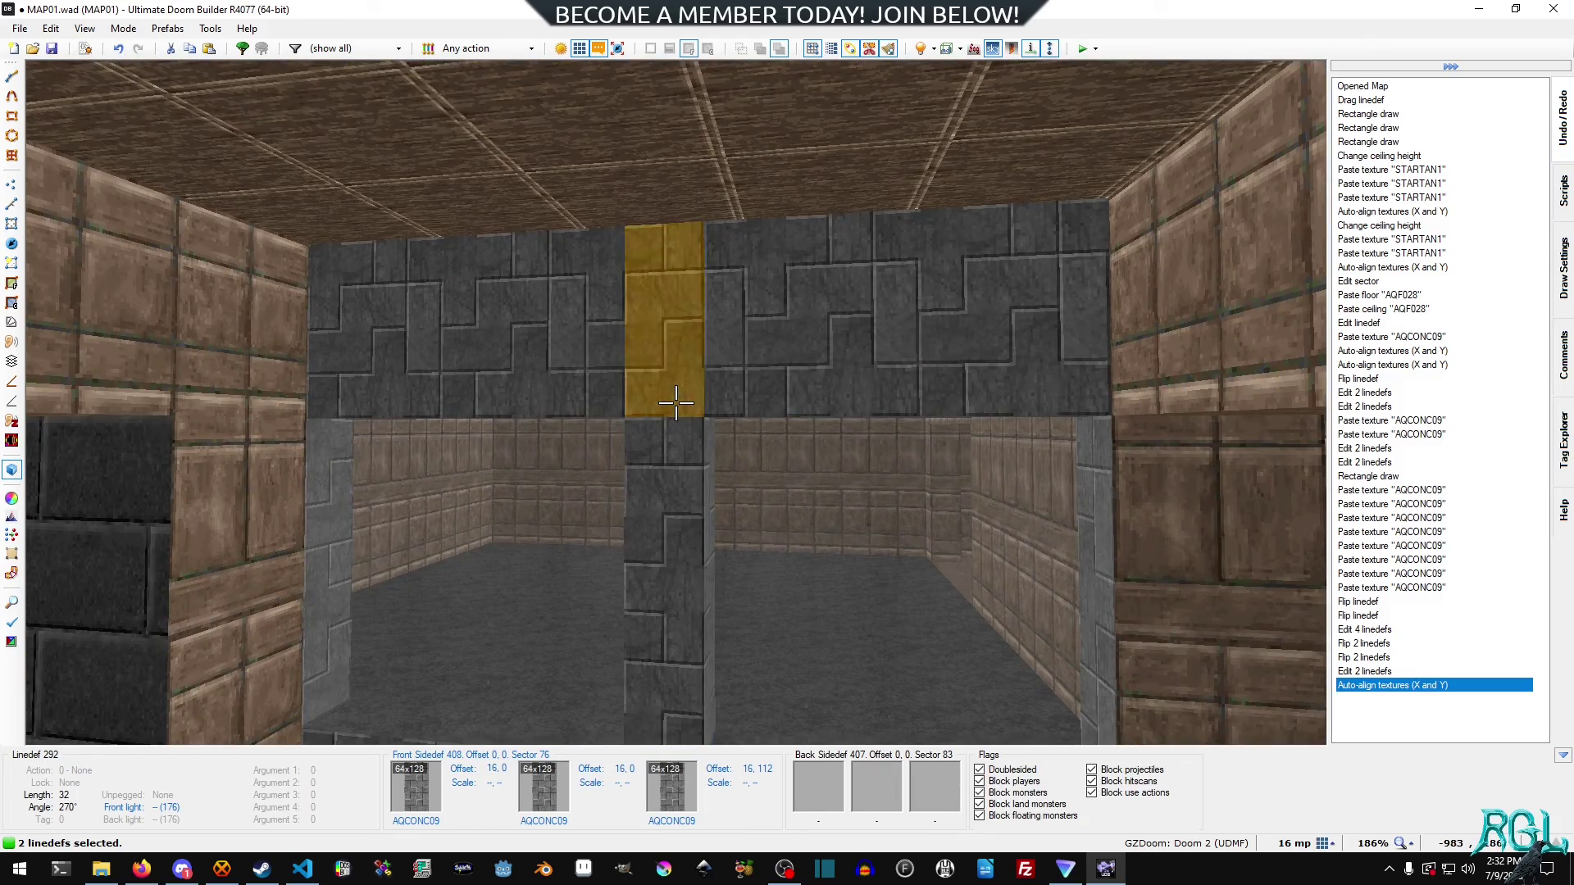
{"action": "key", "text": "w"}
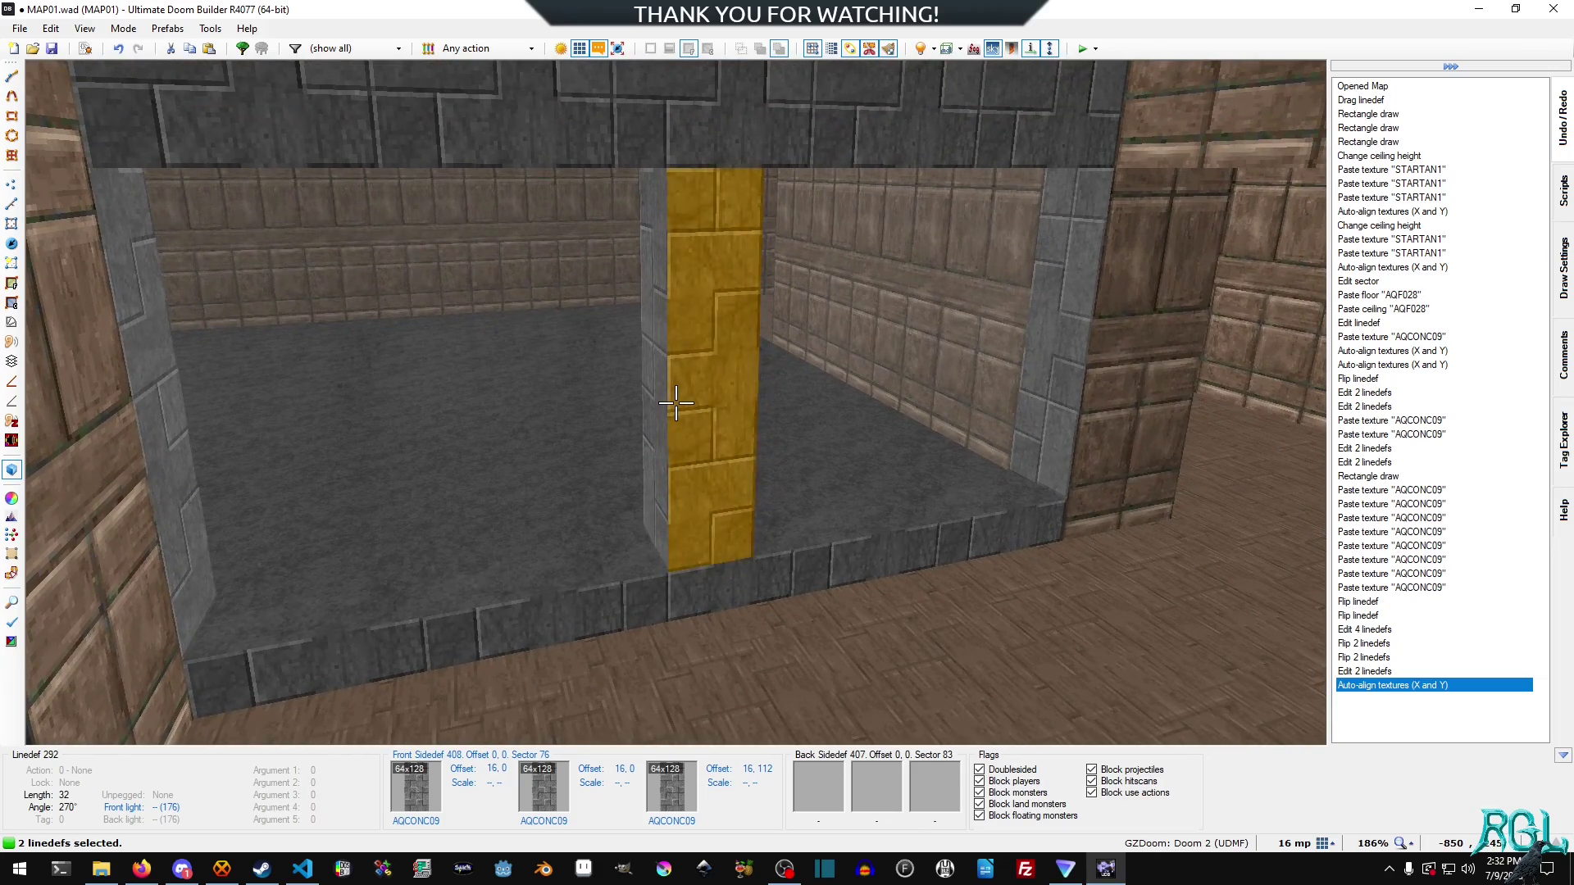
{"action": "key", "text": "s"}
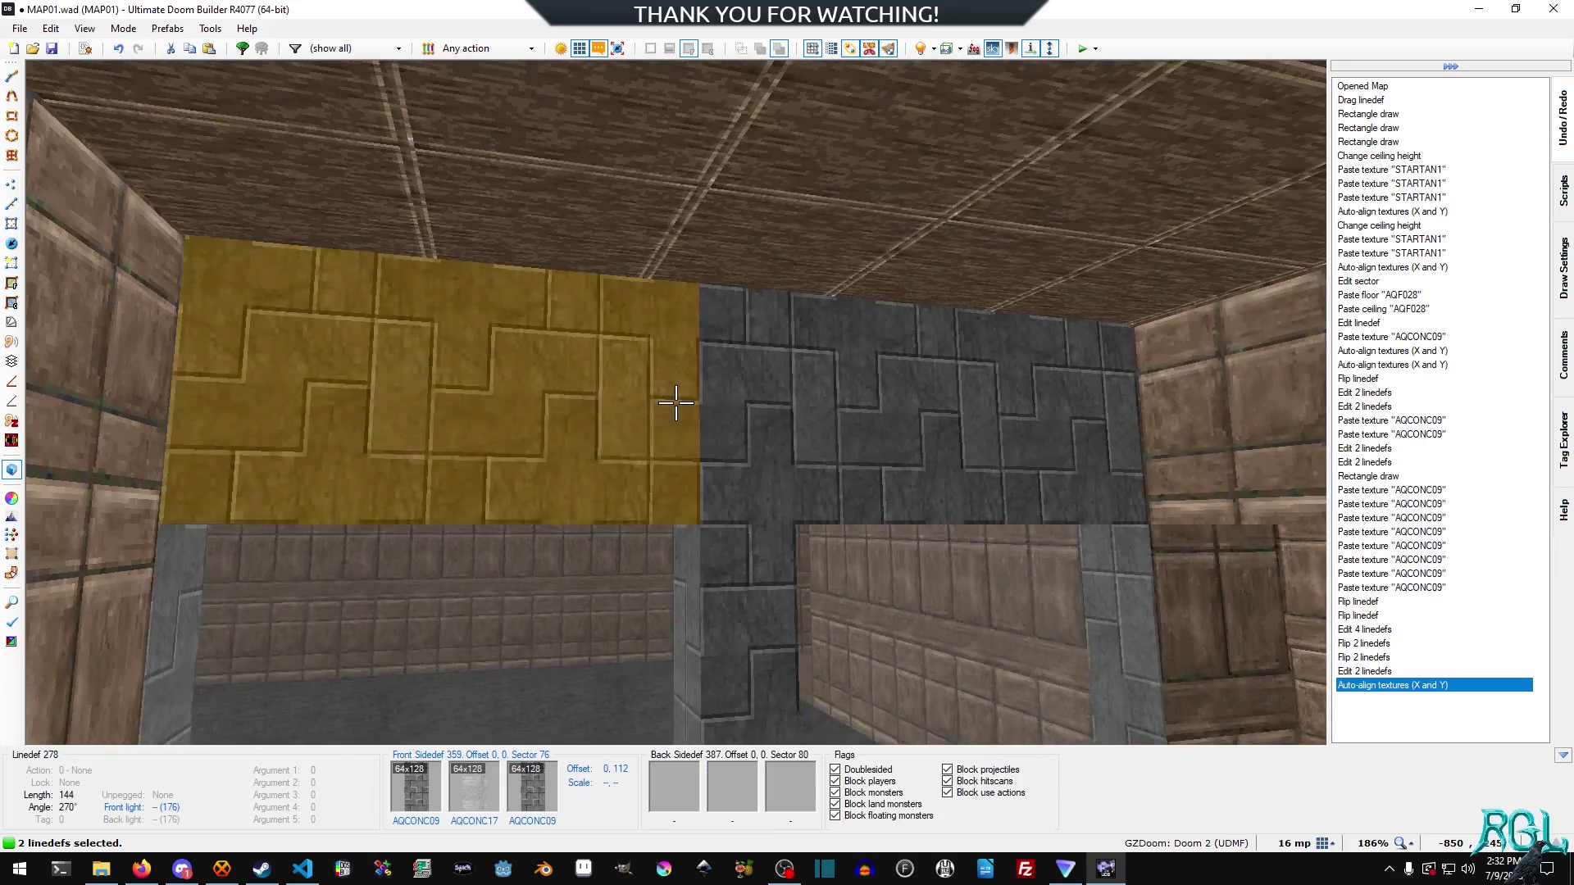
{"action": "mouse_move", "coordinate": [676, 402]}
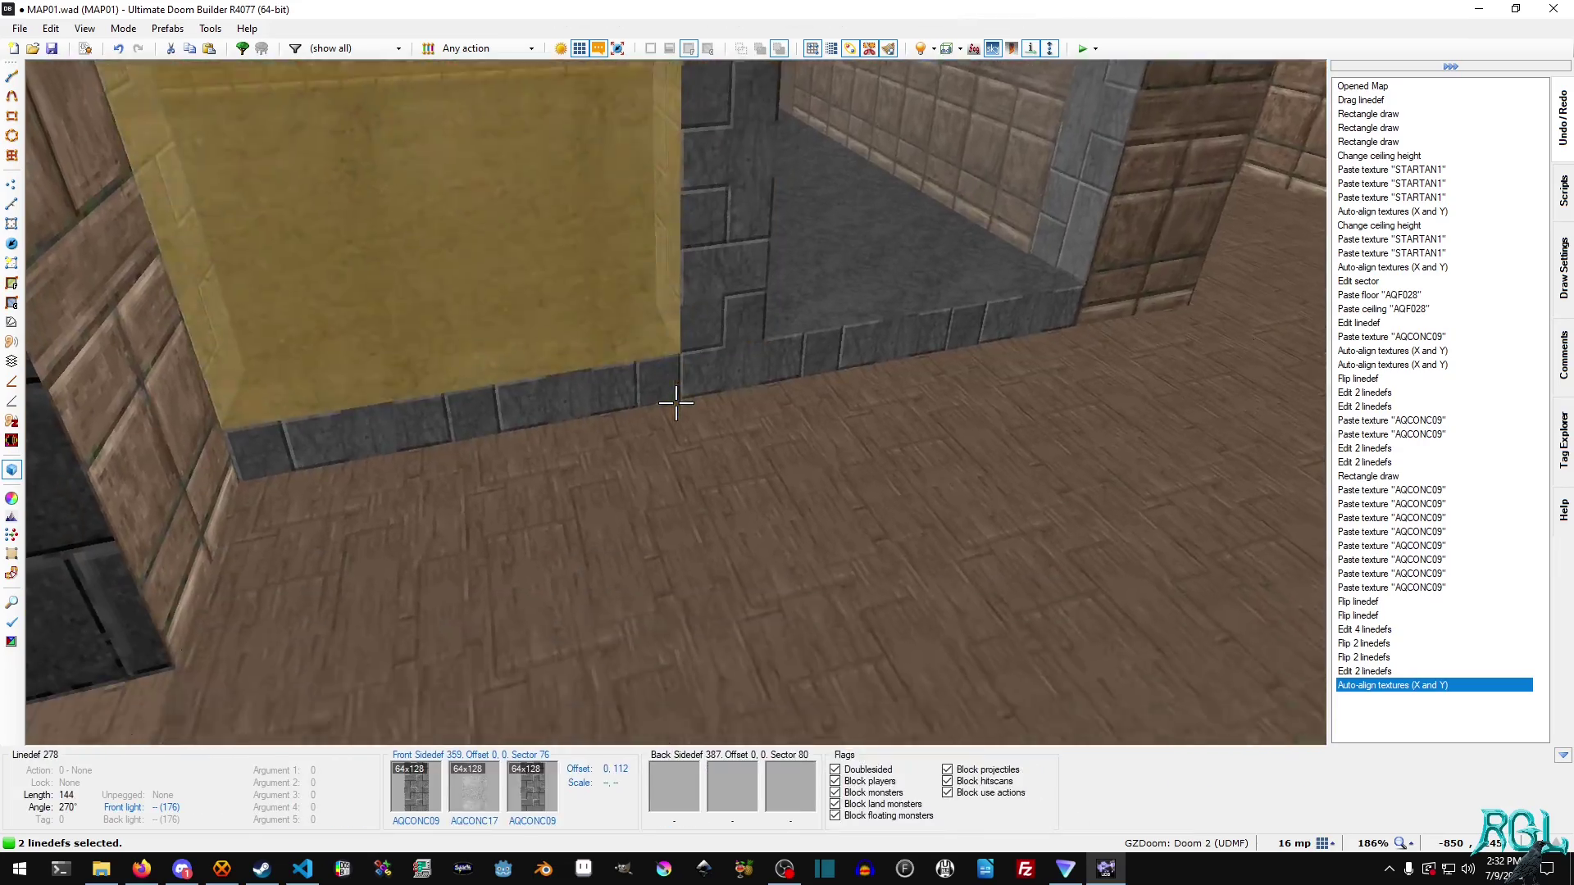
{"action": "key", "text": "w"}
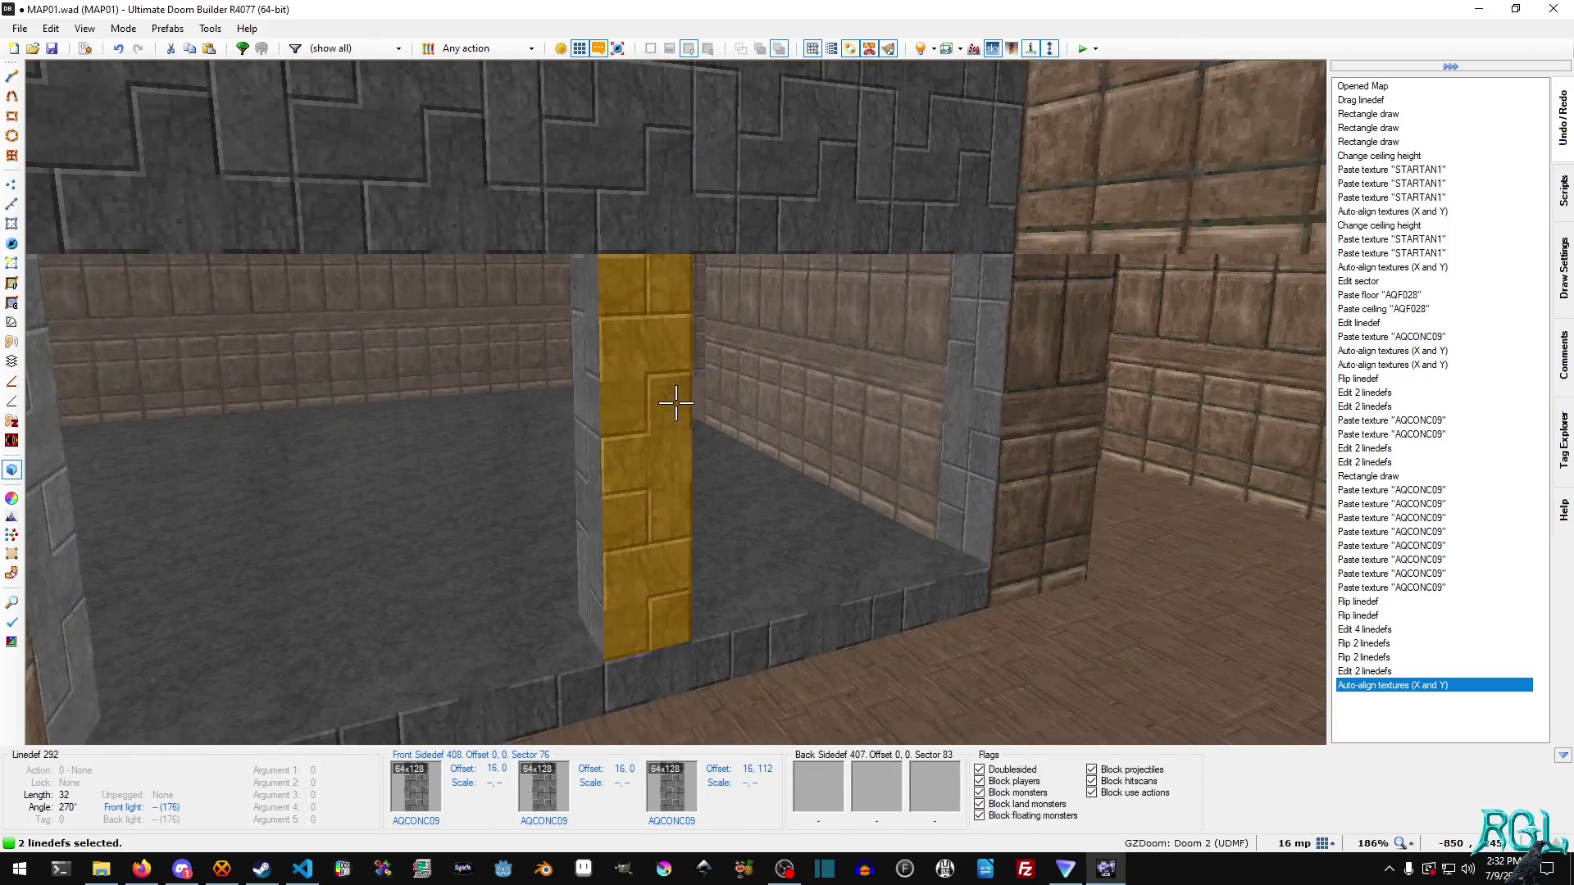
{"action": "key", "text": "w"}
{"action": "key", "text": "s"}
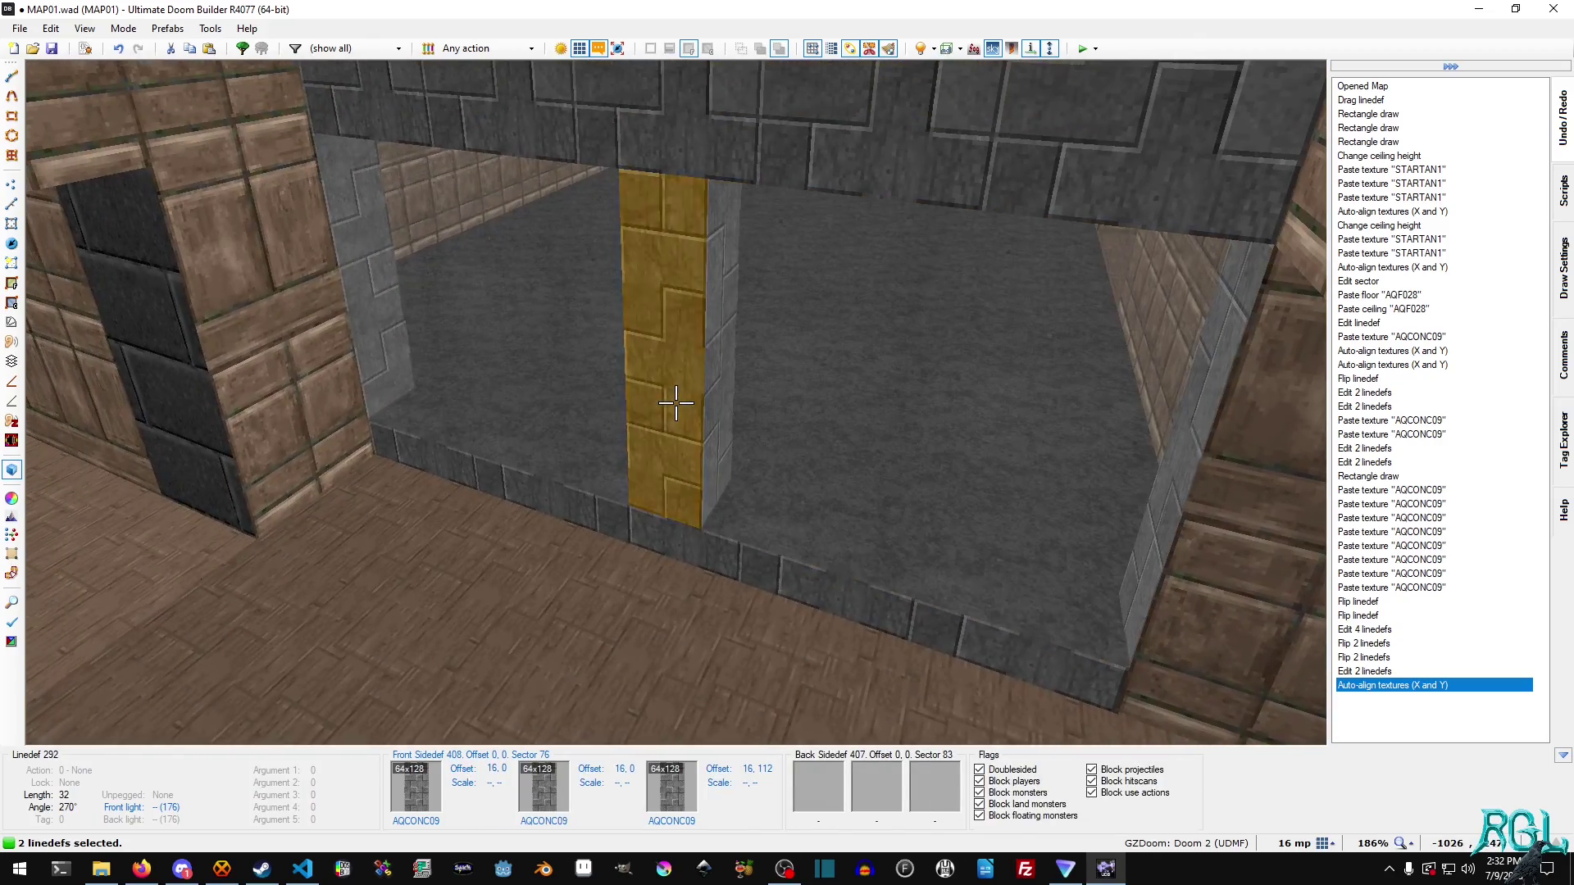
{"action": "key", "text": "w"}
{"action": "key", "text": "s"}
{"action": "key", "text": "a"}
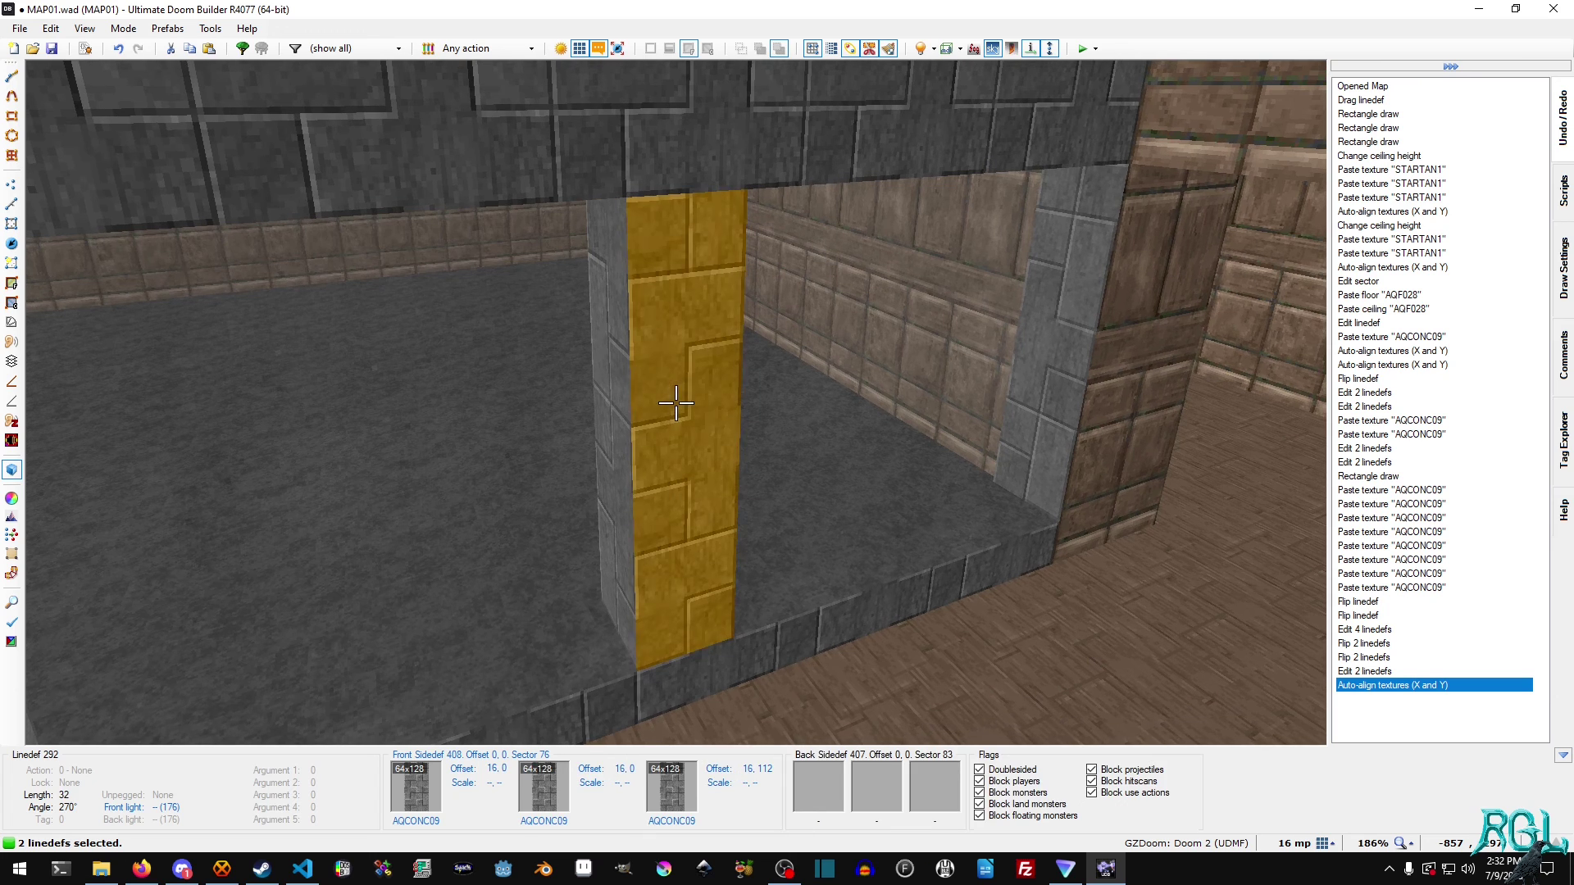
- Review the blocking flags and render settings of the column's front linedef, then close its properties without changes
{"action": "left_click", "coordinate": [676, 402]}
{"action": "right_click", "coordinate": [677, 403]}
{"action": "left_click", "coordinate": [869, 159]}
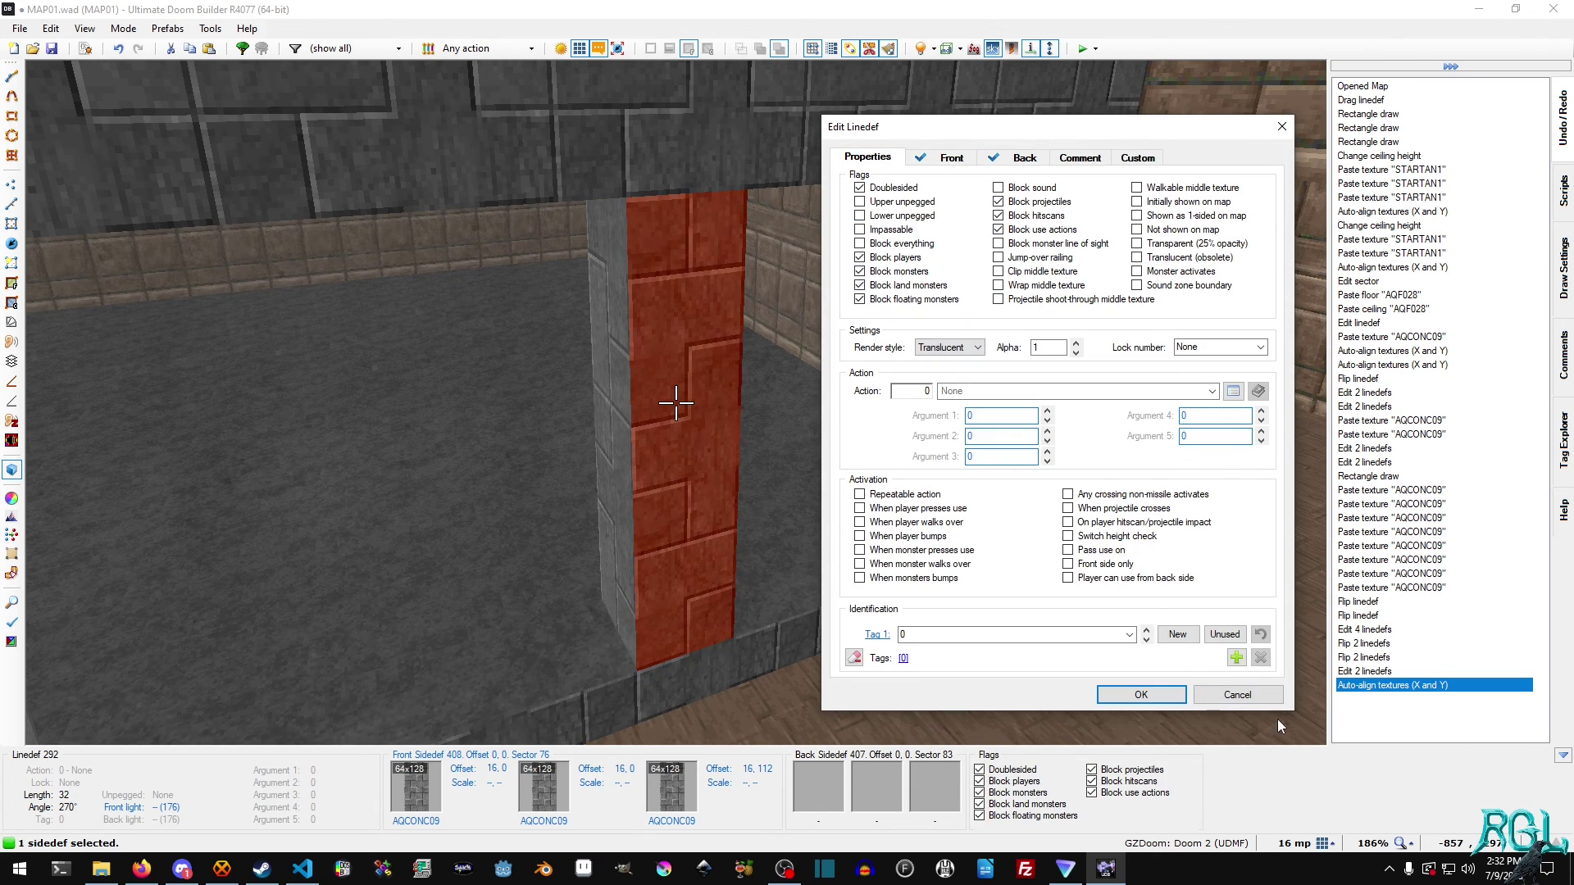
{"action": "left_click", "coordinate": [1236, 695]}
- Make the column's two side linedefs block everything, players, monsters, land monsters, floating monsters, projectiles and hitscans
{"action": "key", "text": "q"}
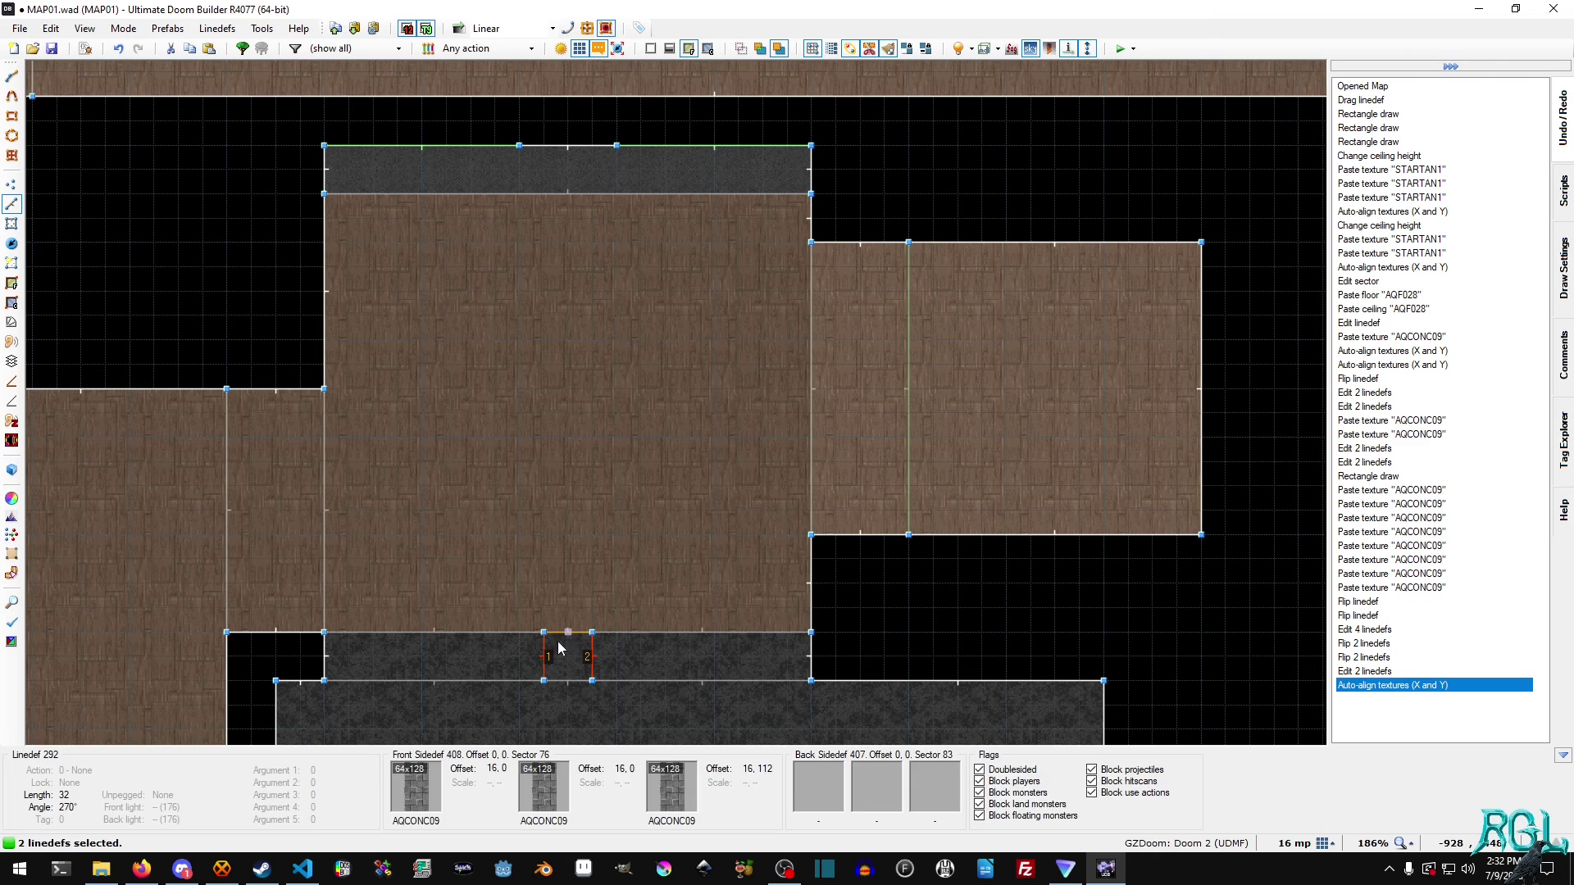
{"action": "right_click", "coordinate": [541, 665]}
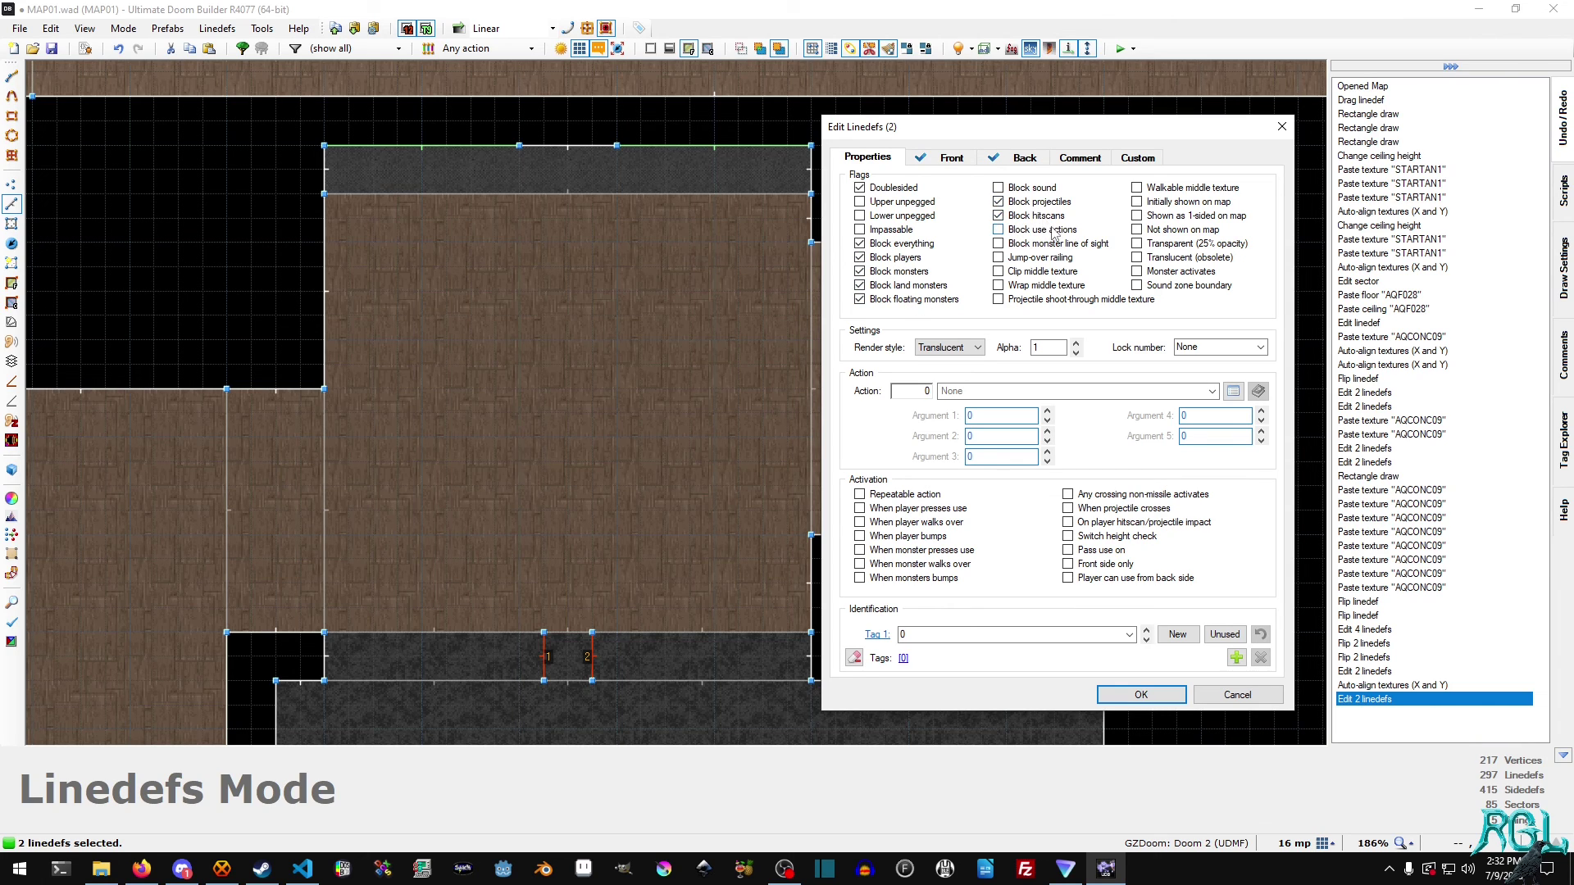
{"action": "left_click", "coordinate": [1140, 695]}
- Inspect the finished window and its opaque column in the 3D view from both rooms
{"action": "key", "text": "q"}
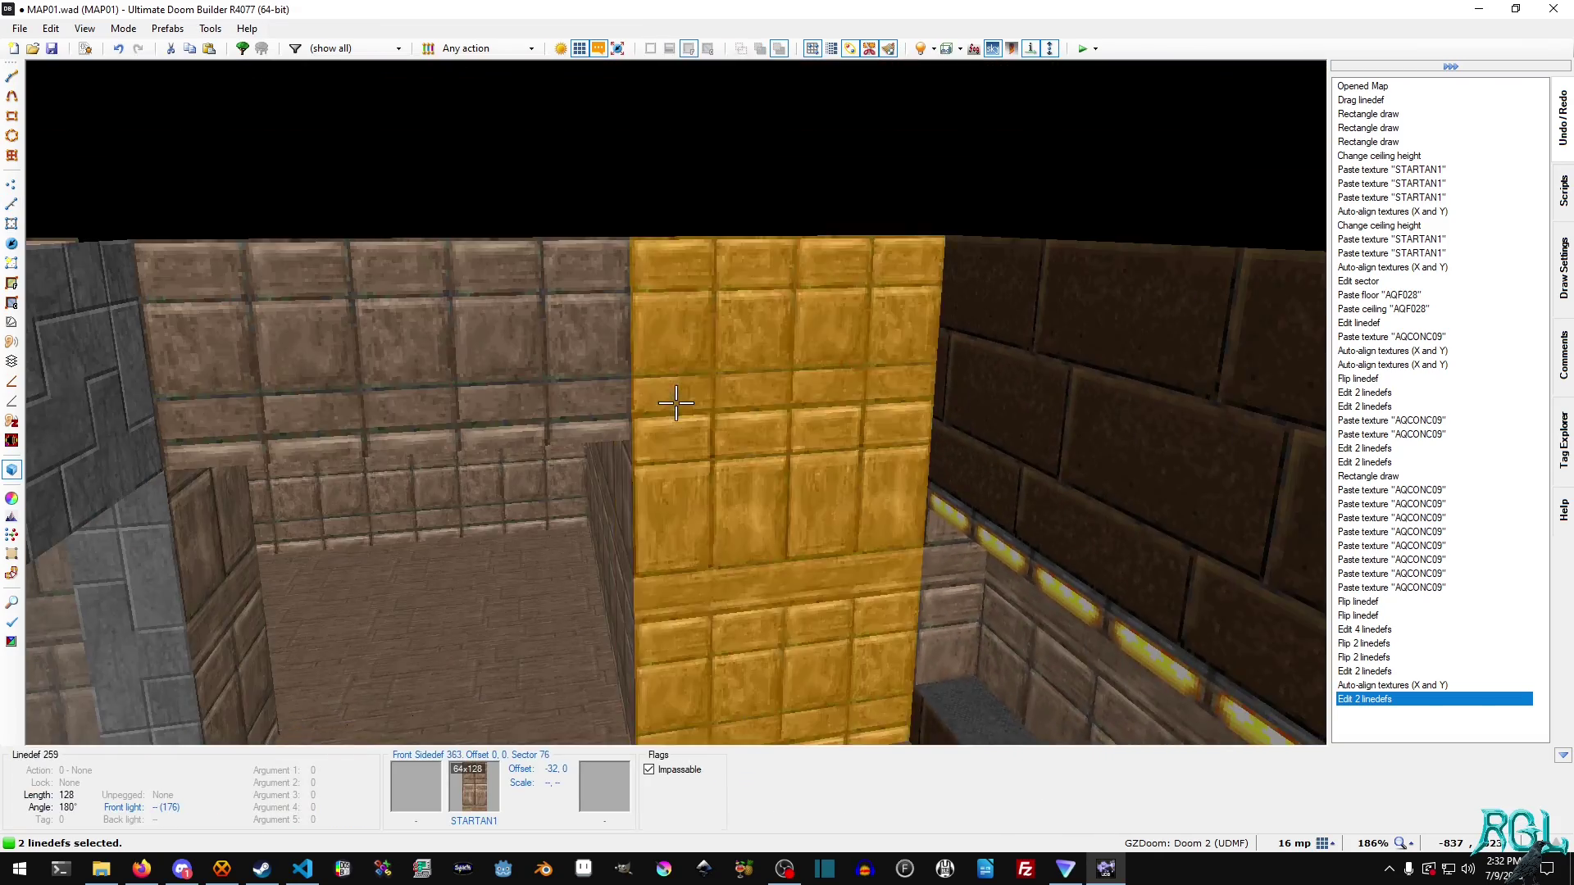
{"action": "key", "text": "e"}
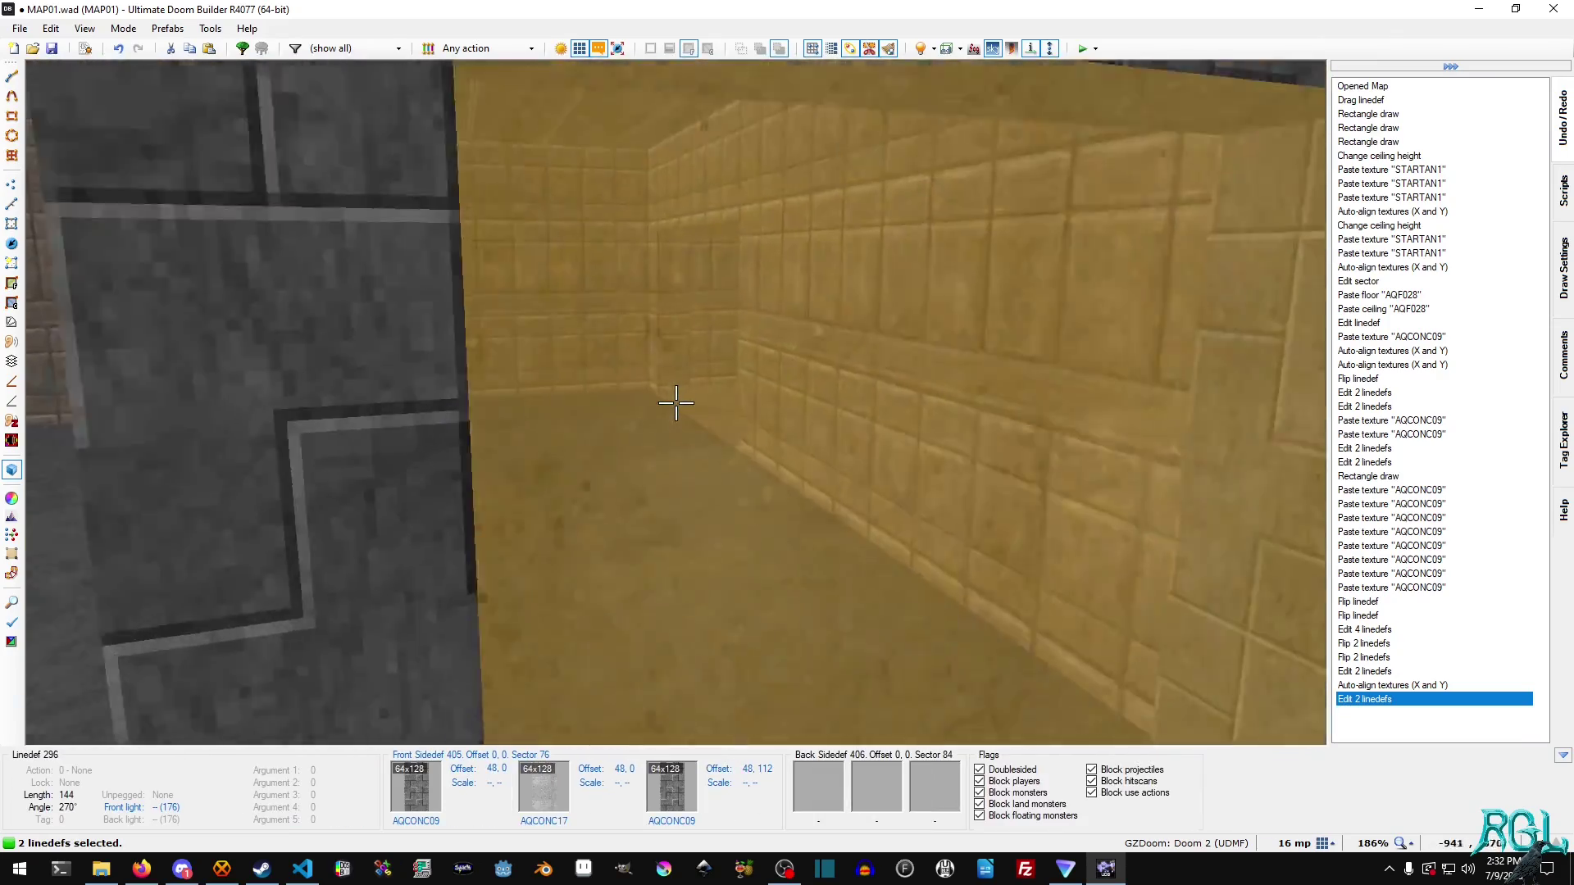
{"action": "key", "text": "e"}
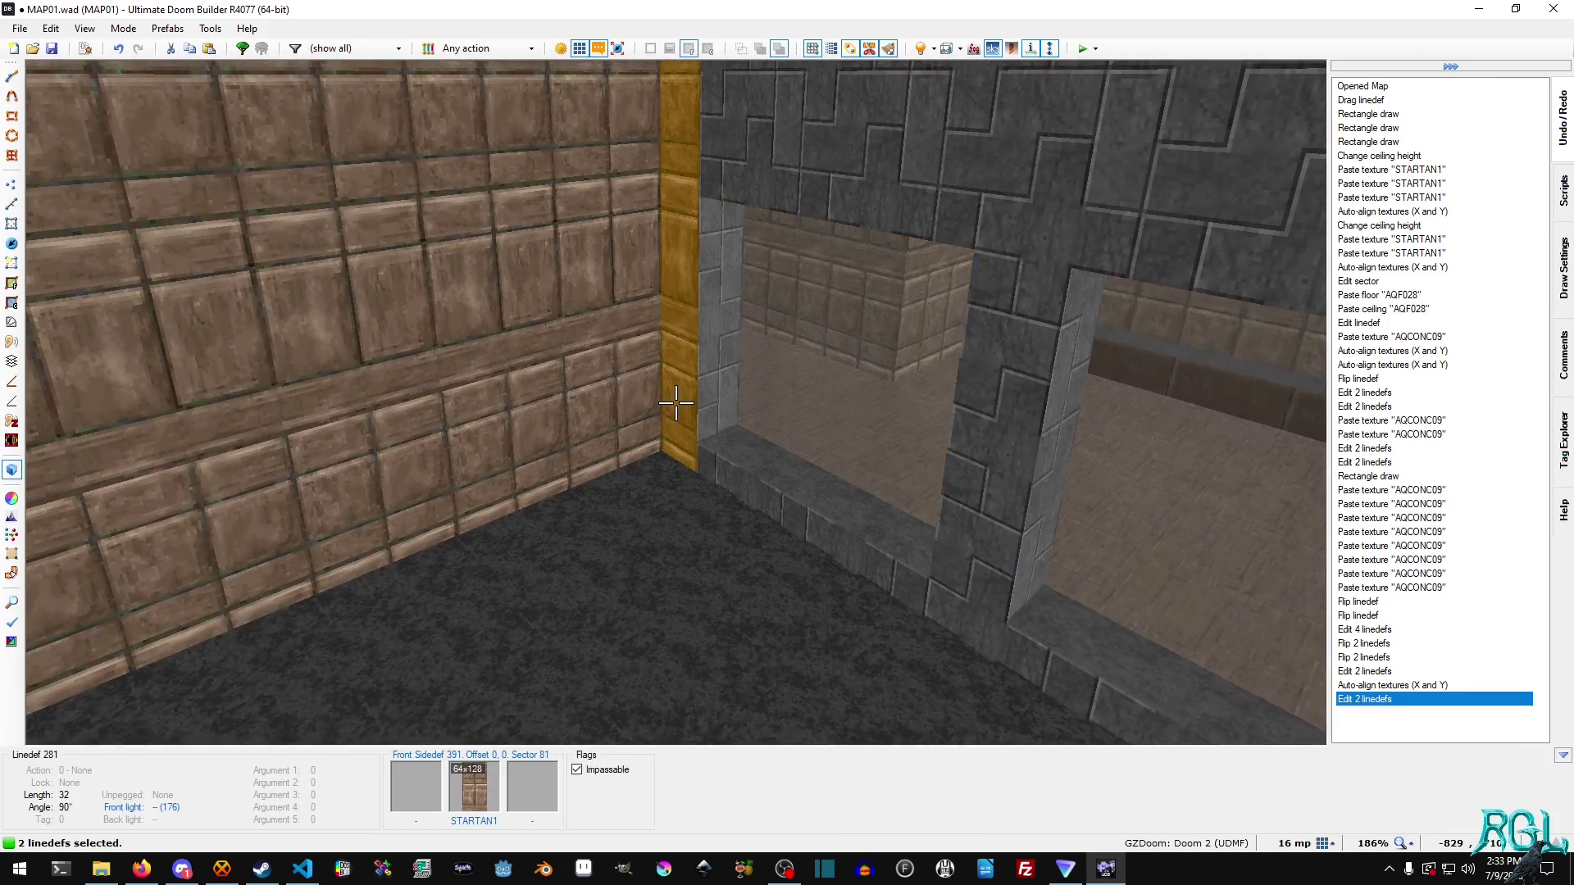
{"action": "key", "text": "e"}
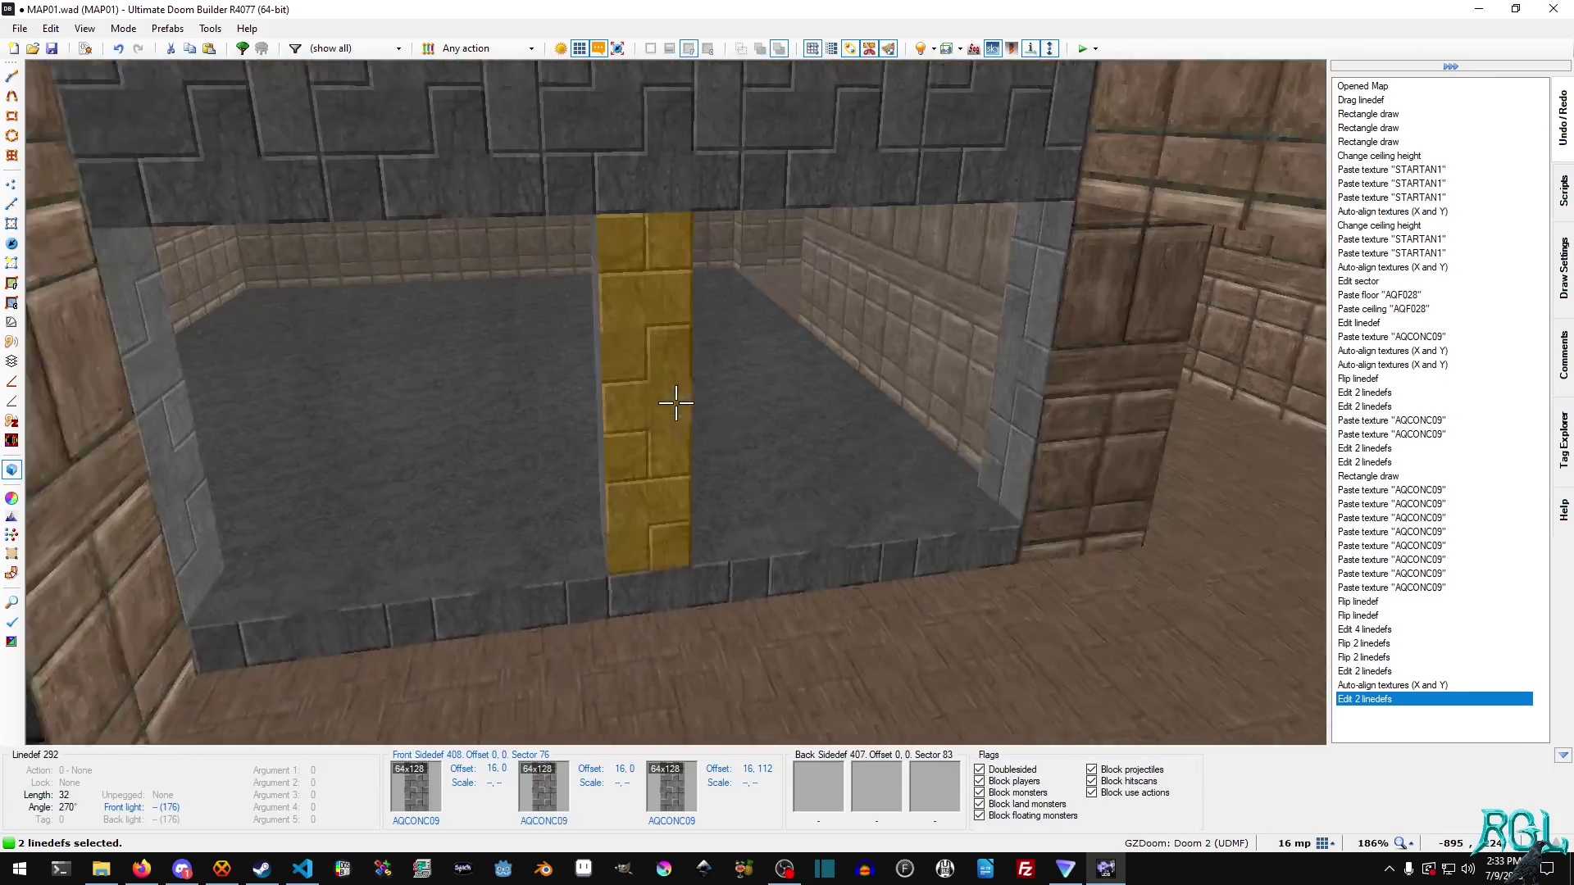
{"action": "key", "text": "e"}
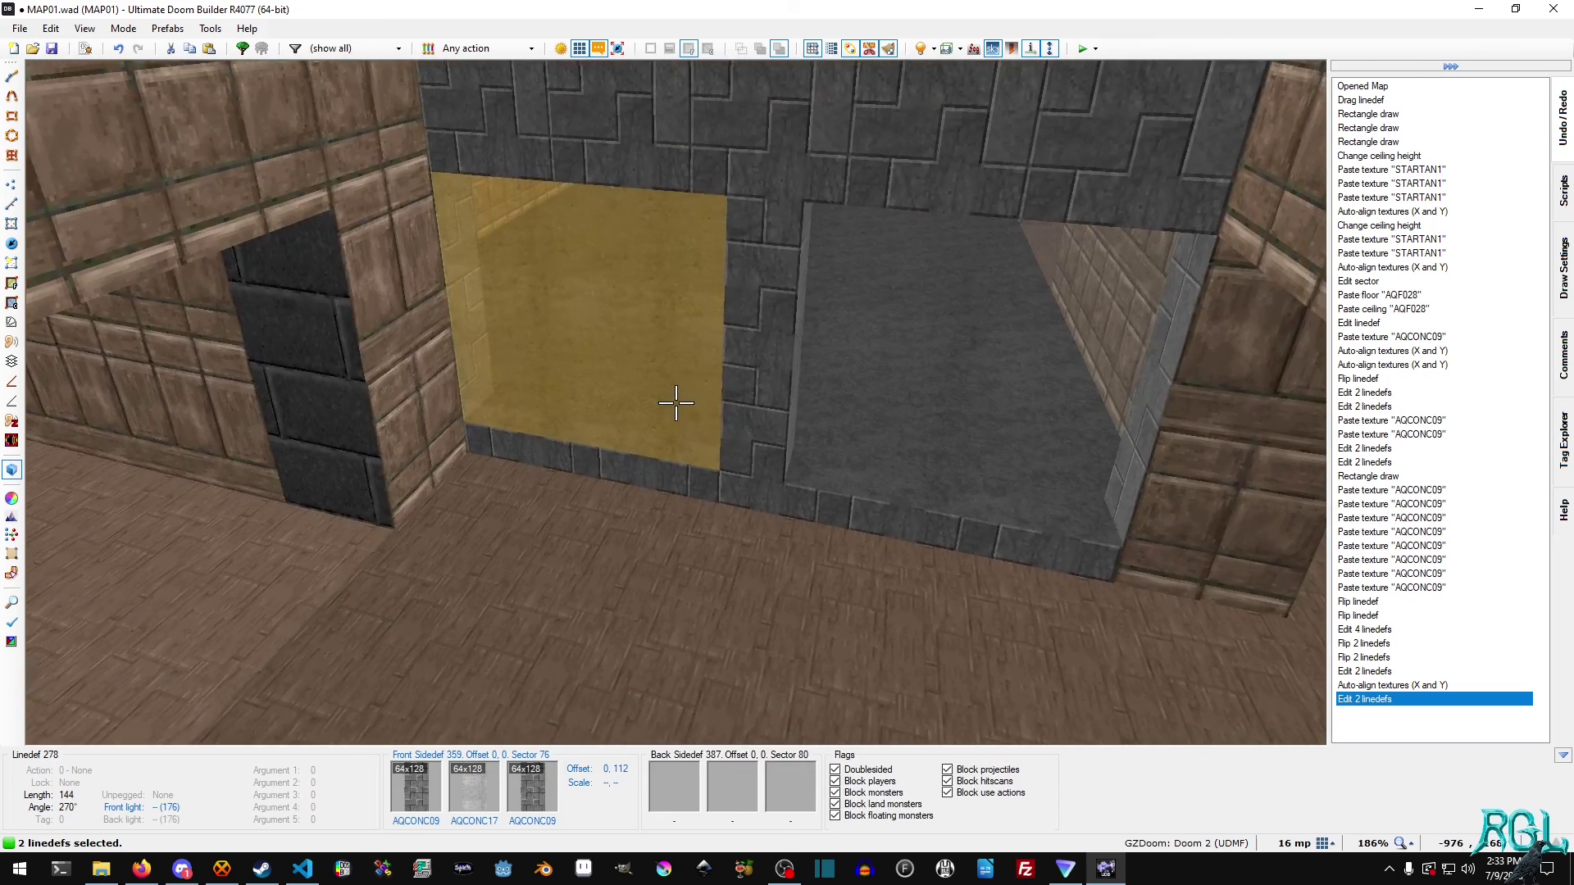
{"action": "key", "text": "w"}
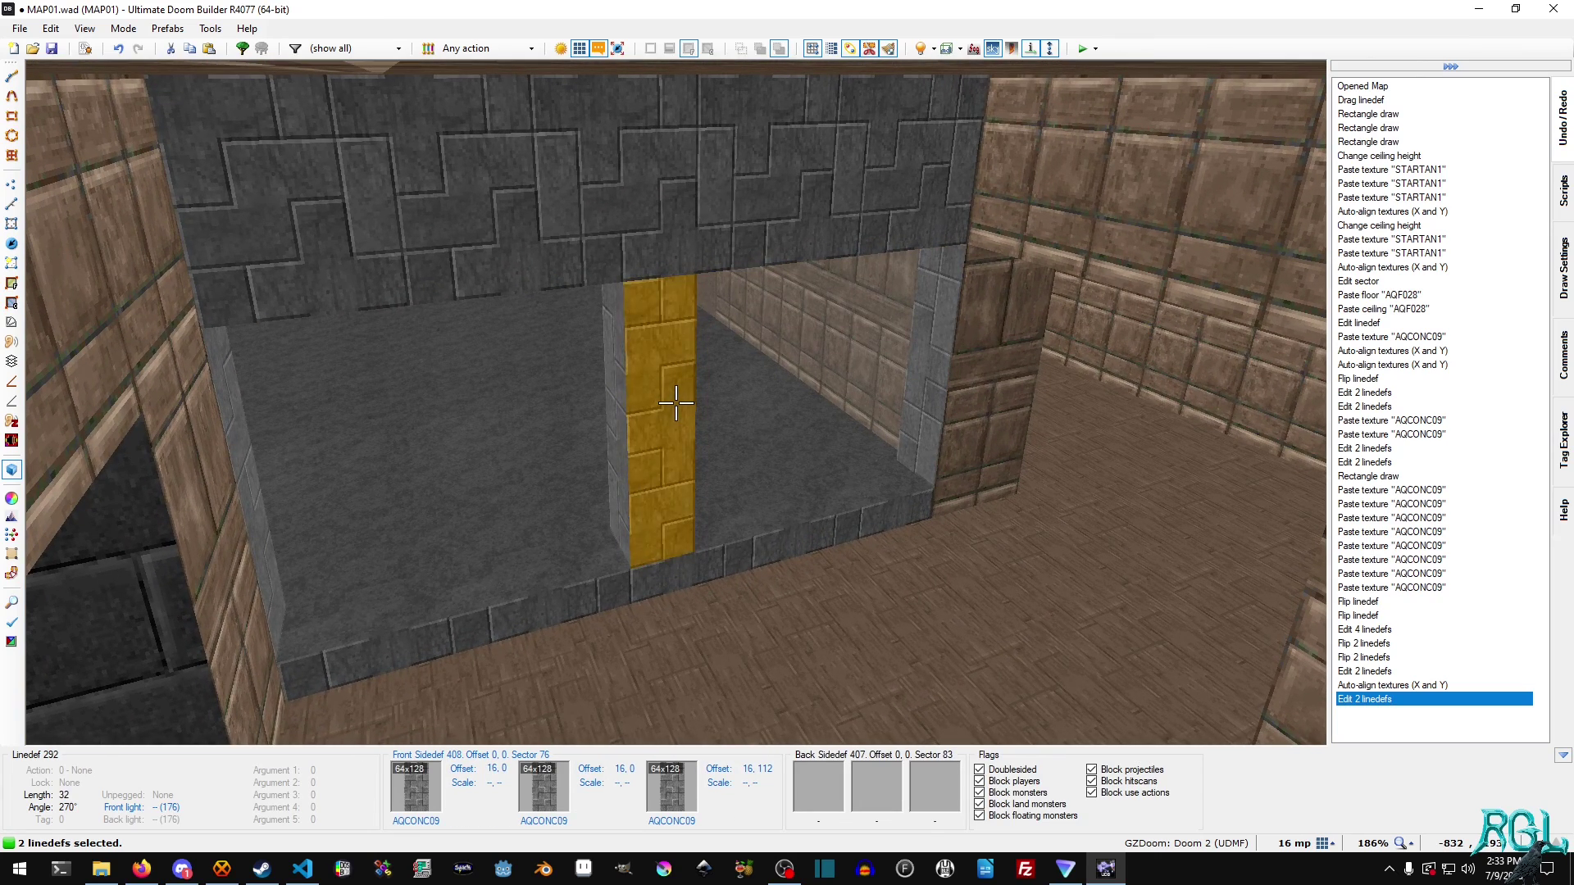